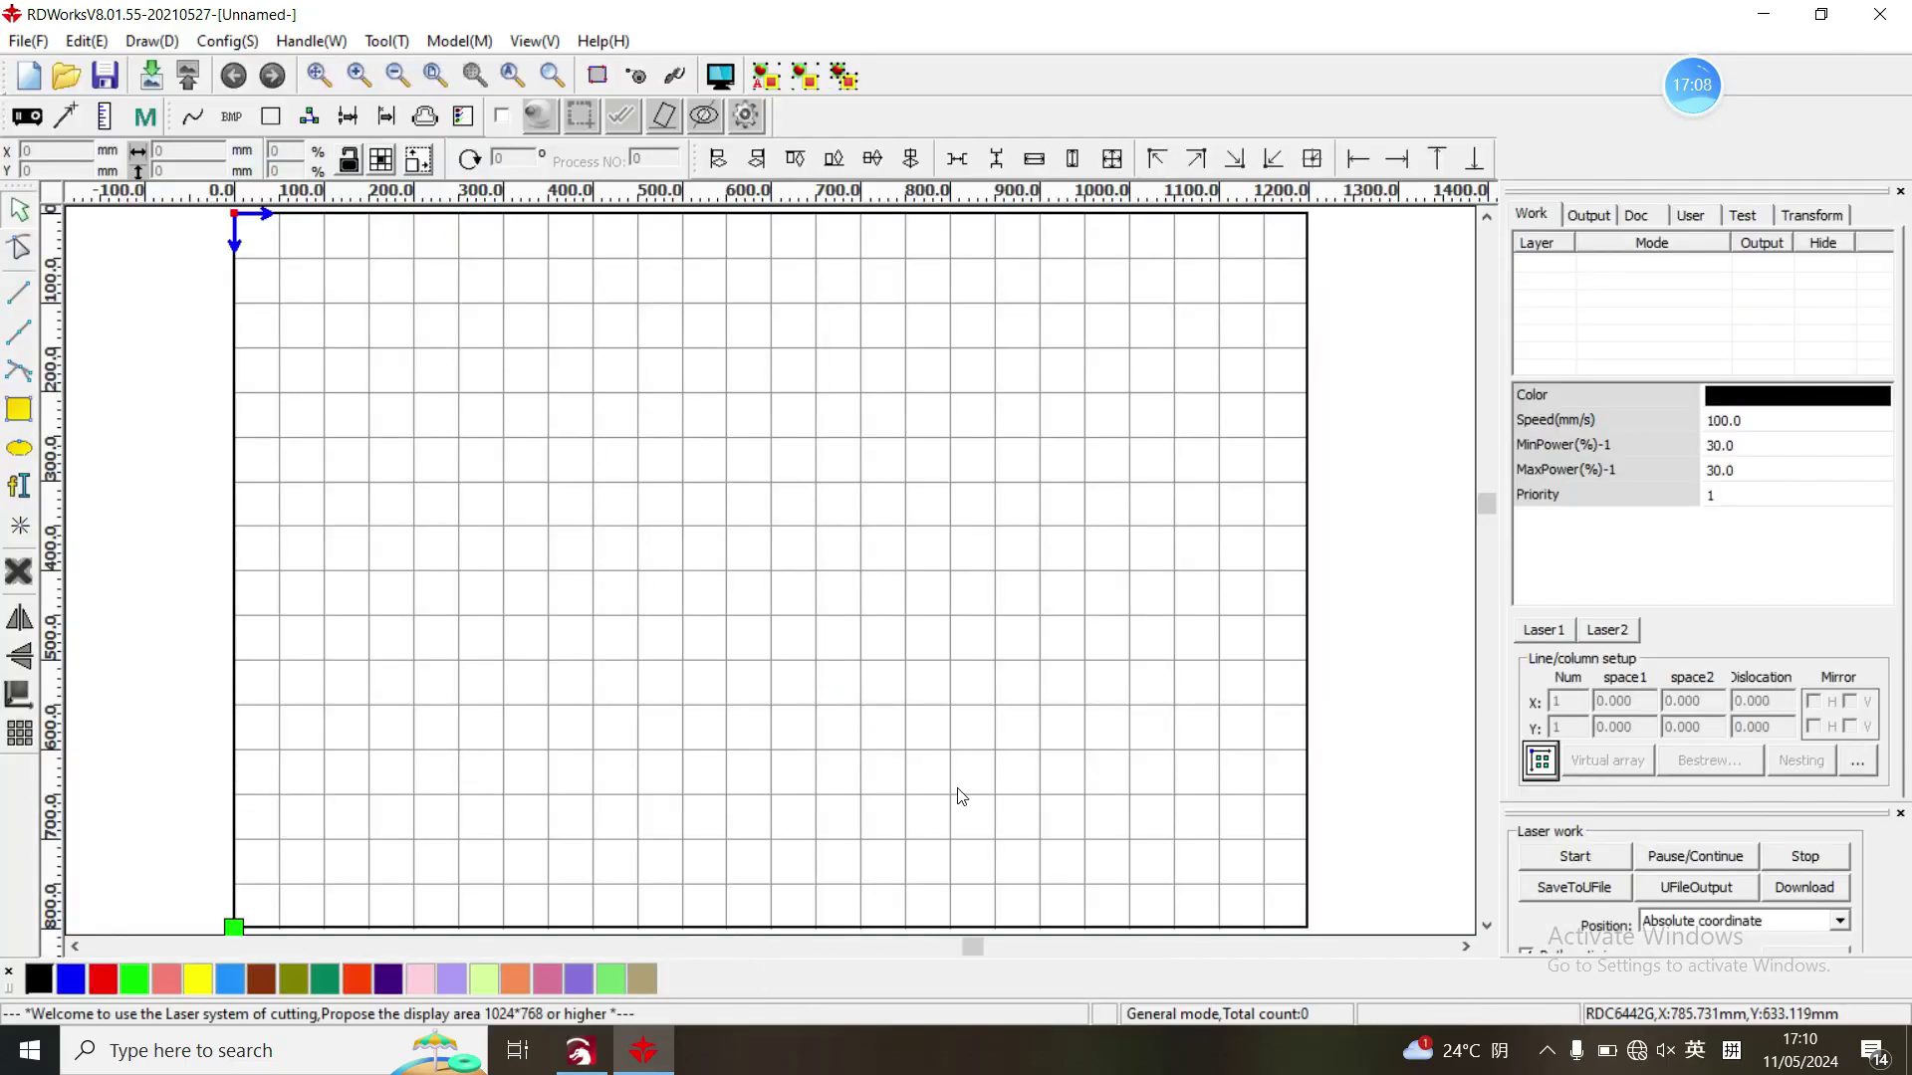
# - Drag the RDWorks panel splitter upward to reveal the Device connection section
pyautogui.moveTo(1773, 808); pyautogui.dragTo(1729, 611)
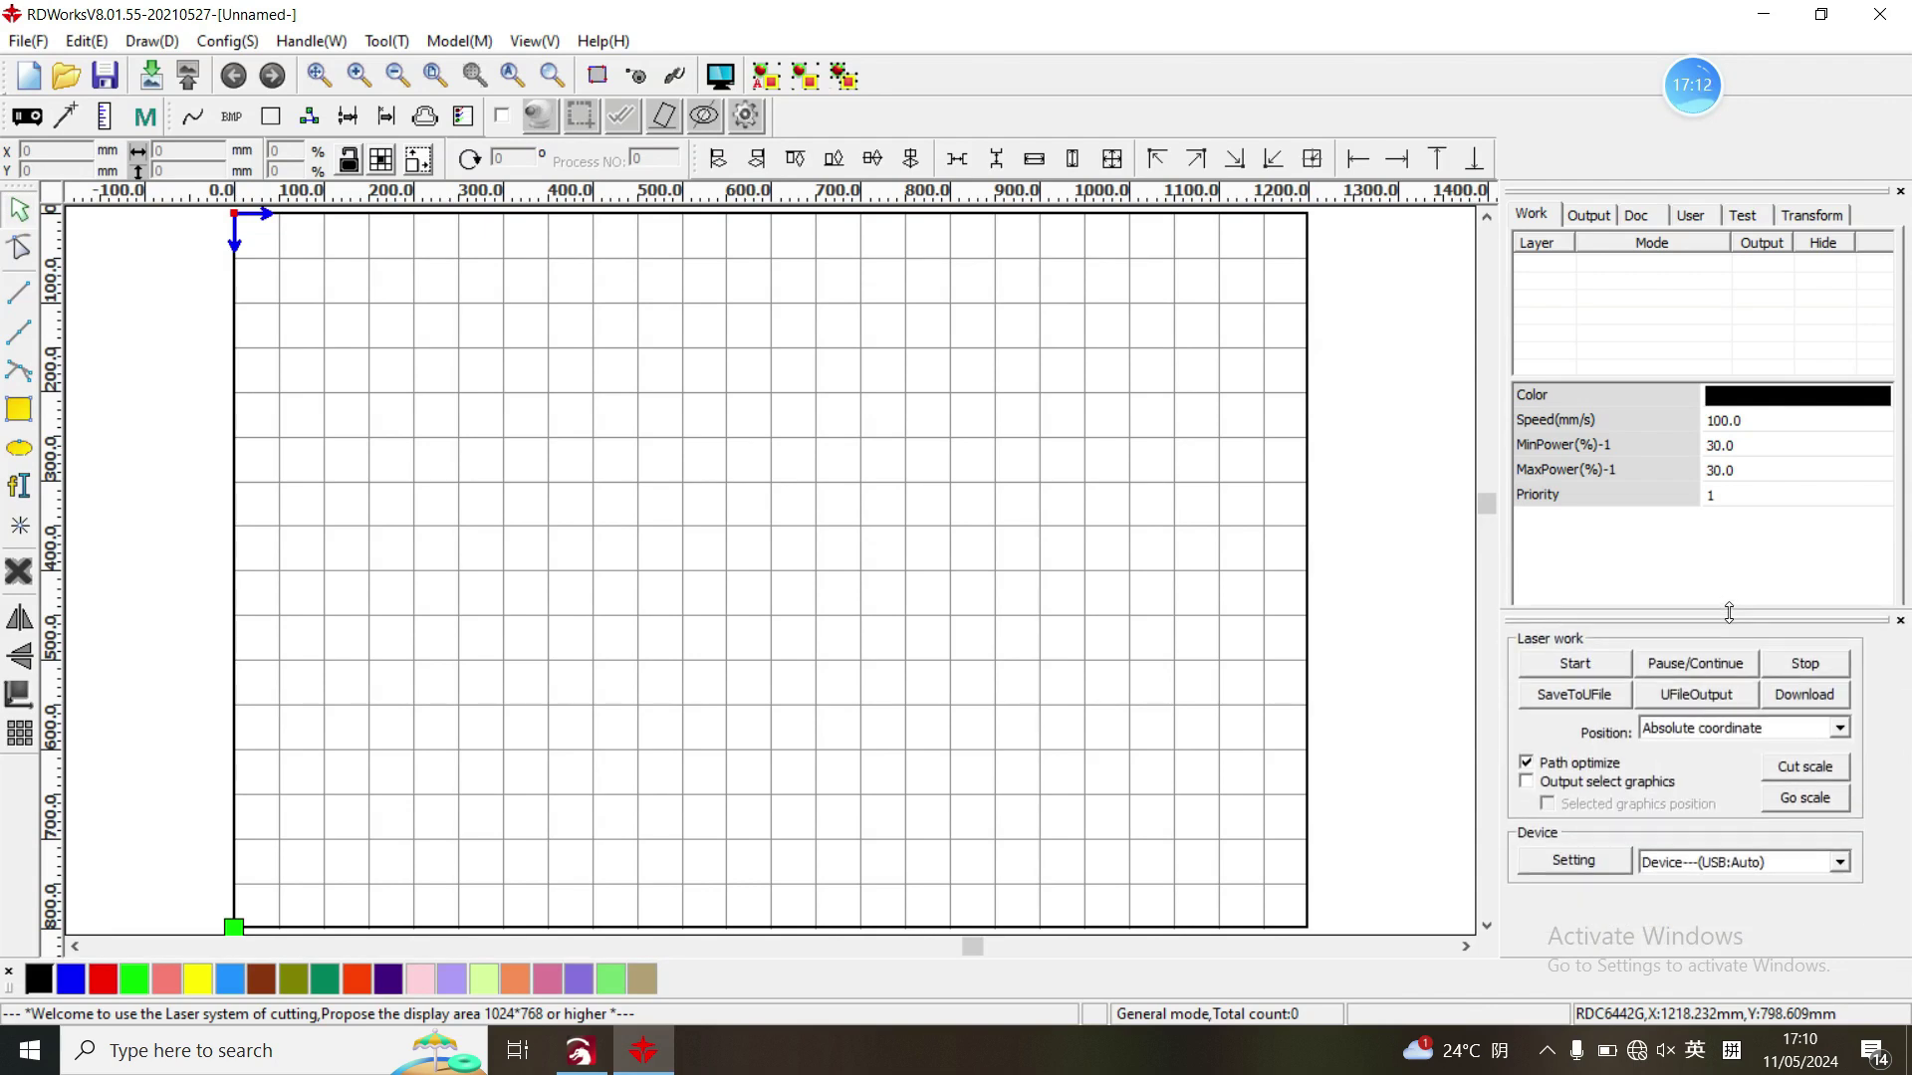
# - Add an RDWorks Web device 'Mira7s' at IP 192.168.1.69, then run its port Test
pyautogui.click(1575, 862)
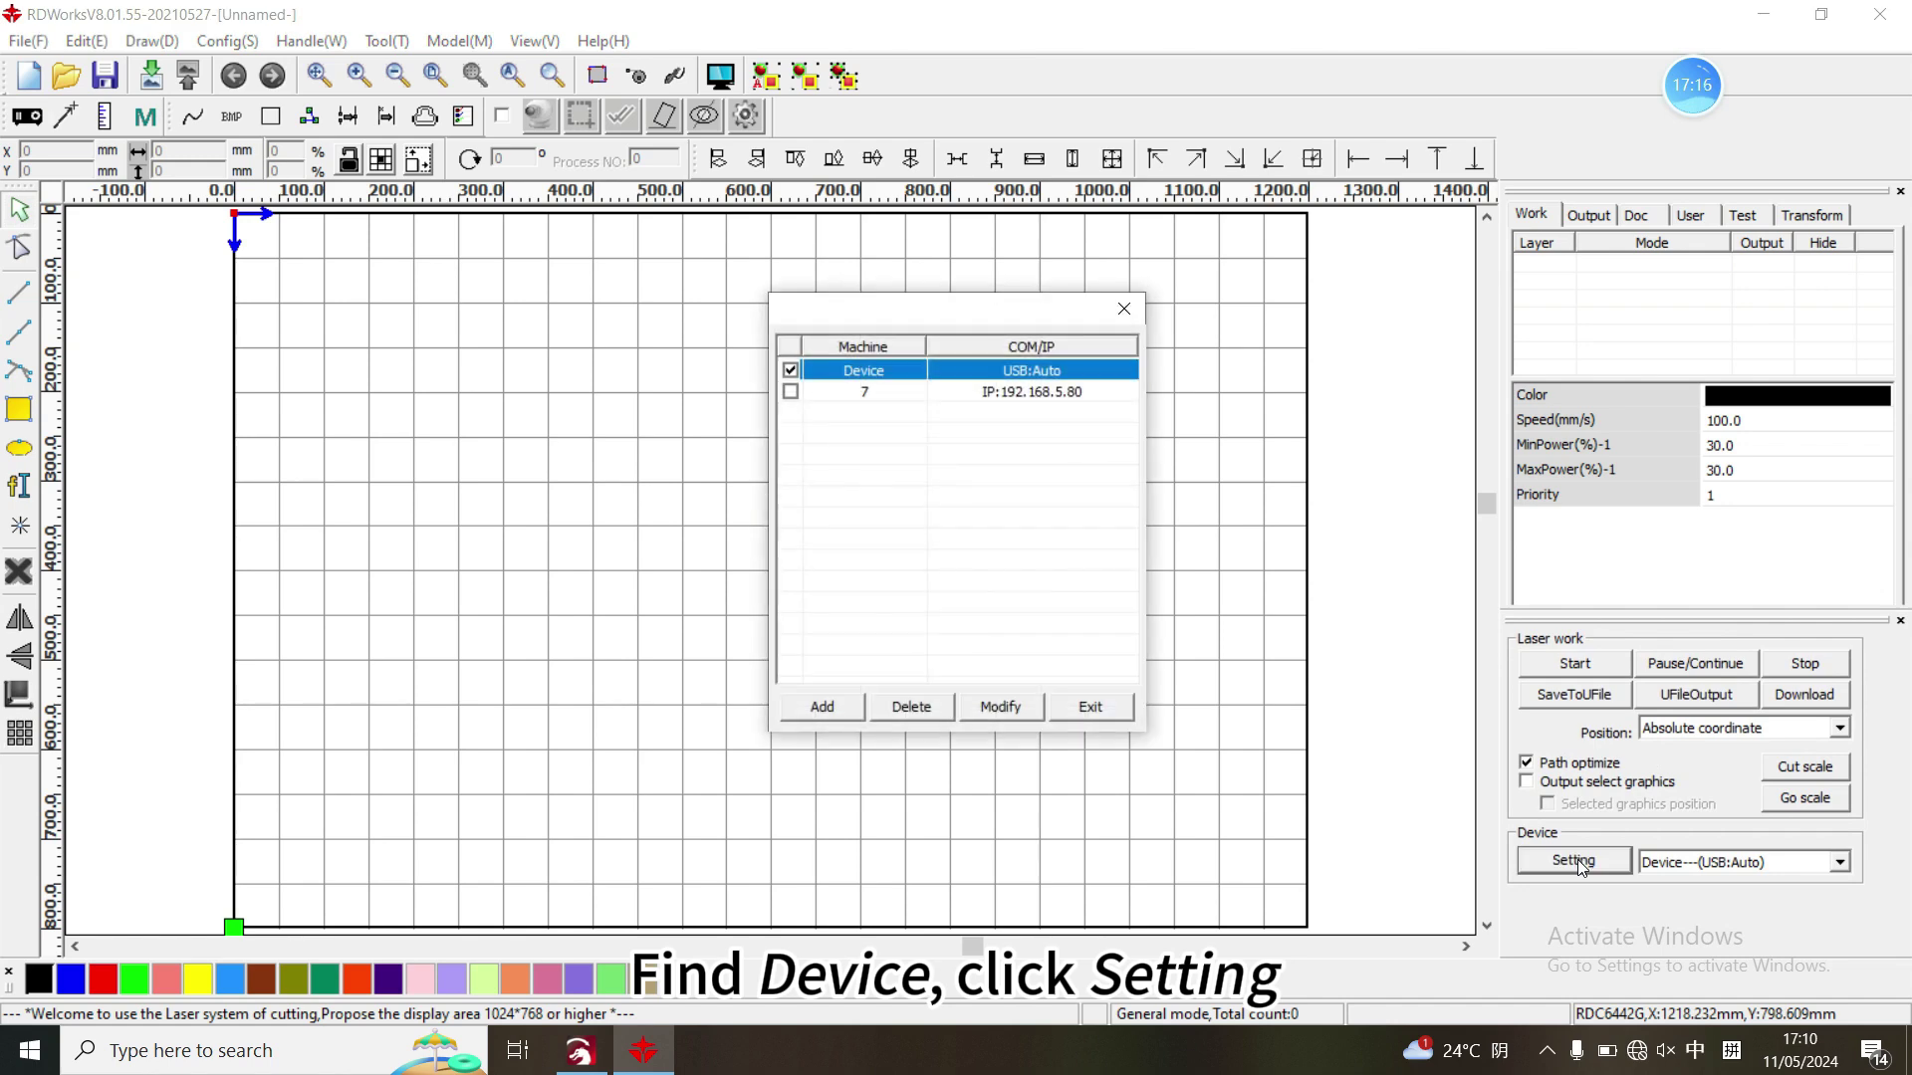
pyautogui.click(823, 706)
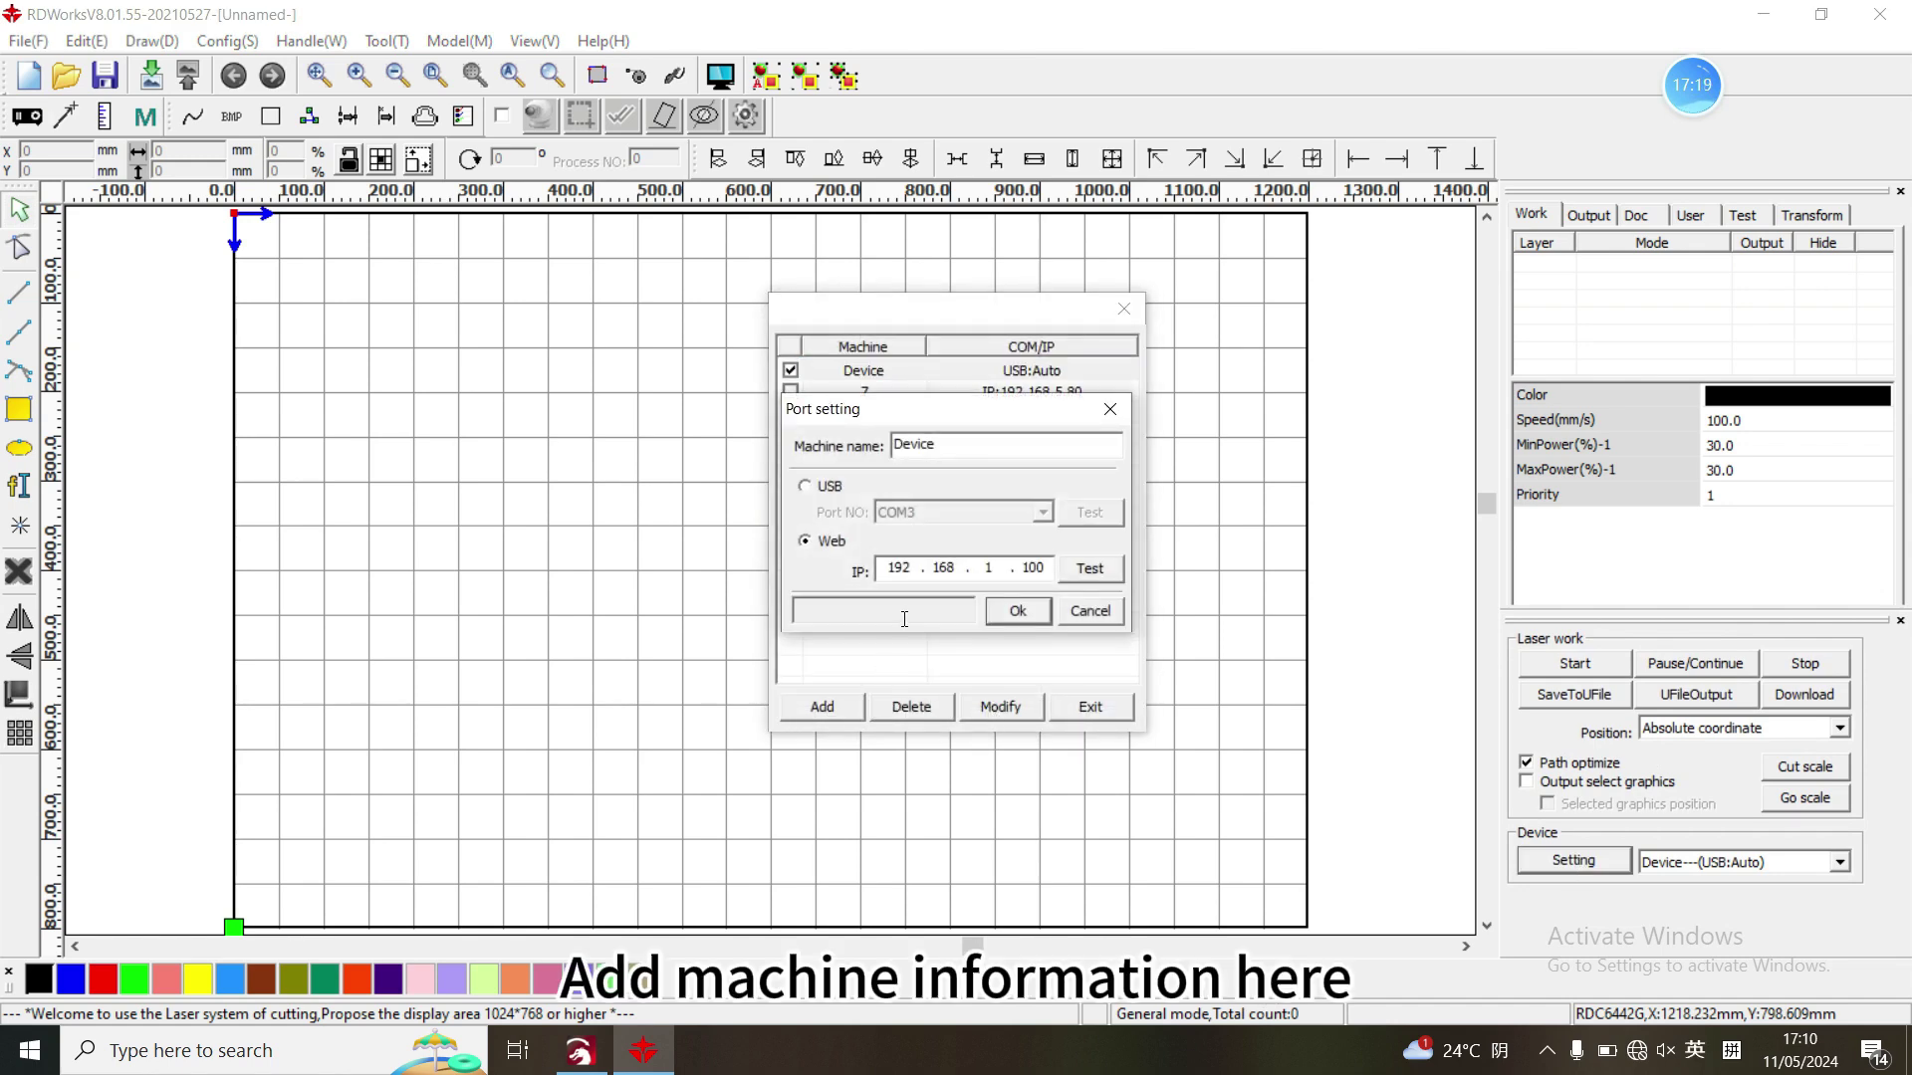
pyautogui.moveTo(984, 439); pyautogui.dragTo(757, 416)
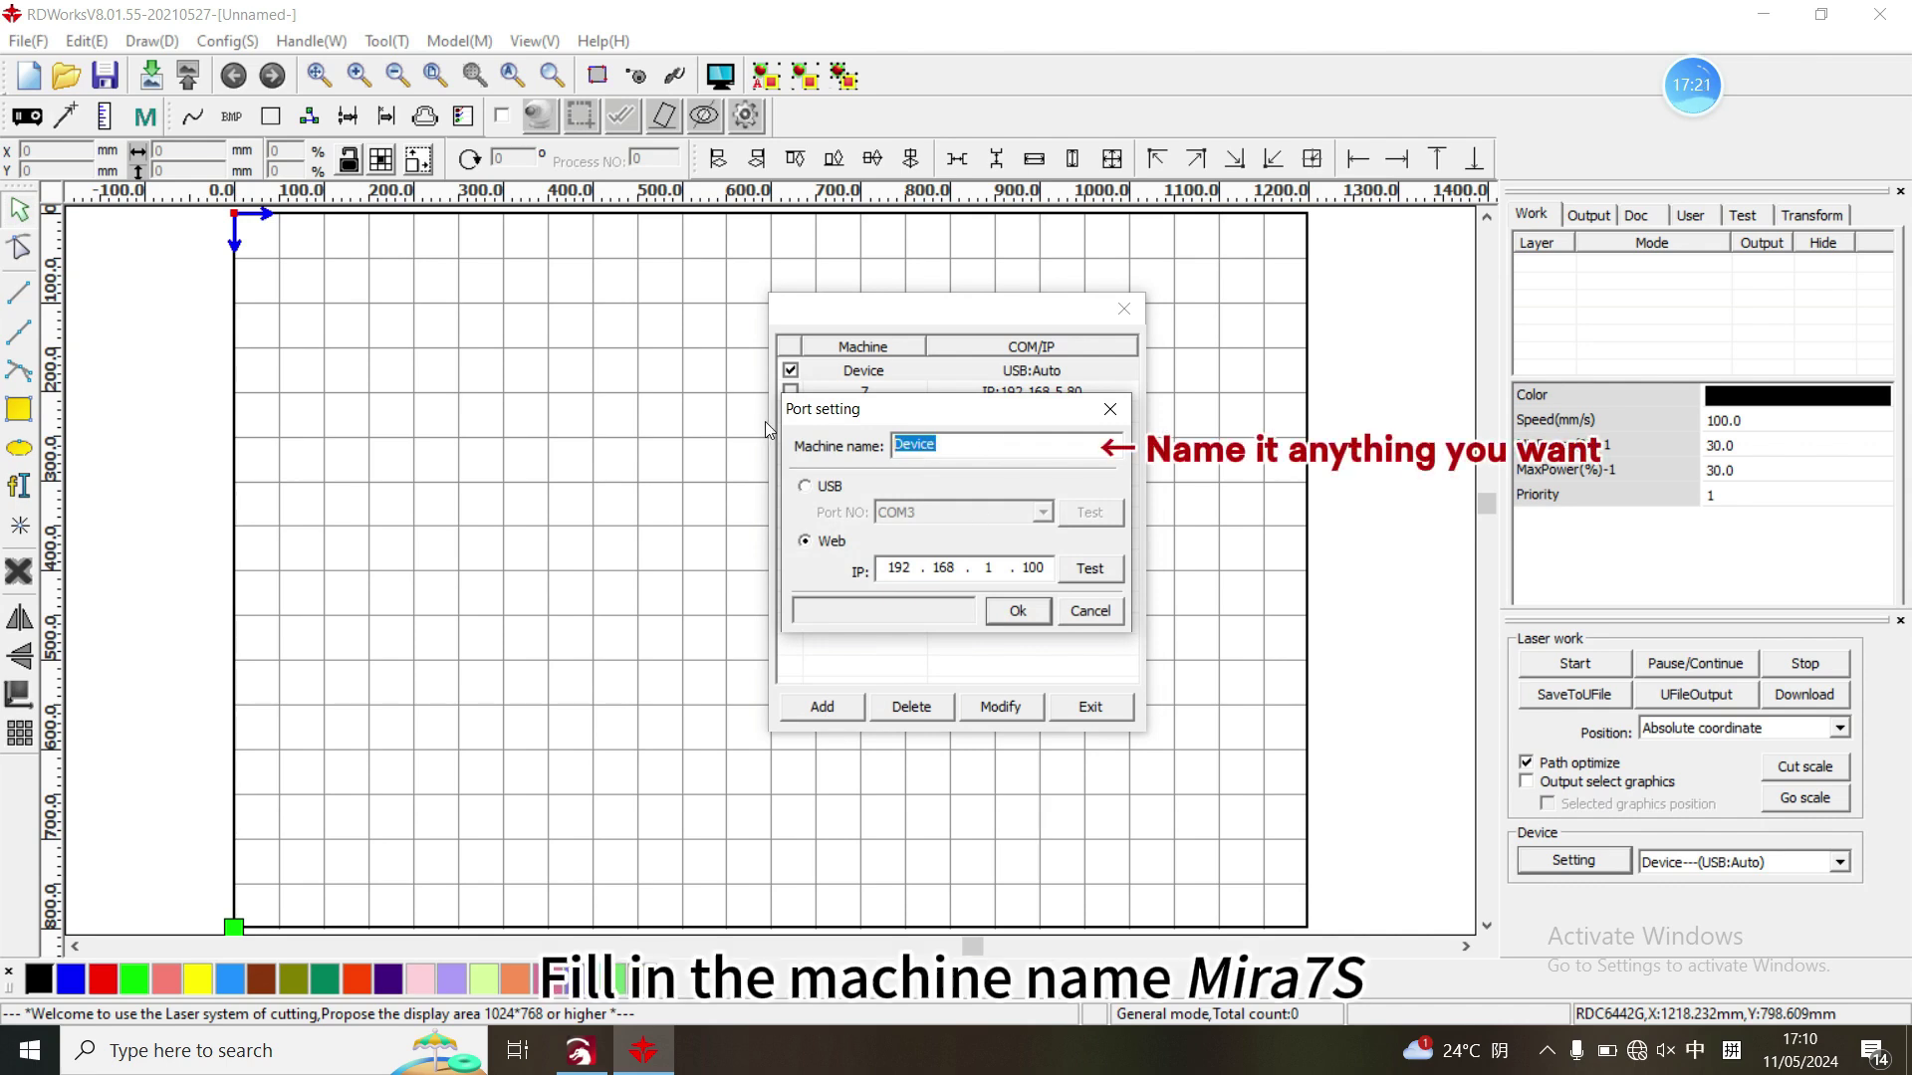
pyautogui.write('Mira7s')
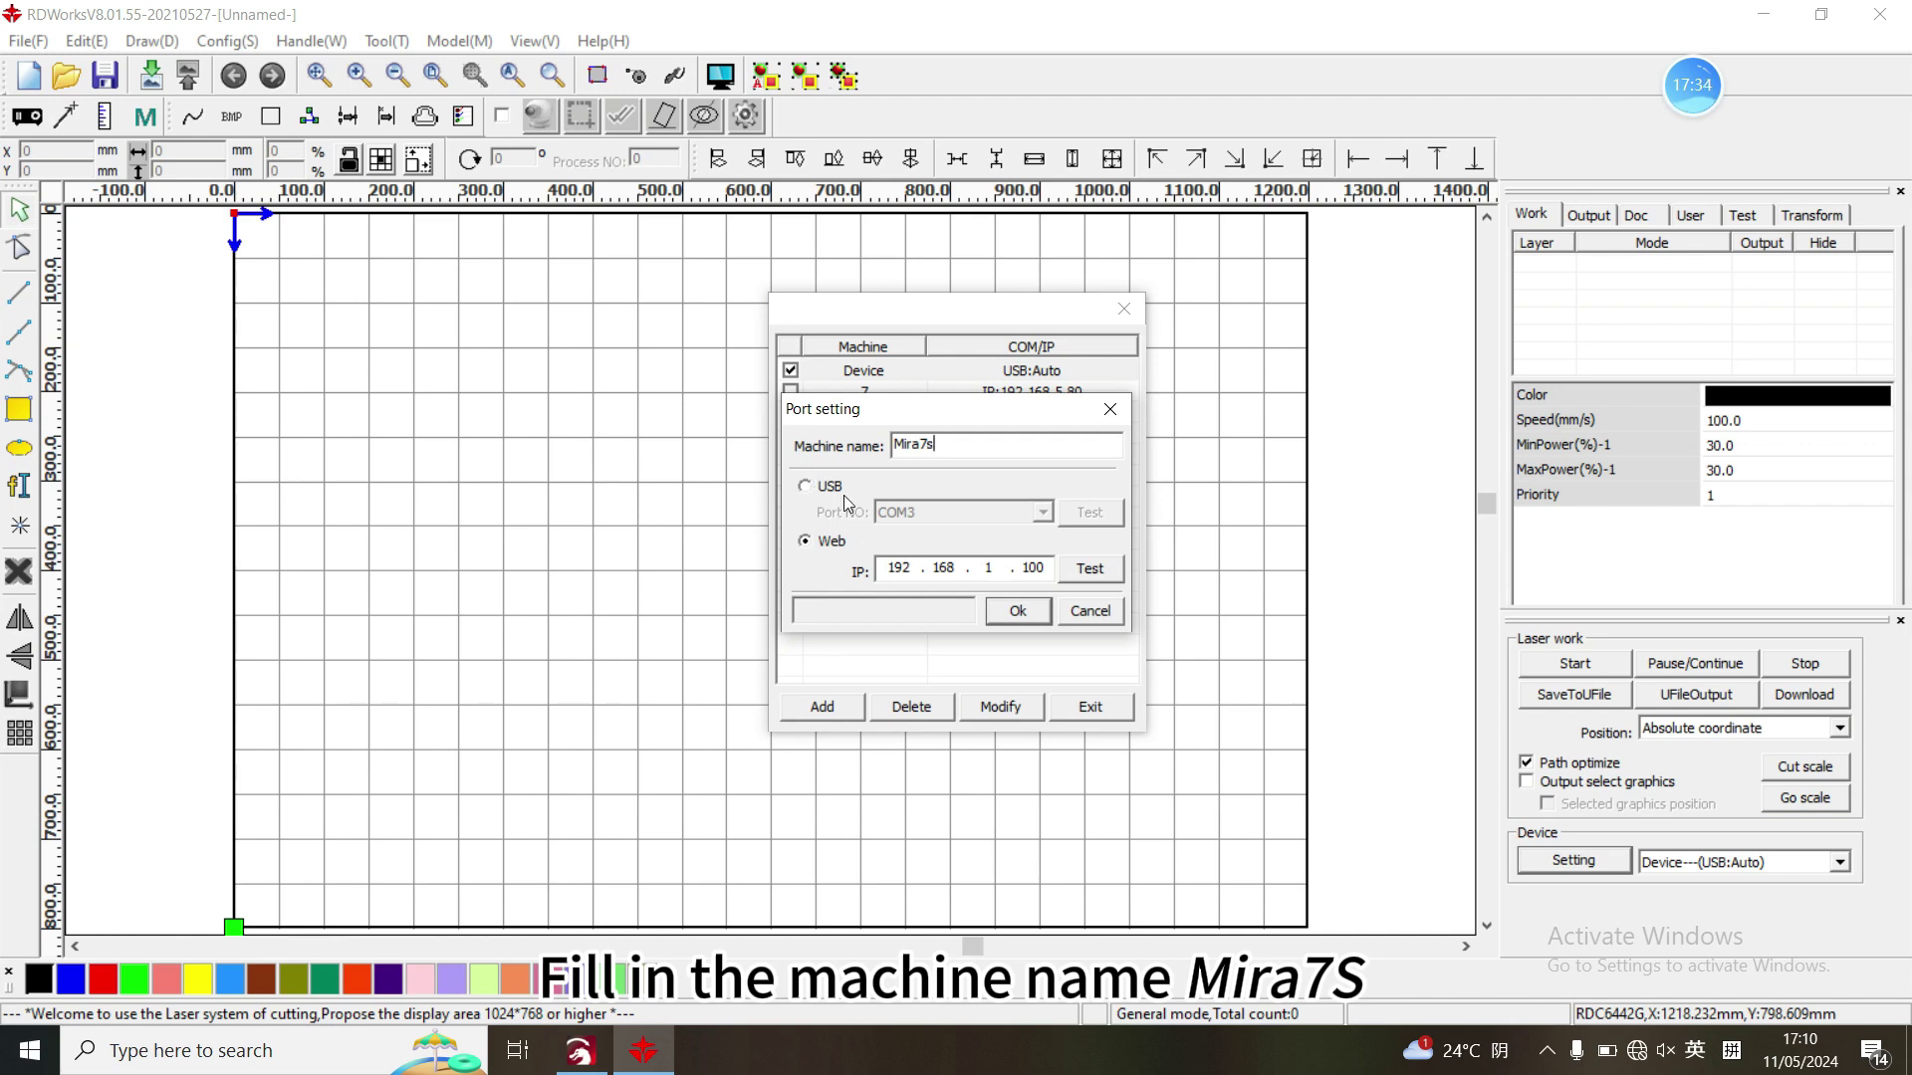
pyautogui.doubleClick(1026, 565)
pyautogui.write('69')
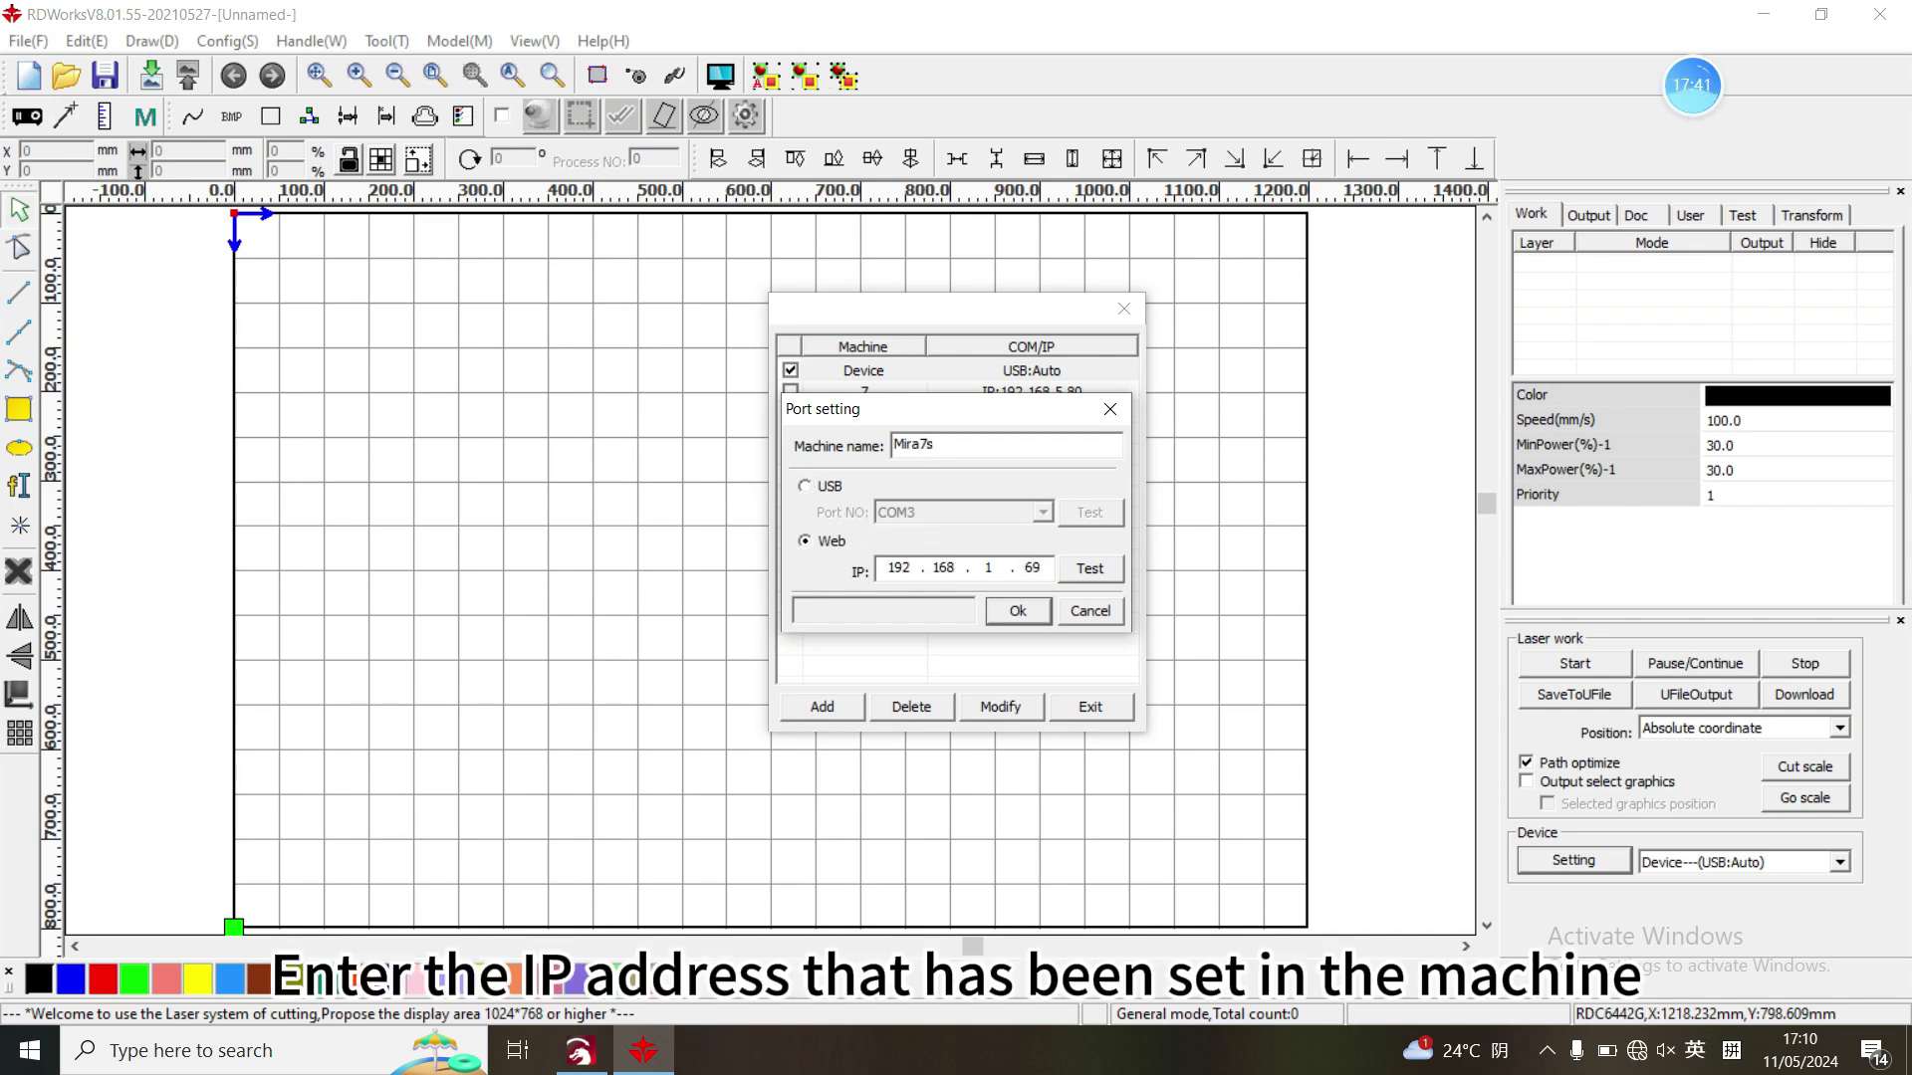
pyautogui.click(1013, 612)
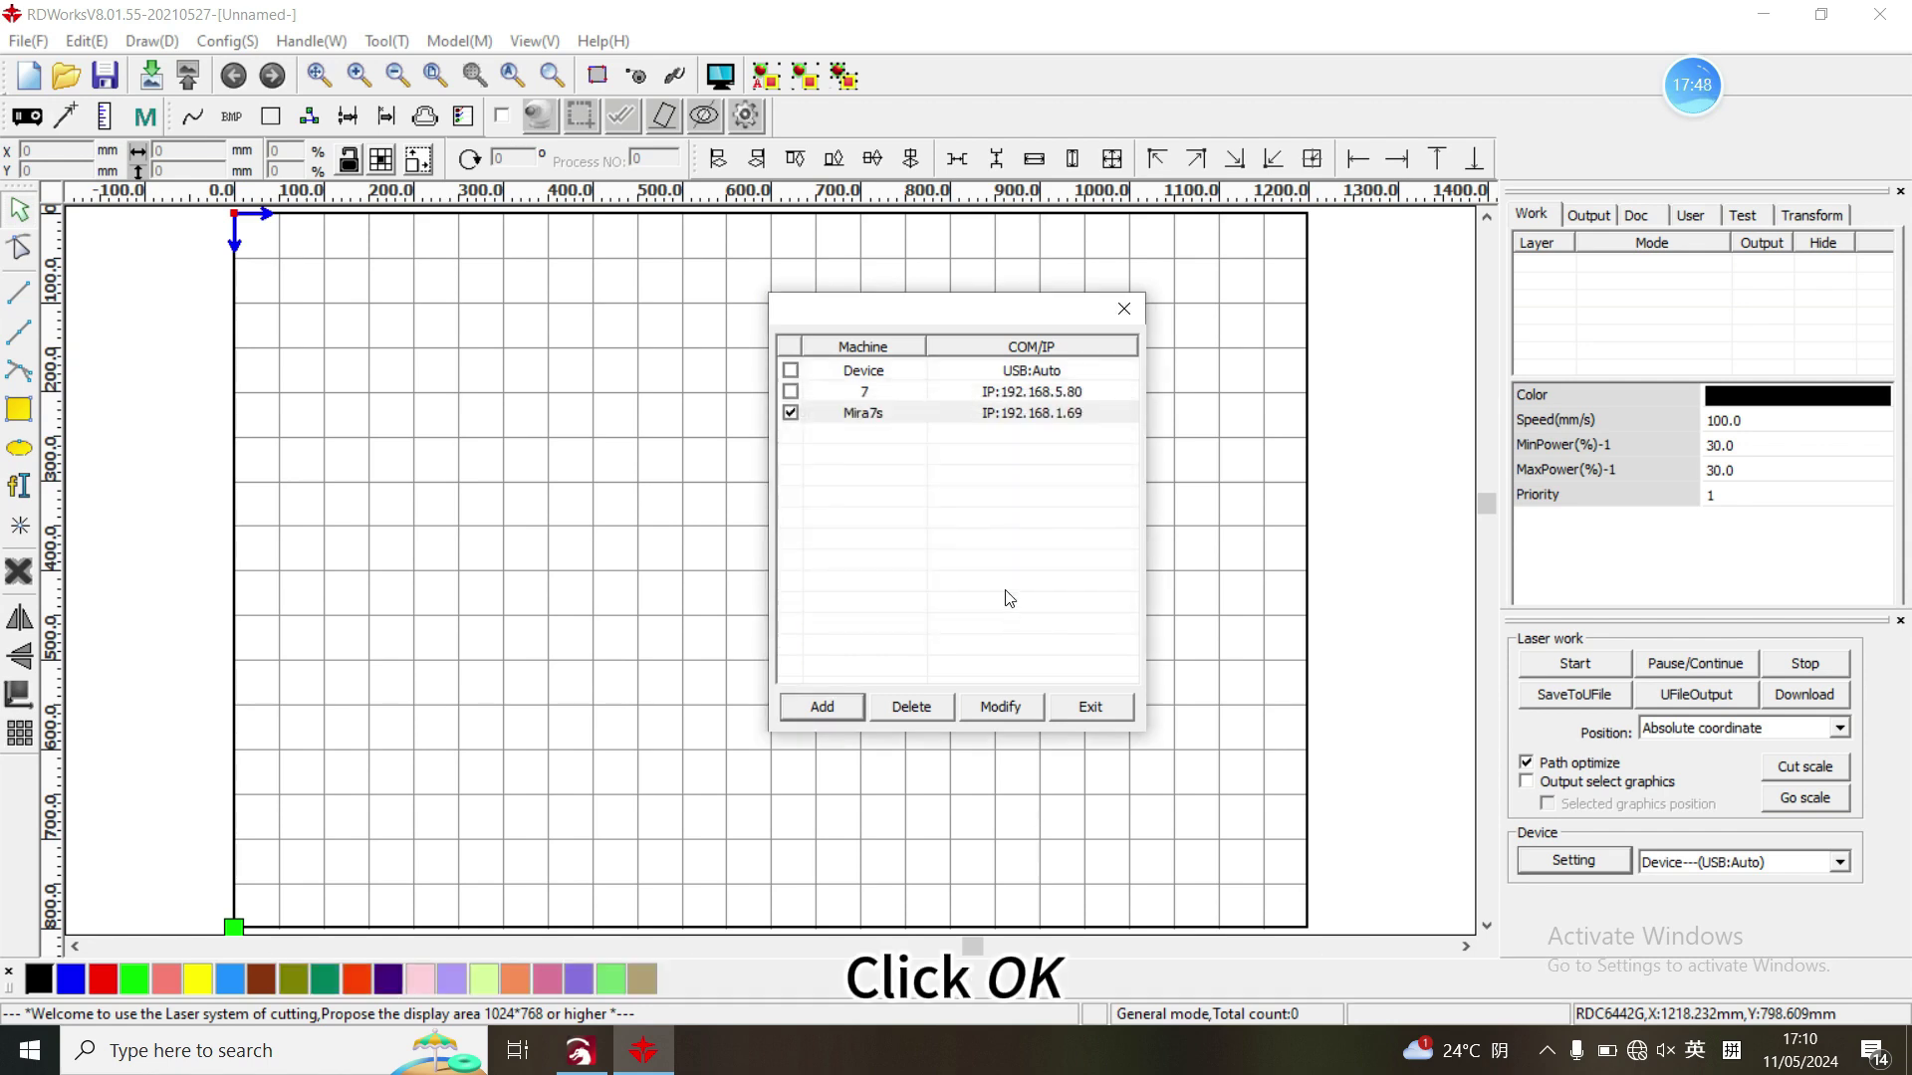
pyautogui.doubleClick(951, 415)
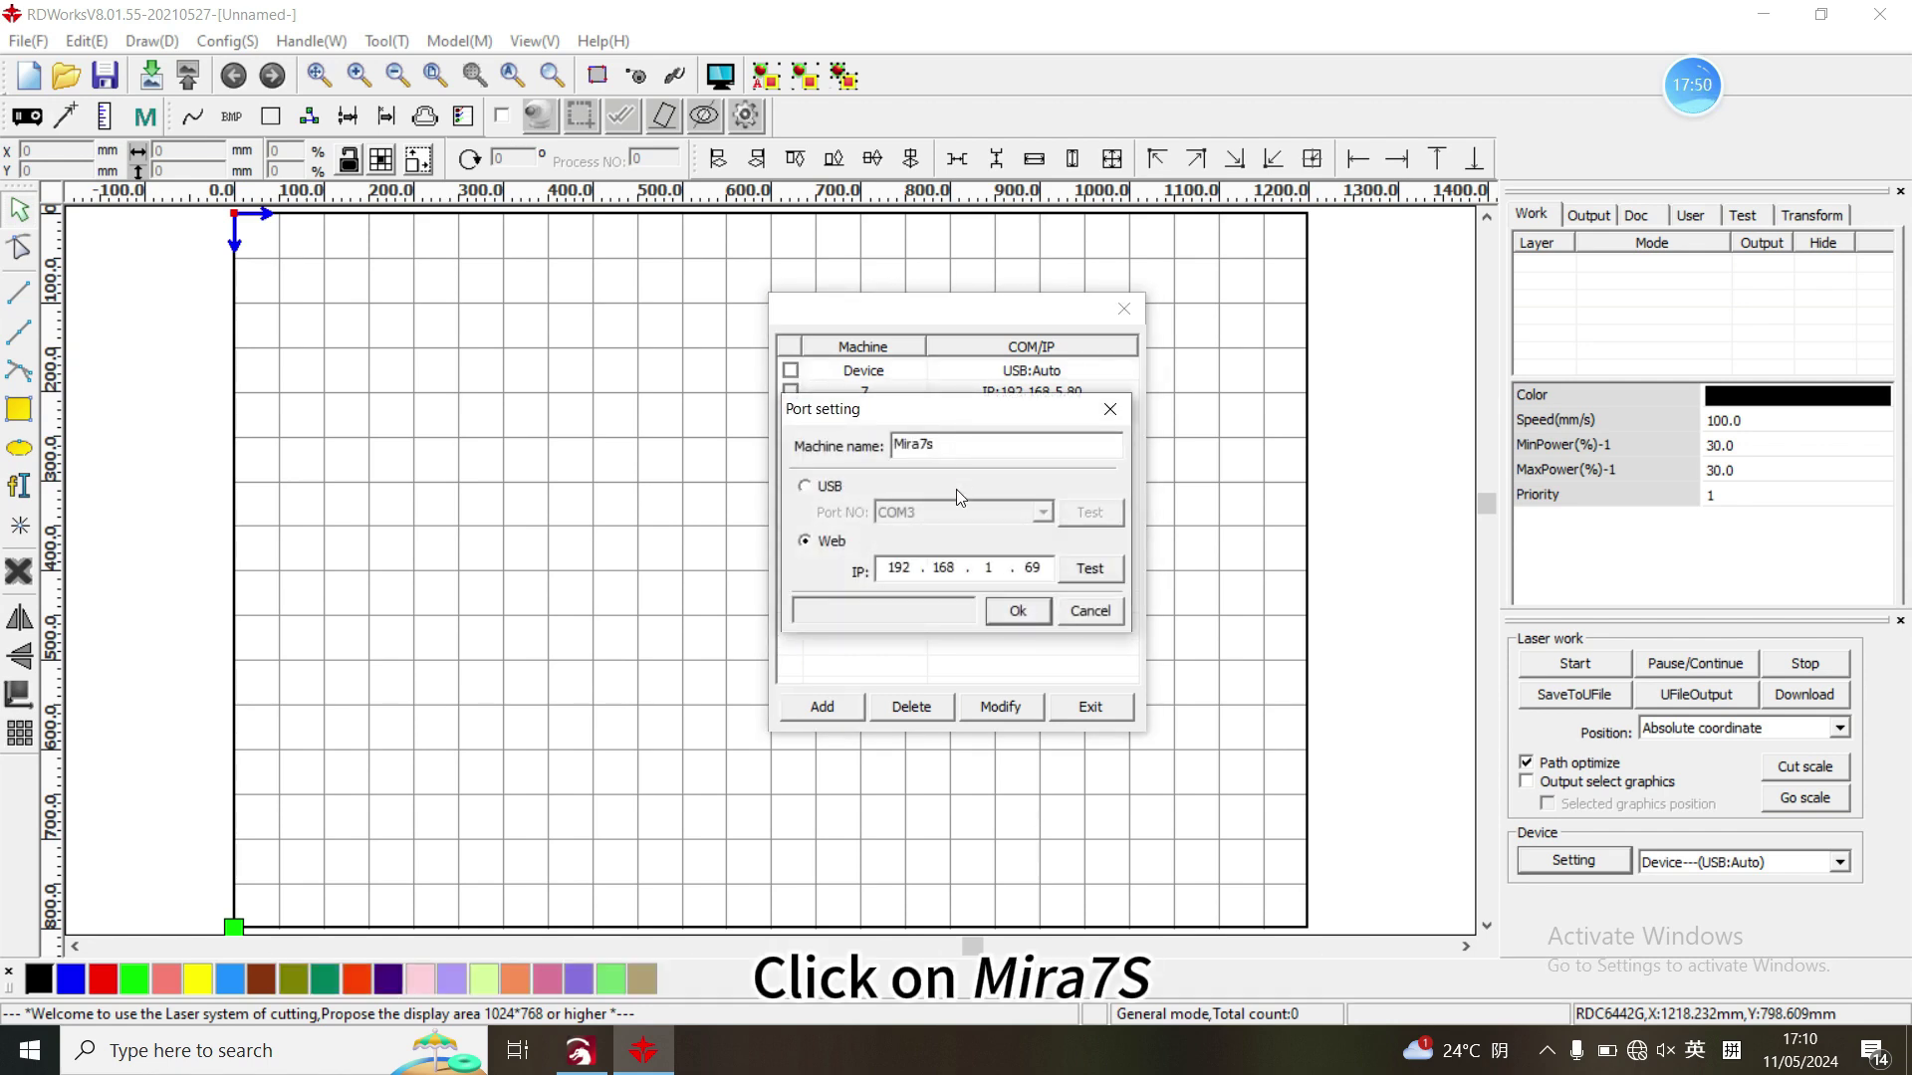
pyautogui.click(1091, 564)
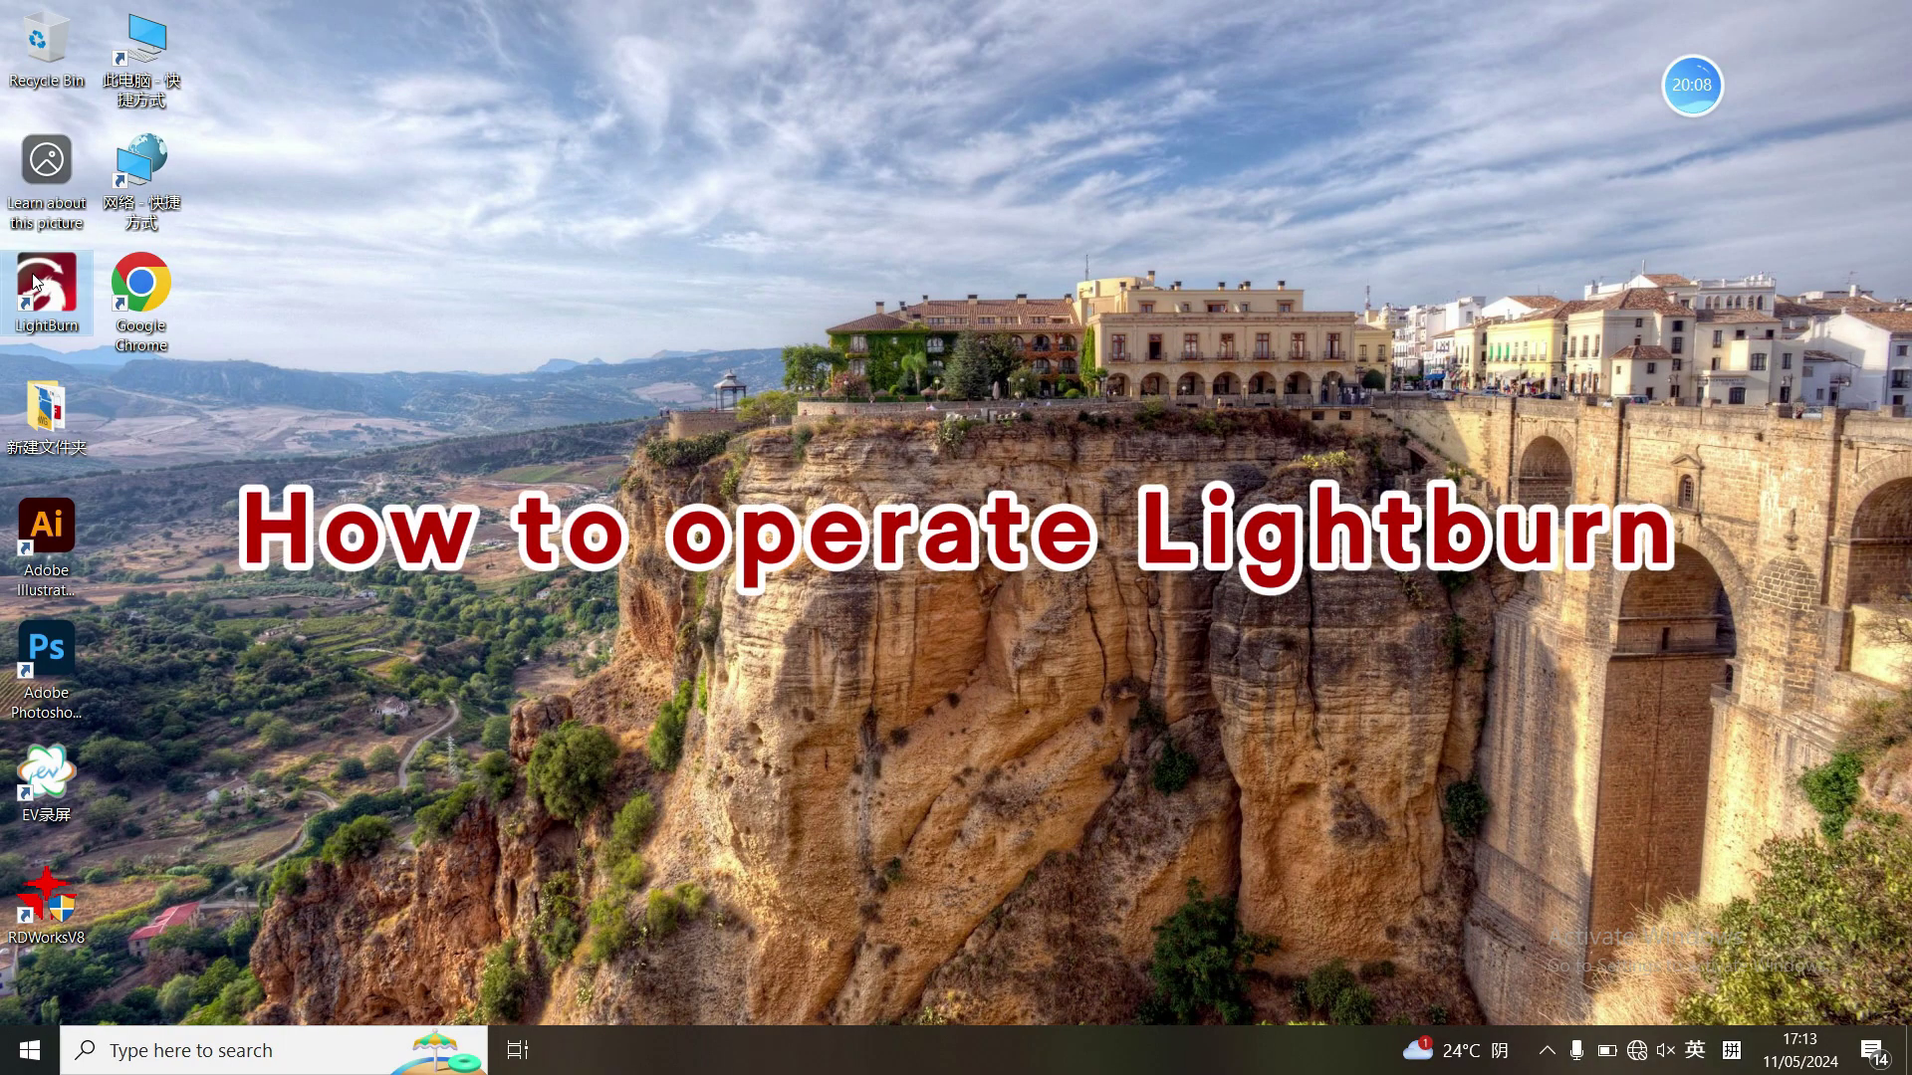
# - Launch LightBurn and start creating a device manually with the Ruida controller
pyautogui.doubleClick(30, 282)
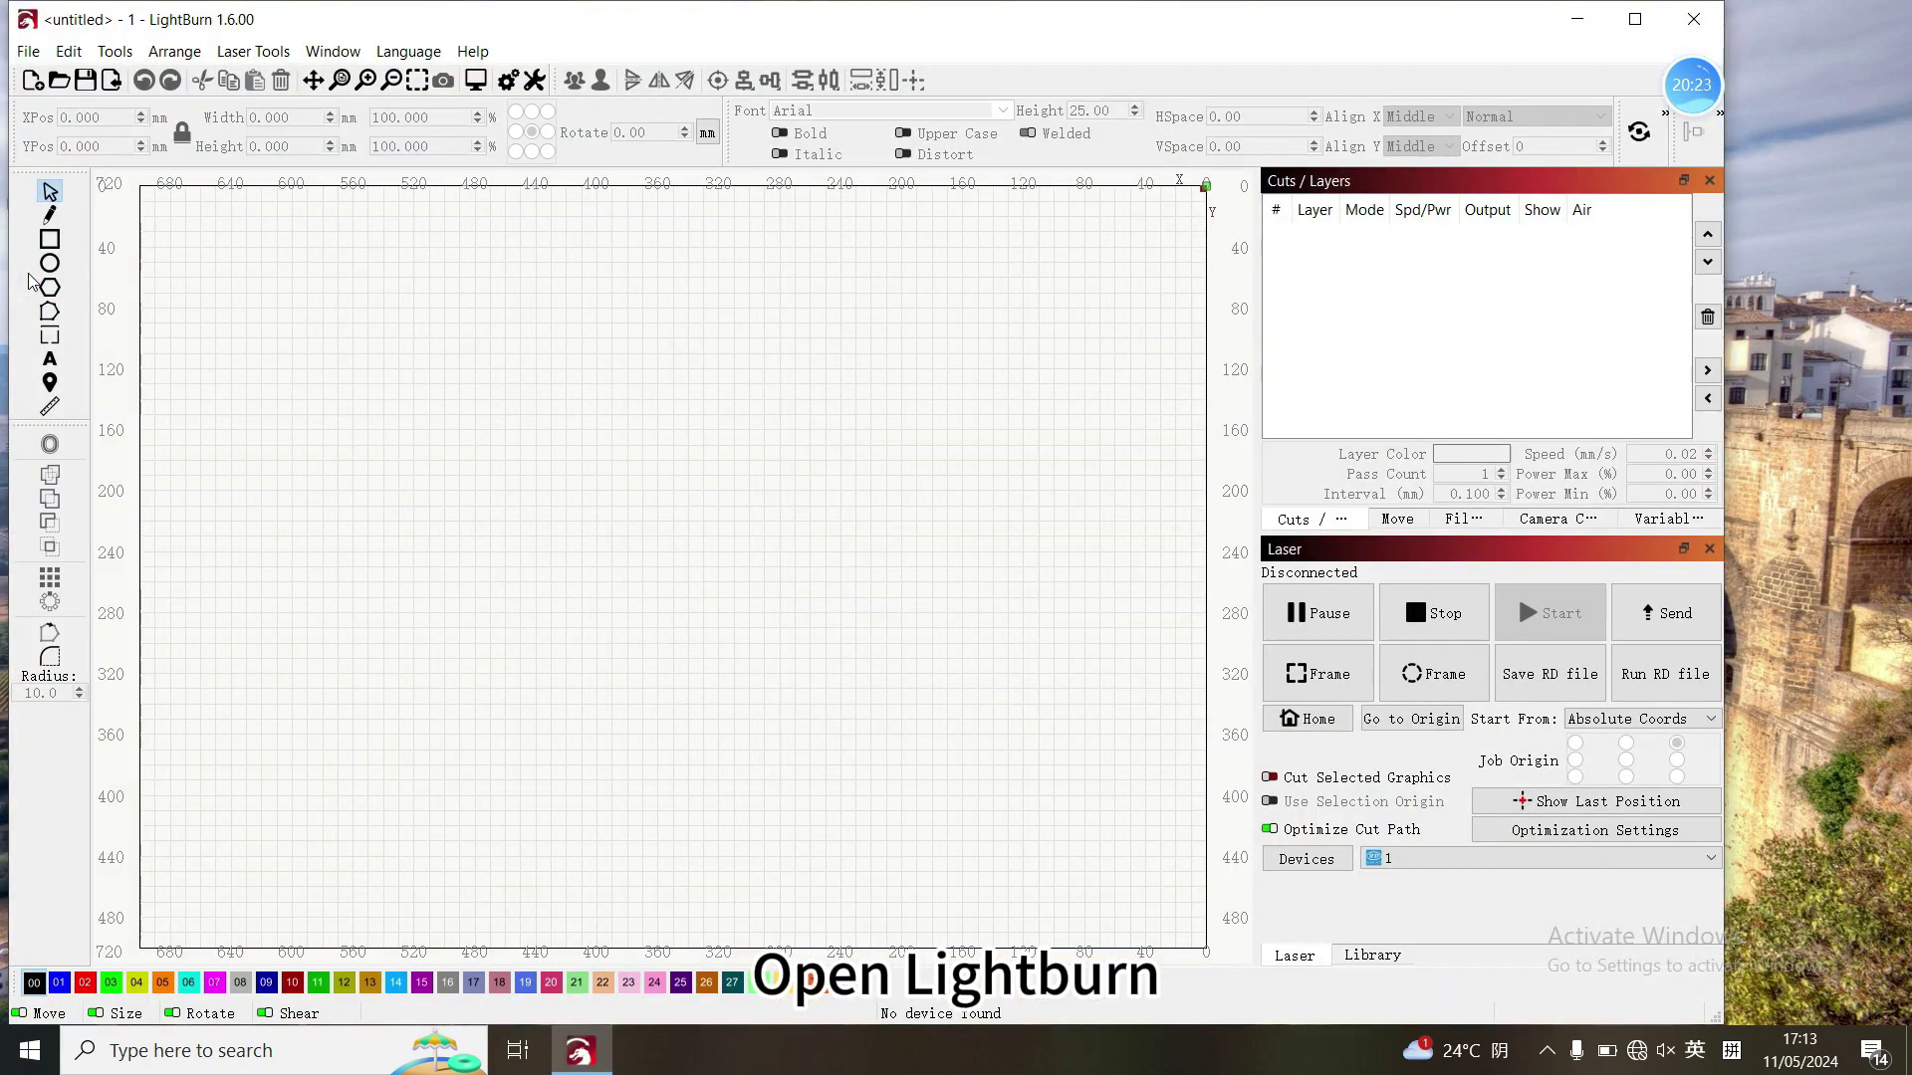
pyautogui.click(1307, 858)
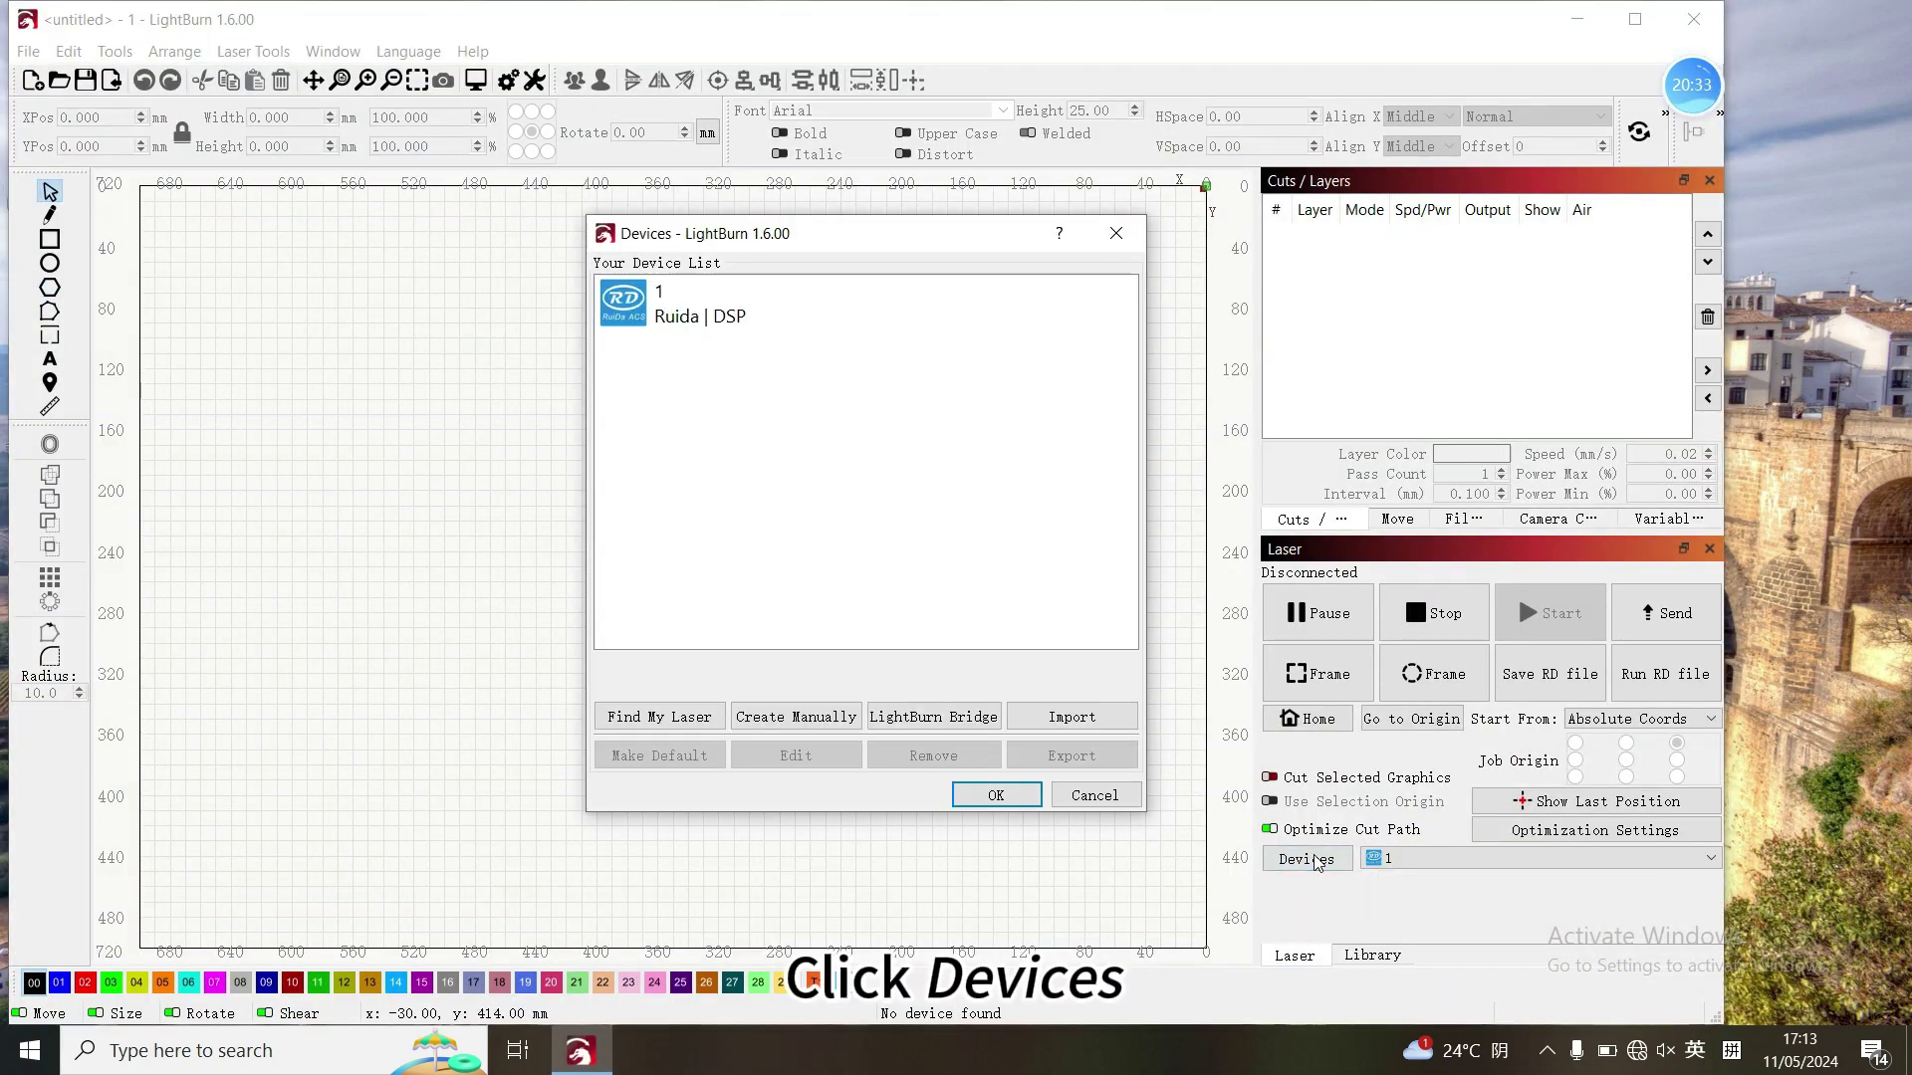
pyautogui.click(797, 715)
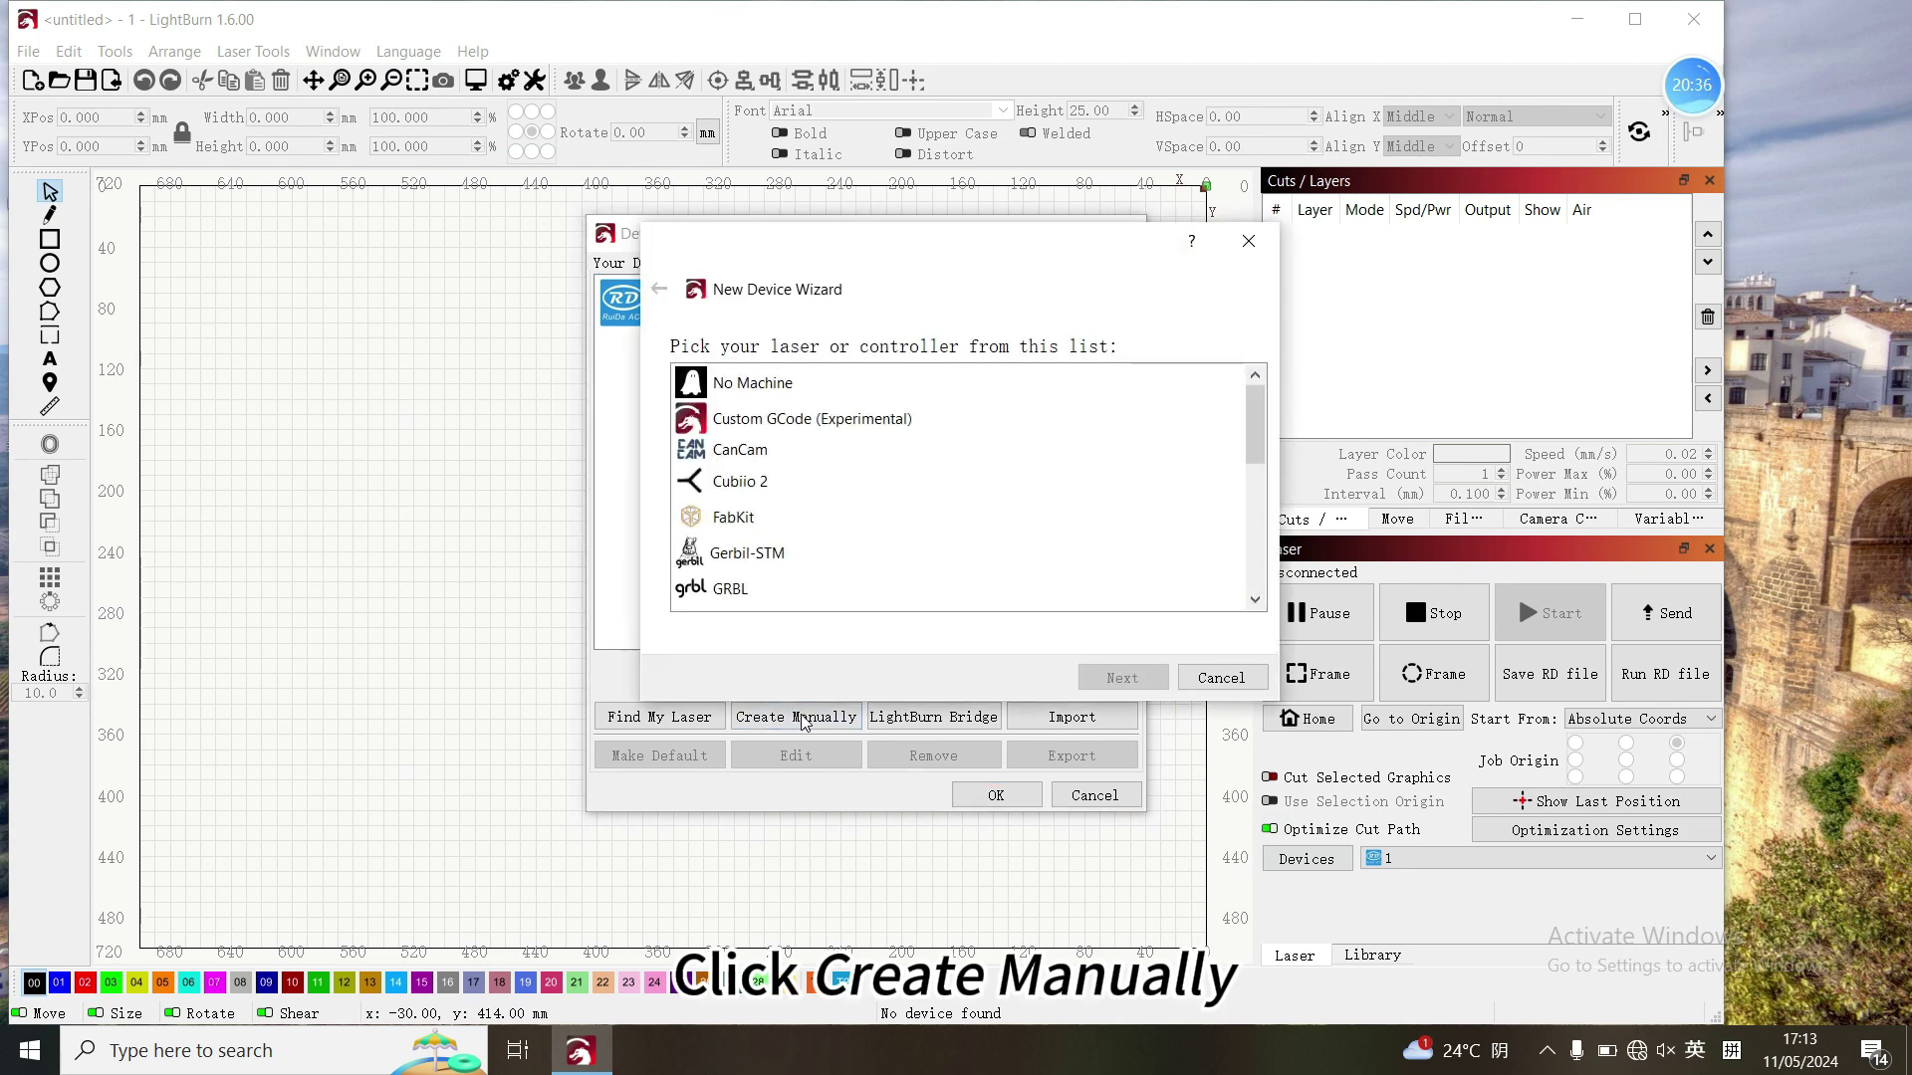
pyautogui.scroll(-3, 877, 491)
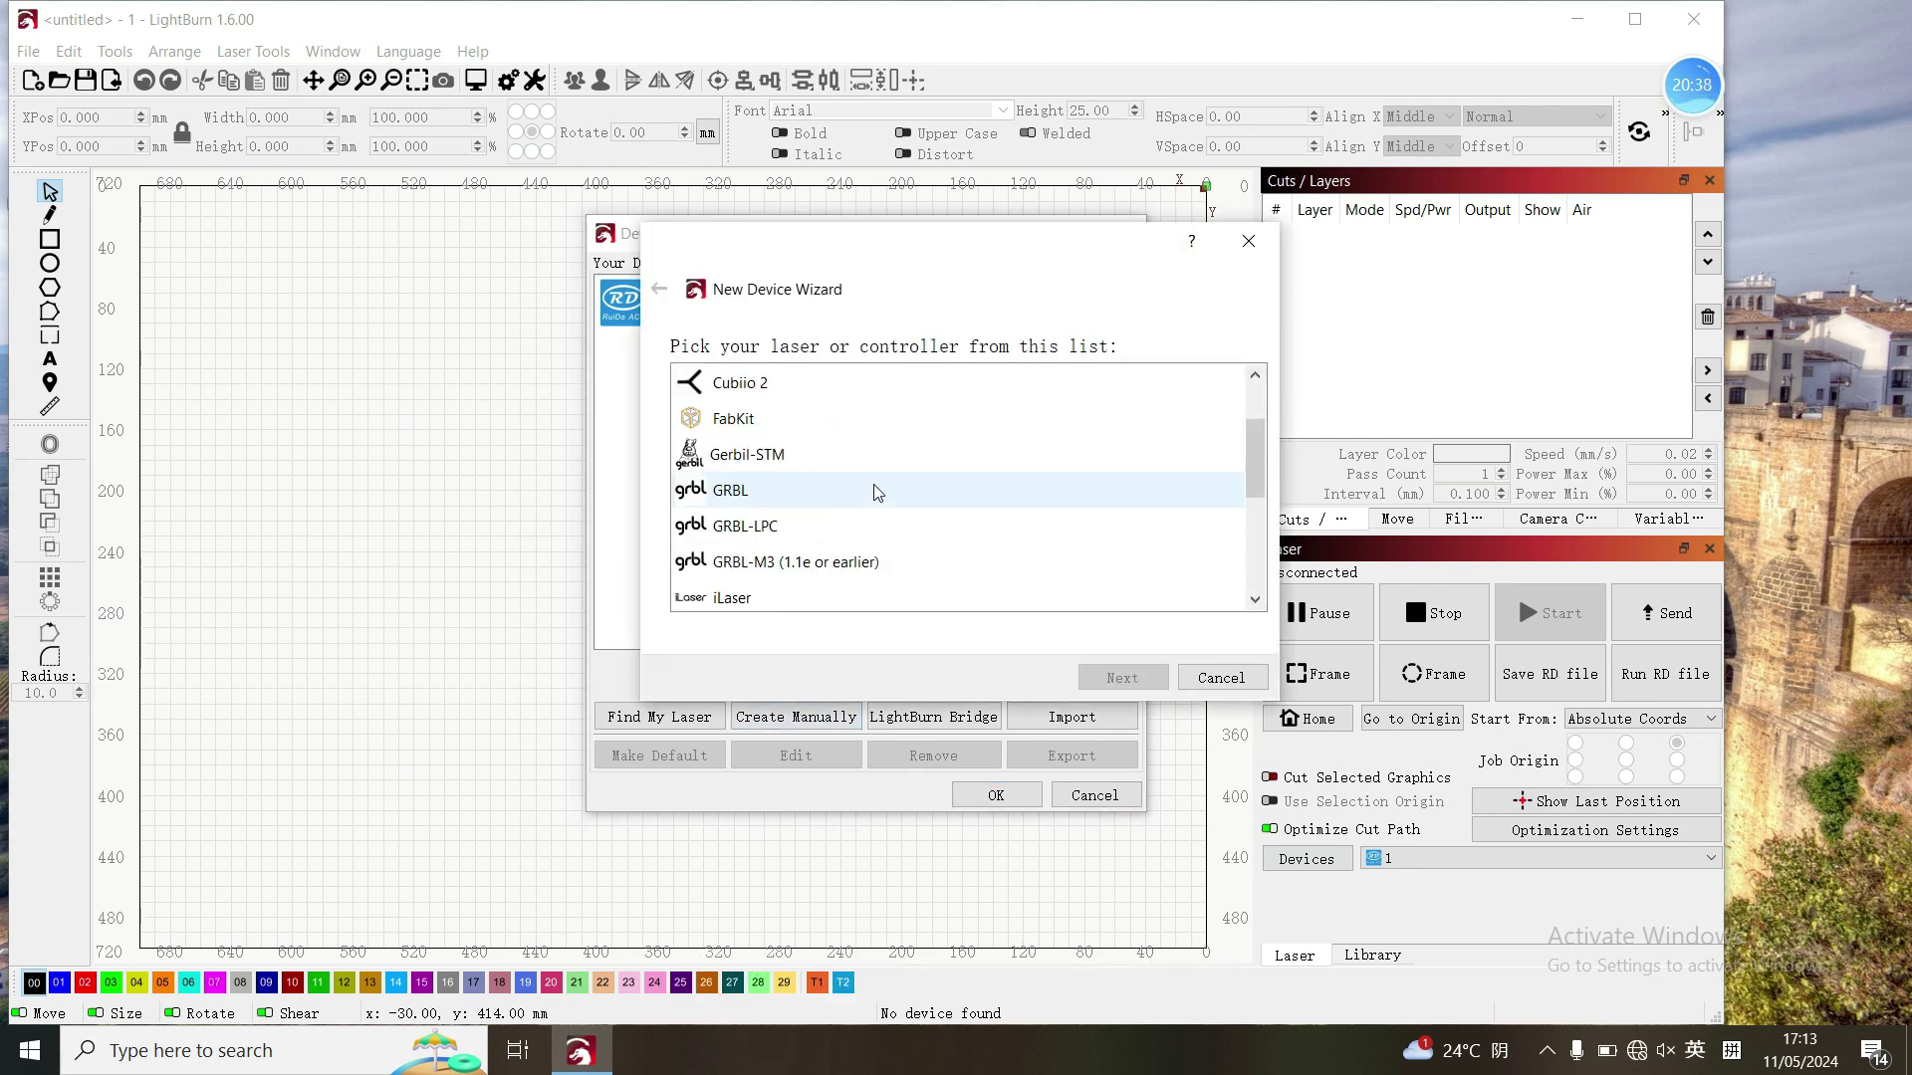
pyautogui.click(877, 493)
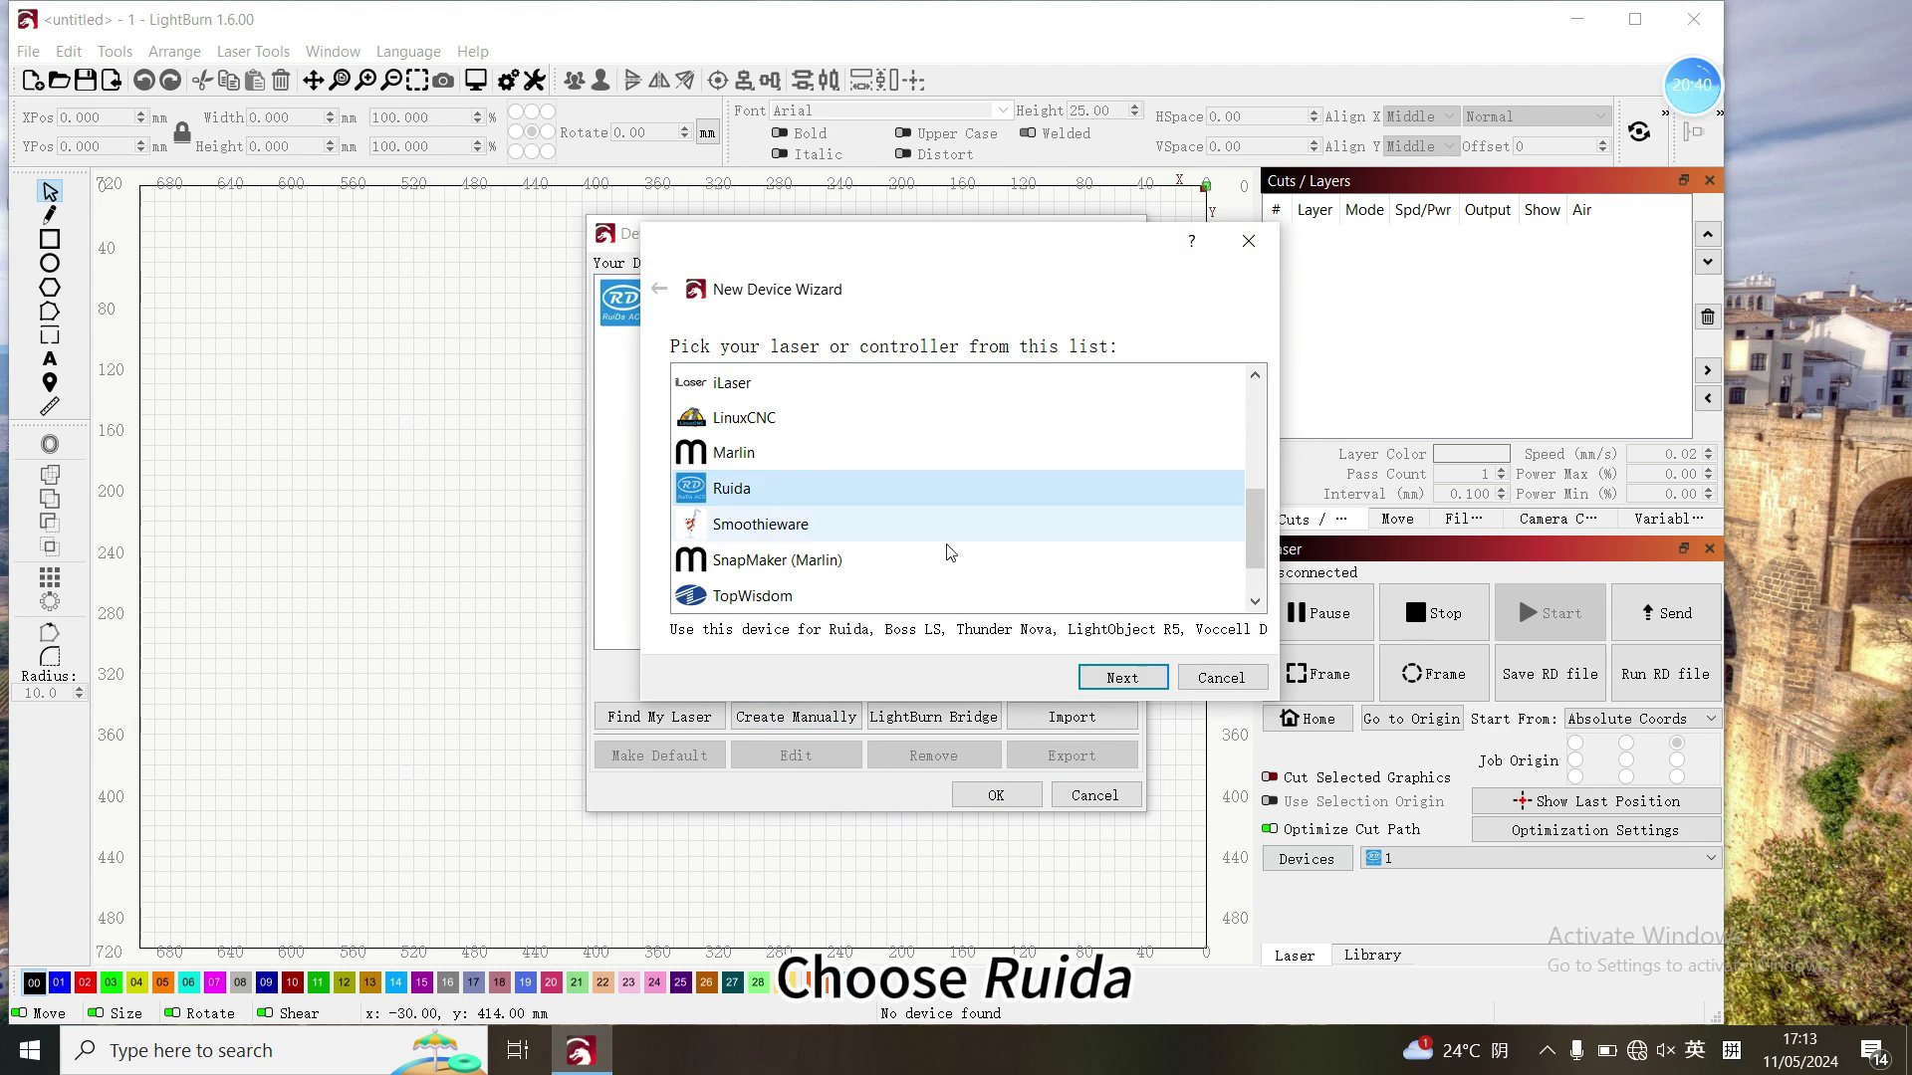
pyautogui.click(1121, 680)
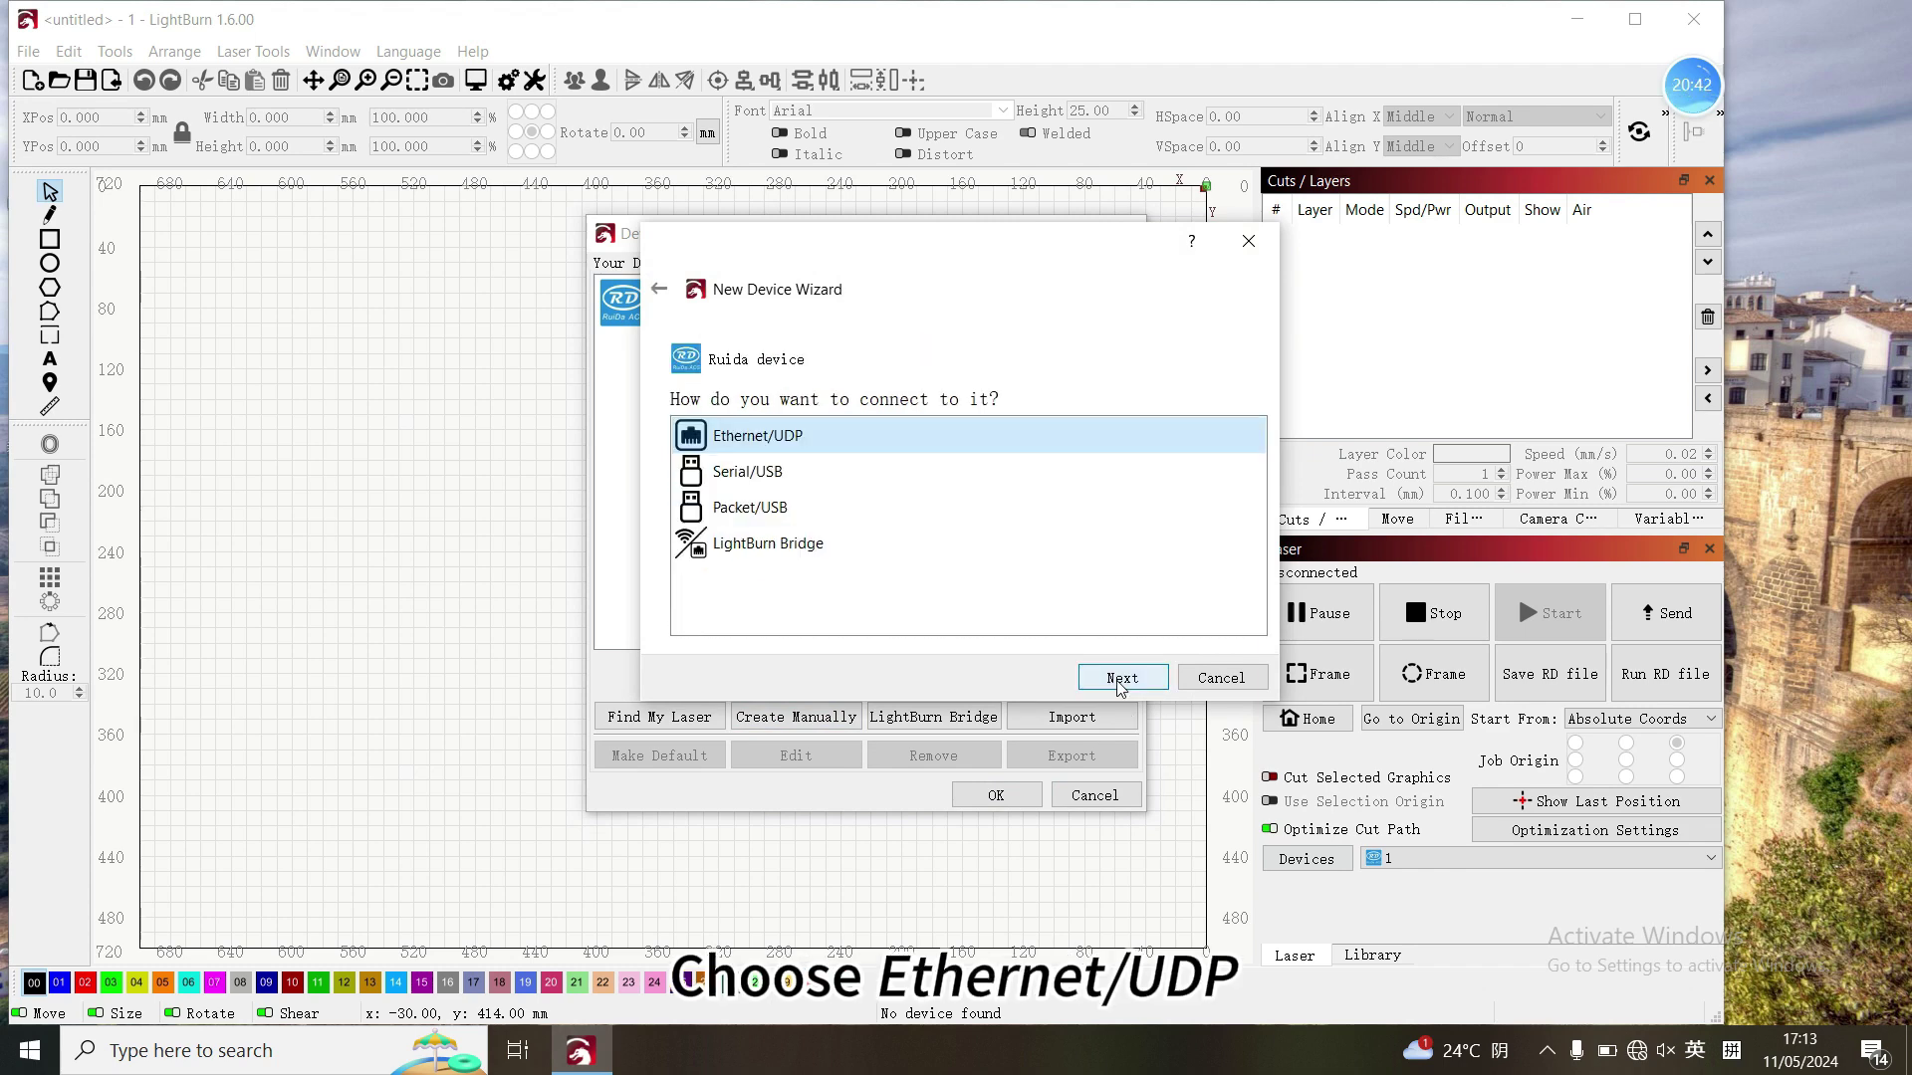
# - Choose the Ethernet/UDP connection and enter IP address 192.168.1.69
pyautogui.click(1119, 681)
pyautogui.click(901, 526)
pyautogui.write('192. ')
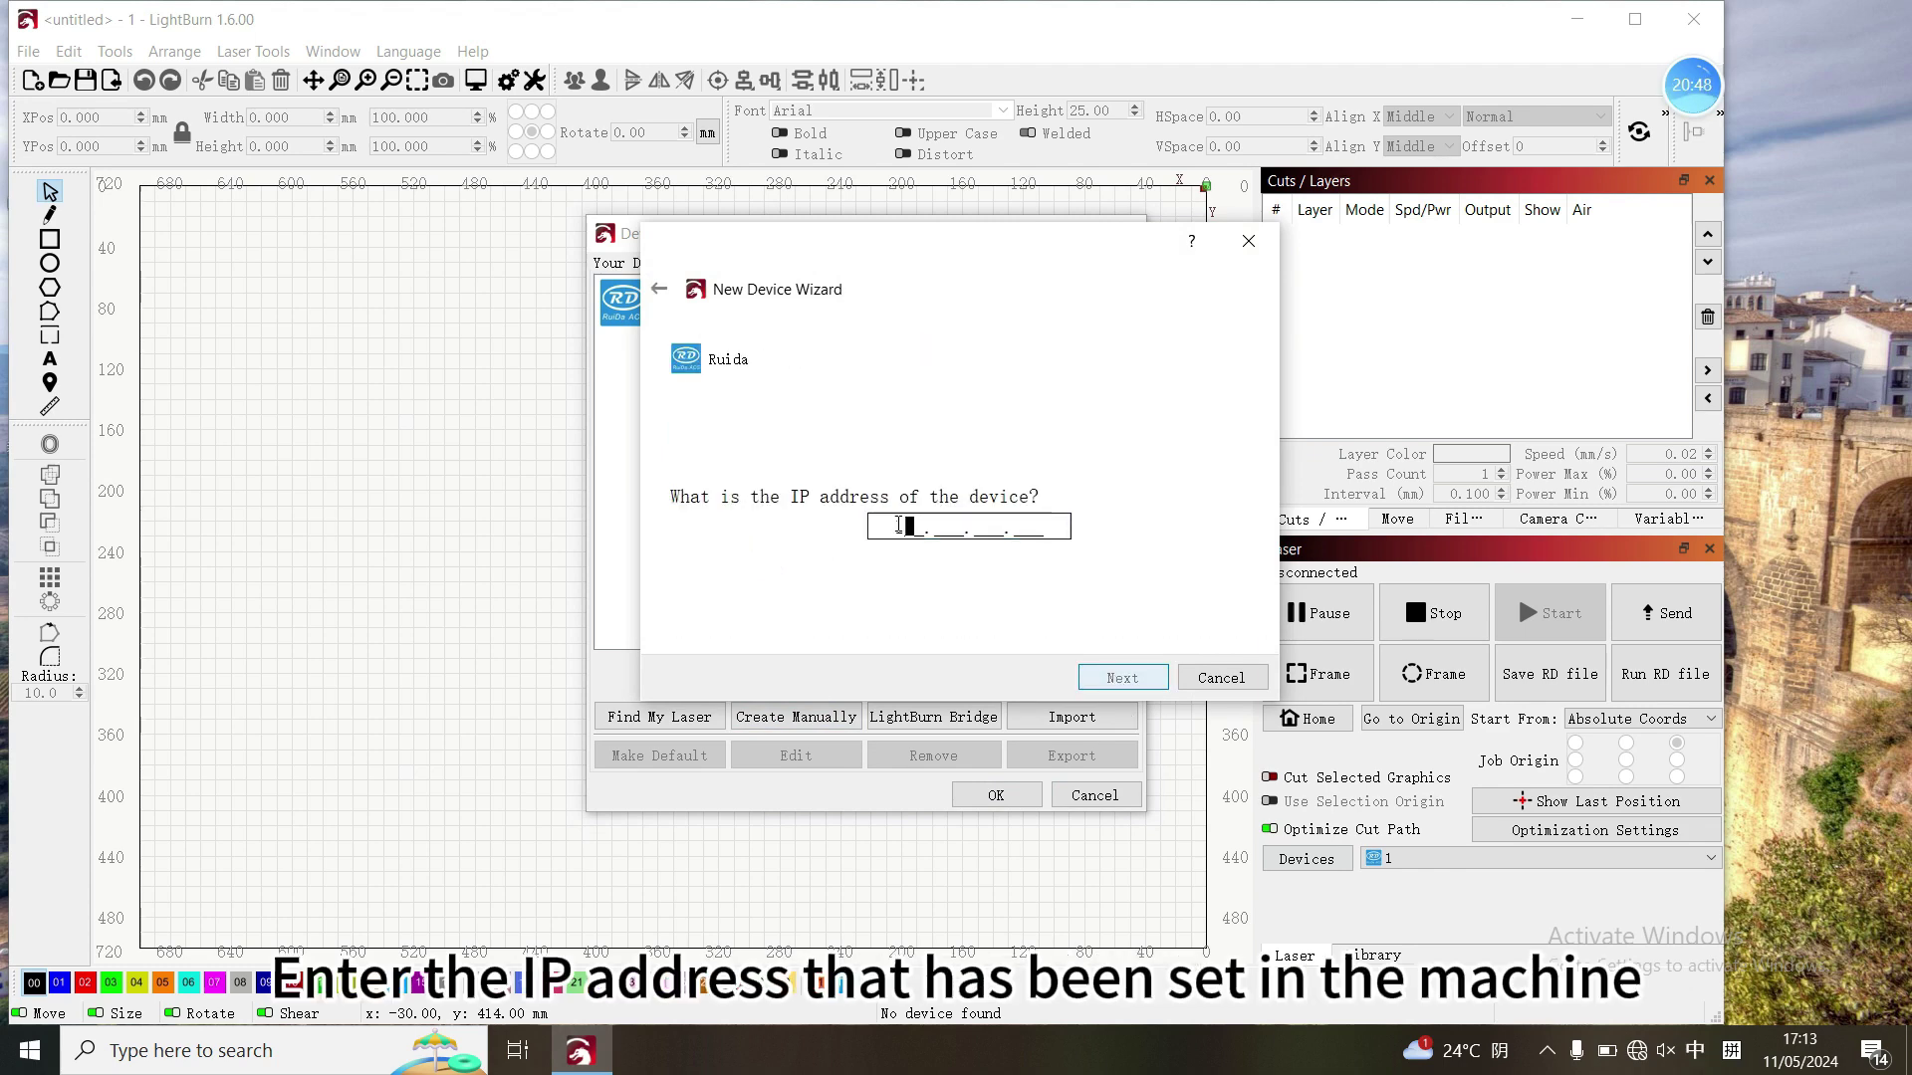
pyautogui.write('168. __1. _')
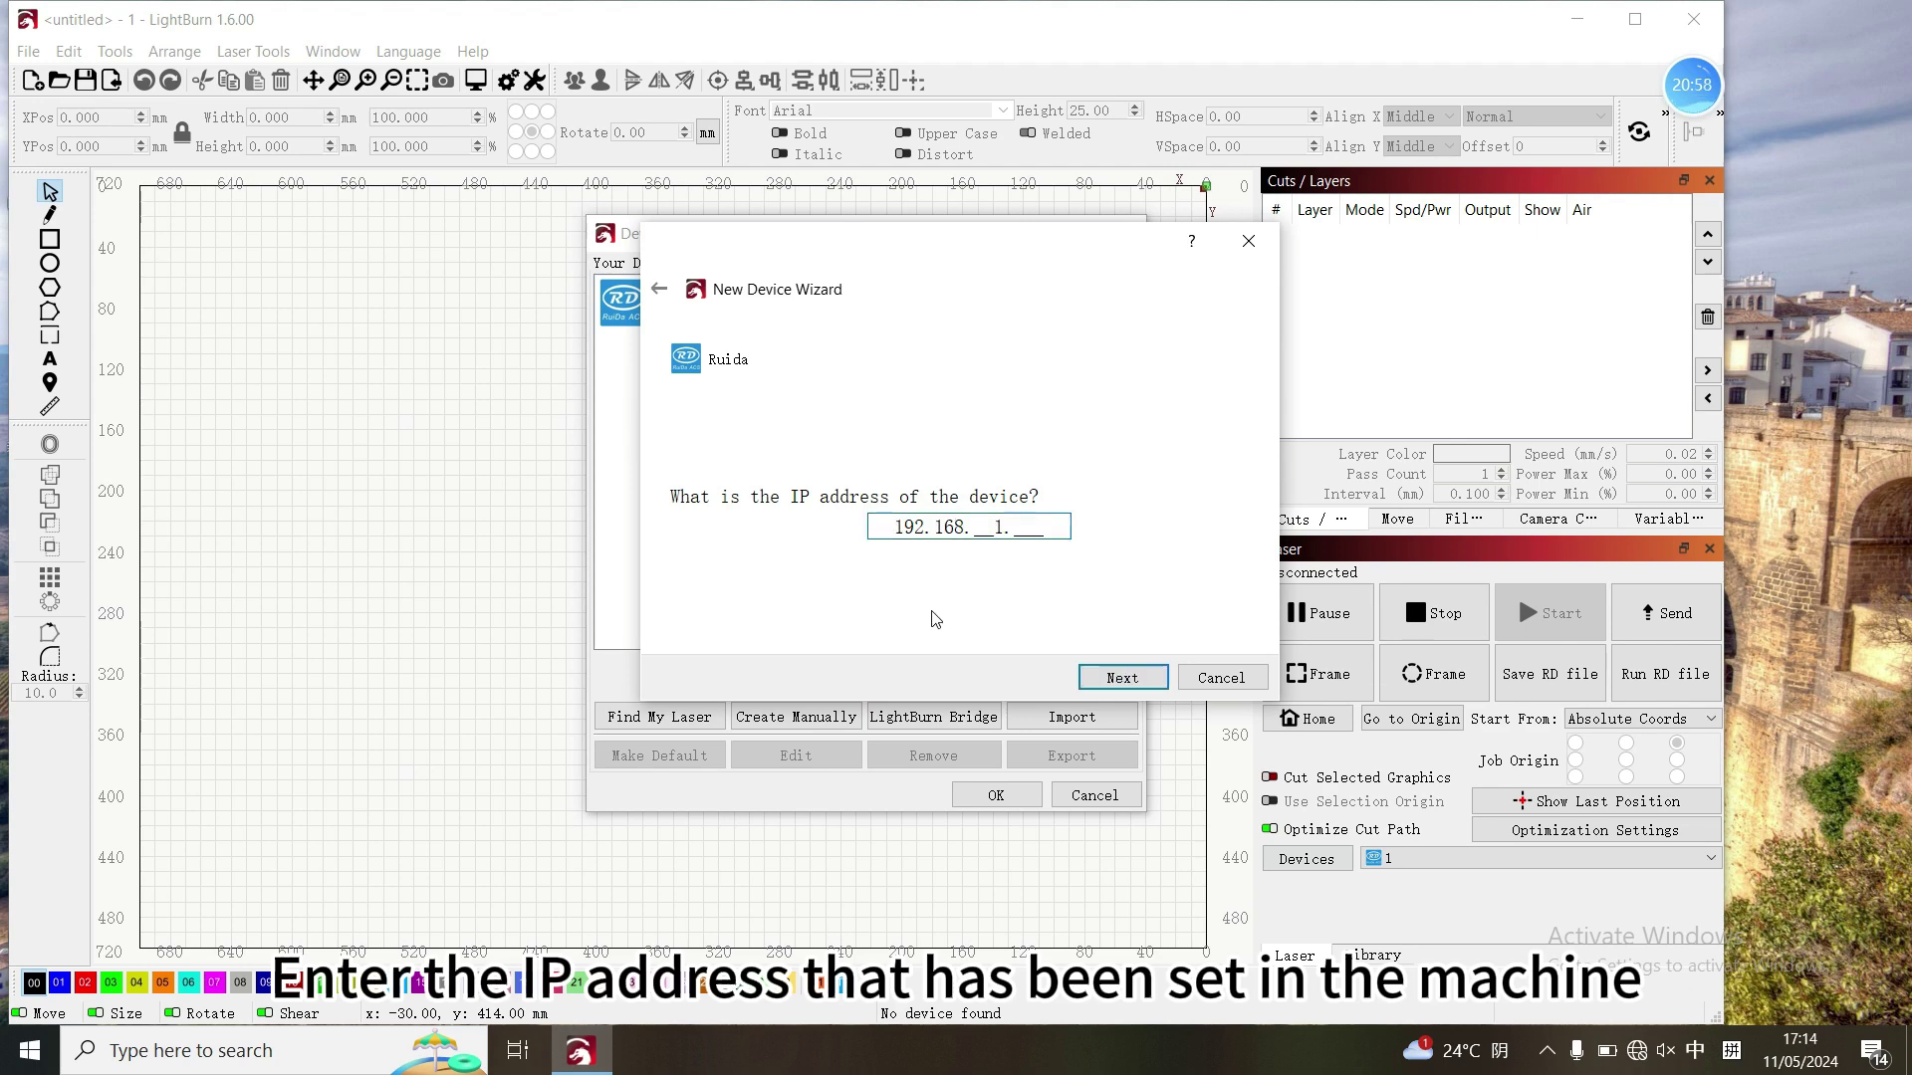
pyautogui.write('69')
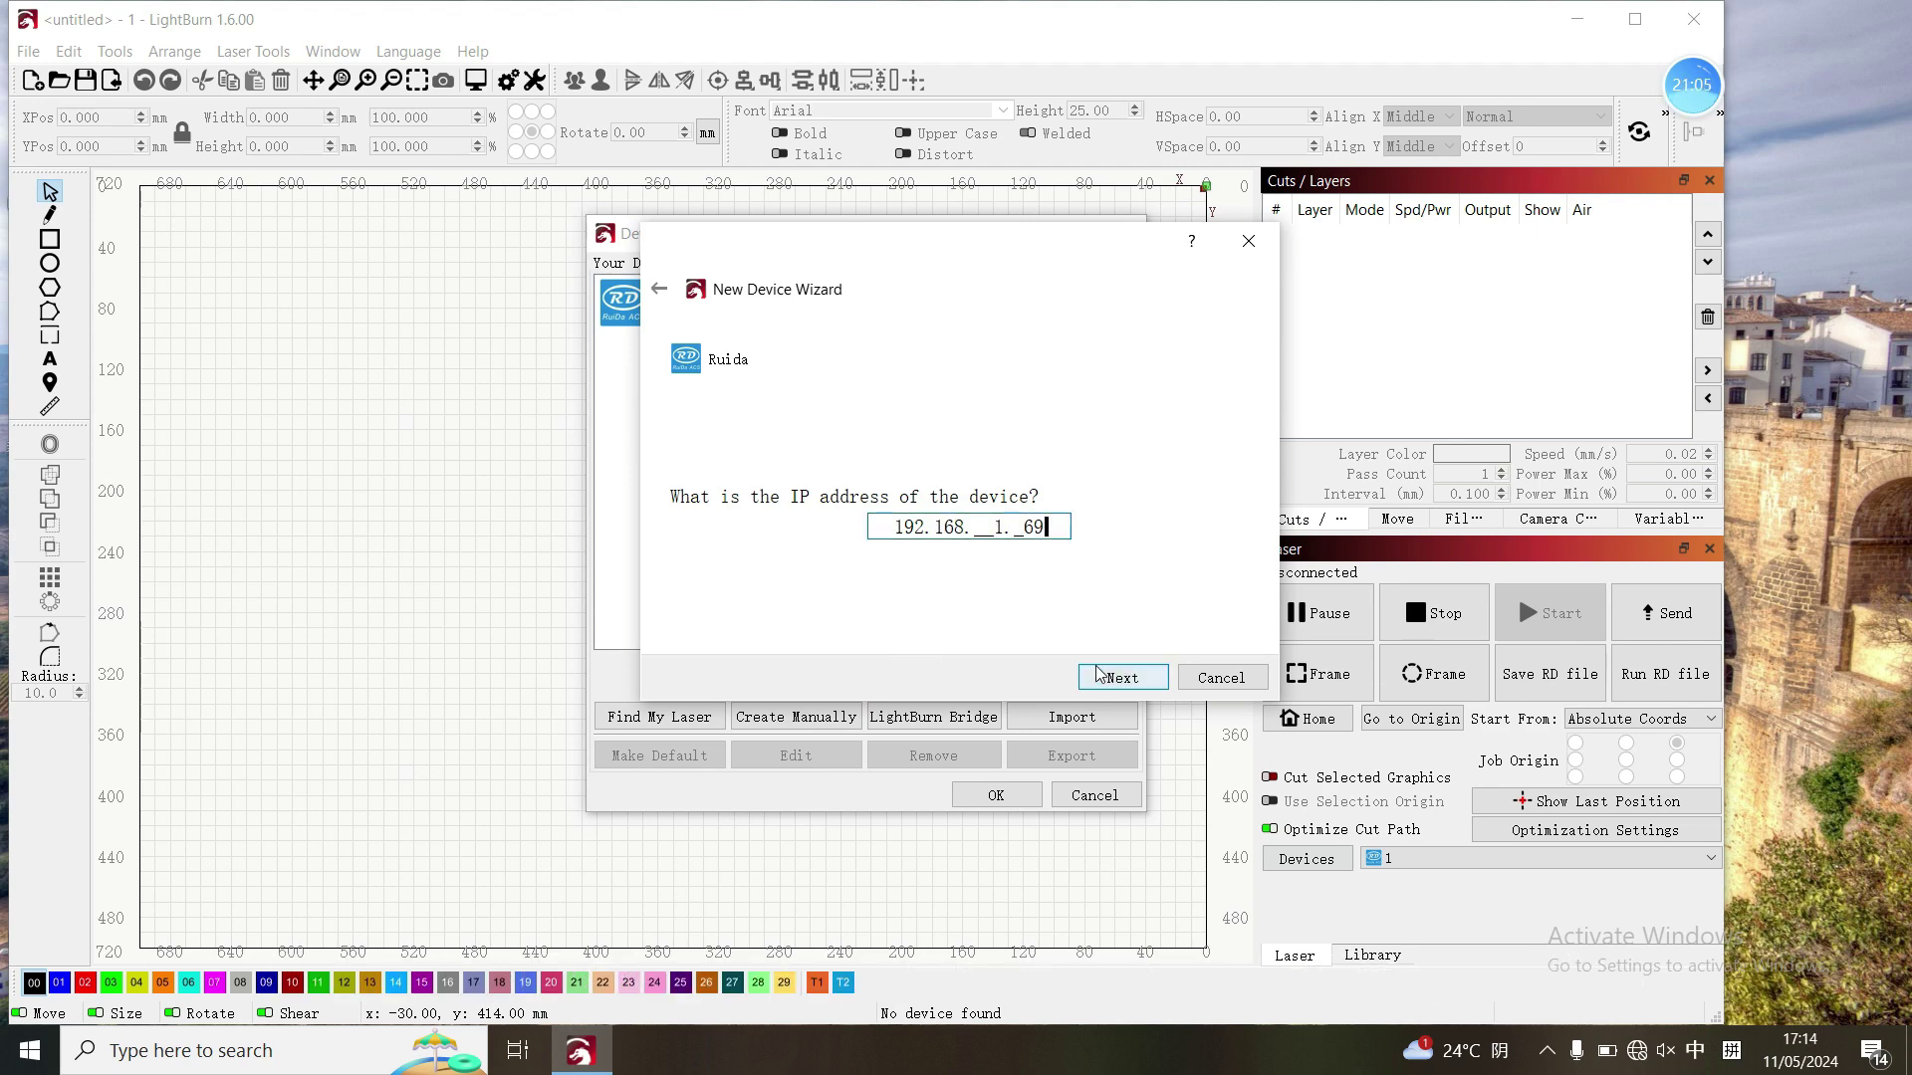
pyautogui.click(1119, 677)
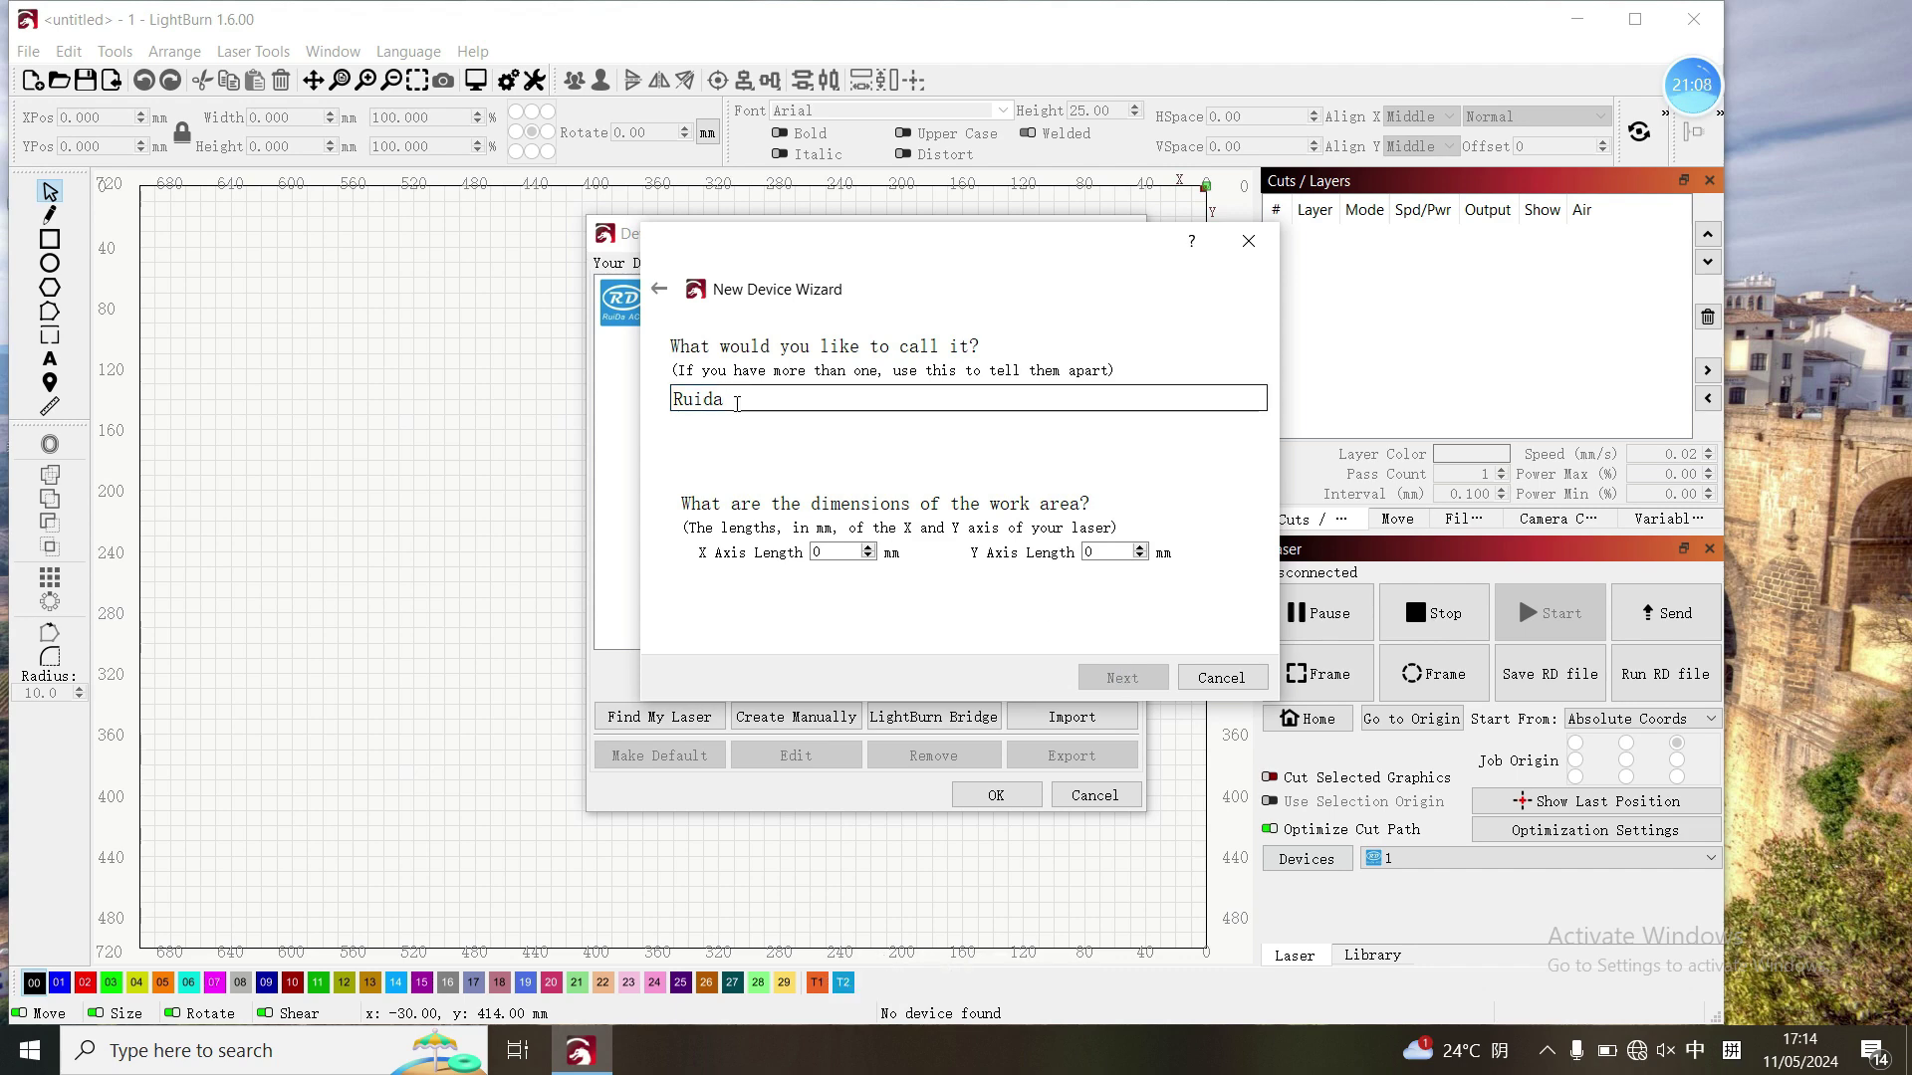
# - Name the device Mira7s with a 700 x 500 mm work area and finish the wizard
pyautogui.write('M')
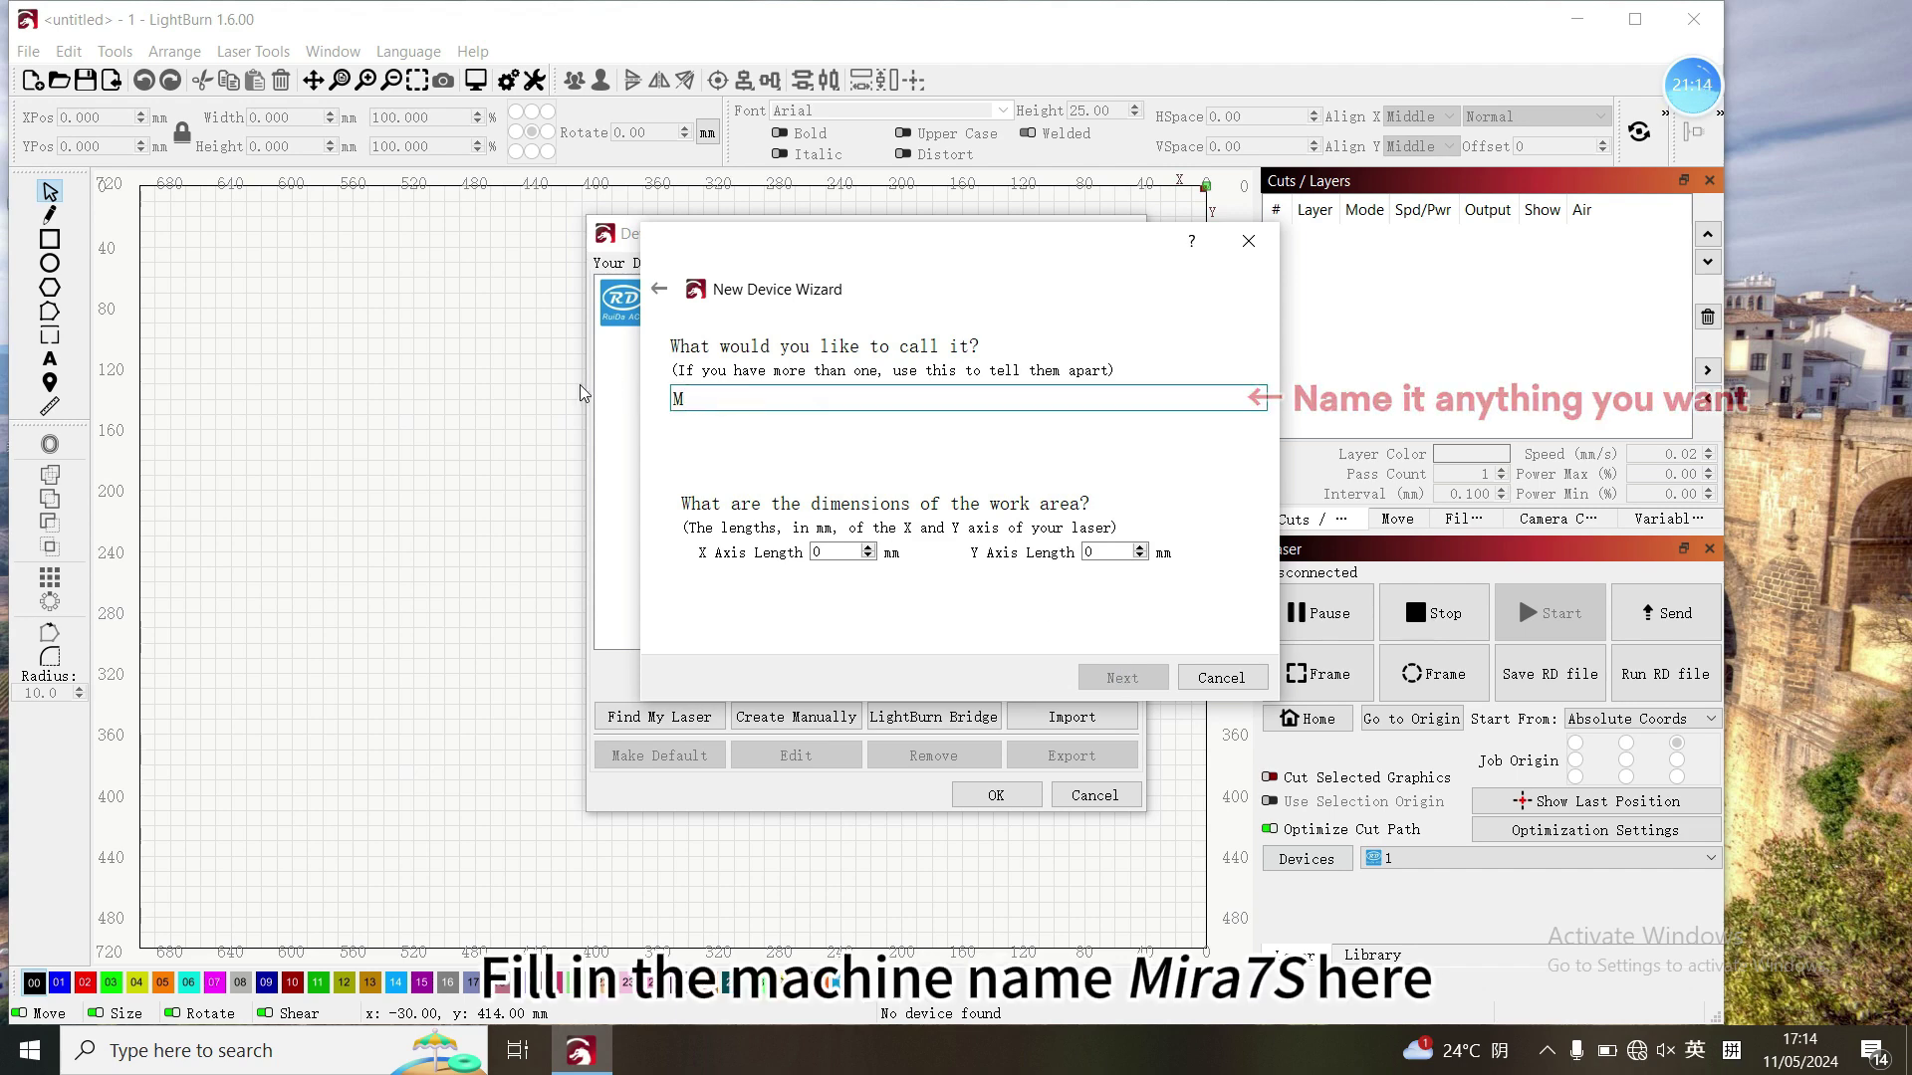
pyautogui.write('ira7s')
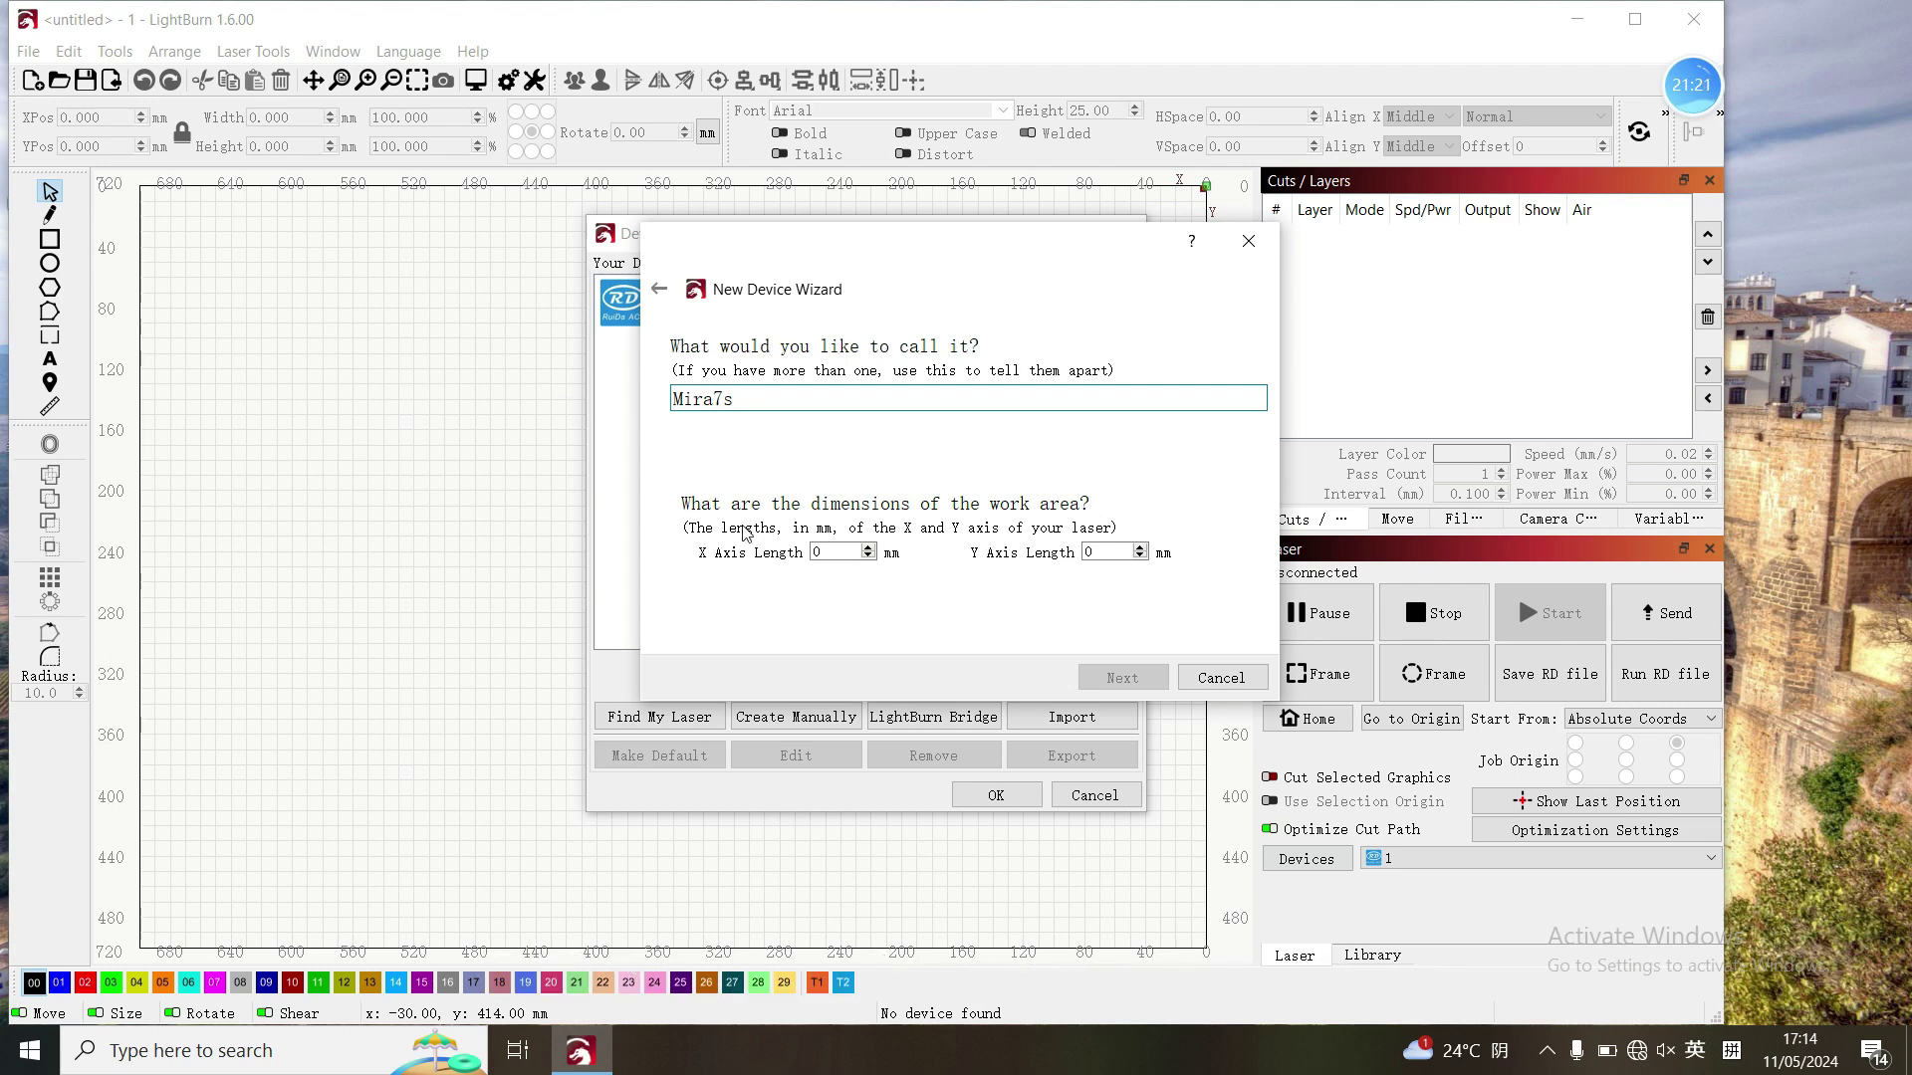
pyautogui.press('Tab')
pyautogui.write('700')
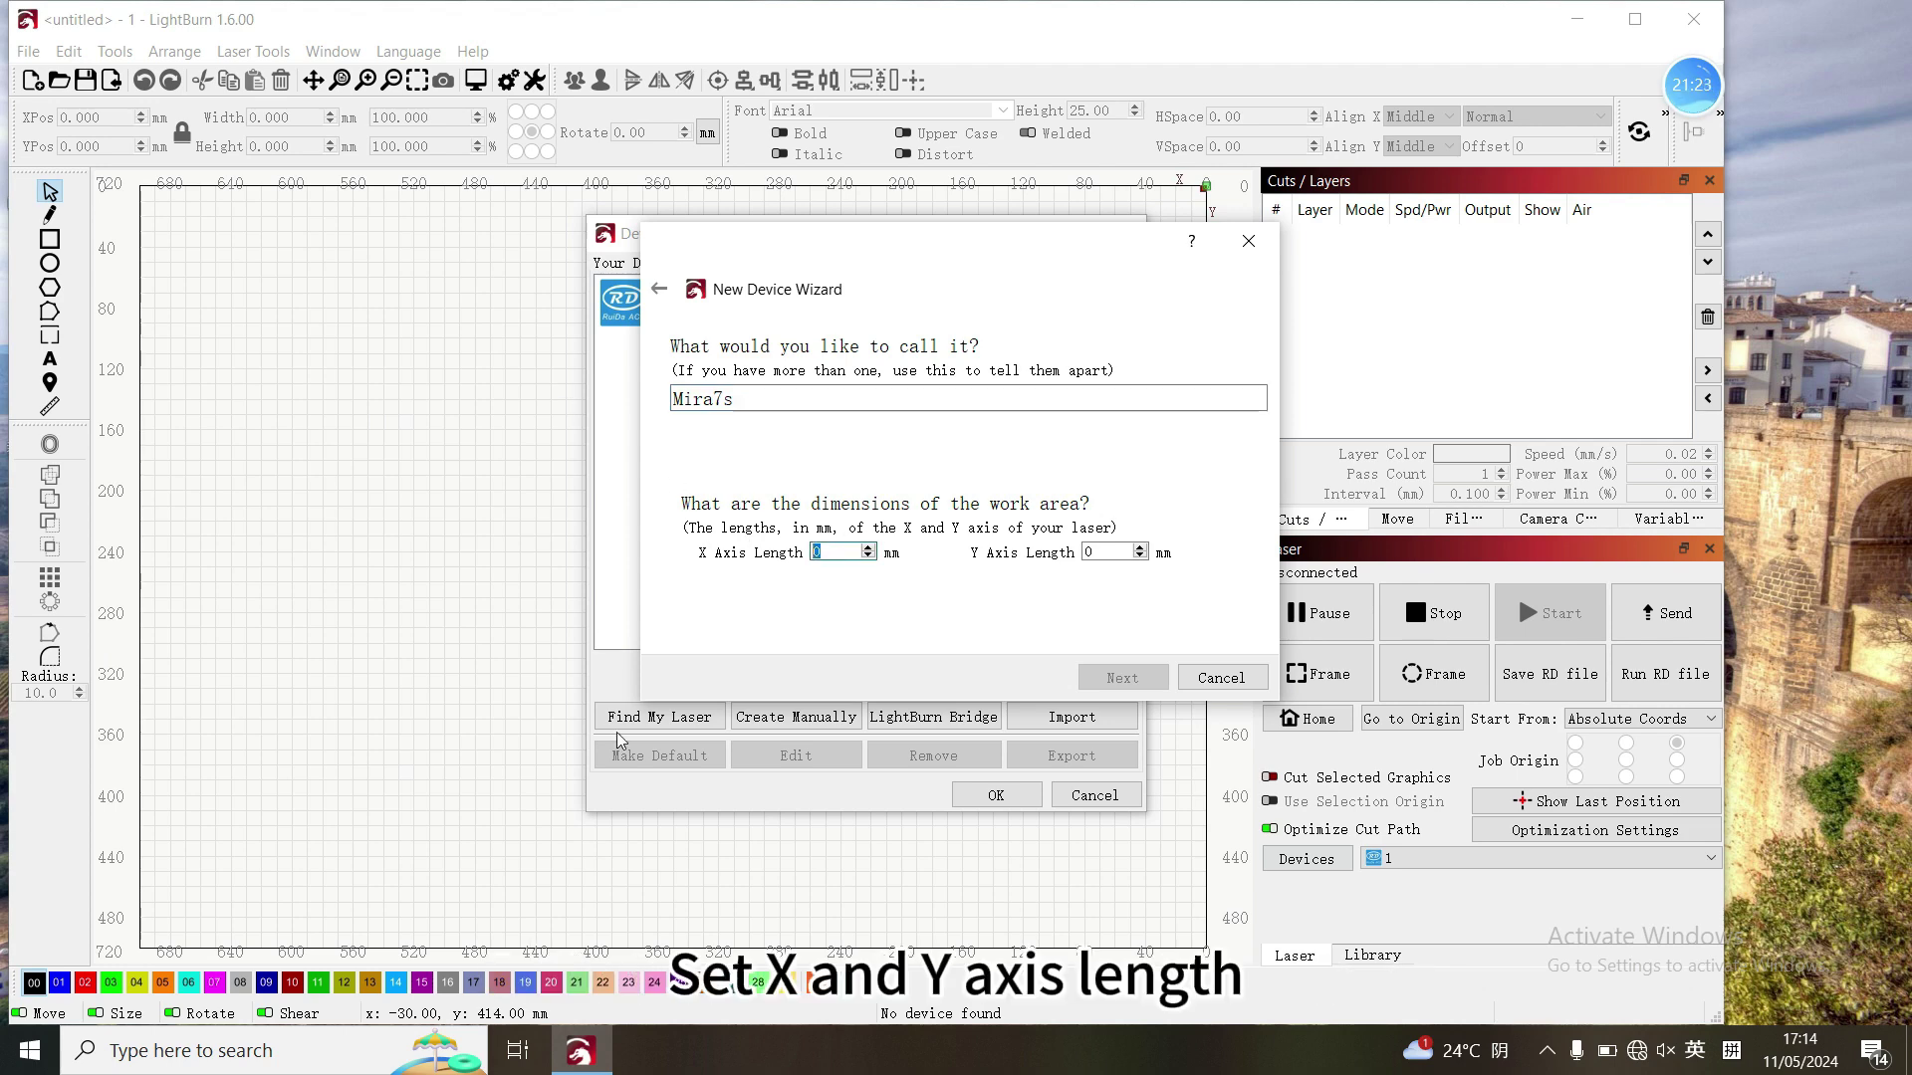
pyautogui.click(1093, 552)
pyautogui.write('500')
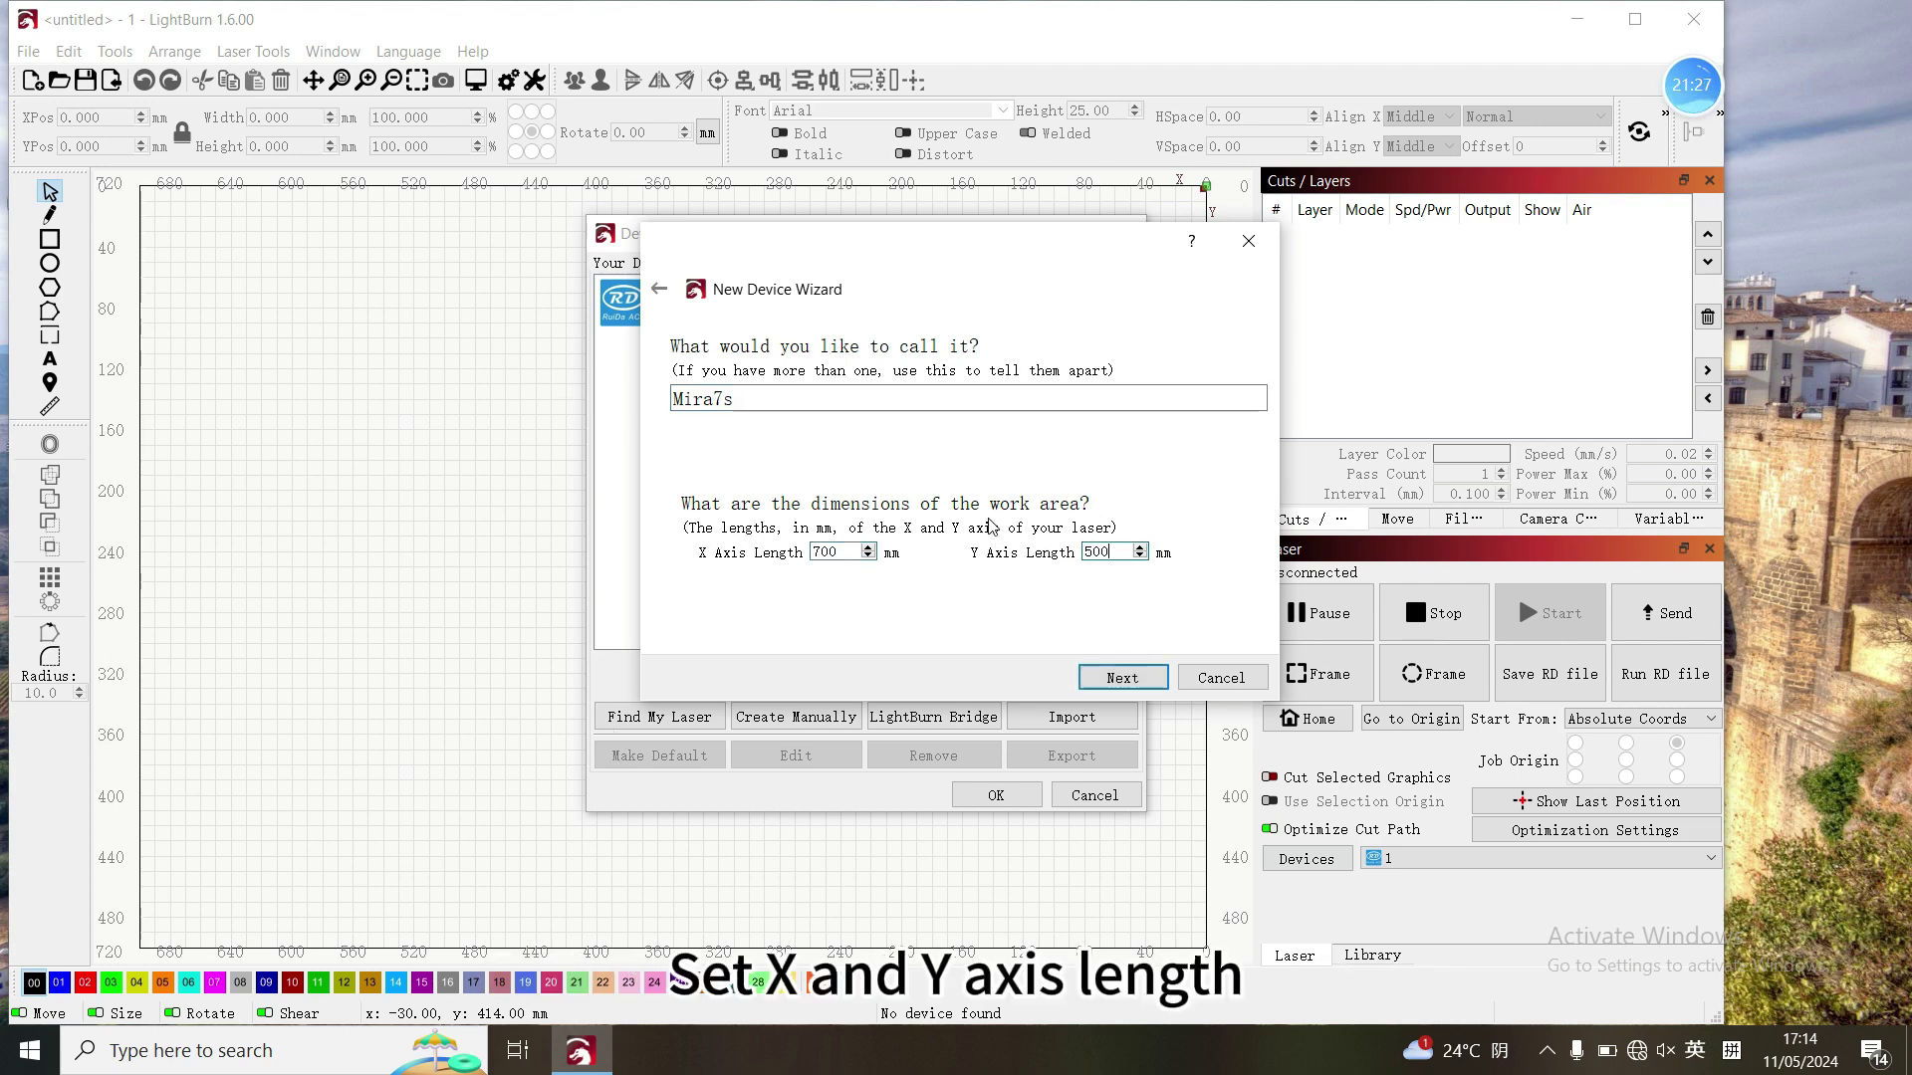
pyautogui.click(1103, 686)
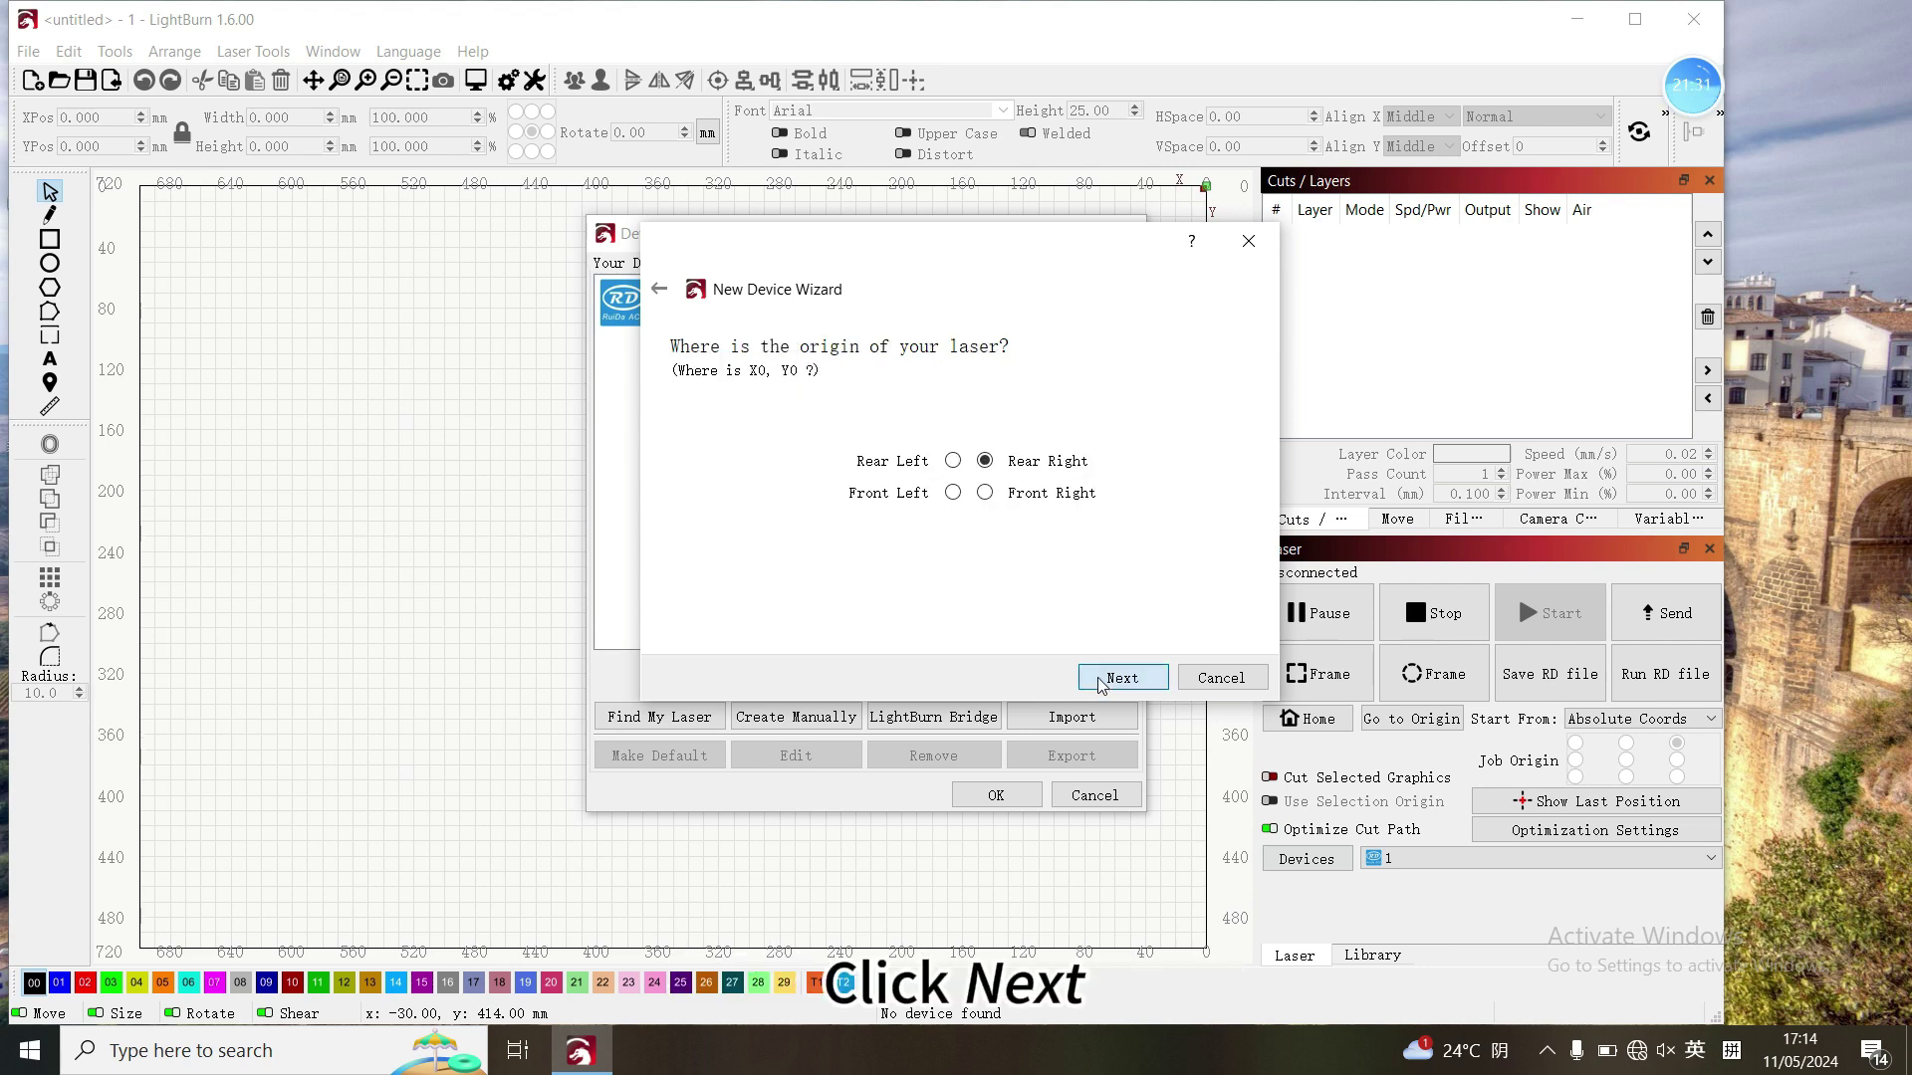
pyautogui.click(1100, 681)
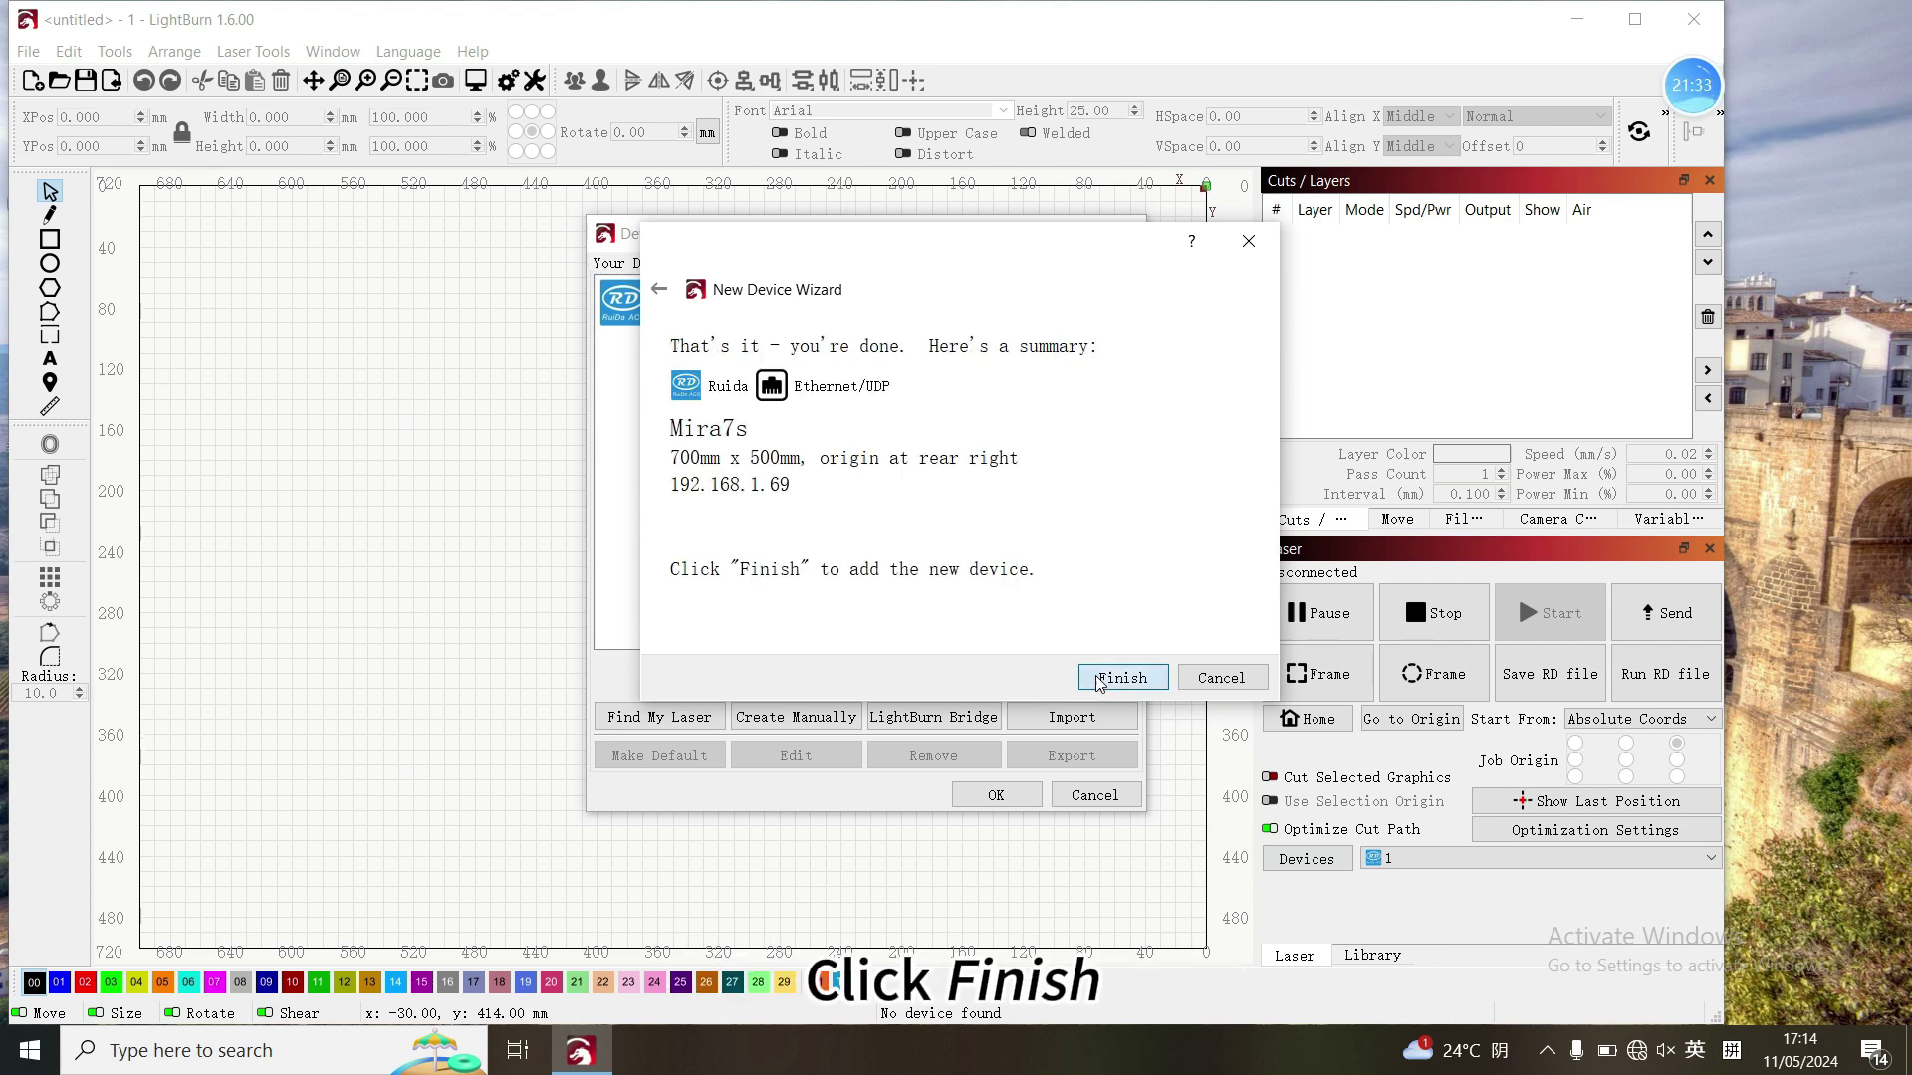
pyautogui.click(1100, 681)
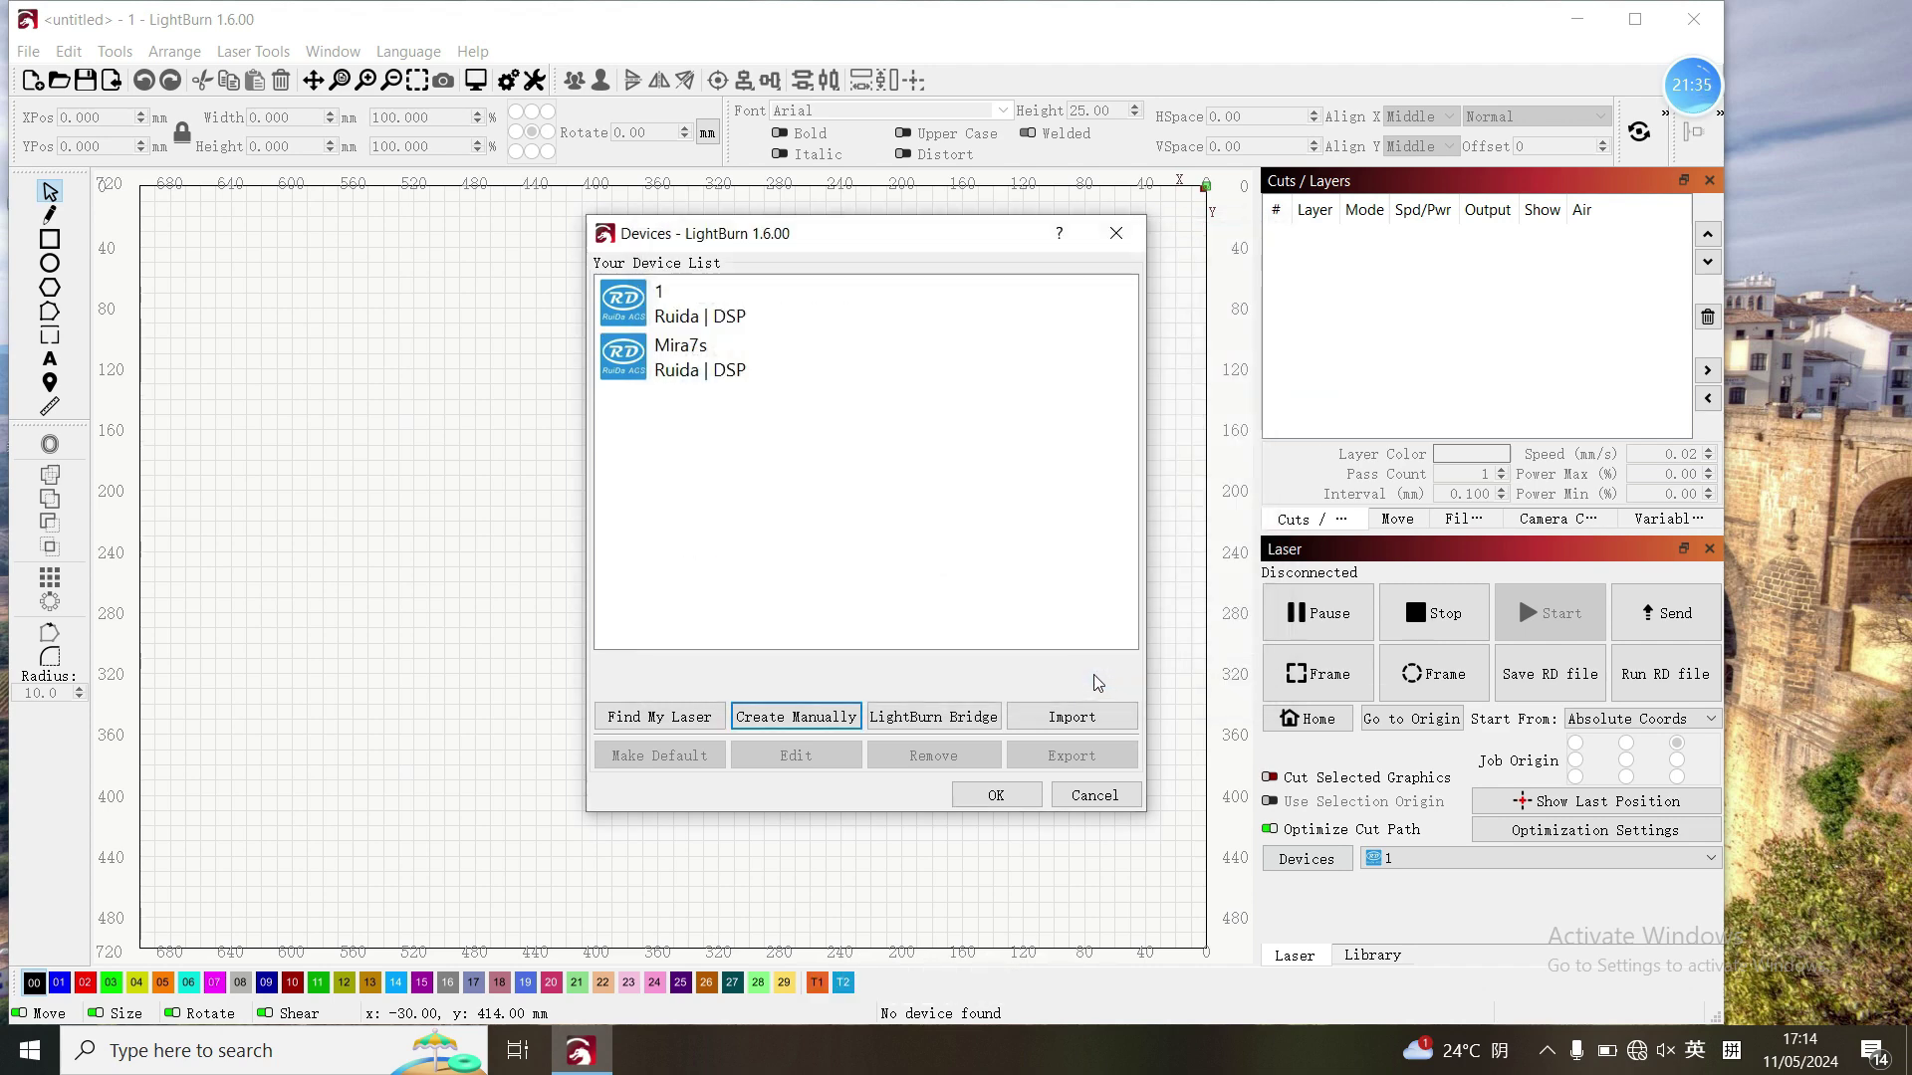
# - Close the device list and select Mira7s as the active laser
pyautogui.click(986, 796)
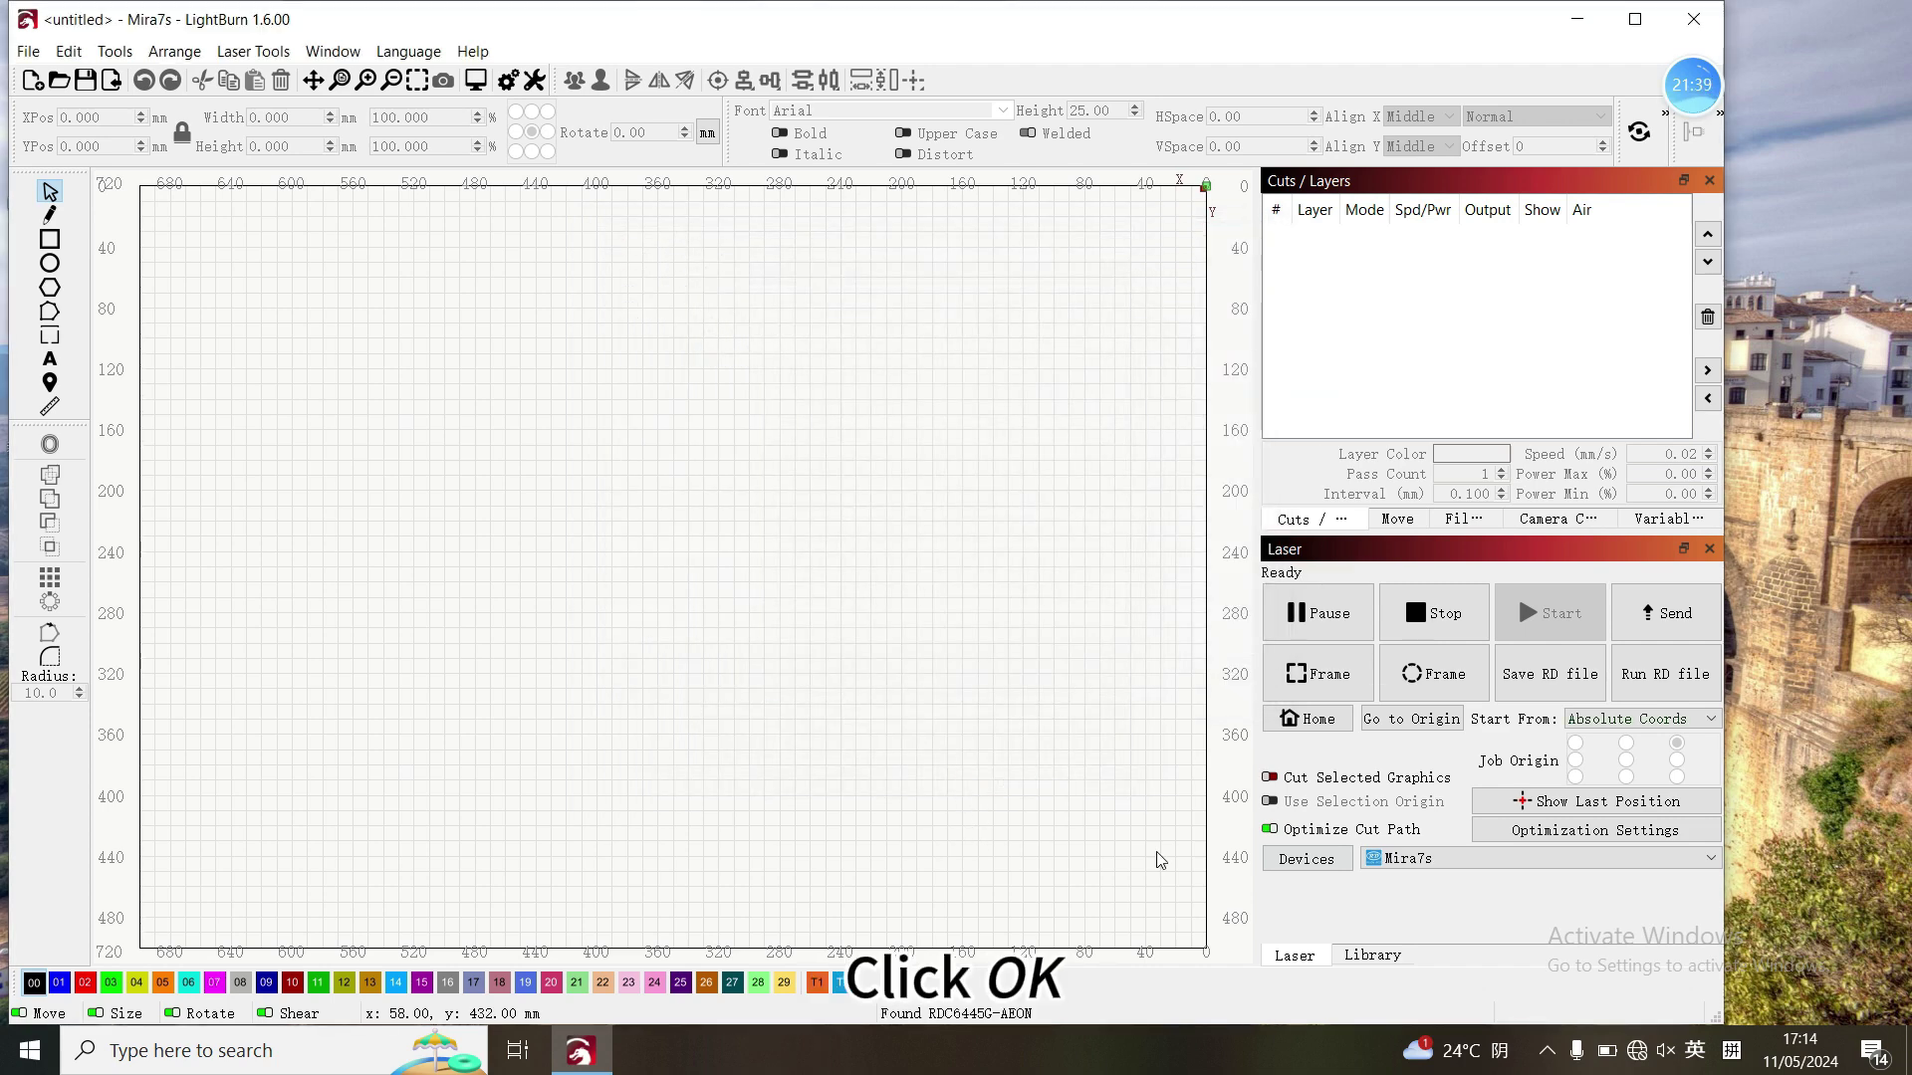
pyautogui.click(1693, 859)
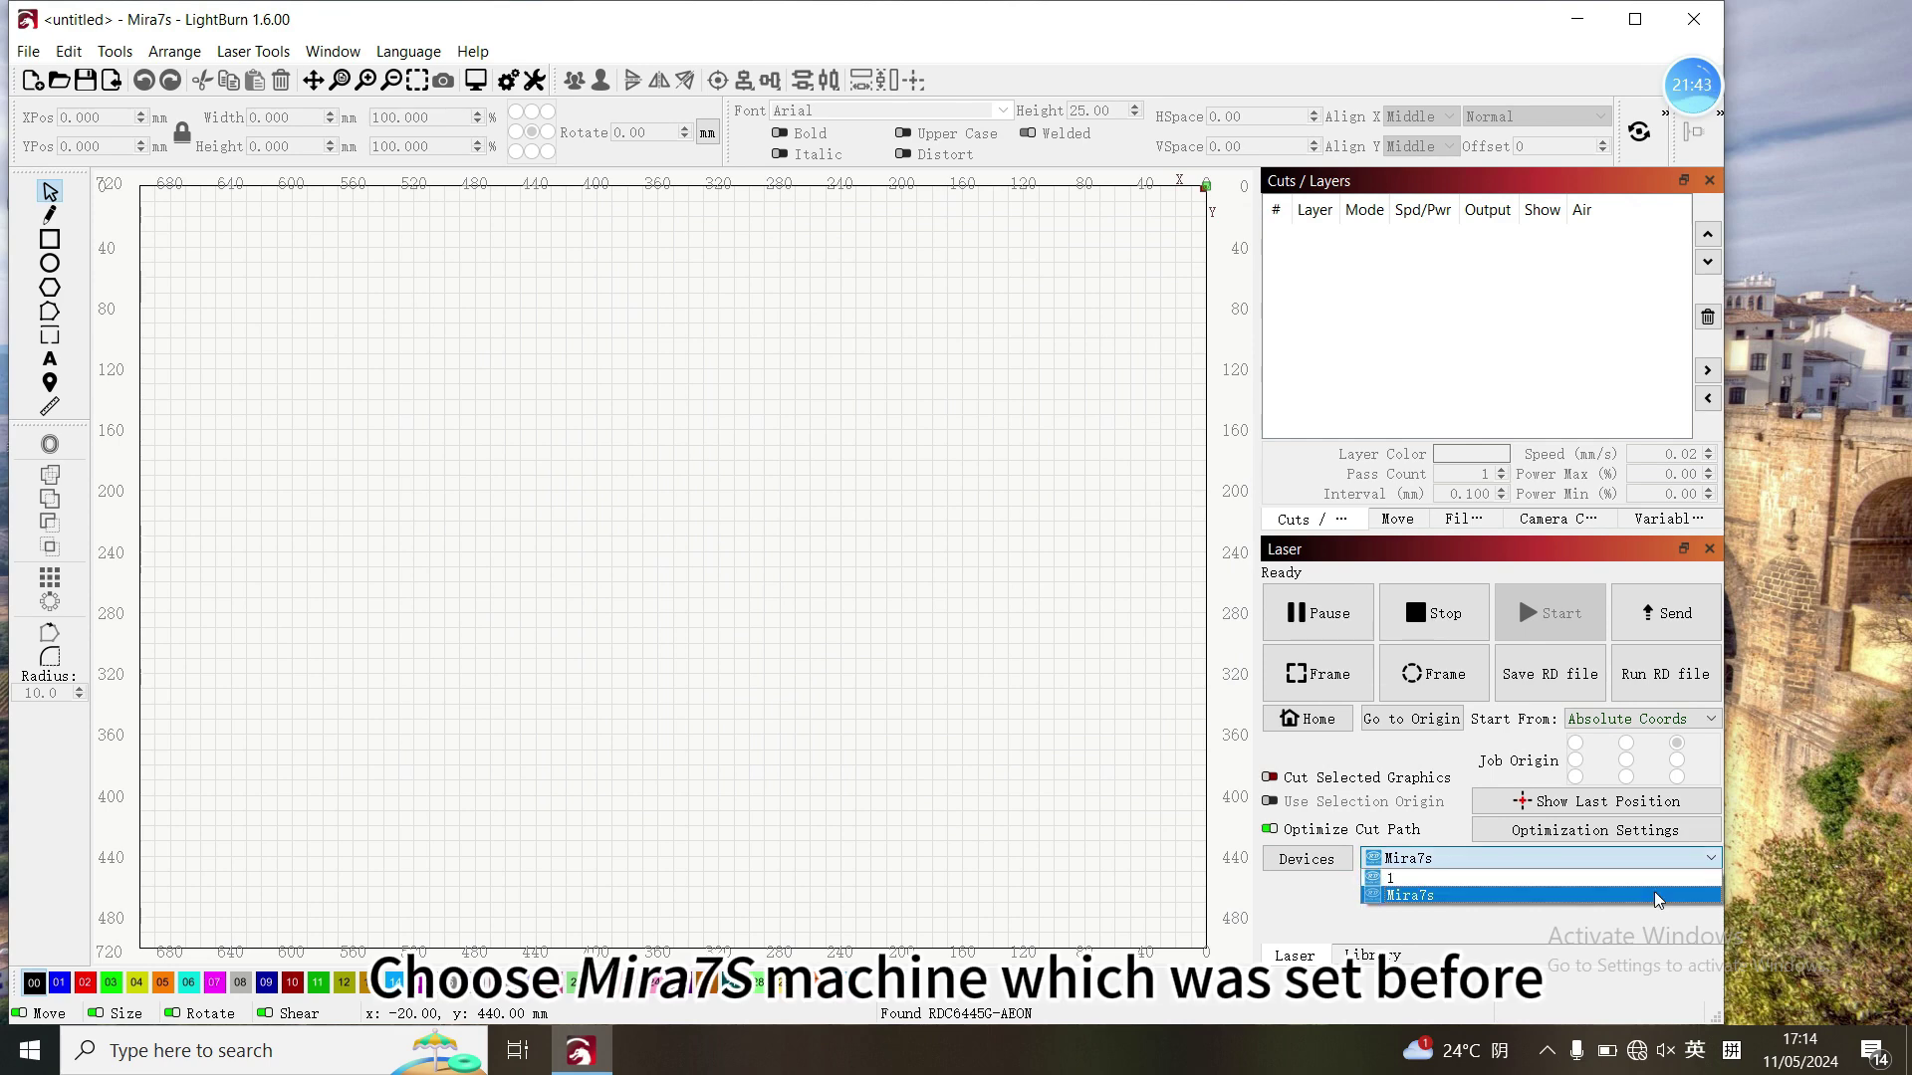
pyautogui.click(1653, 895)
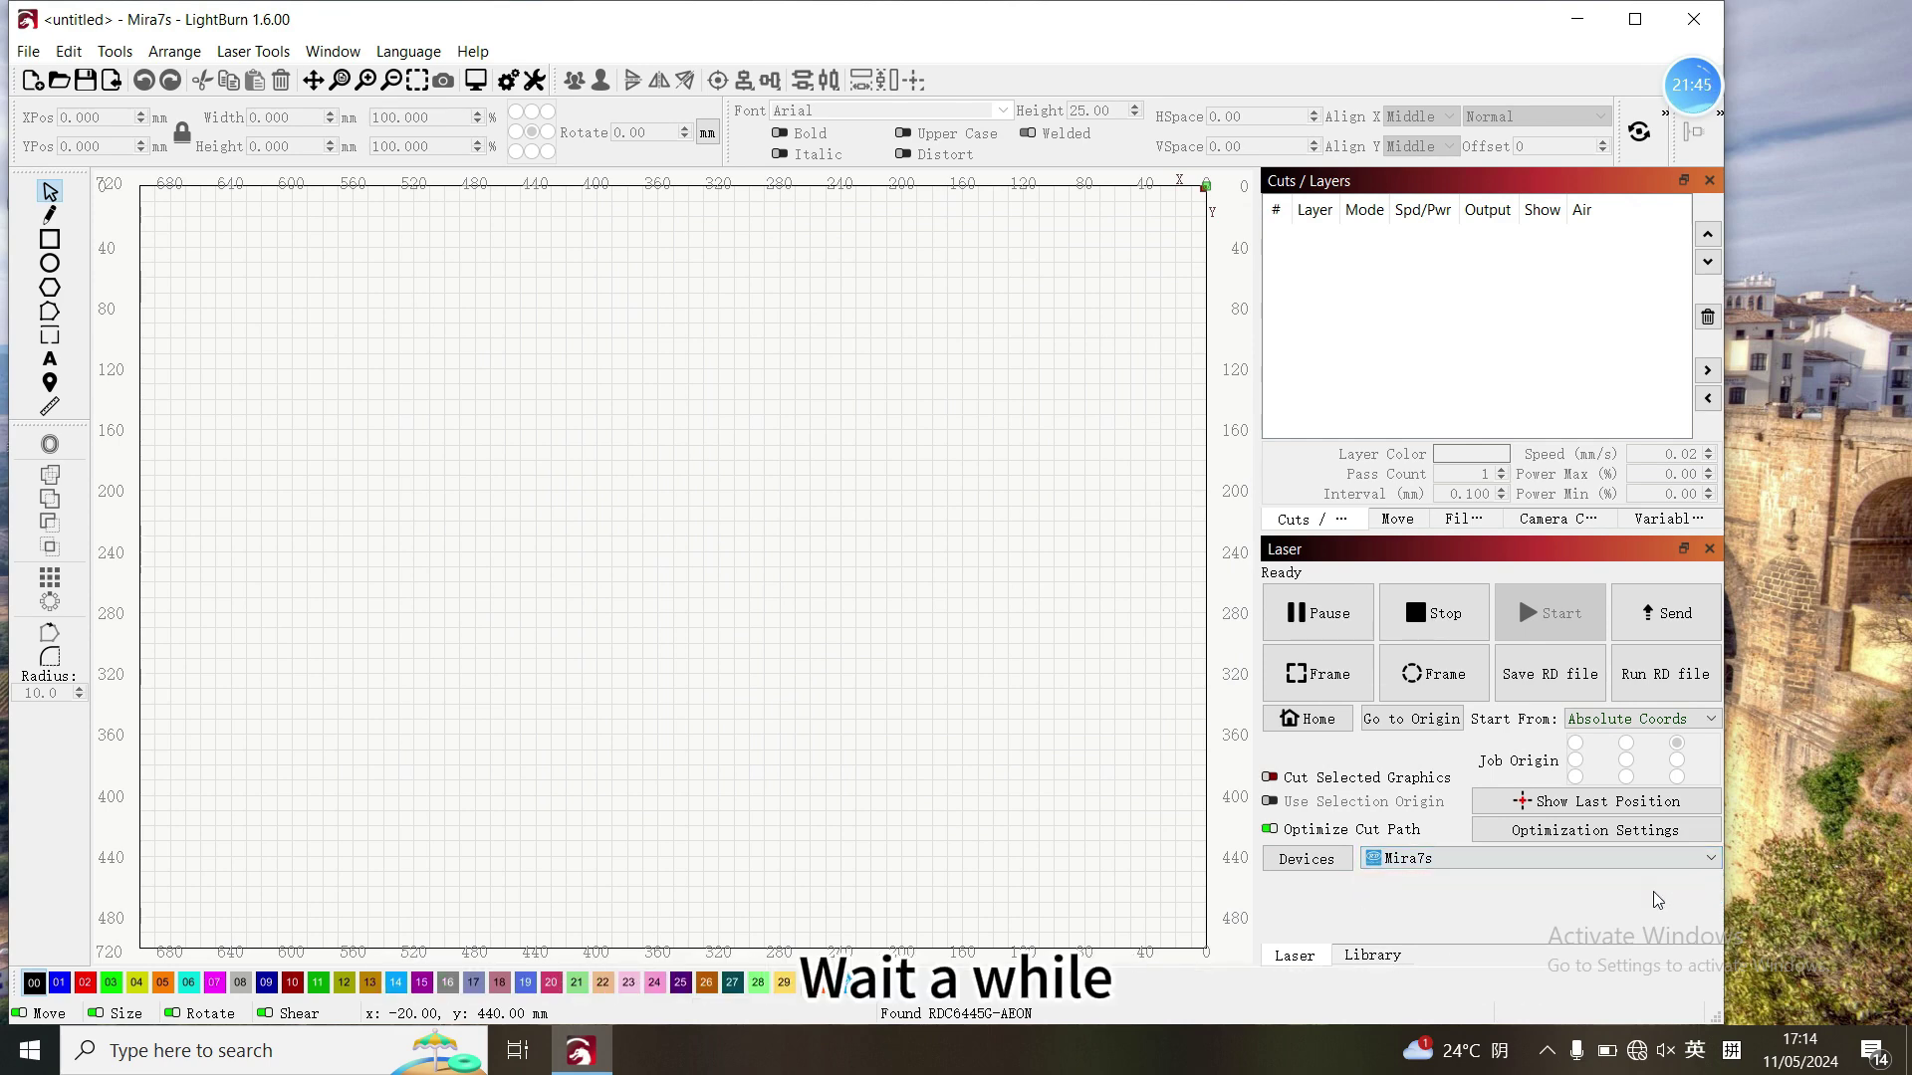
# - Draw a 44 x 32 mm rectangle near the bed's upper left and frame it
pyautogui.click(50, 239)
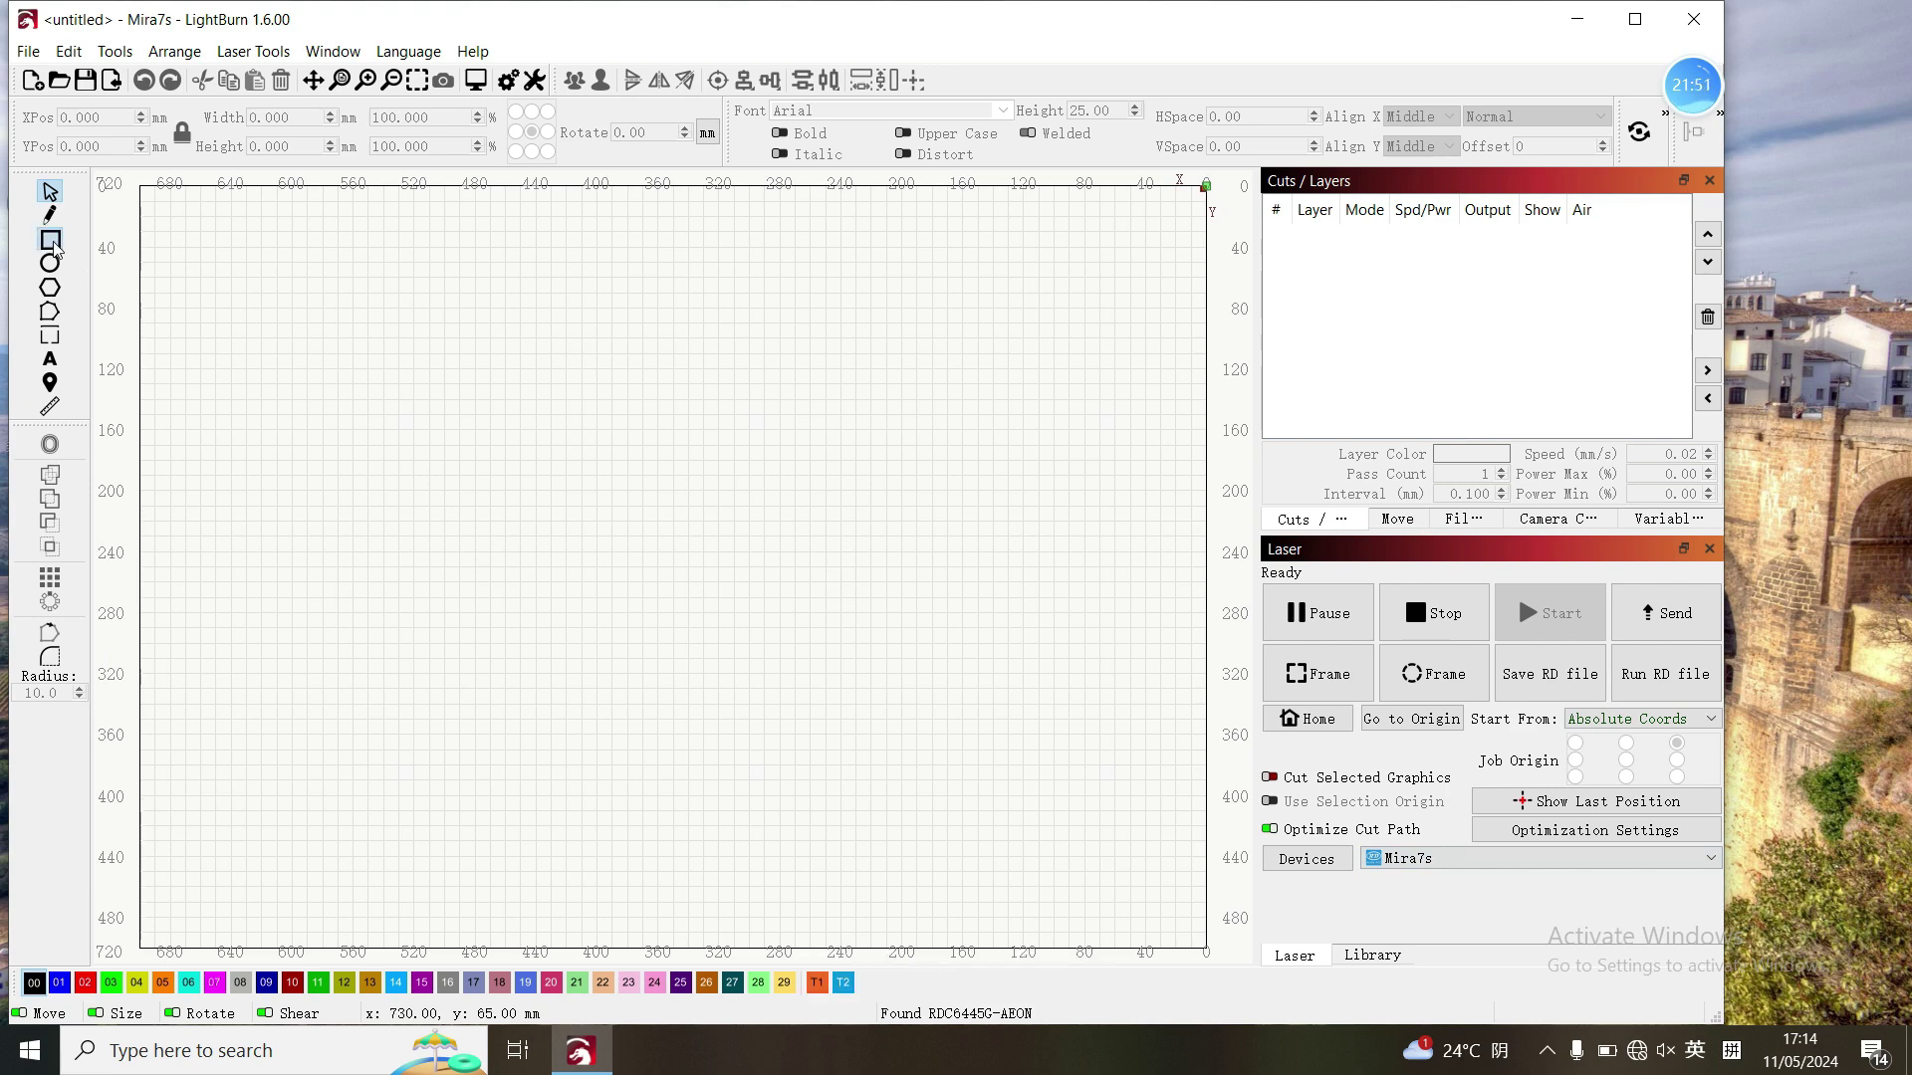
pyautogui.moveTo(307, 342); pyautogui.dragTo(373, 392)
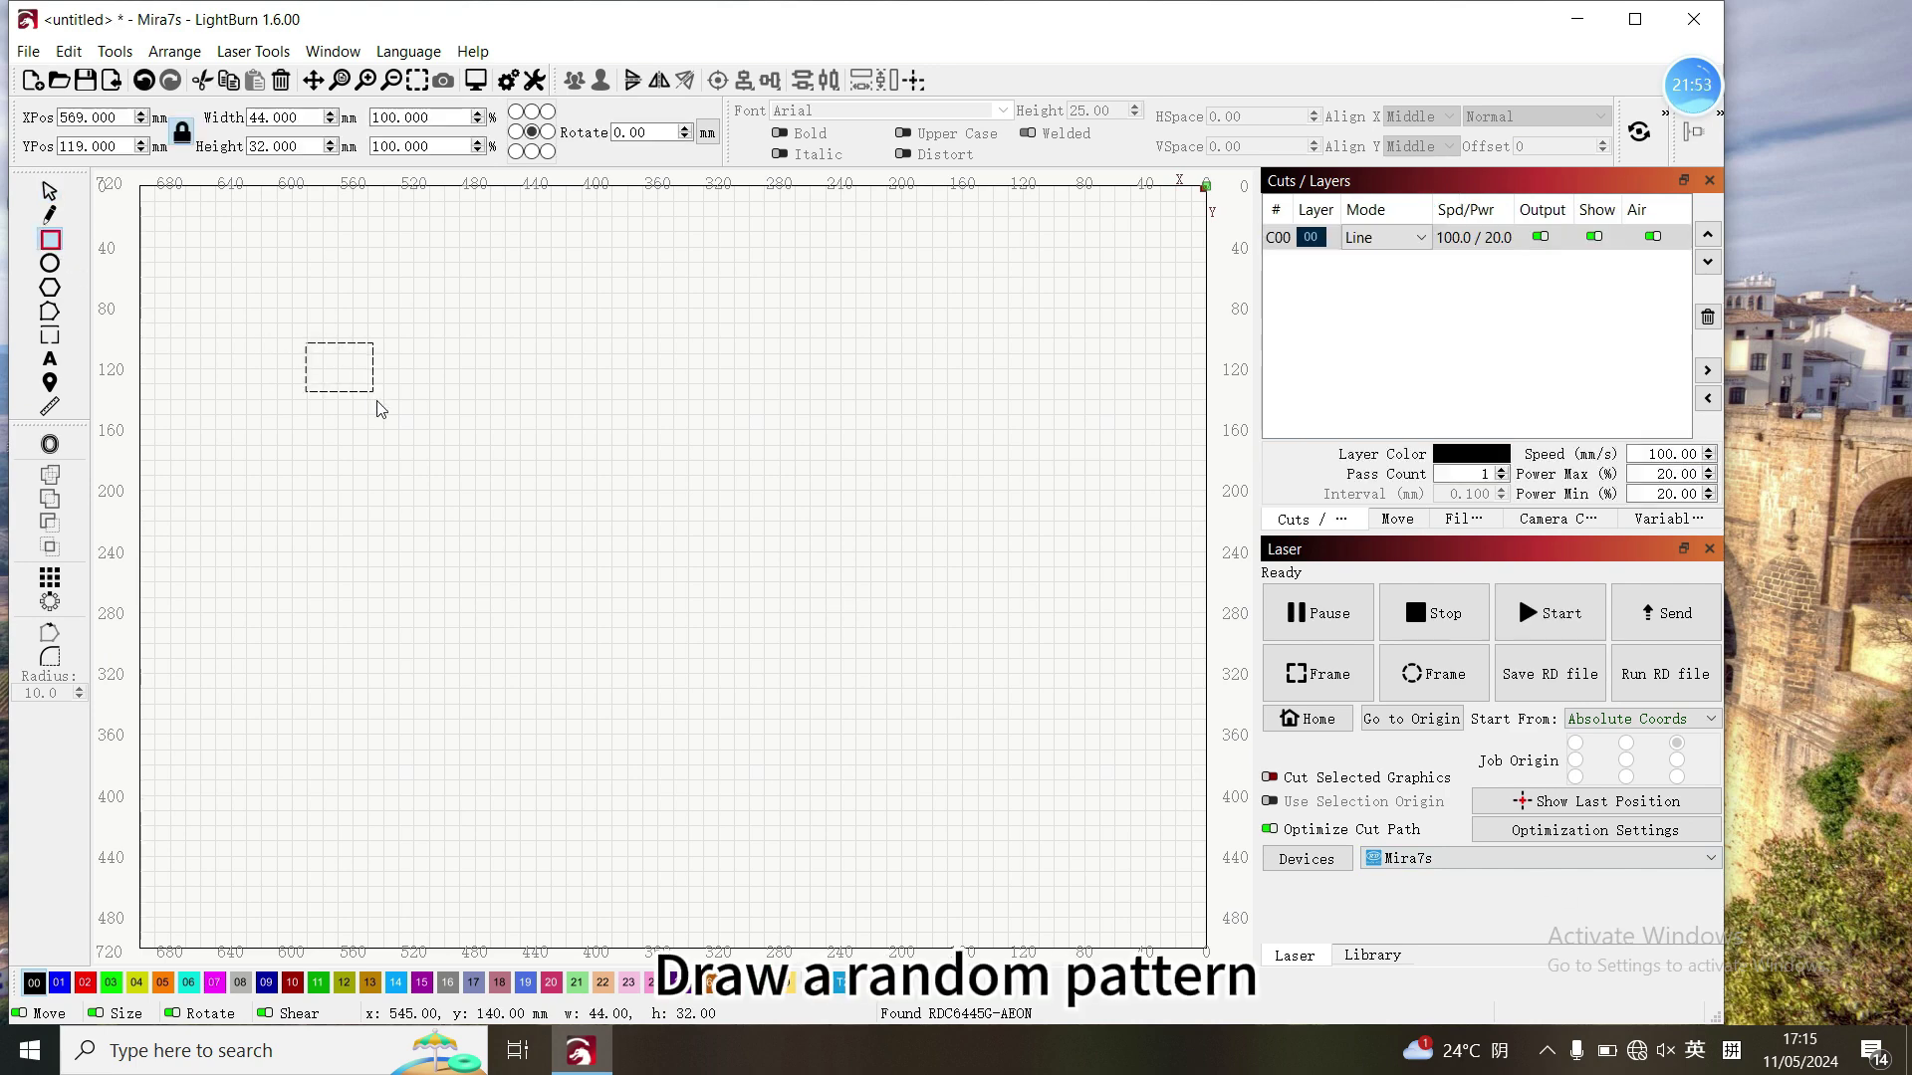
pyautogui.click(1327, 684)
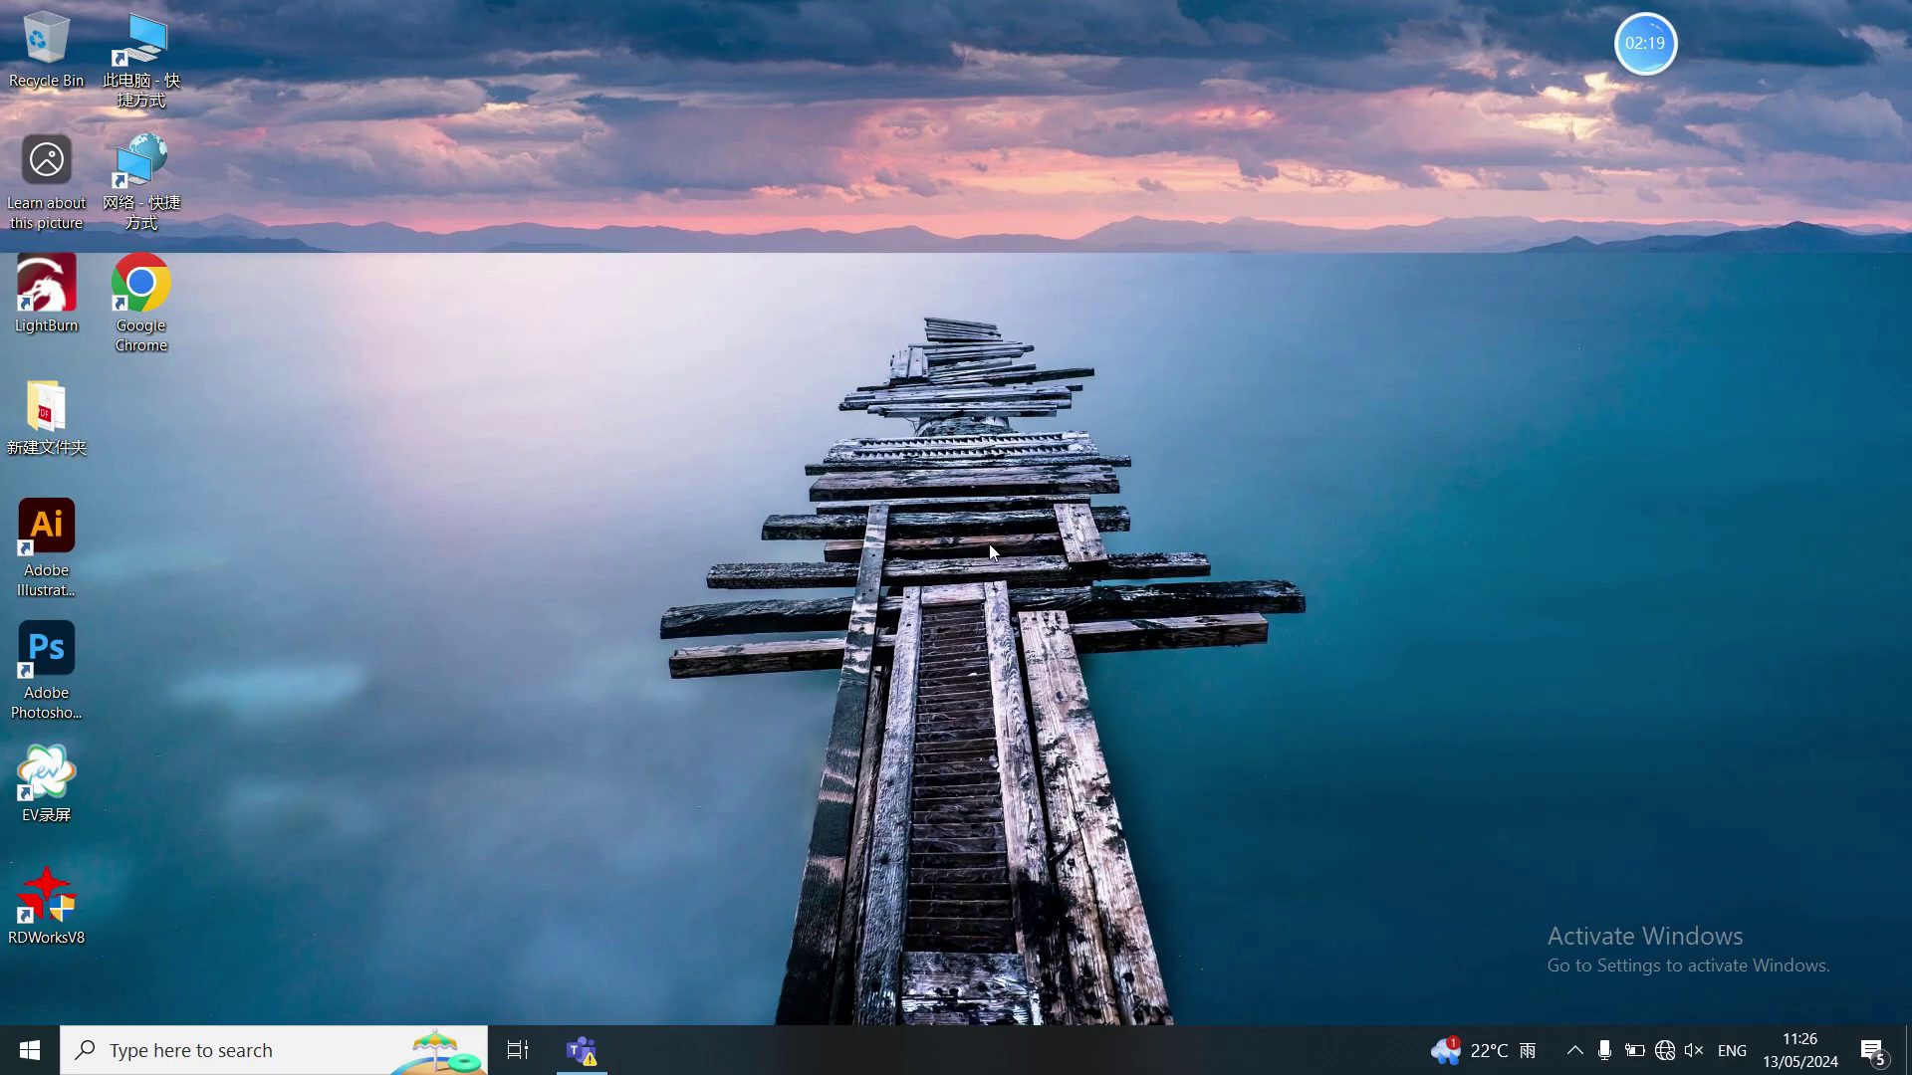
# - Go from the WiFi settings page to the network adapter list and select WLAN
pyautogui.click(1664, 1051)
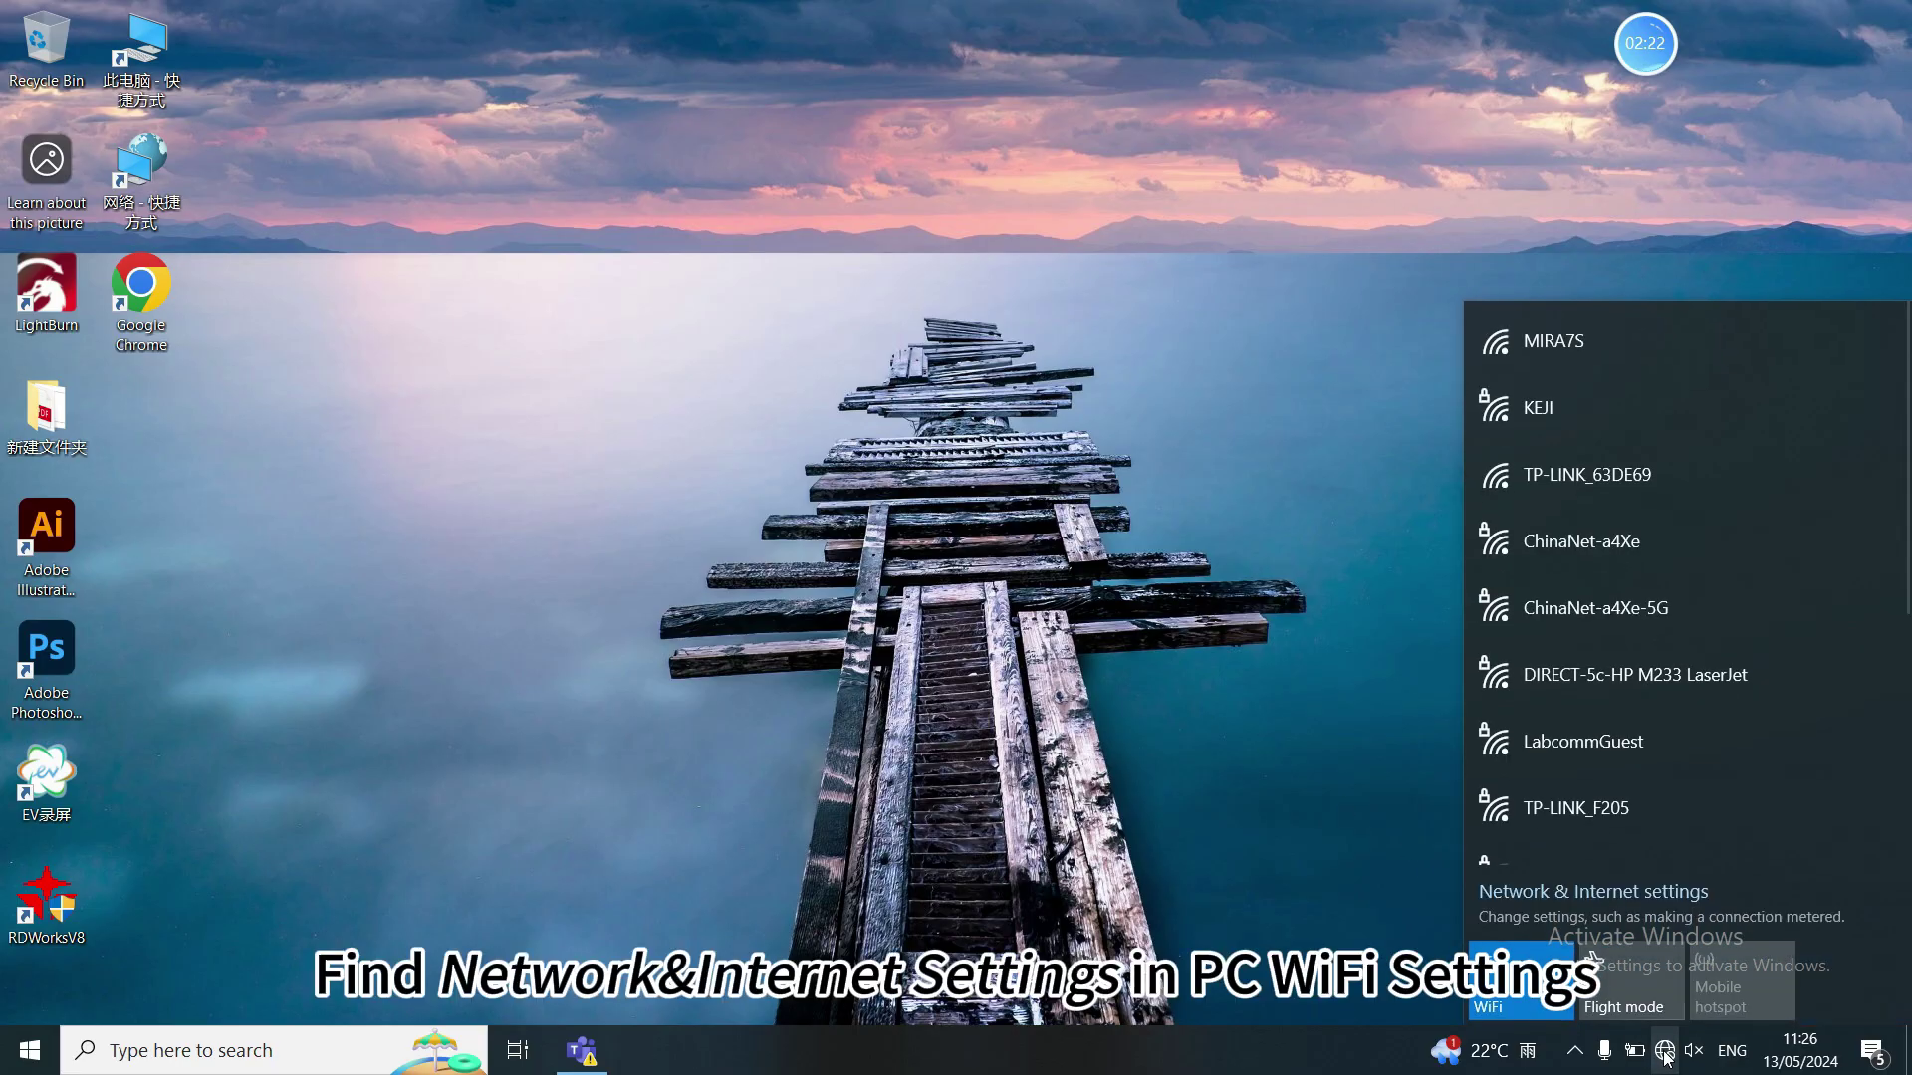
pyautogui.click(1646, 890)
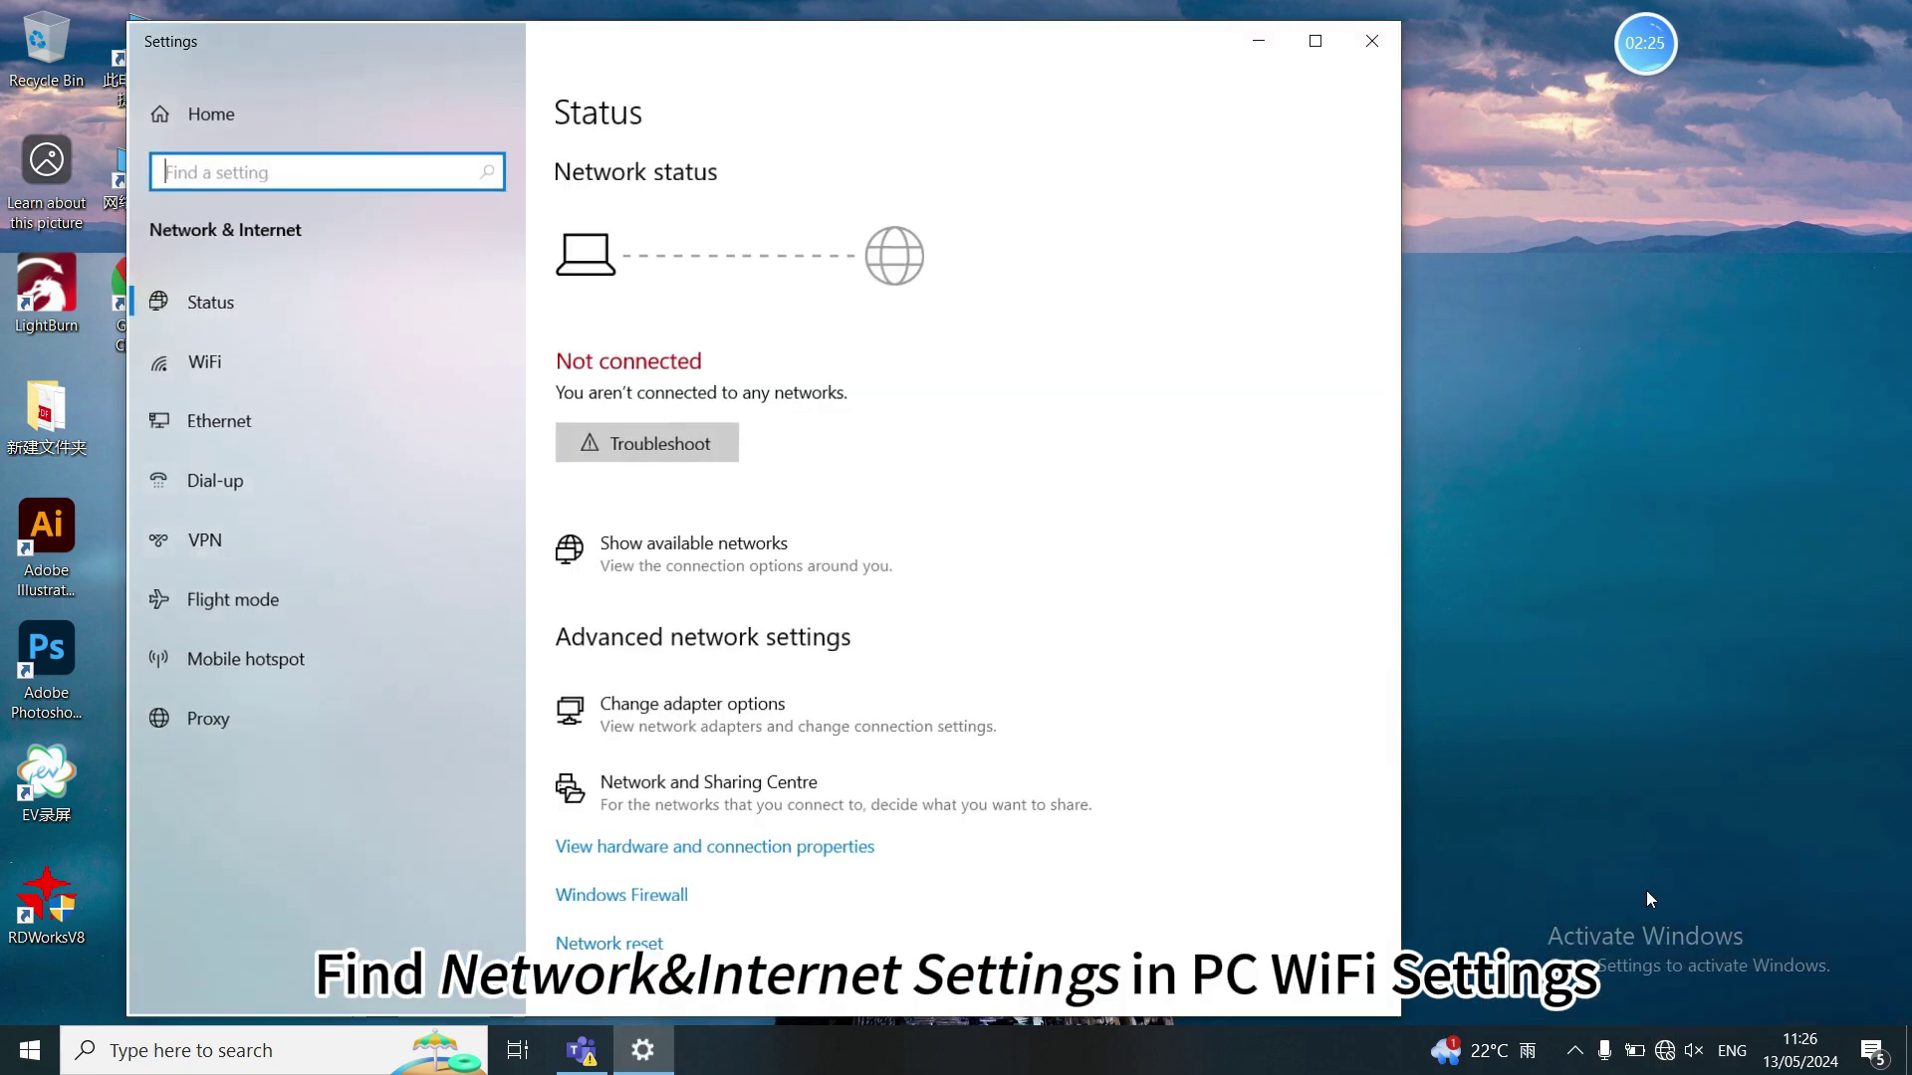
pyautogui.click(436, 379)
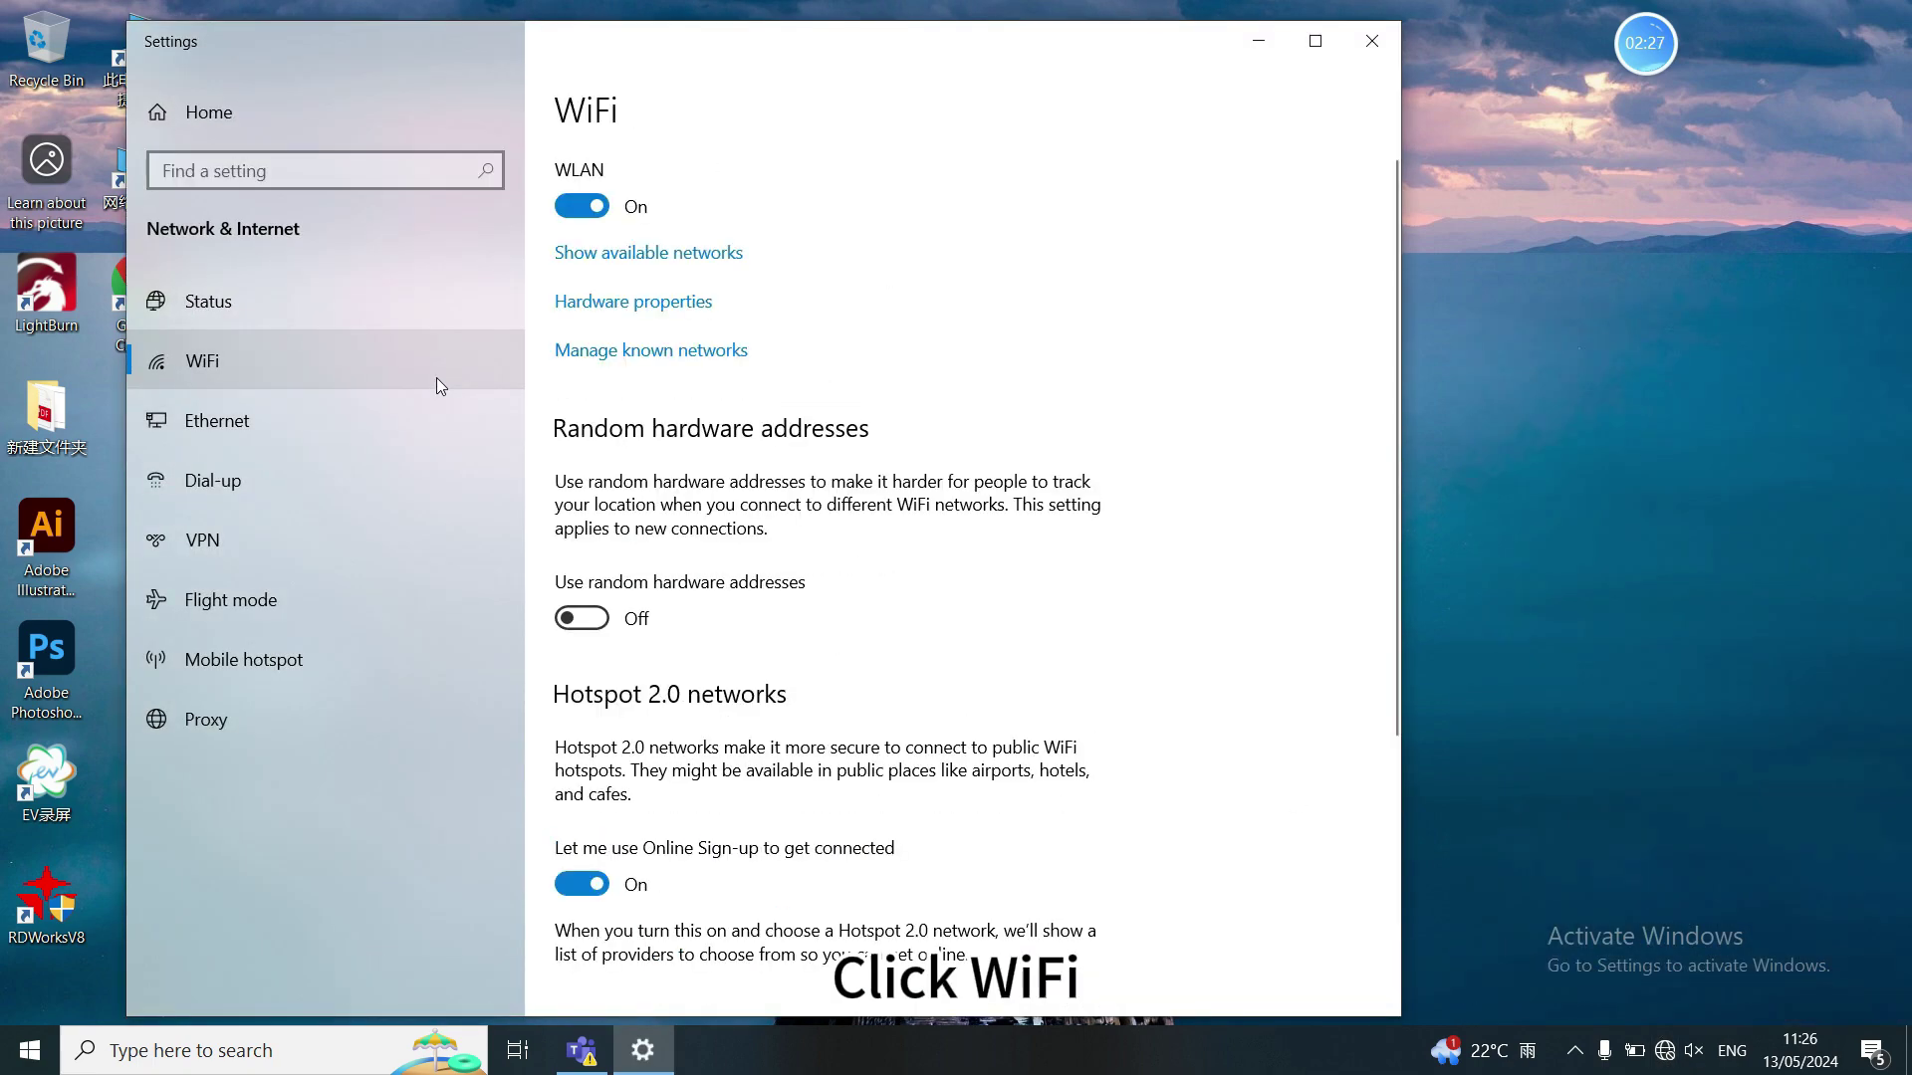
pyautogui.scroll(-5, 837, 395)
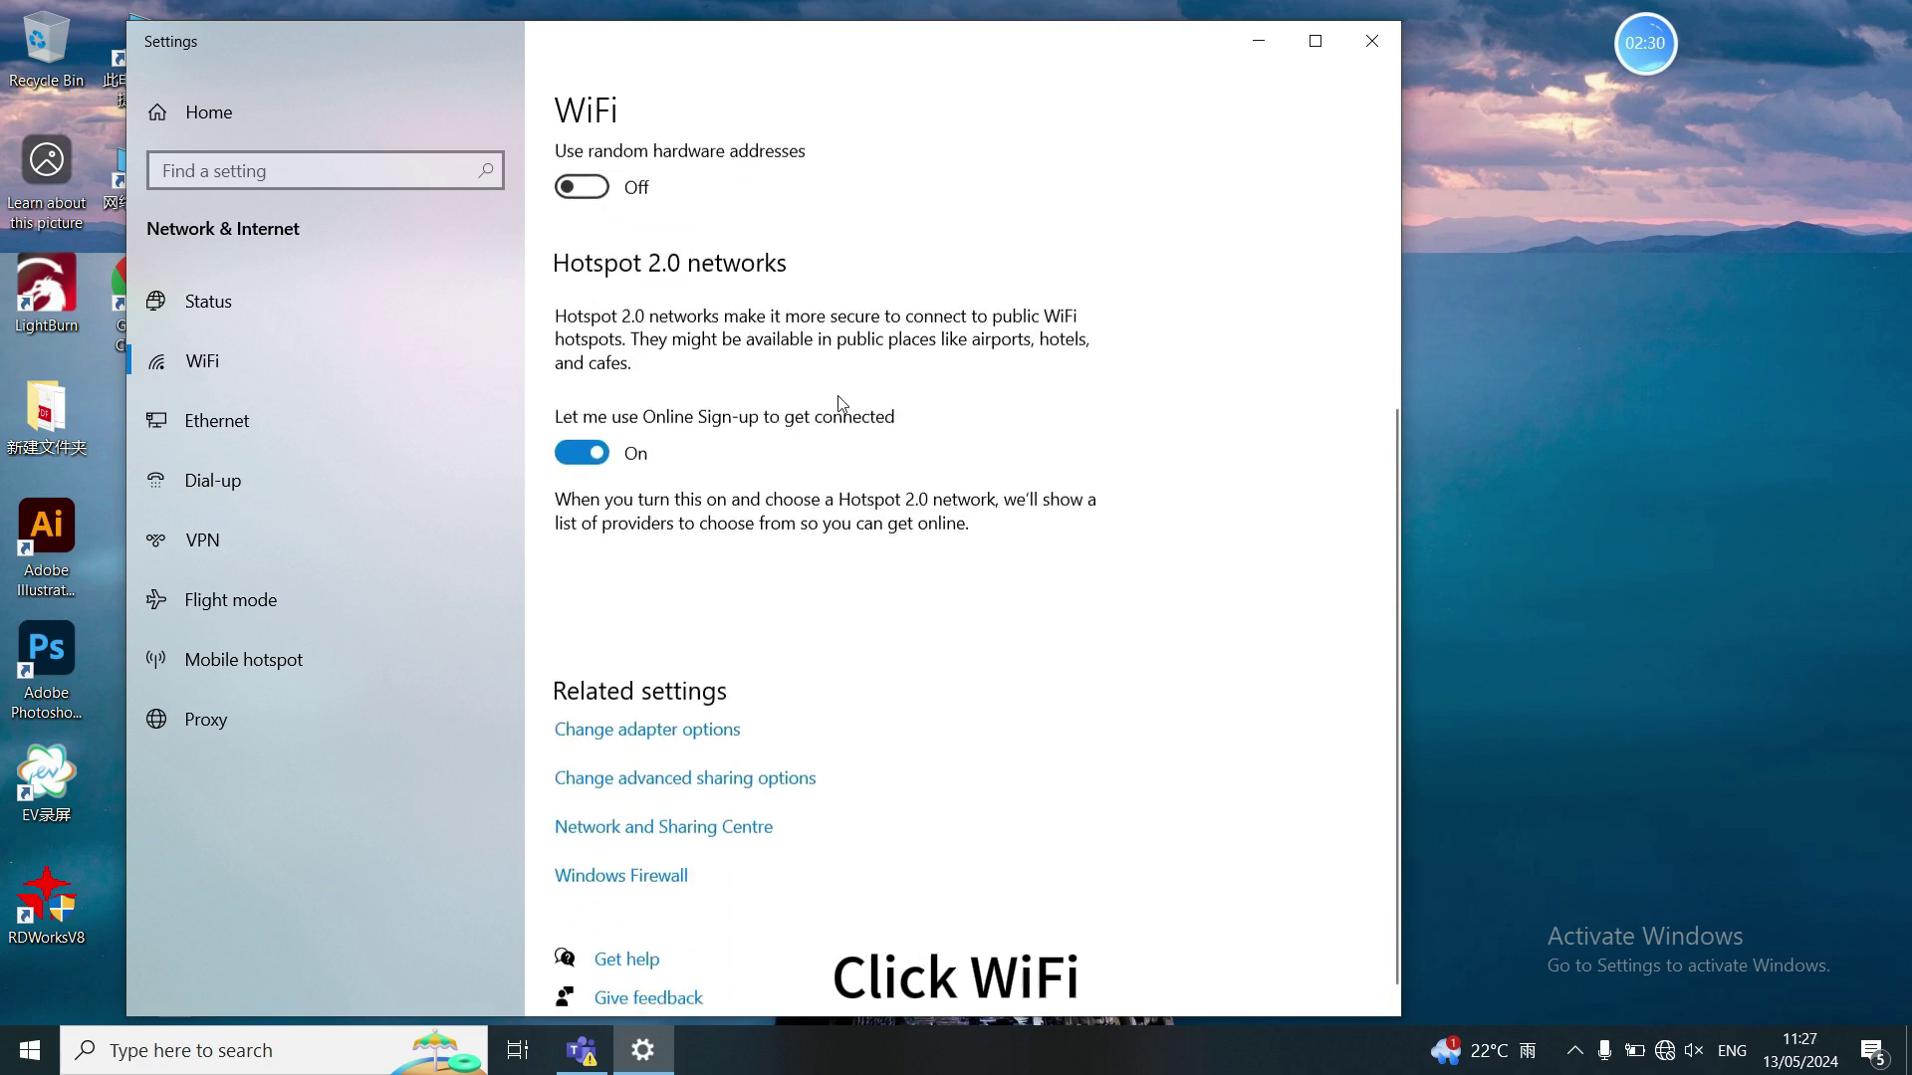
pyautogui.click(646, 709)
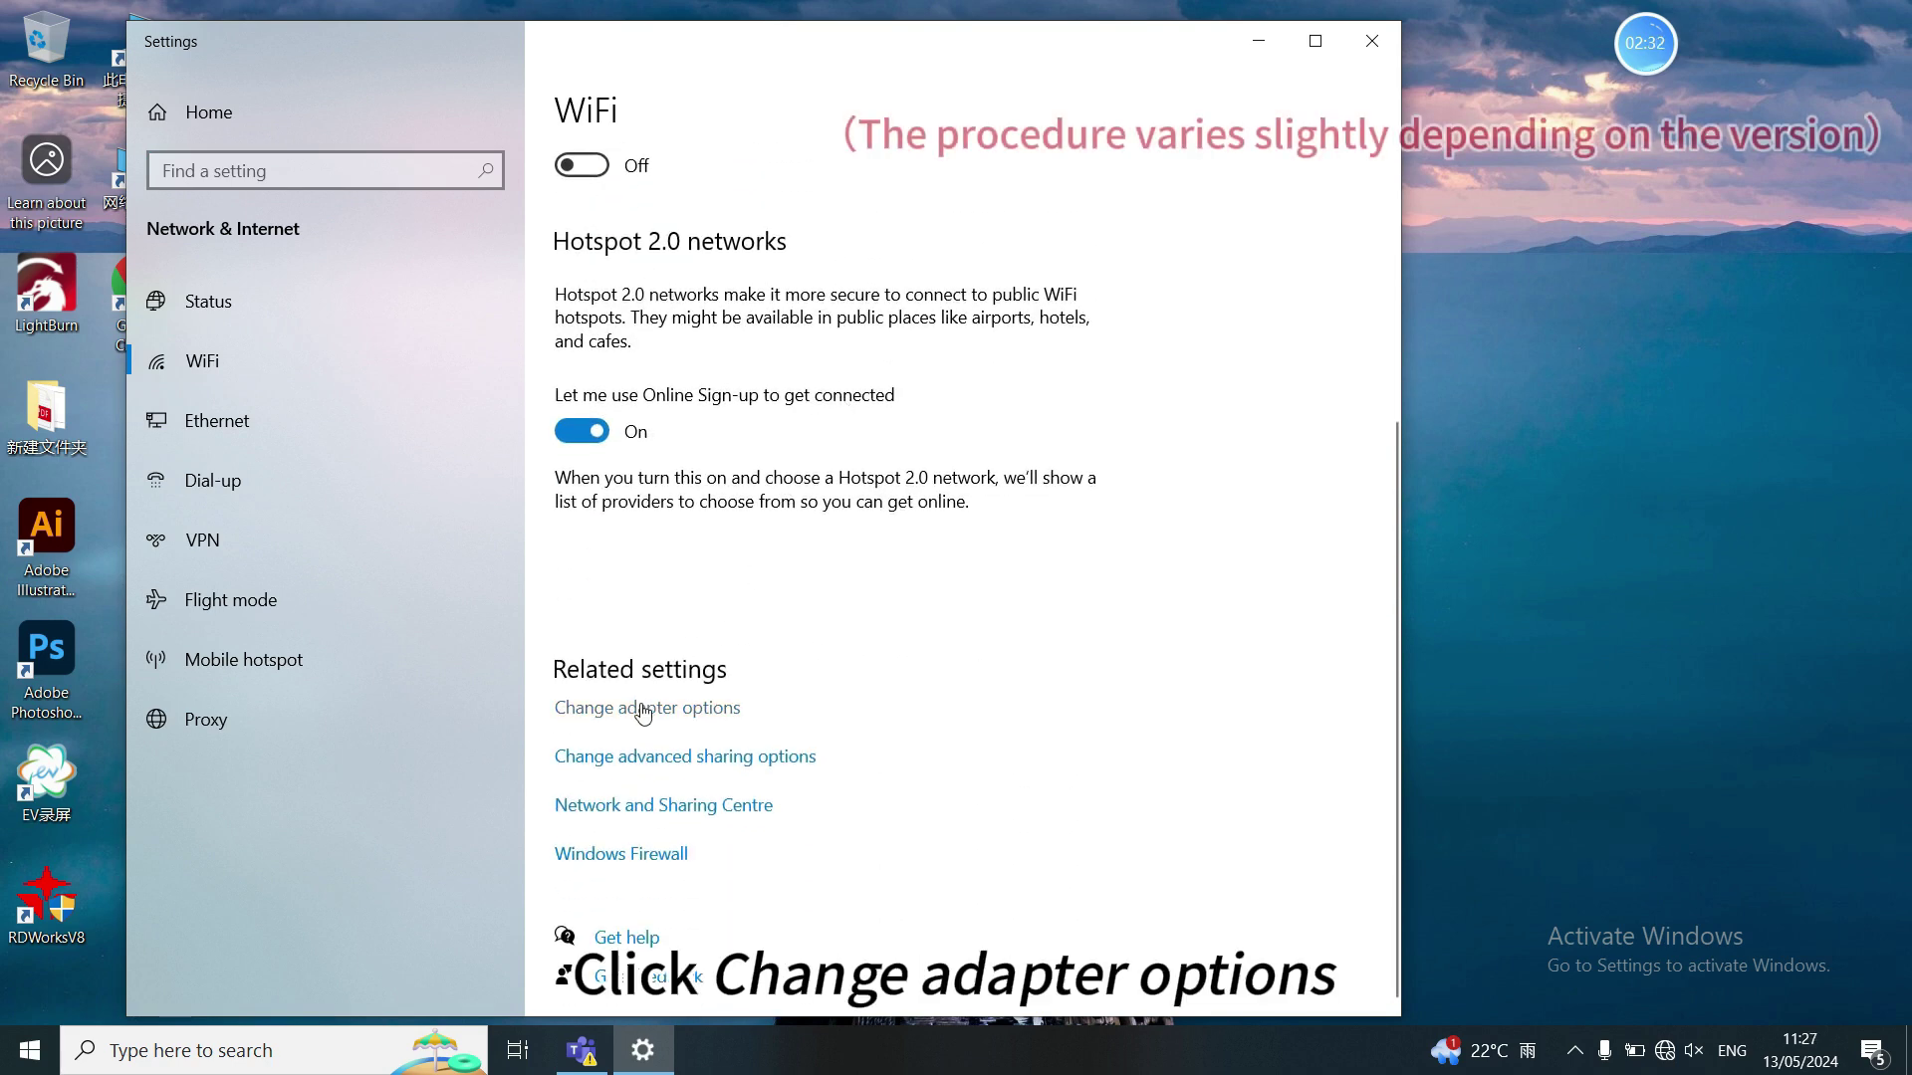
pyautogui.click(431, 359)
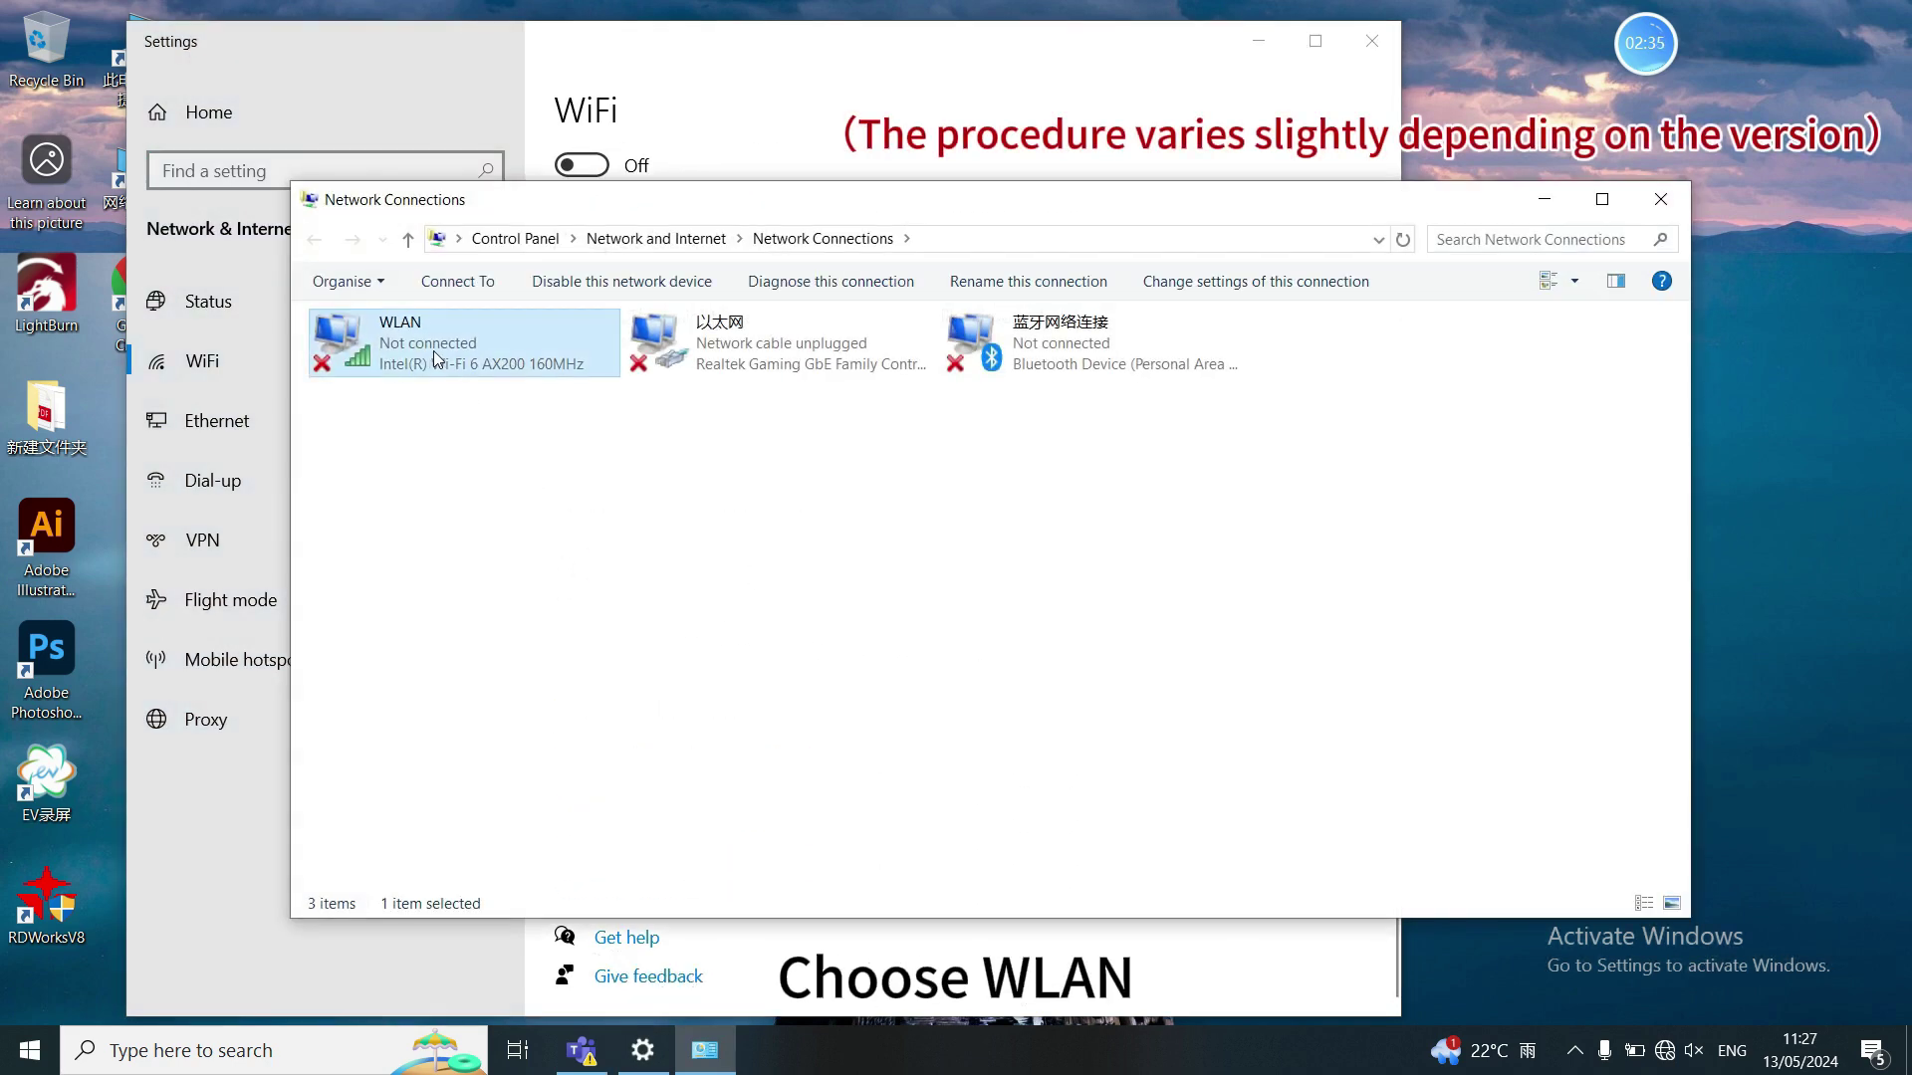
# - Set WLAN IPv4 to obtain IP and DNS automatically, then close the windows
pyautogui.click(1219, 289)
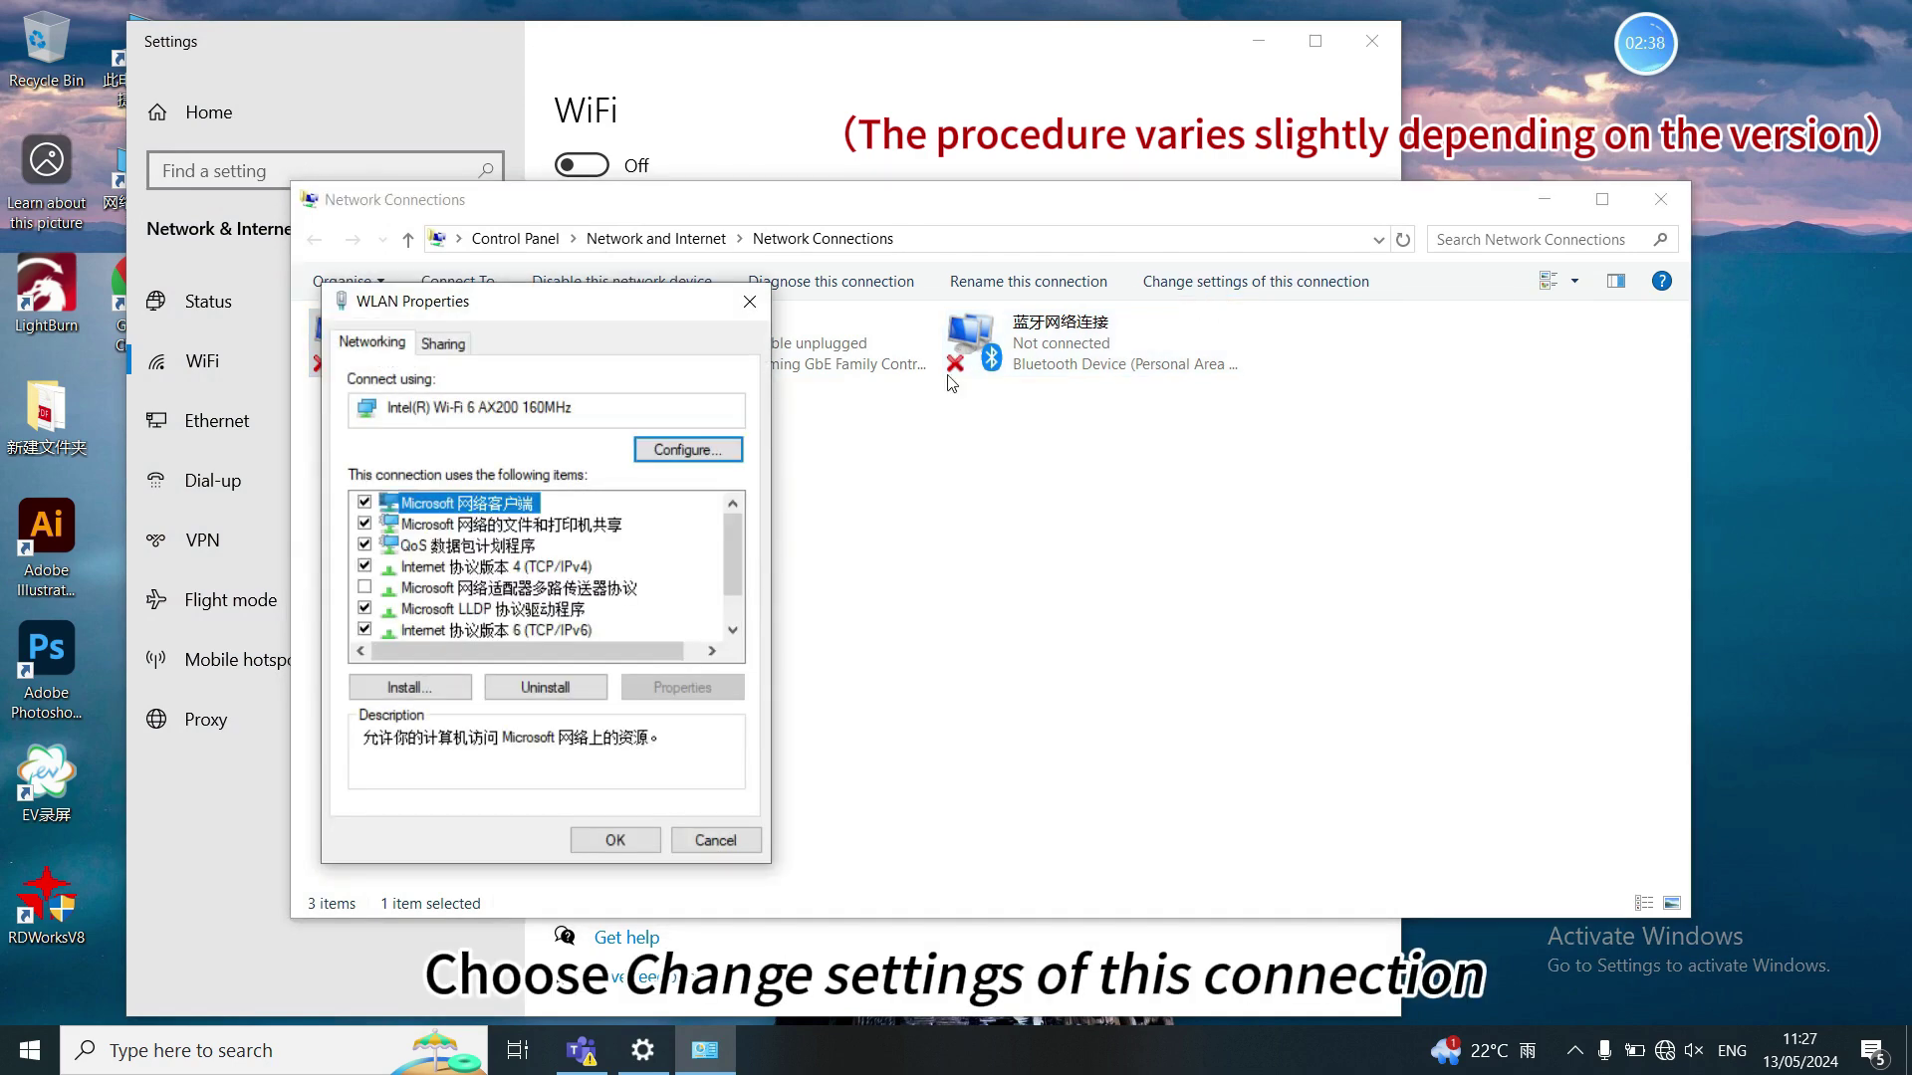
pyautogui.click(457, 568)
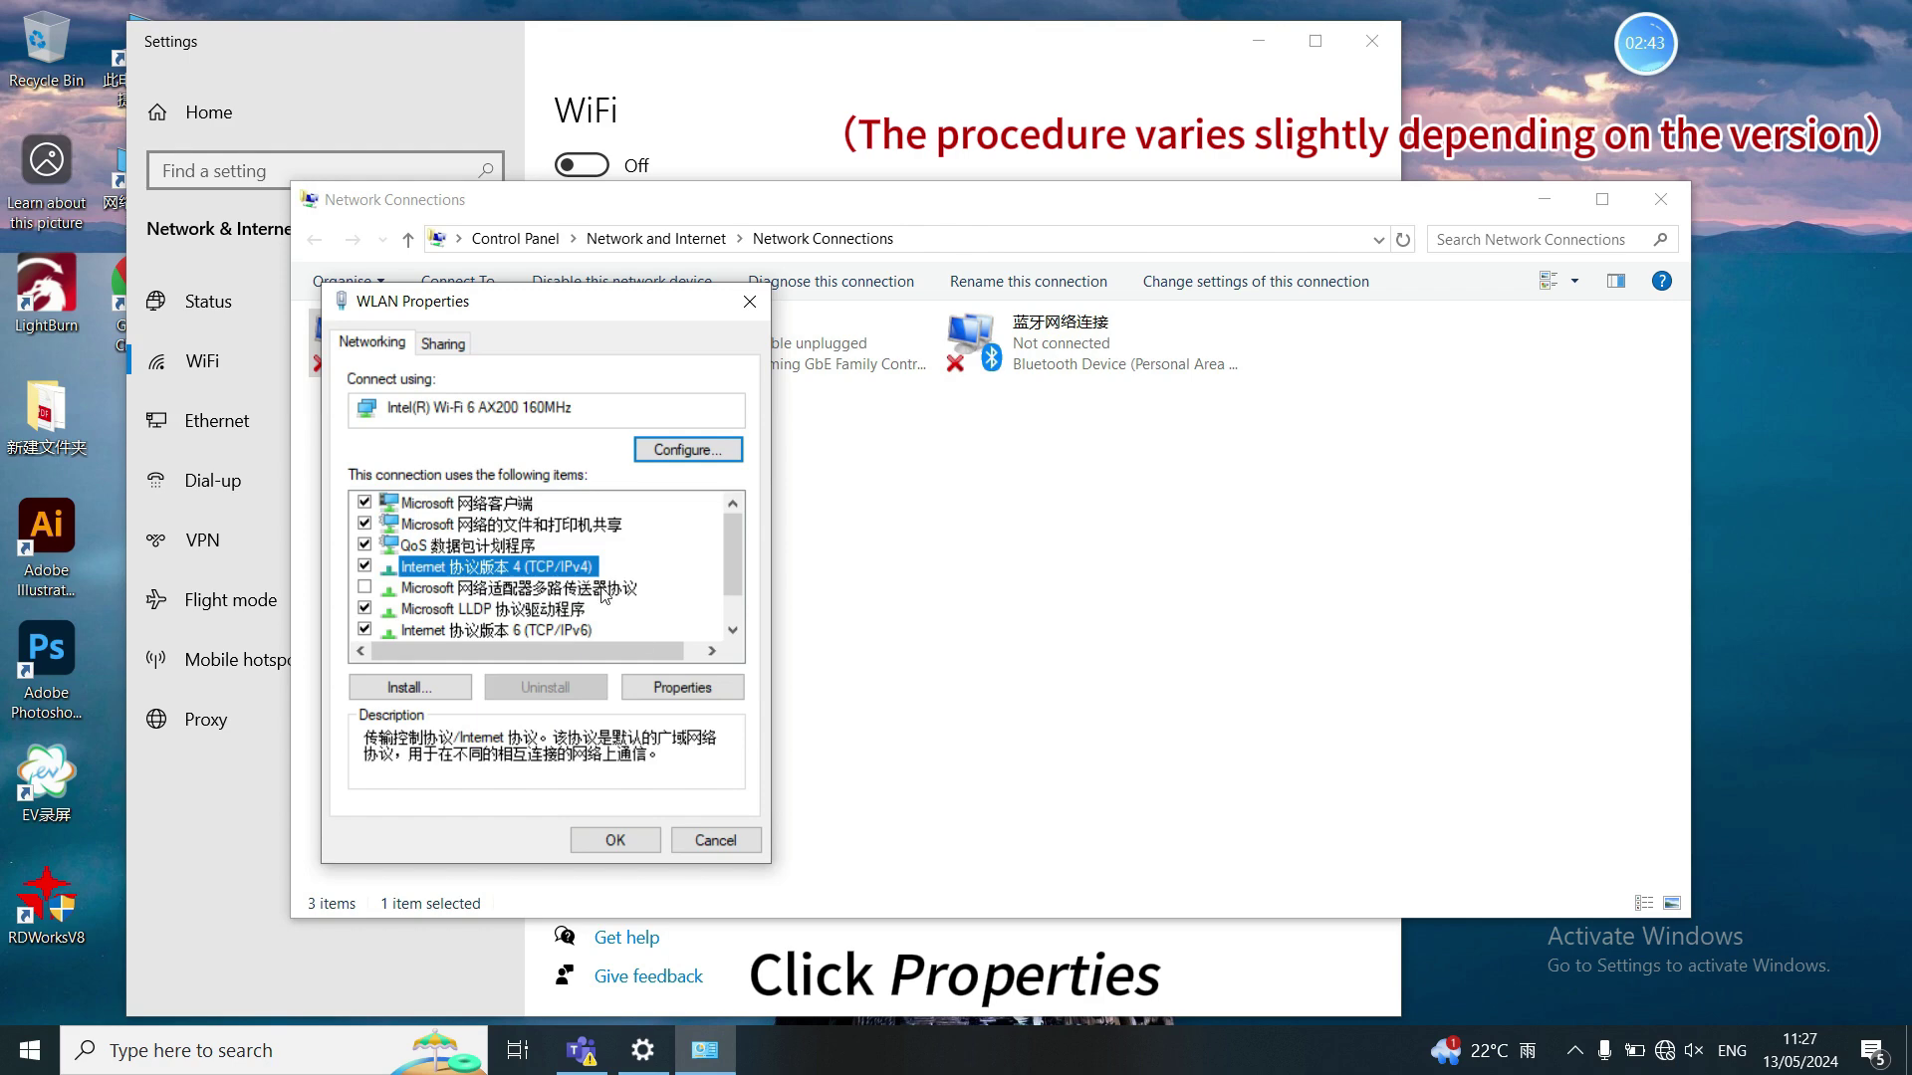
pyautogui.click(665, 685)
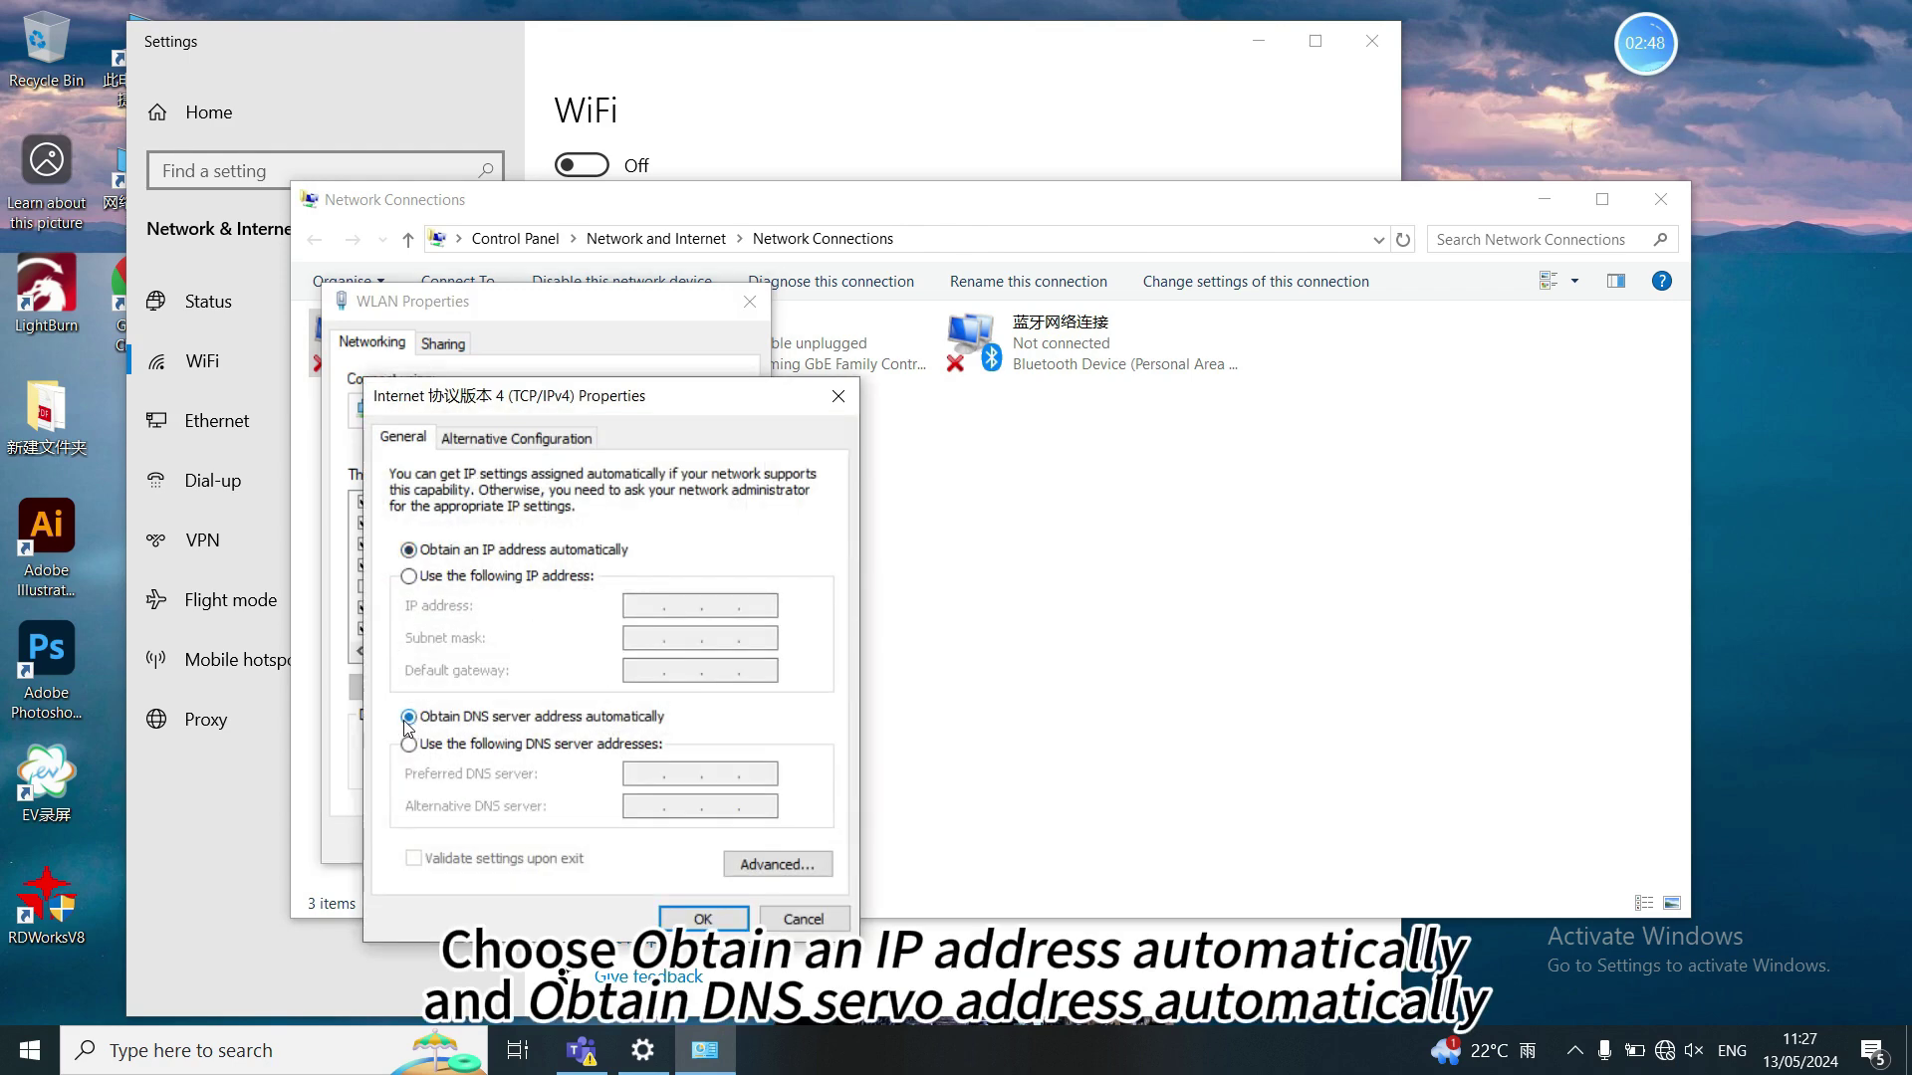
pyautogui.click(701, 918)
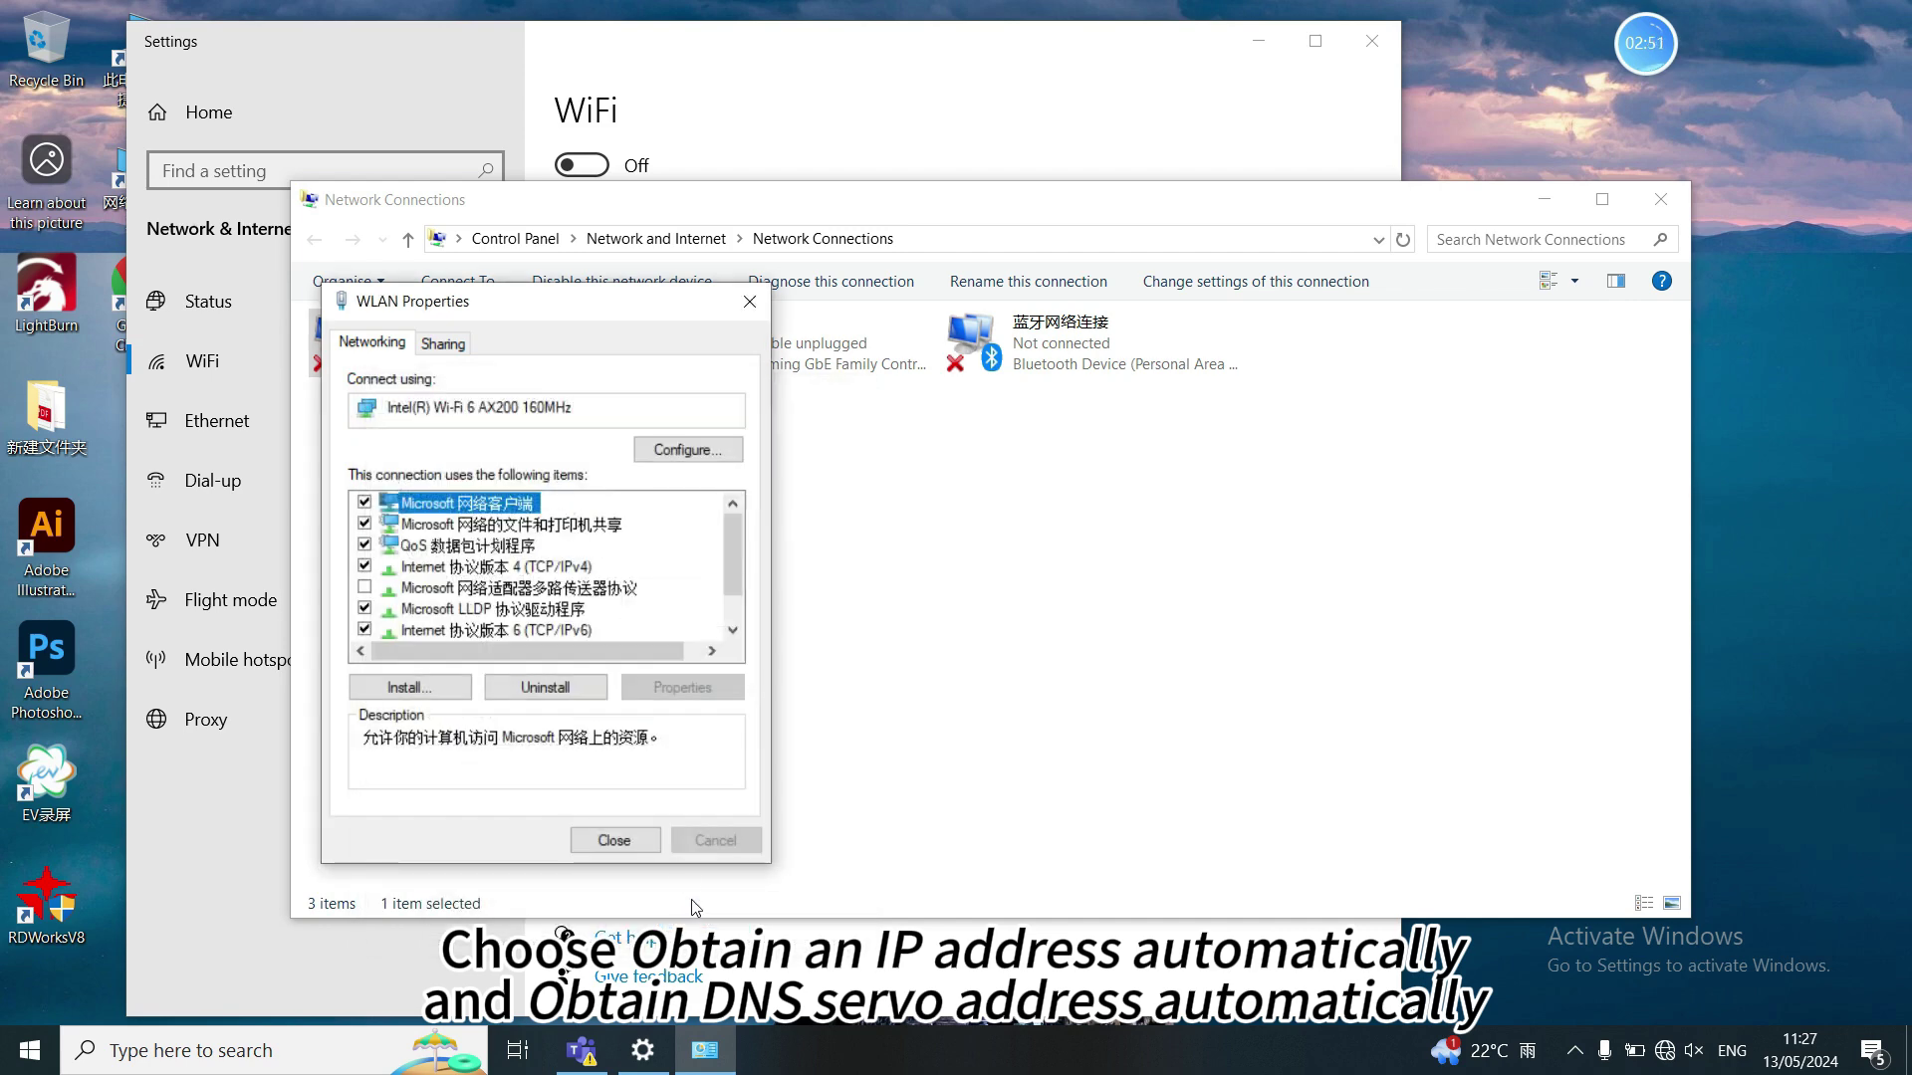
pyautogui.click(750, 301)
pyautogui.click(1661, 199)
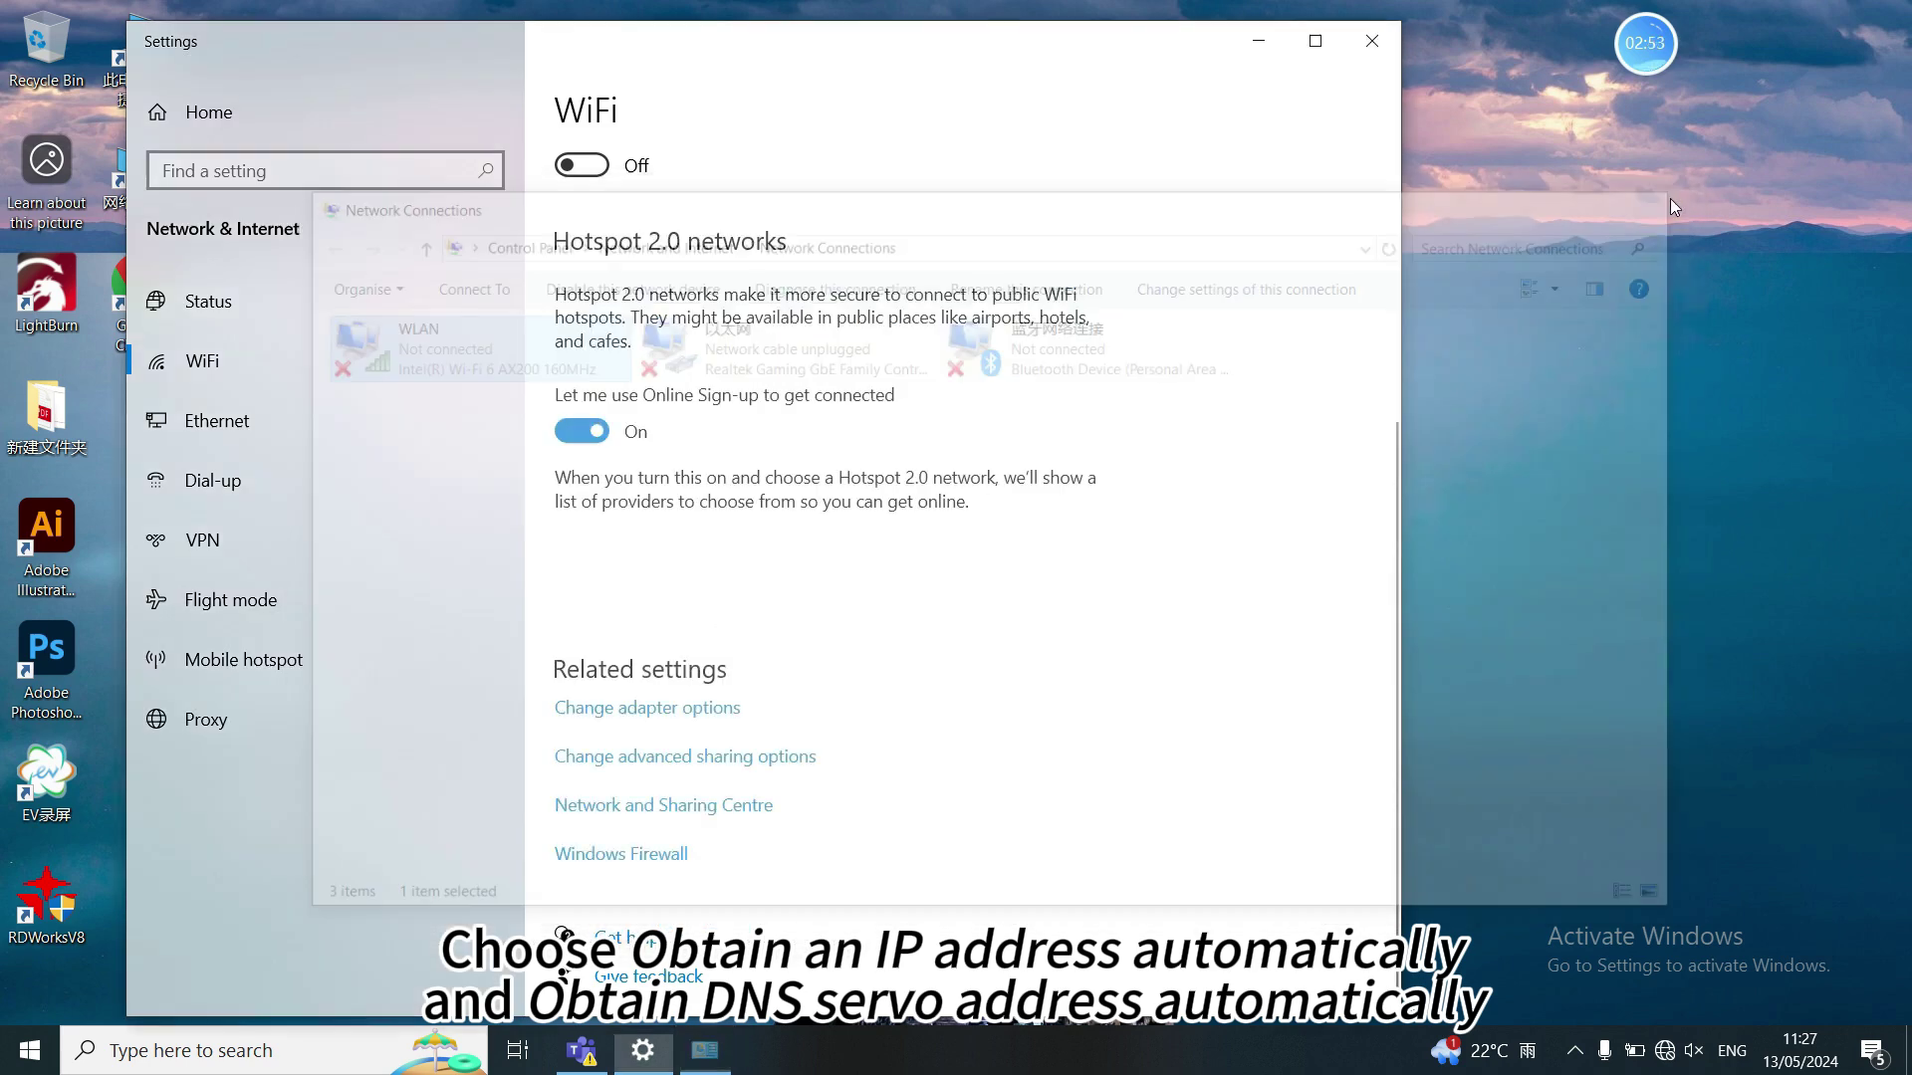
pyautogui.click(1371, 42)
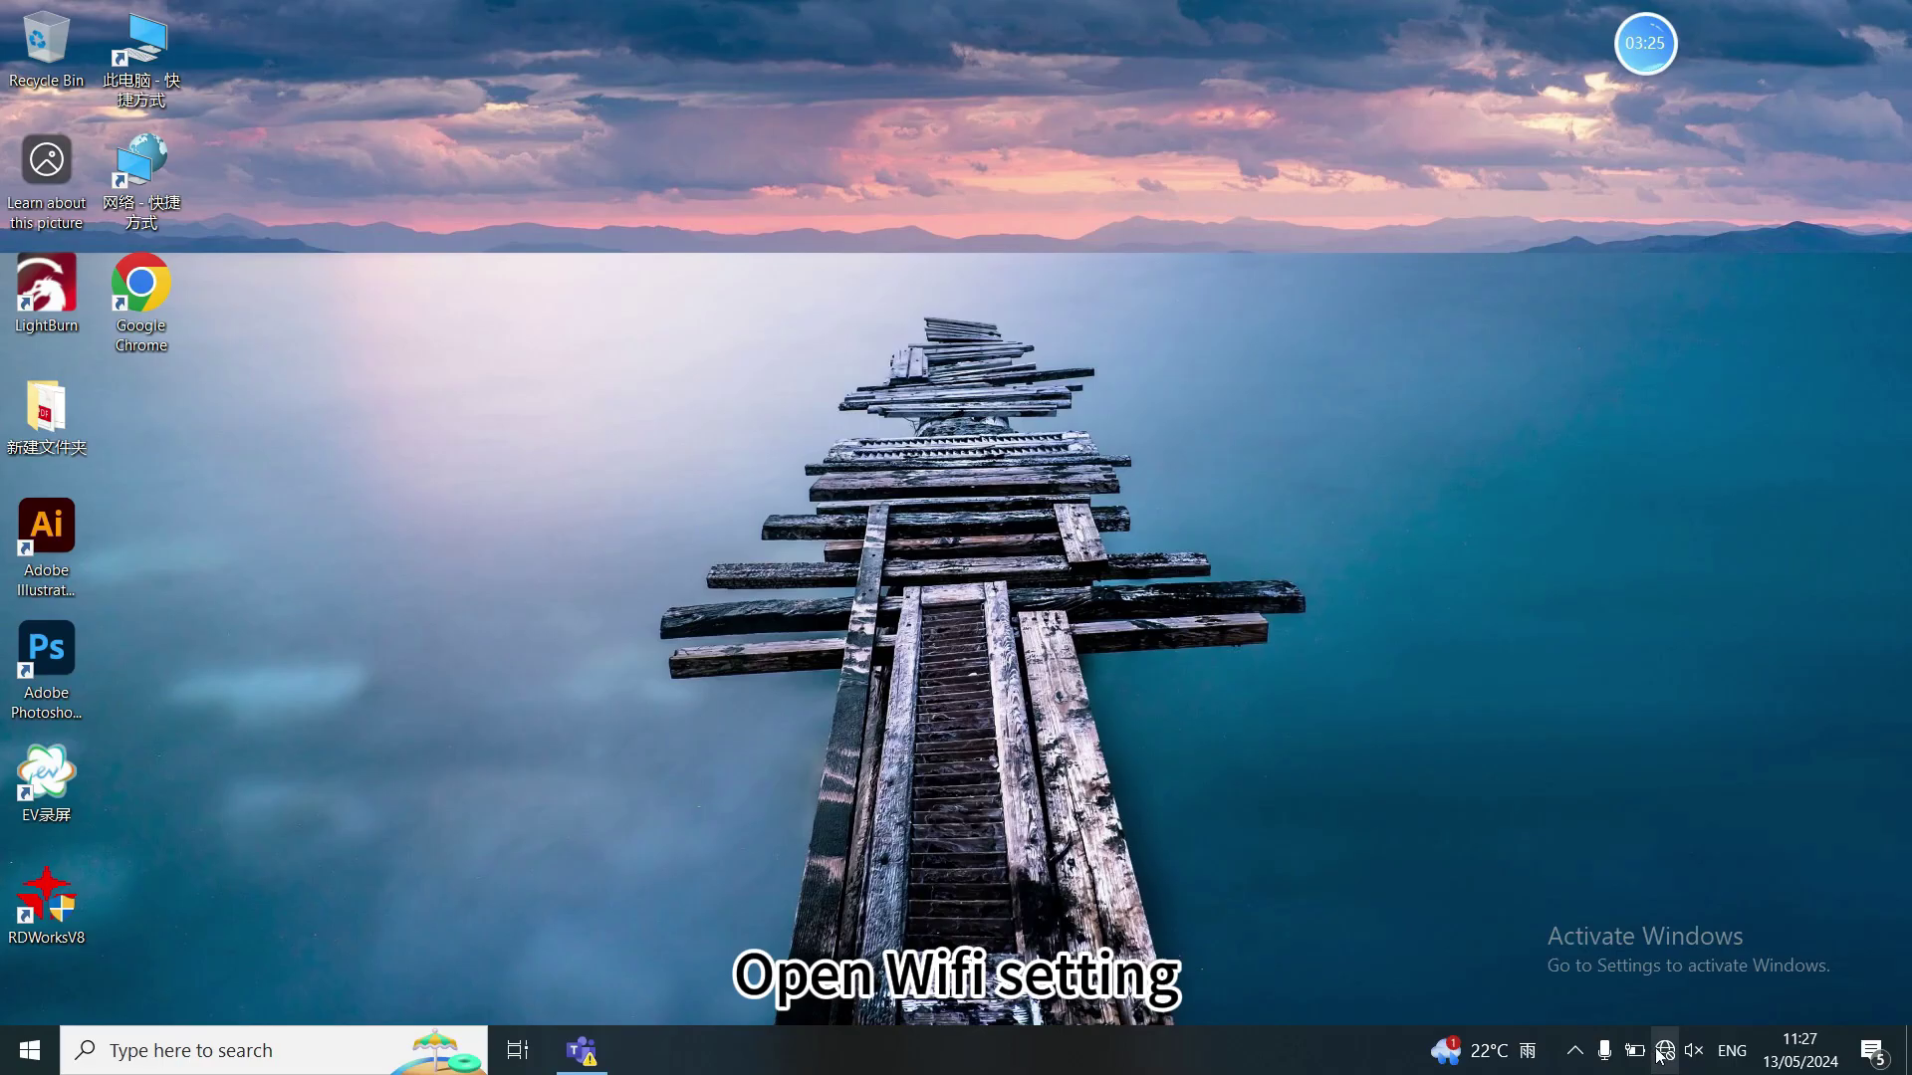
# - Show the taskbar WiFi list containing the MIRA7S and KEJI networks
pyautogui.click(1664, 1051)
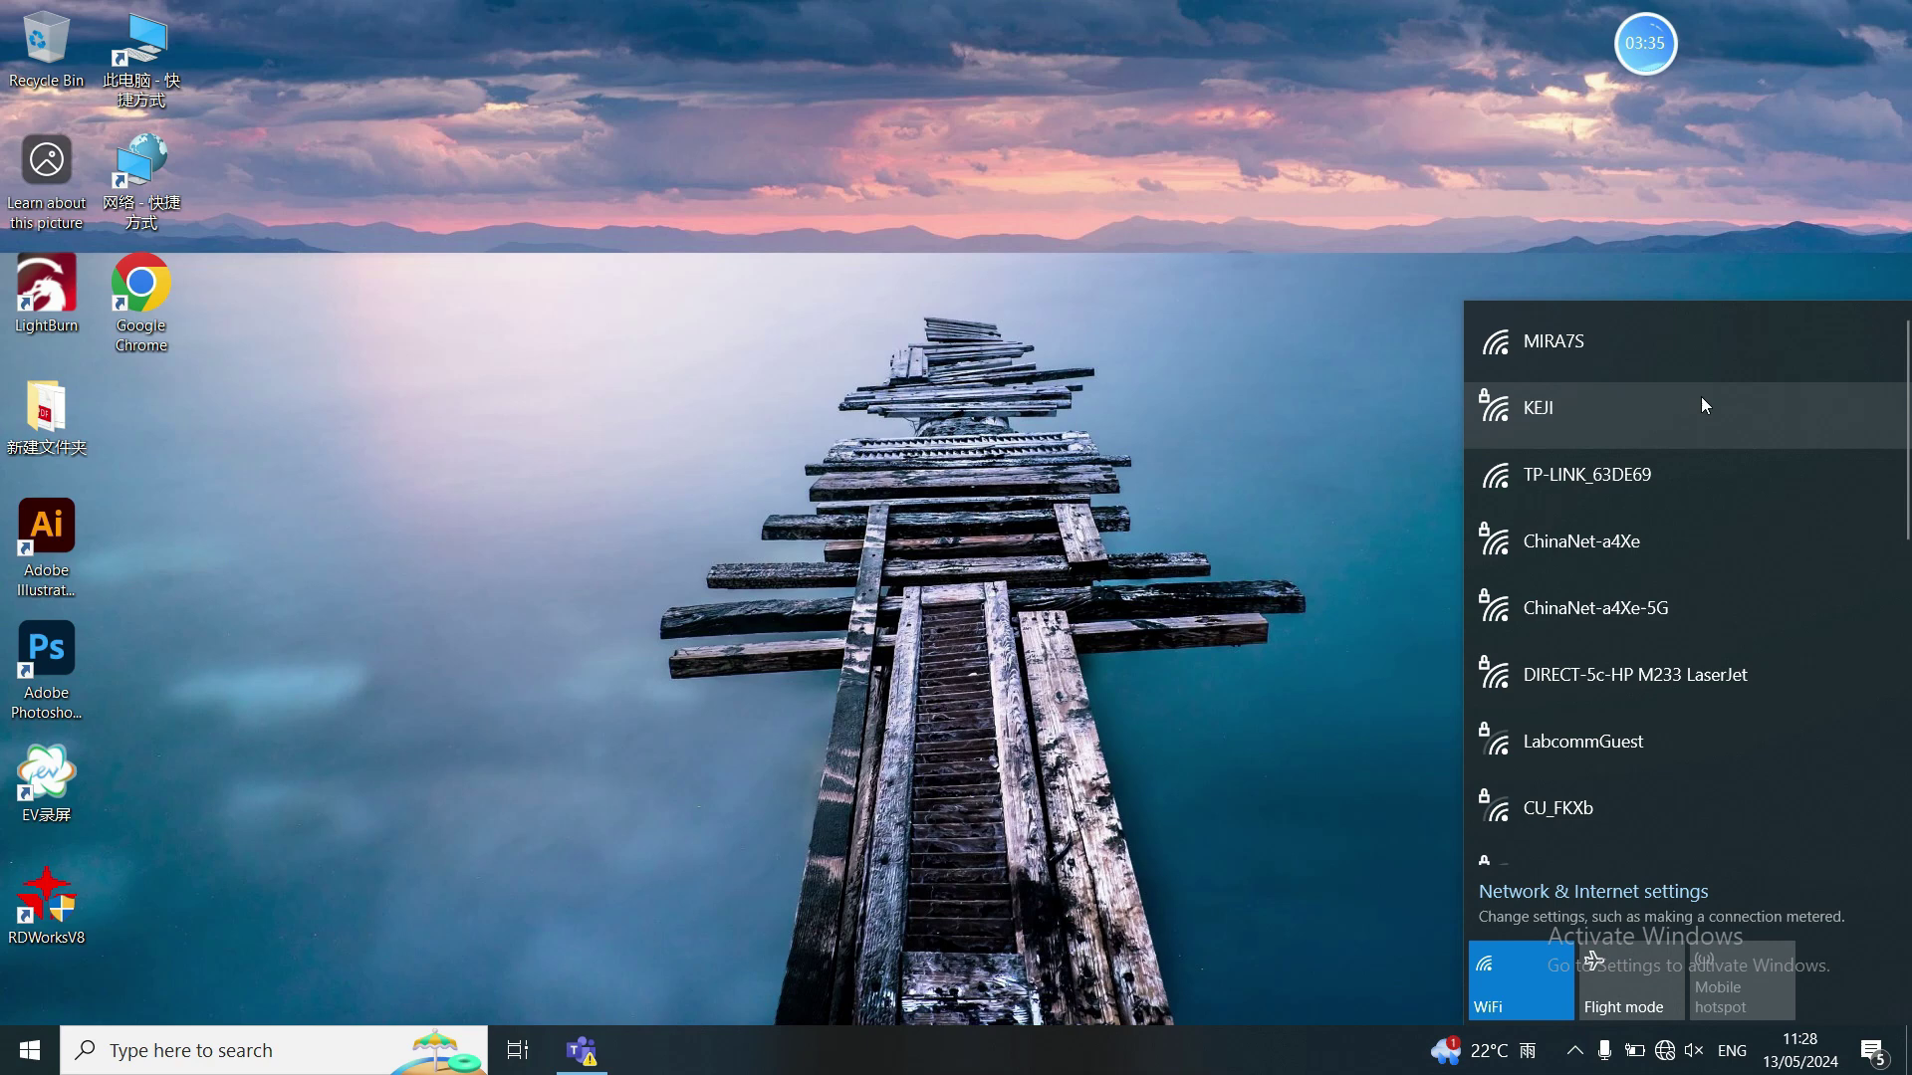
# - Join the open MIRA7S network from the tray flyout, then launch Google Chrome
pyautogui.click(1697, 379)
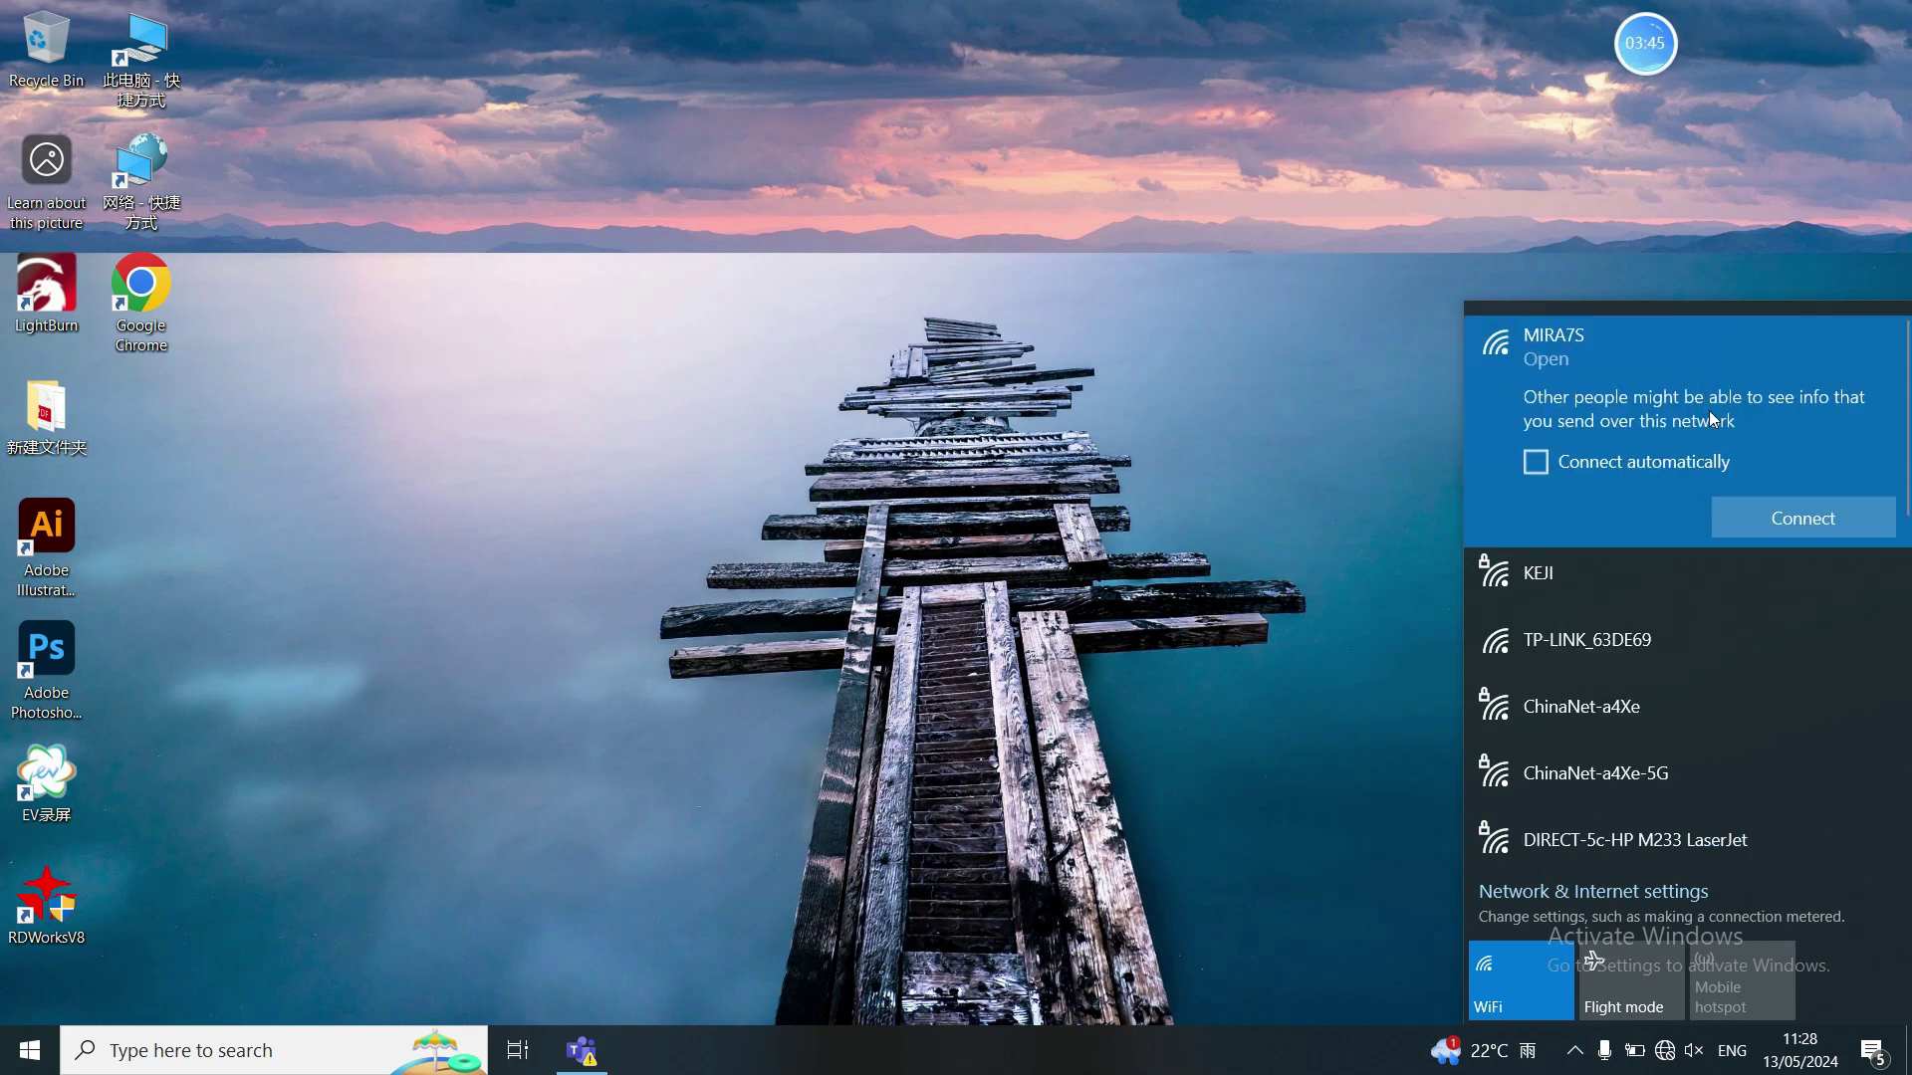
pyautogui.click(1753, 505)
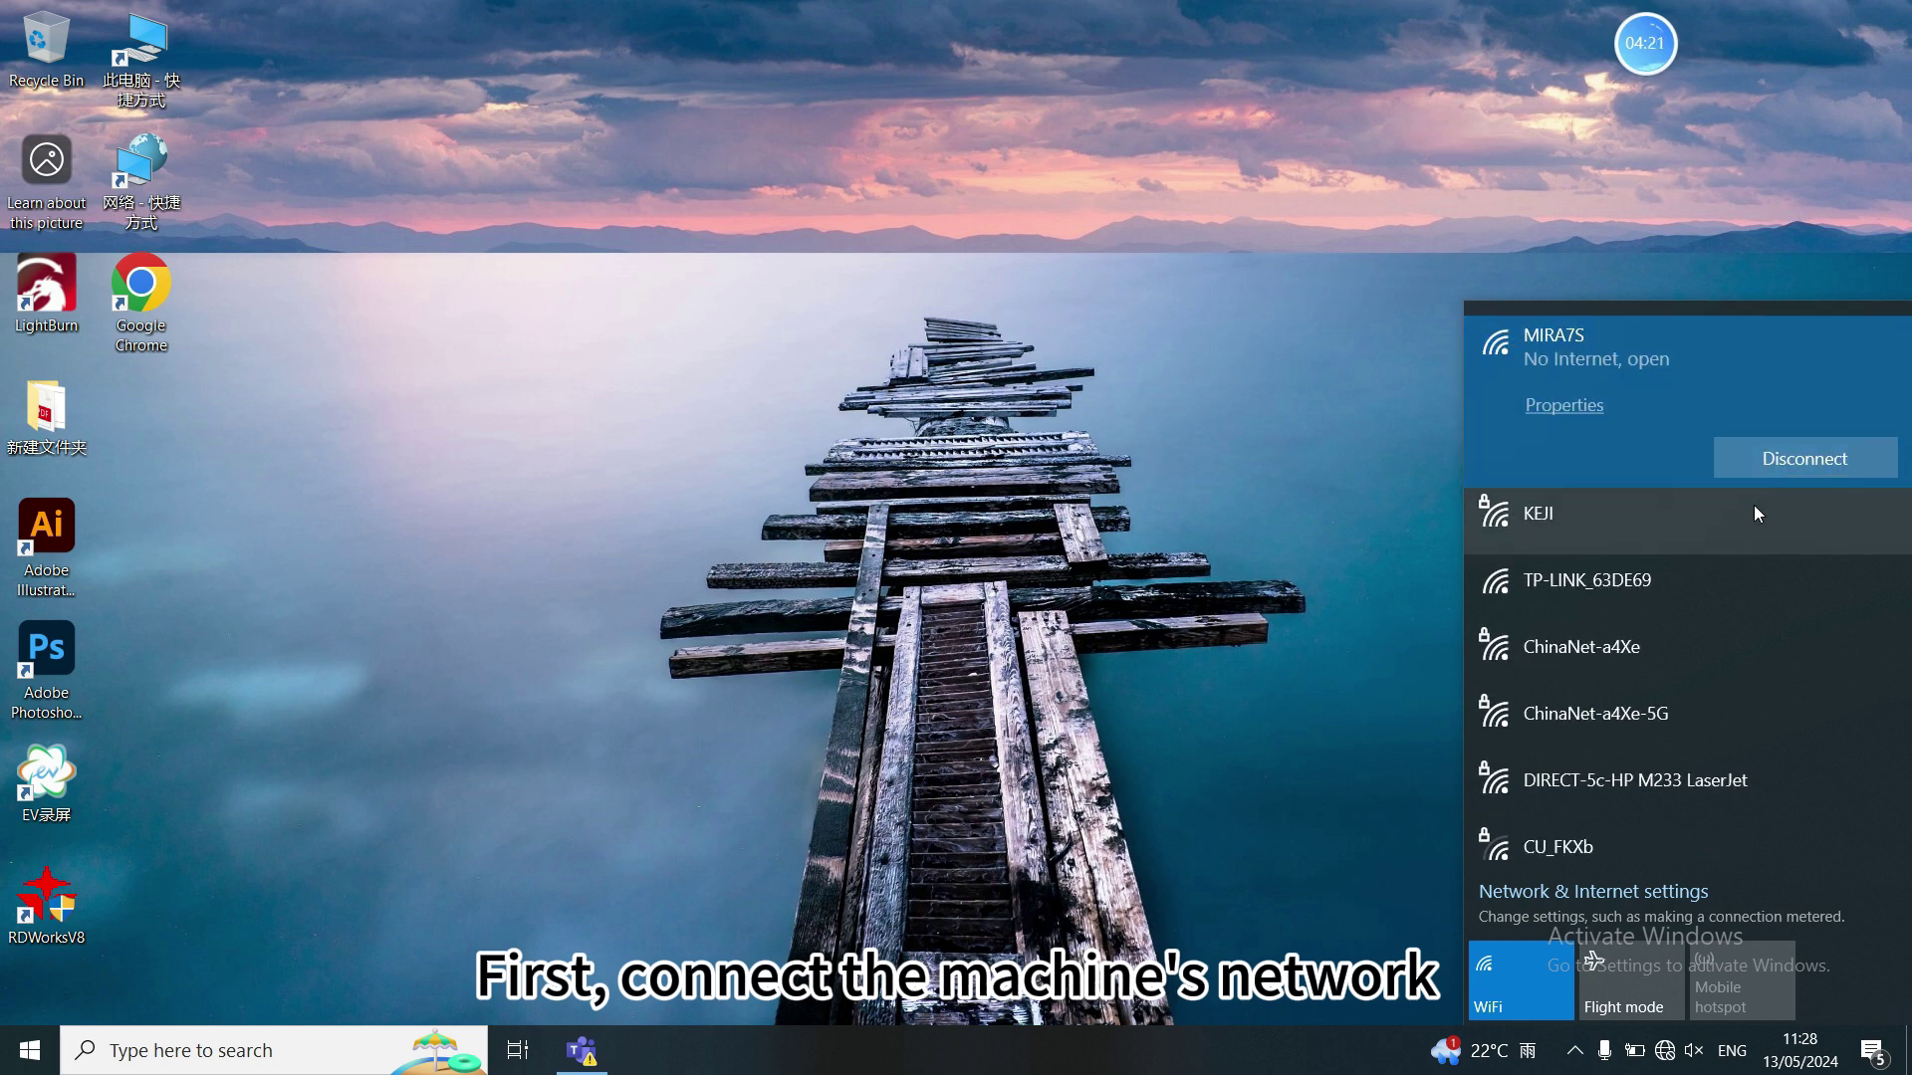
pyautogui.click(1321, 755)
pyautogui.doubleClick(140, 289)
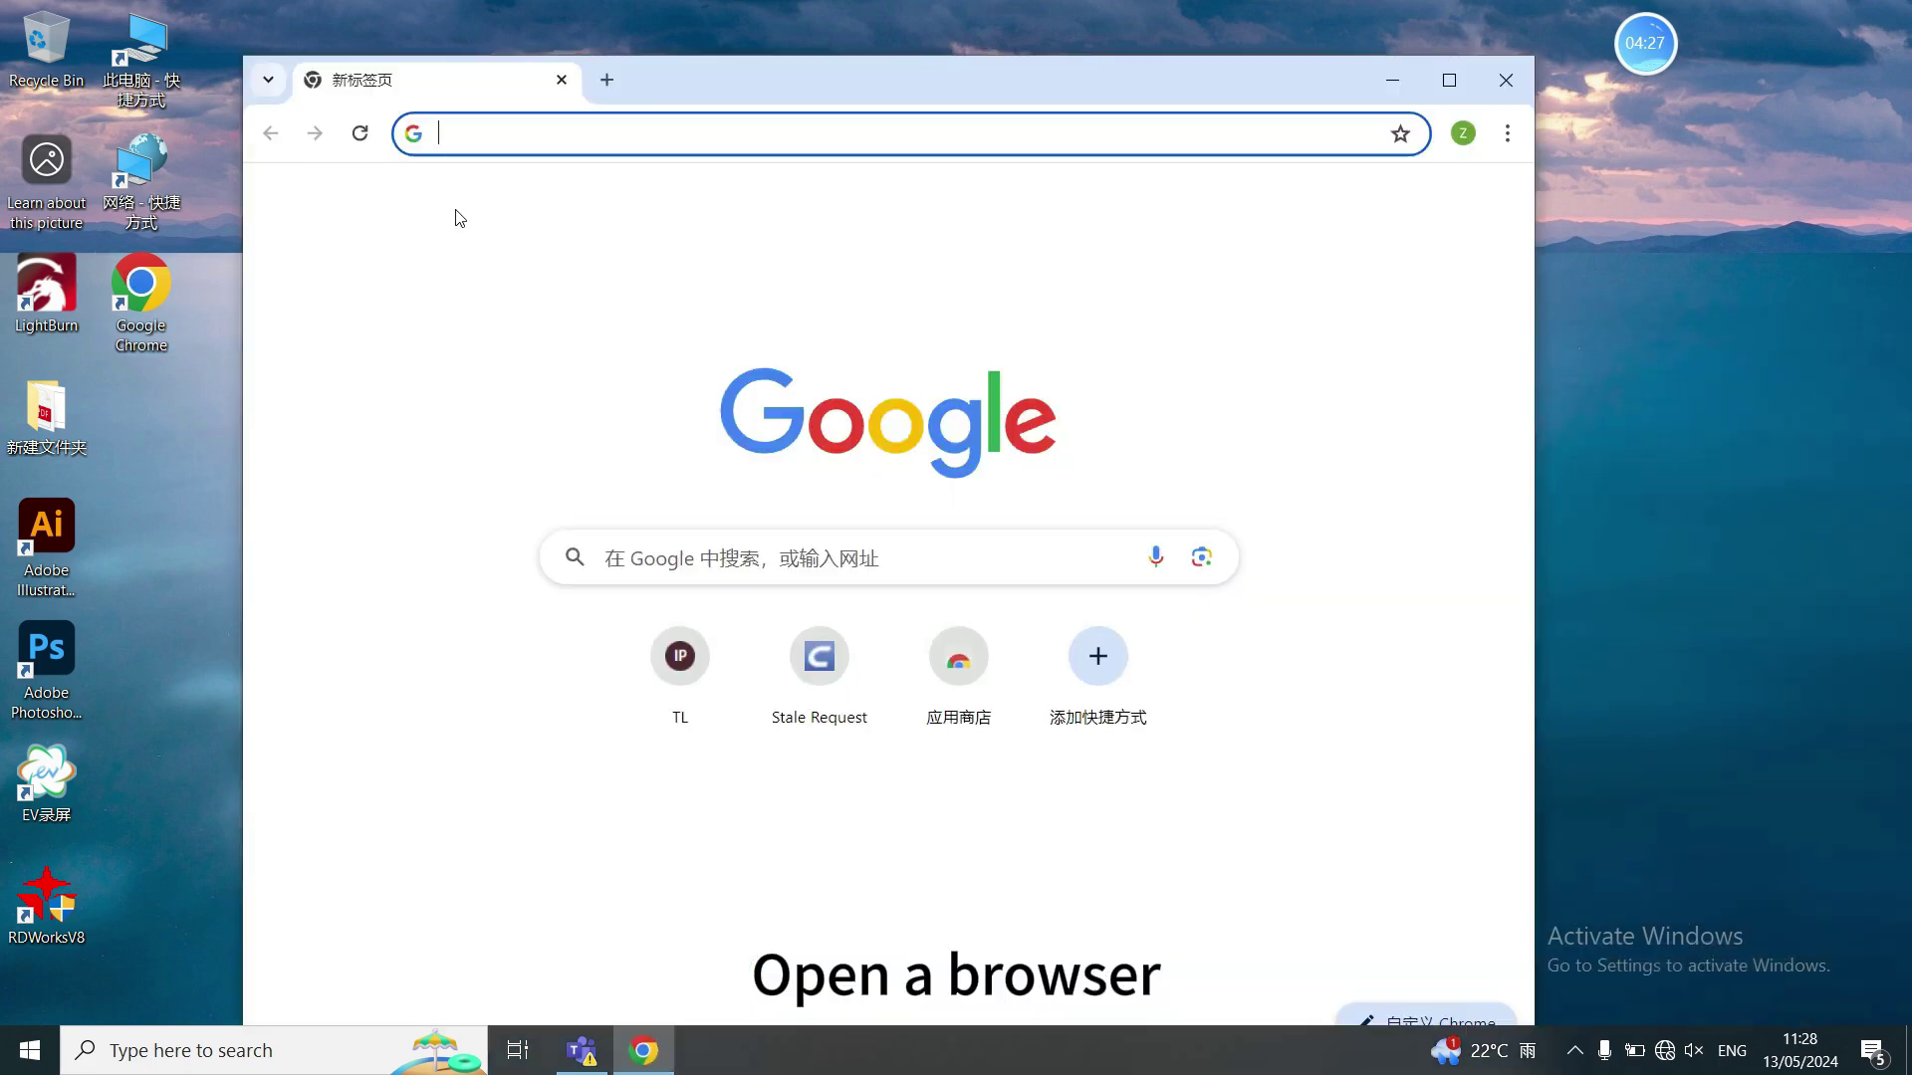
# - Log in to the TP-Link router admin at 192.168.1.253 with the admin password
pyautogui.click(493, 134)
pyautogui.write('192.')
pyautogui.write('168.1.253')
pyautogui.press('Return')
pyautogui.click(740, 468)
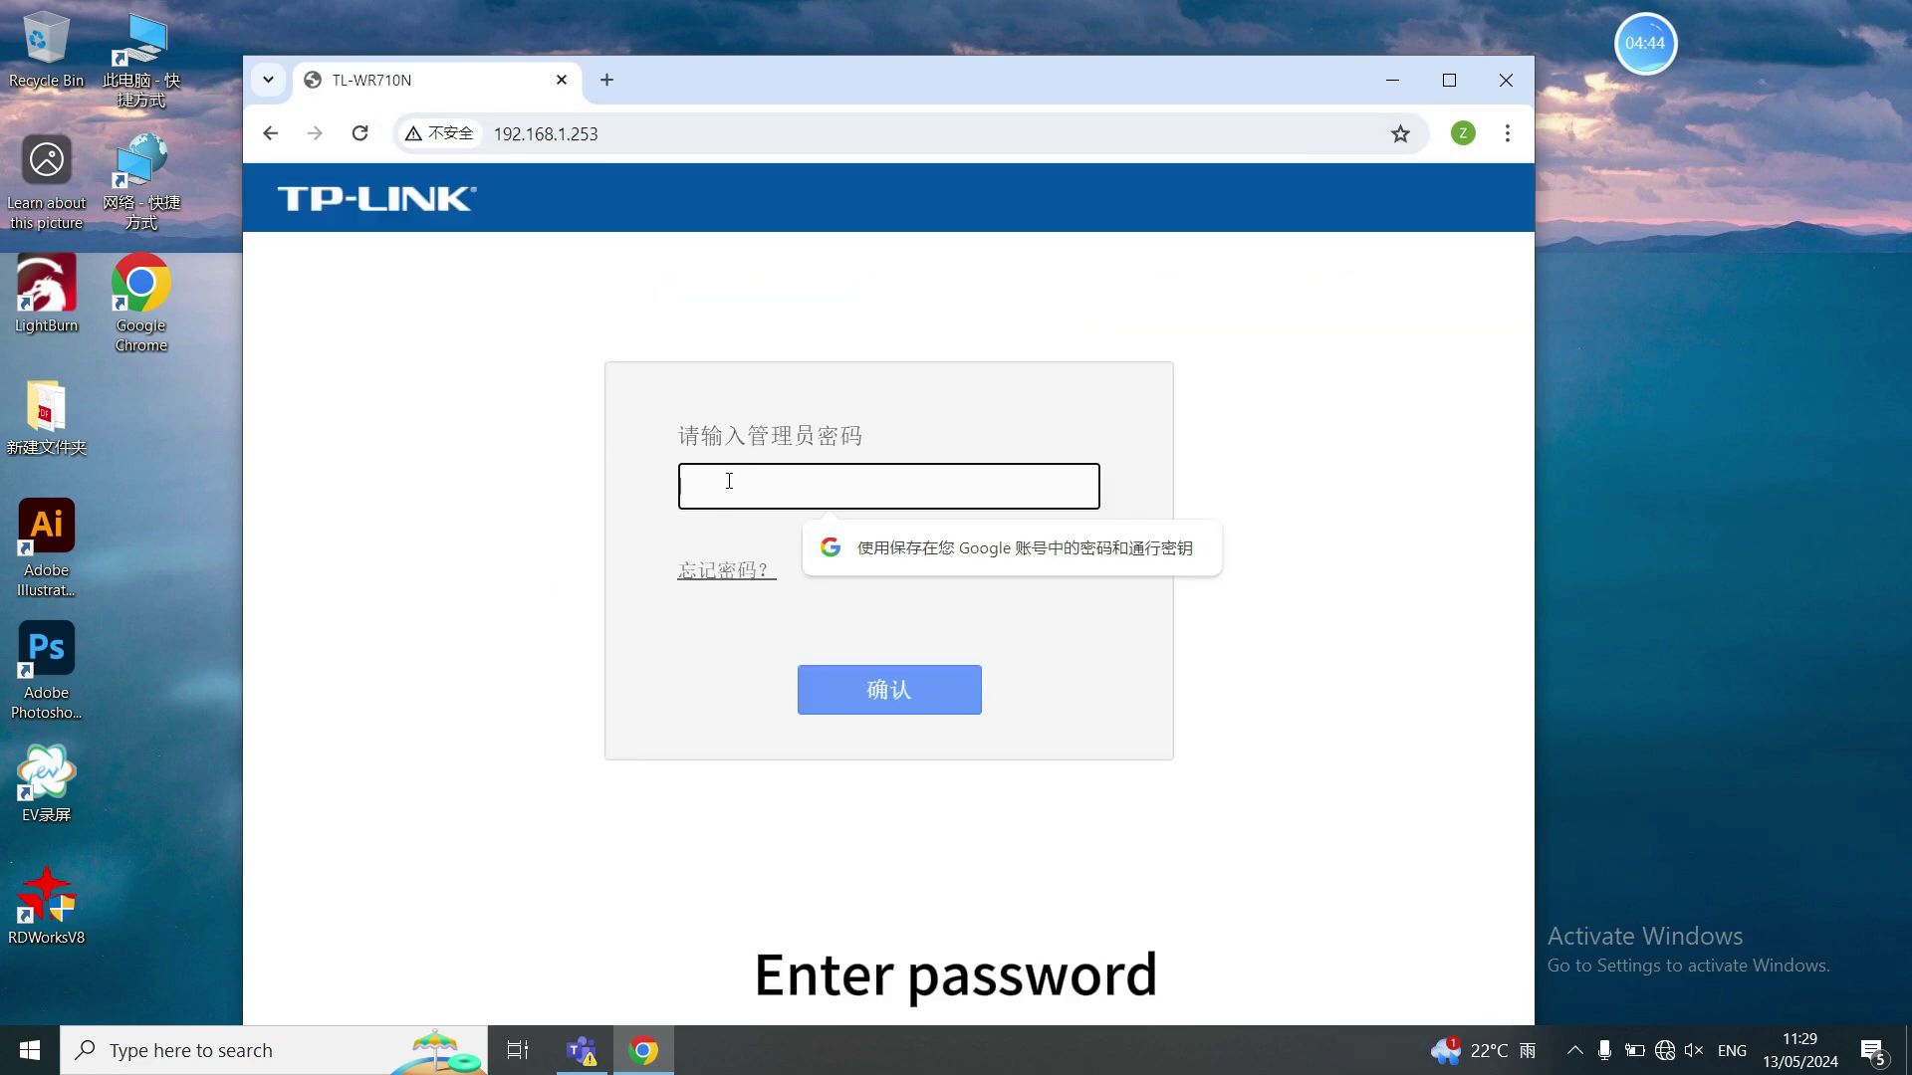
pyautogui.write('******')
pyautogui.press('Return')
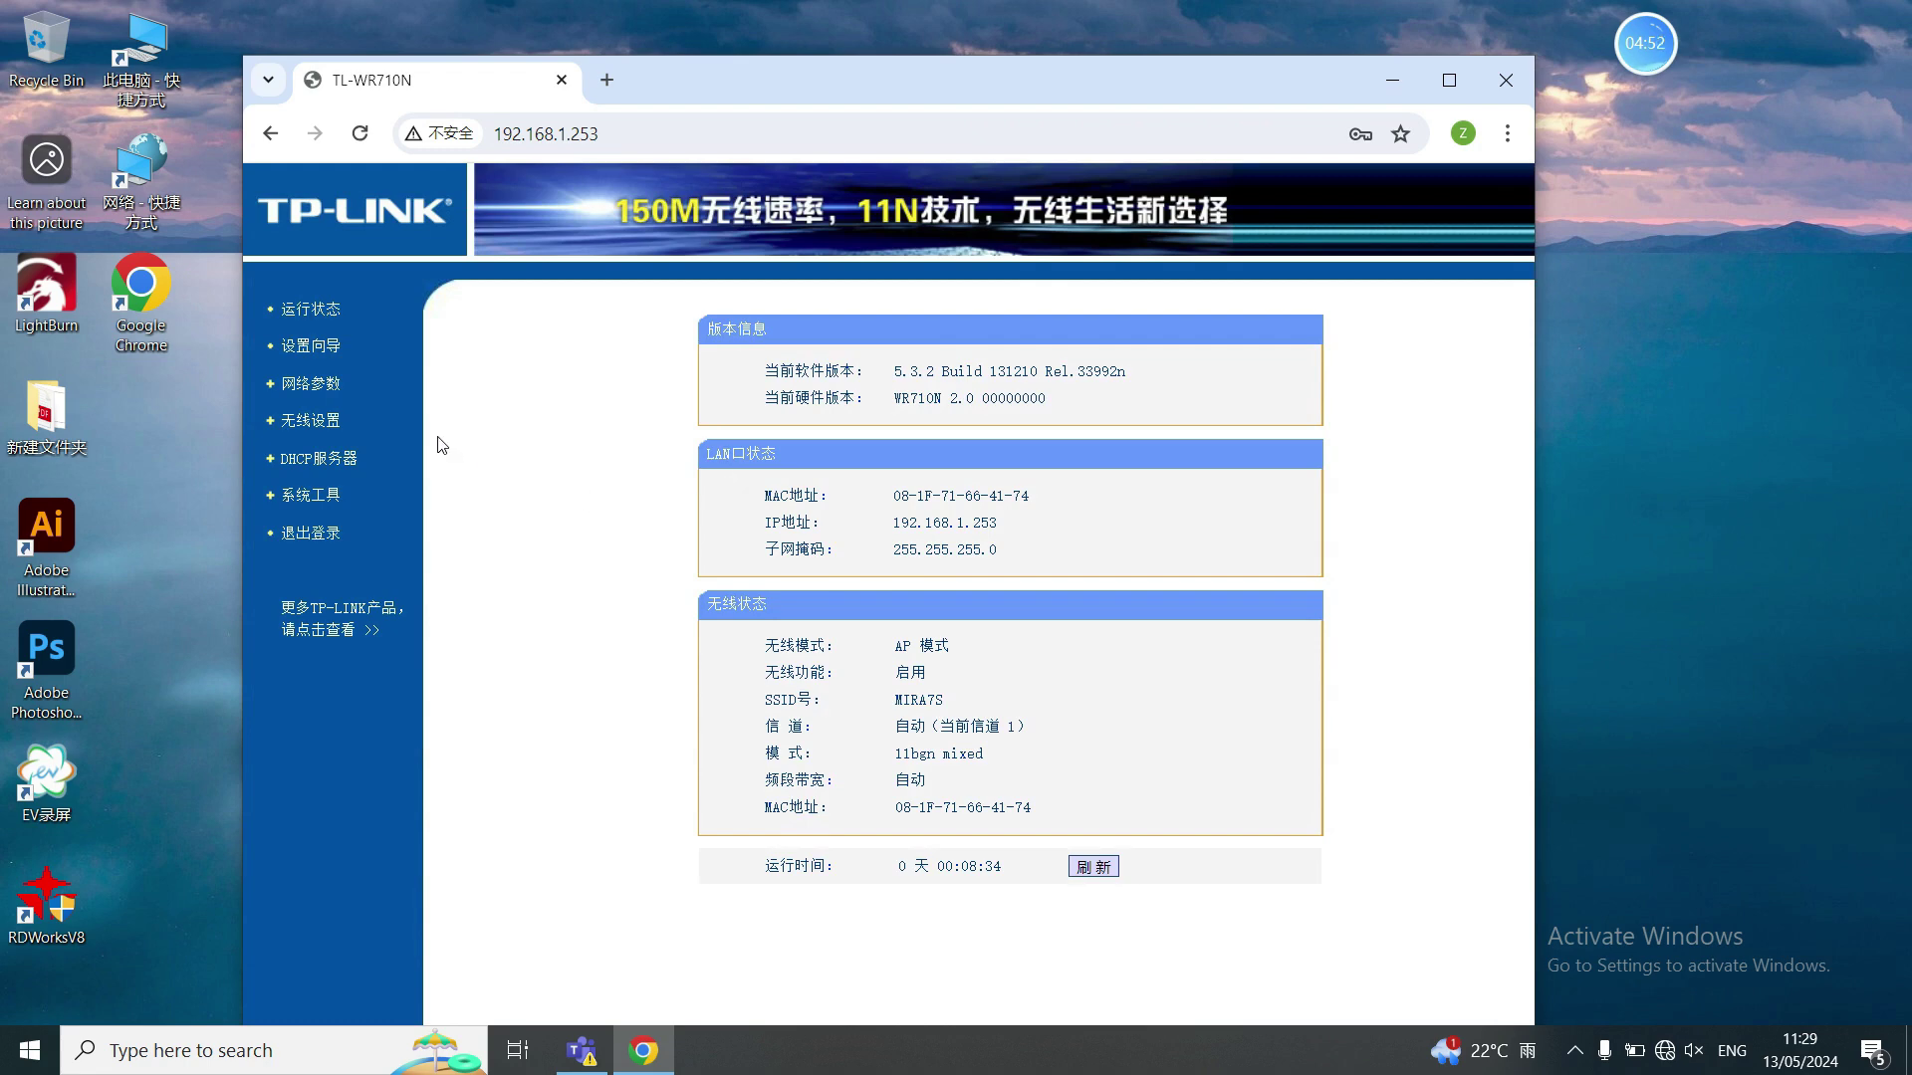
# - Run the router's setup wizard and choose Client work mode
pyautogui.click(330, 353)
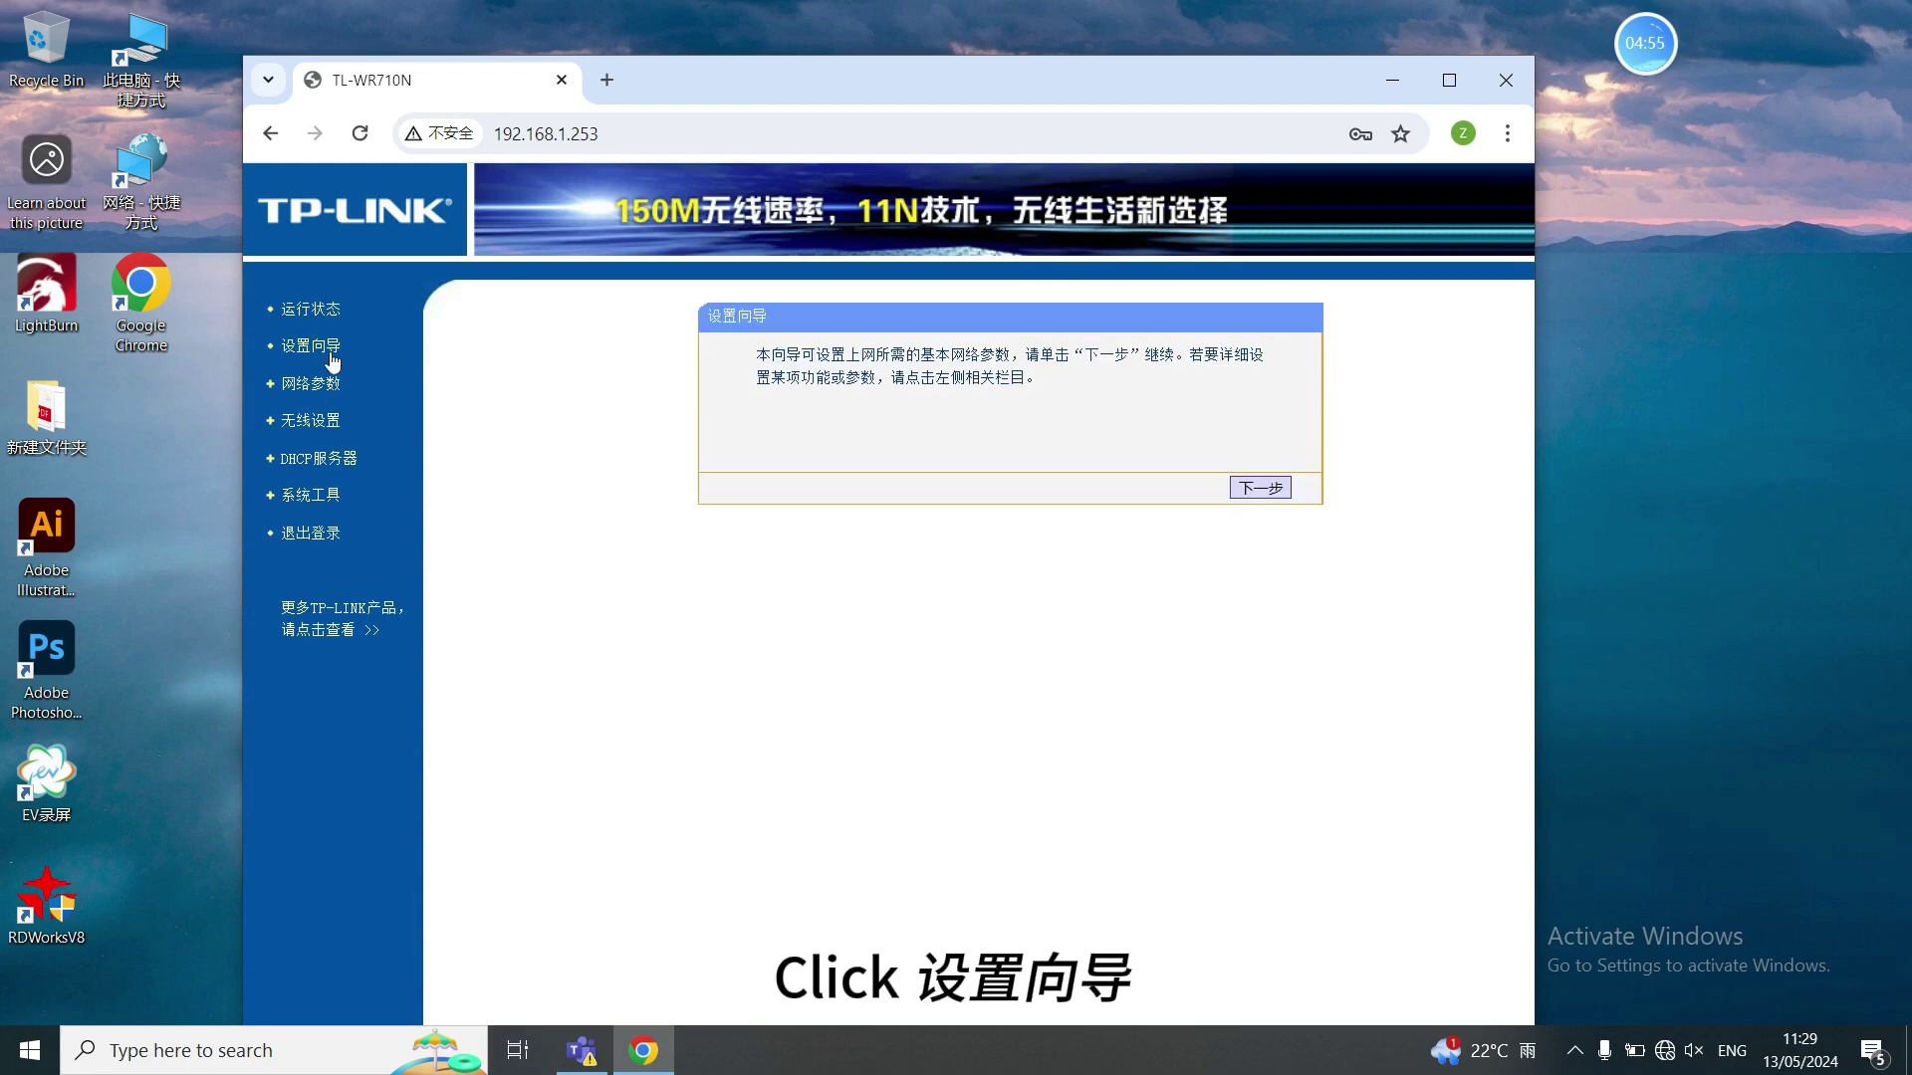
pyautogui.click(1253, 487)
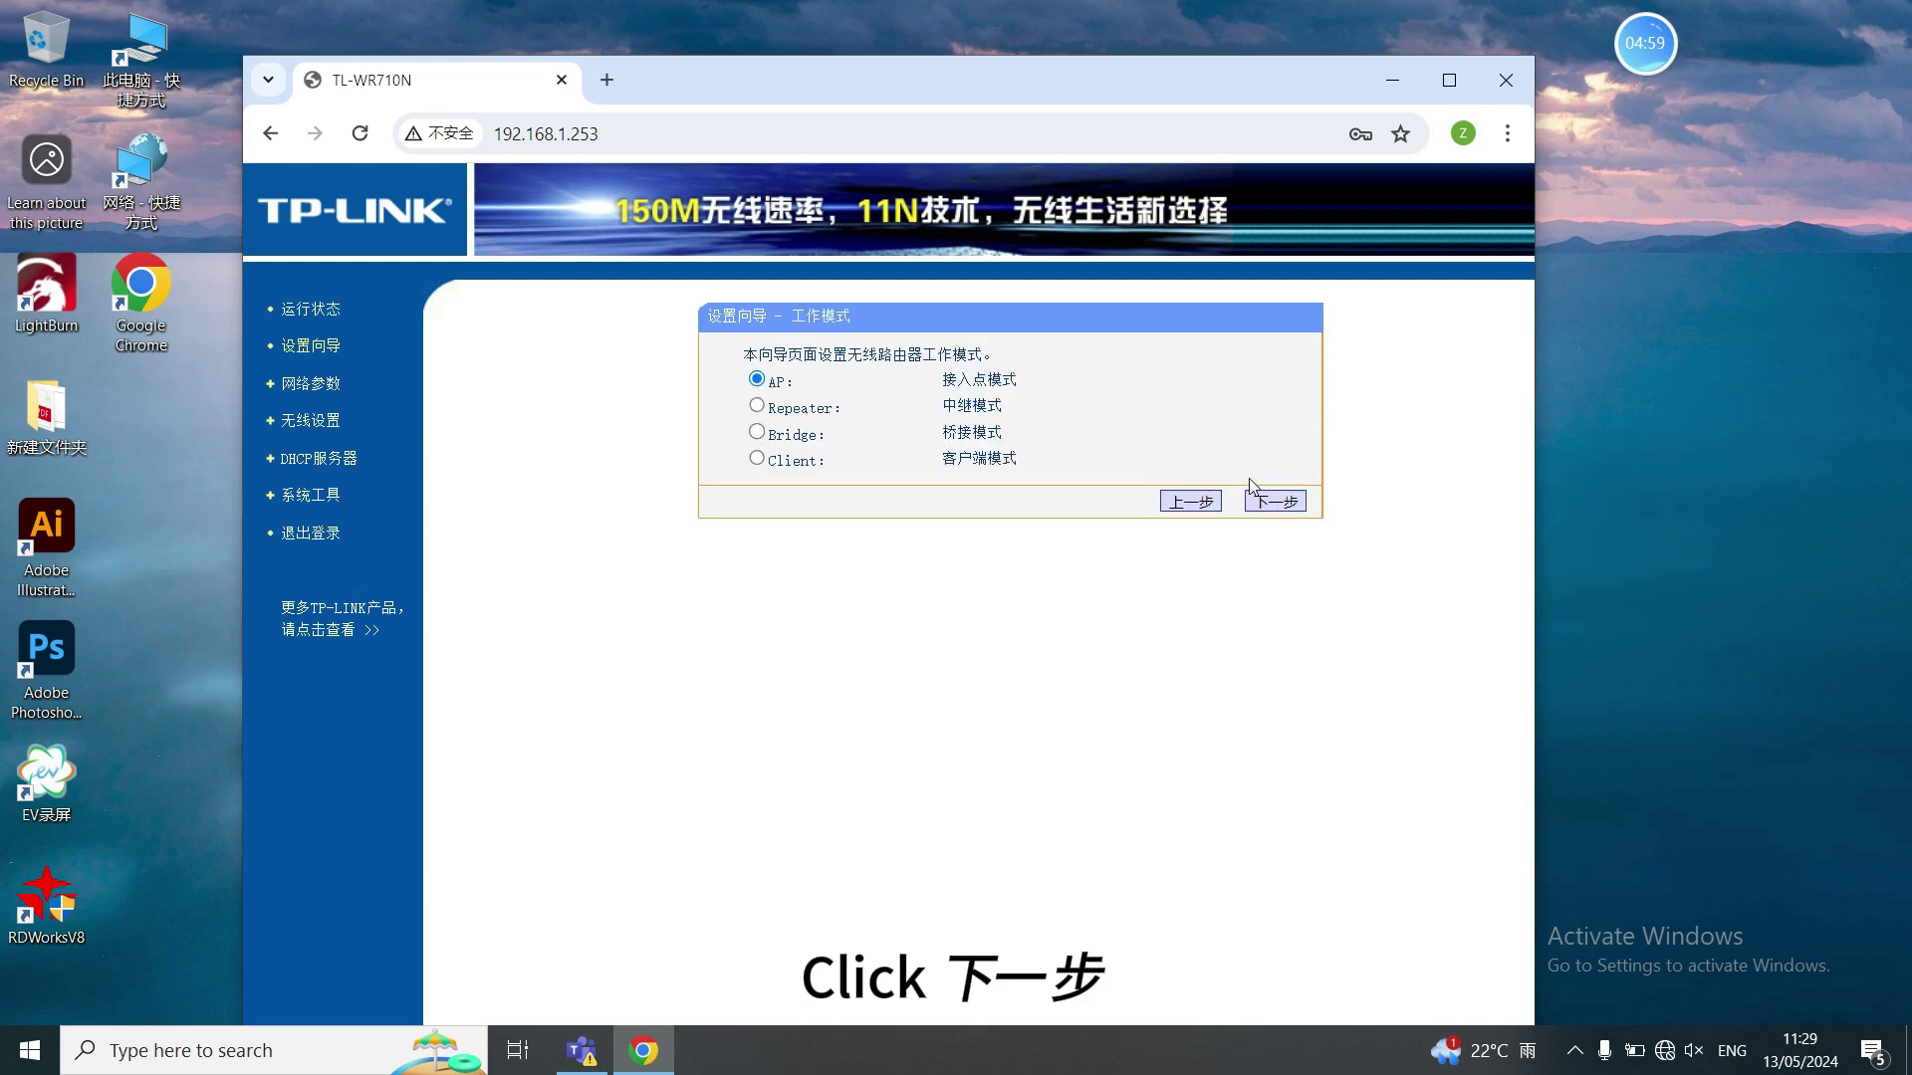
pyautogui.click(757, 460)
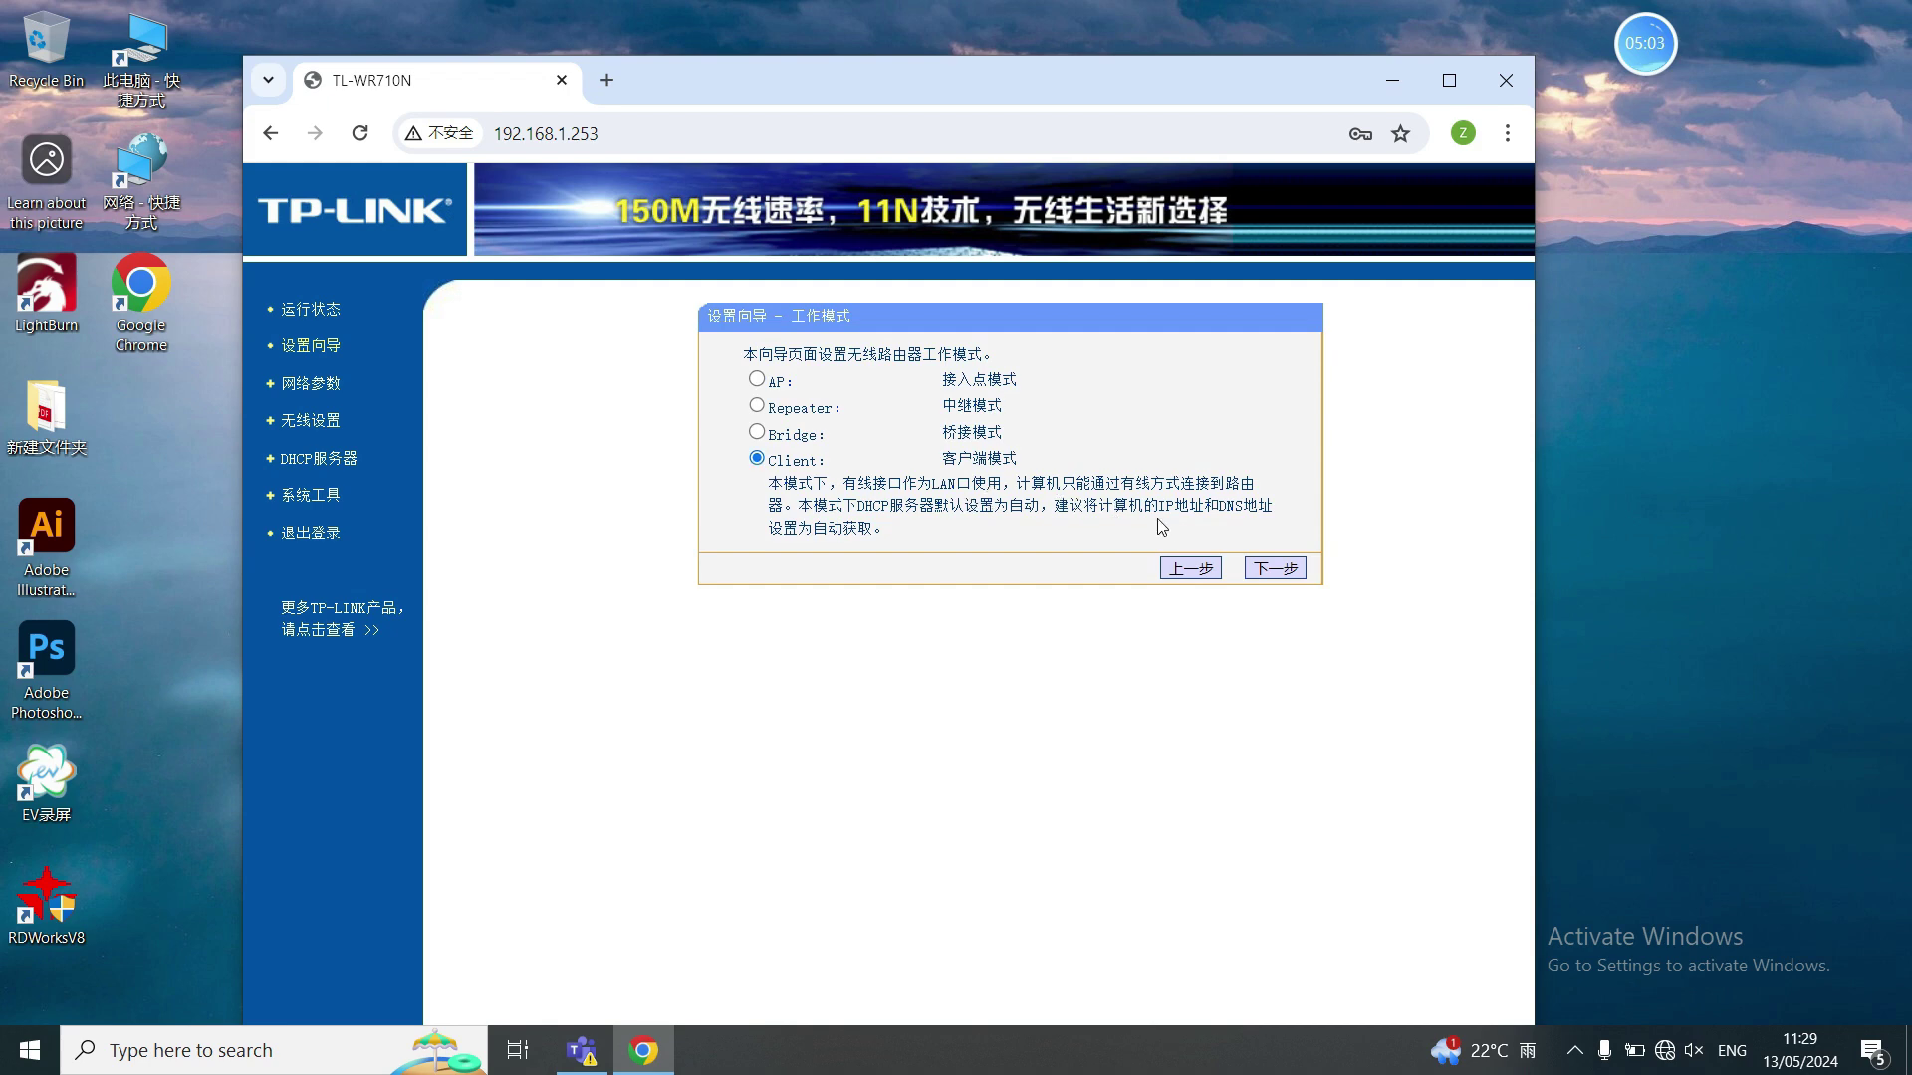
pyautogui.click(1272, 571)
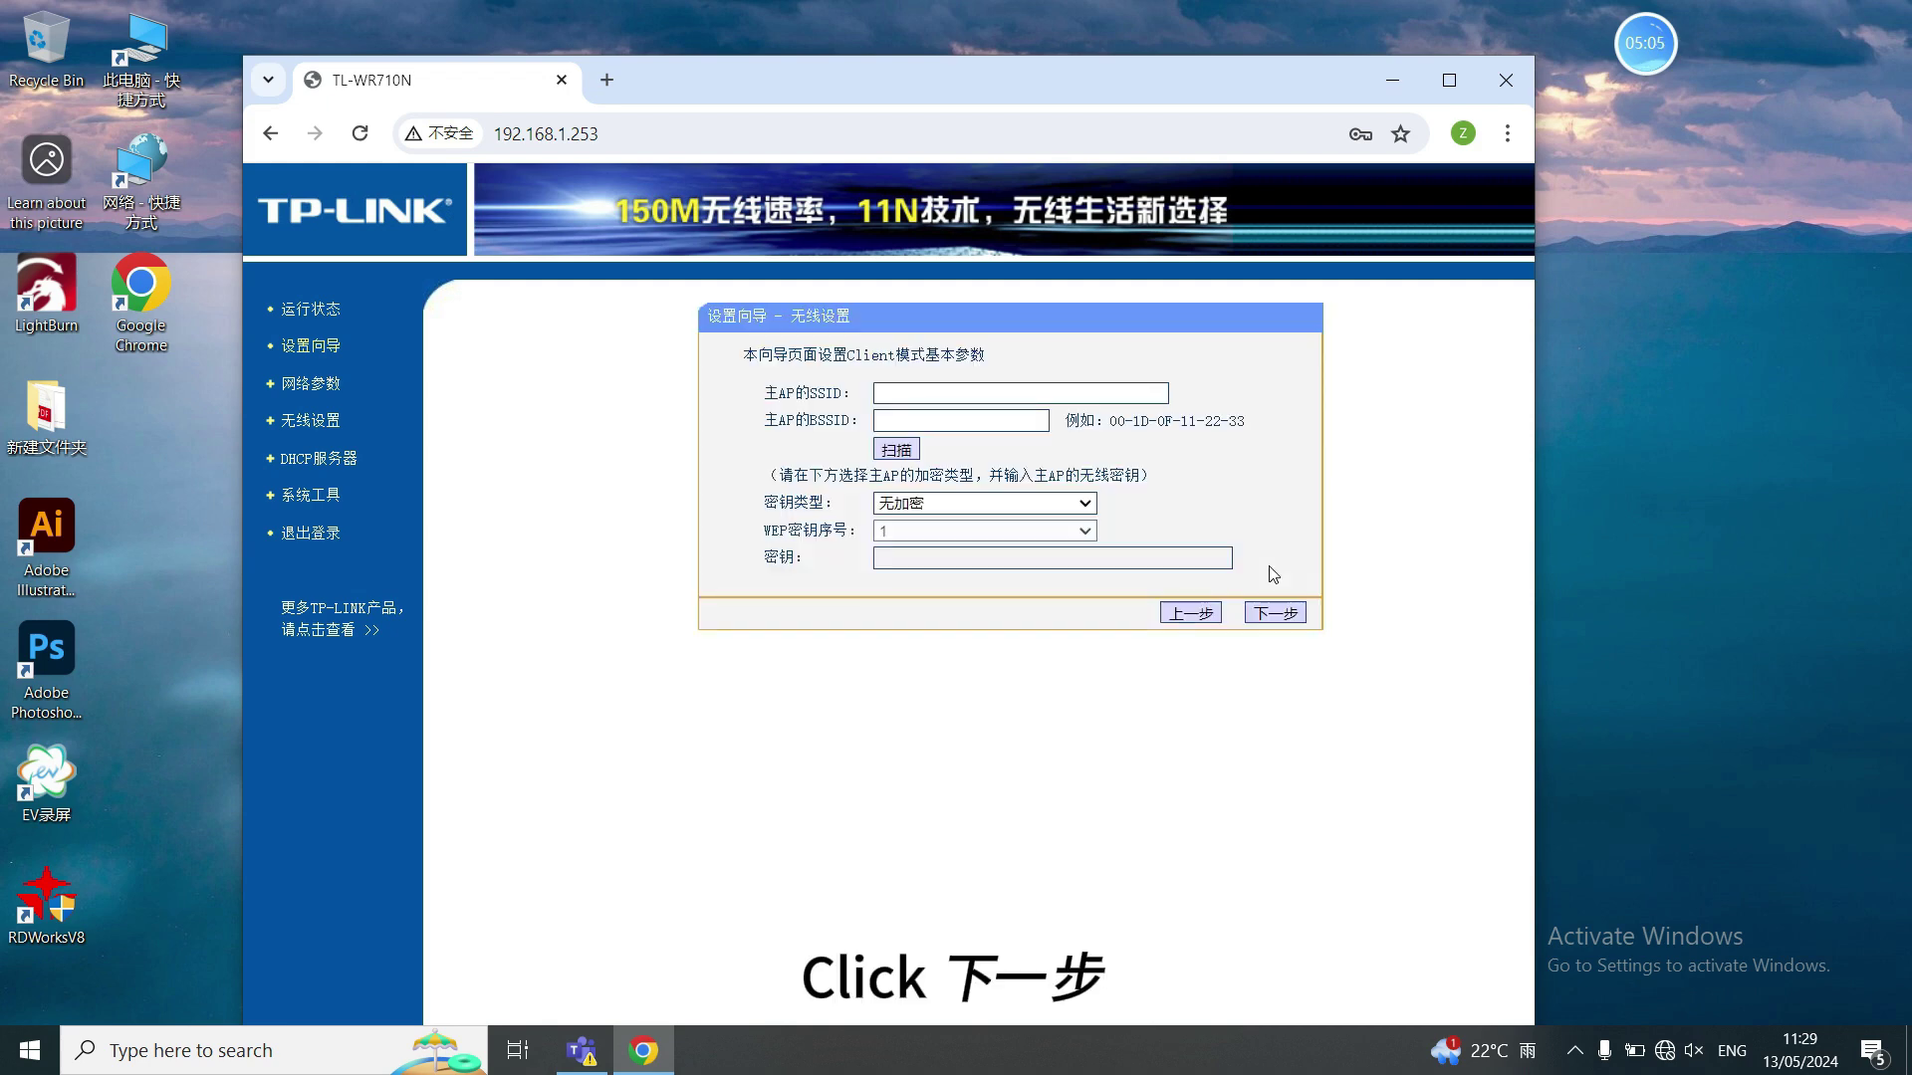
# - Scan networks, connect to the first KEJI access point, and enter its WiFi password
pyautogui.click(910, 454)
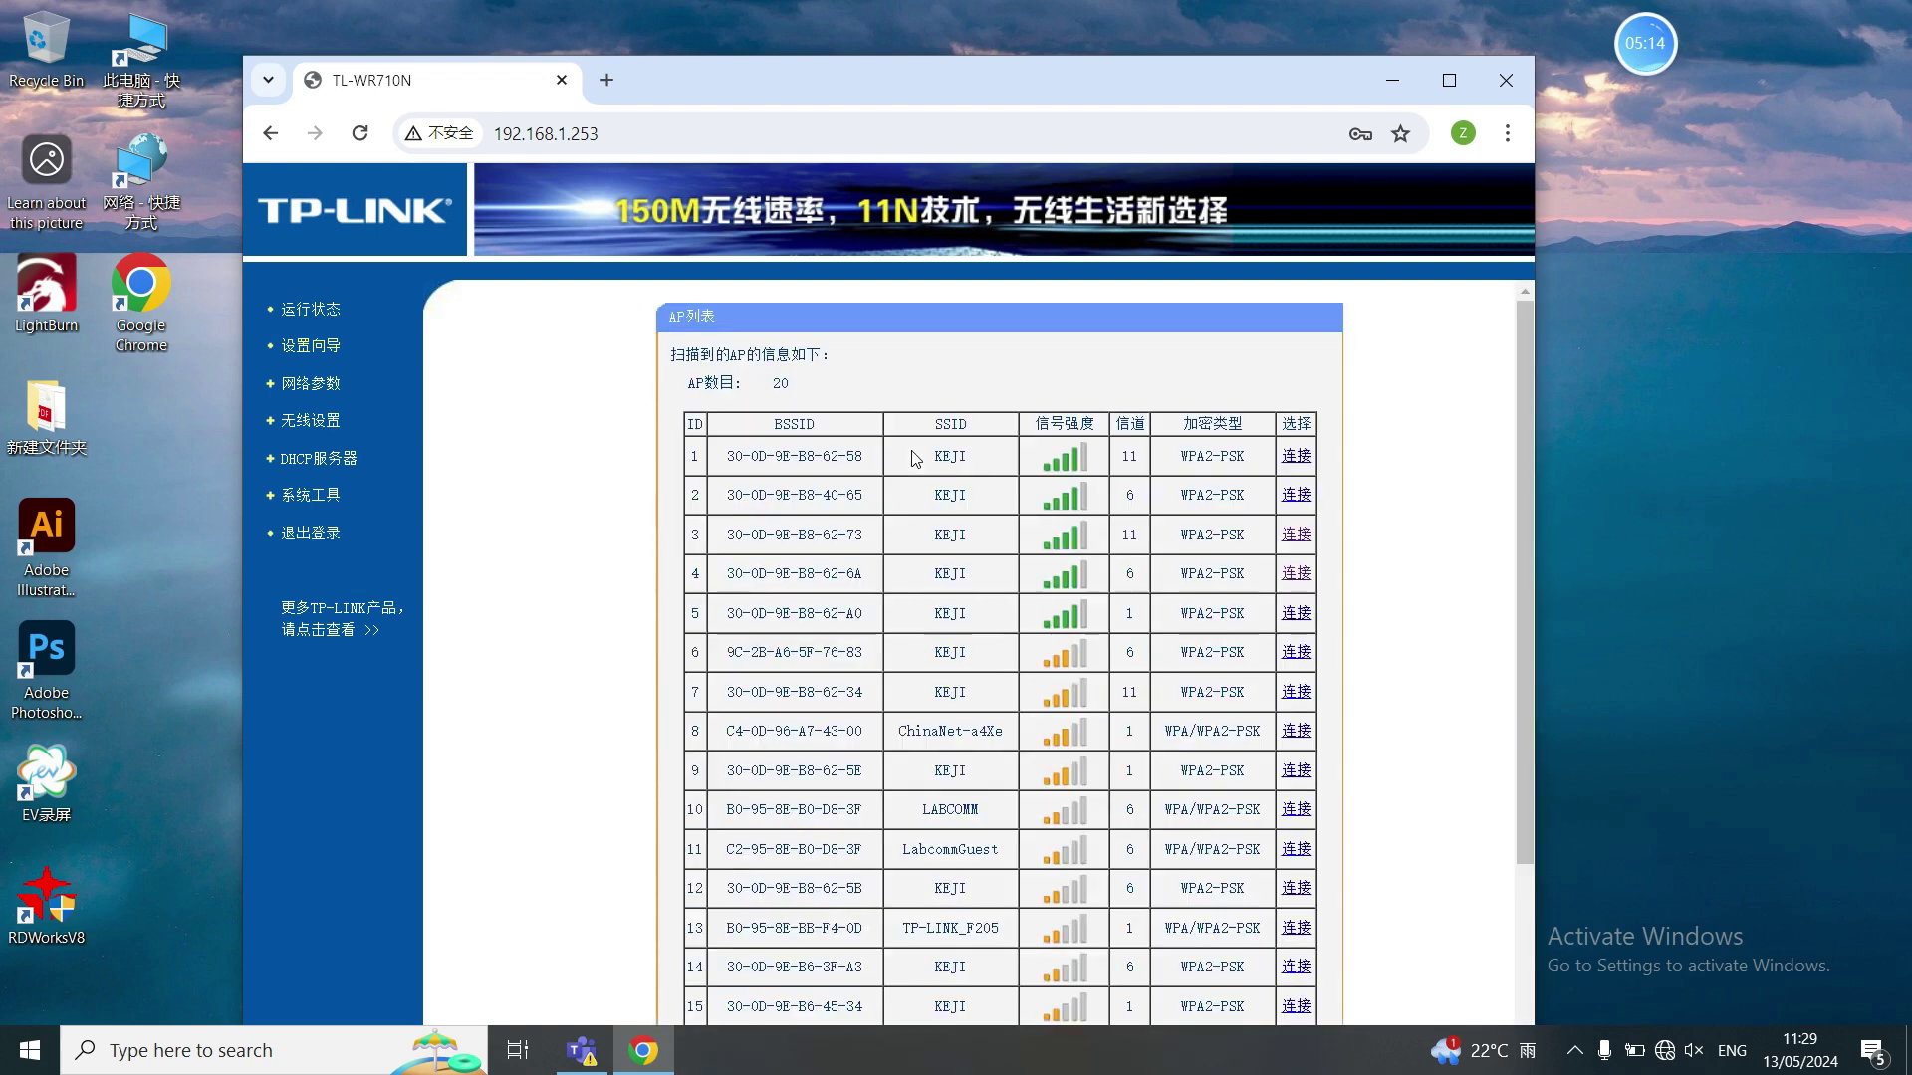
pyautogui.click(1295, 457)
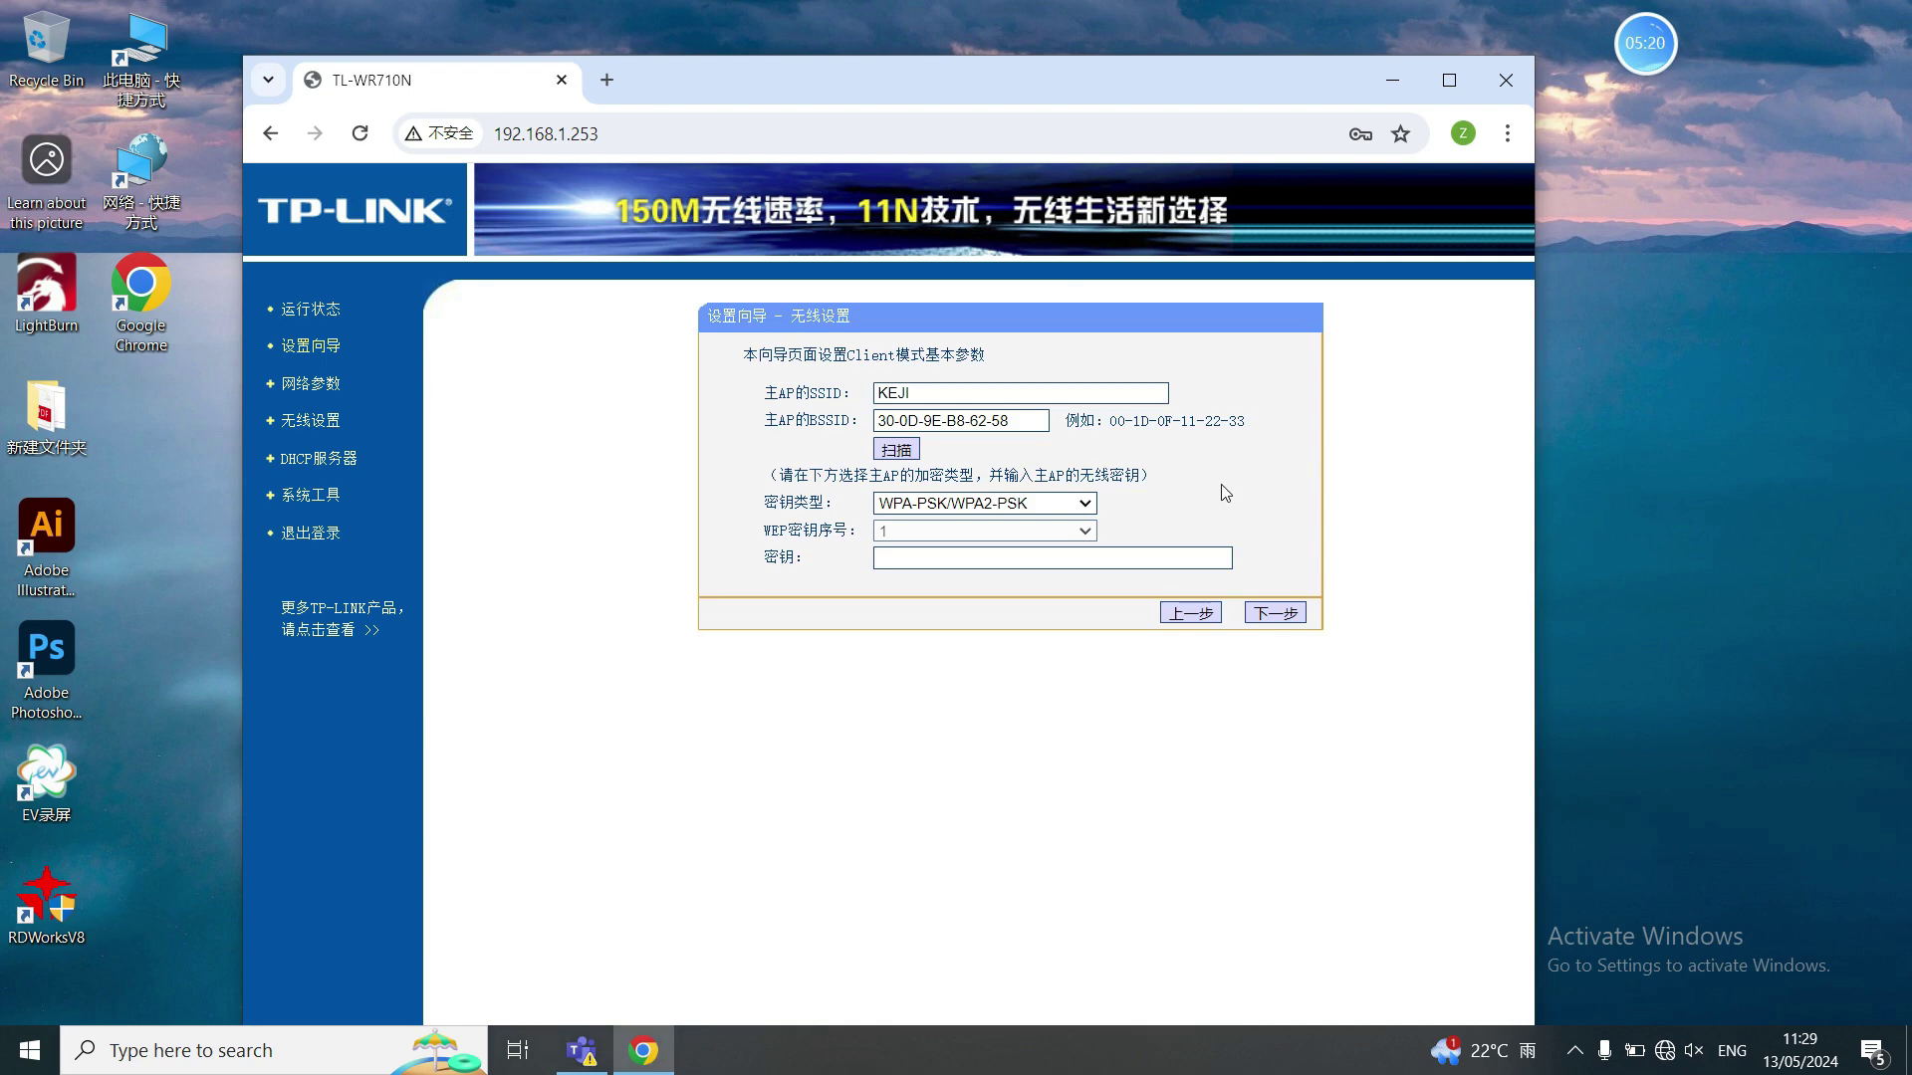
pyautogui.click(994, 557)
pyautogui.click(1031, 606)
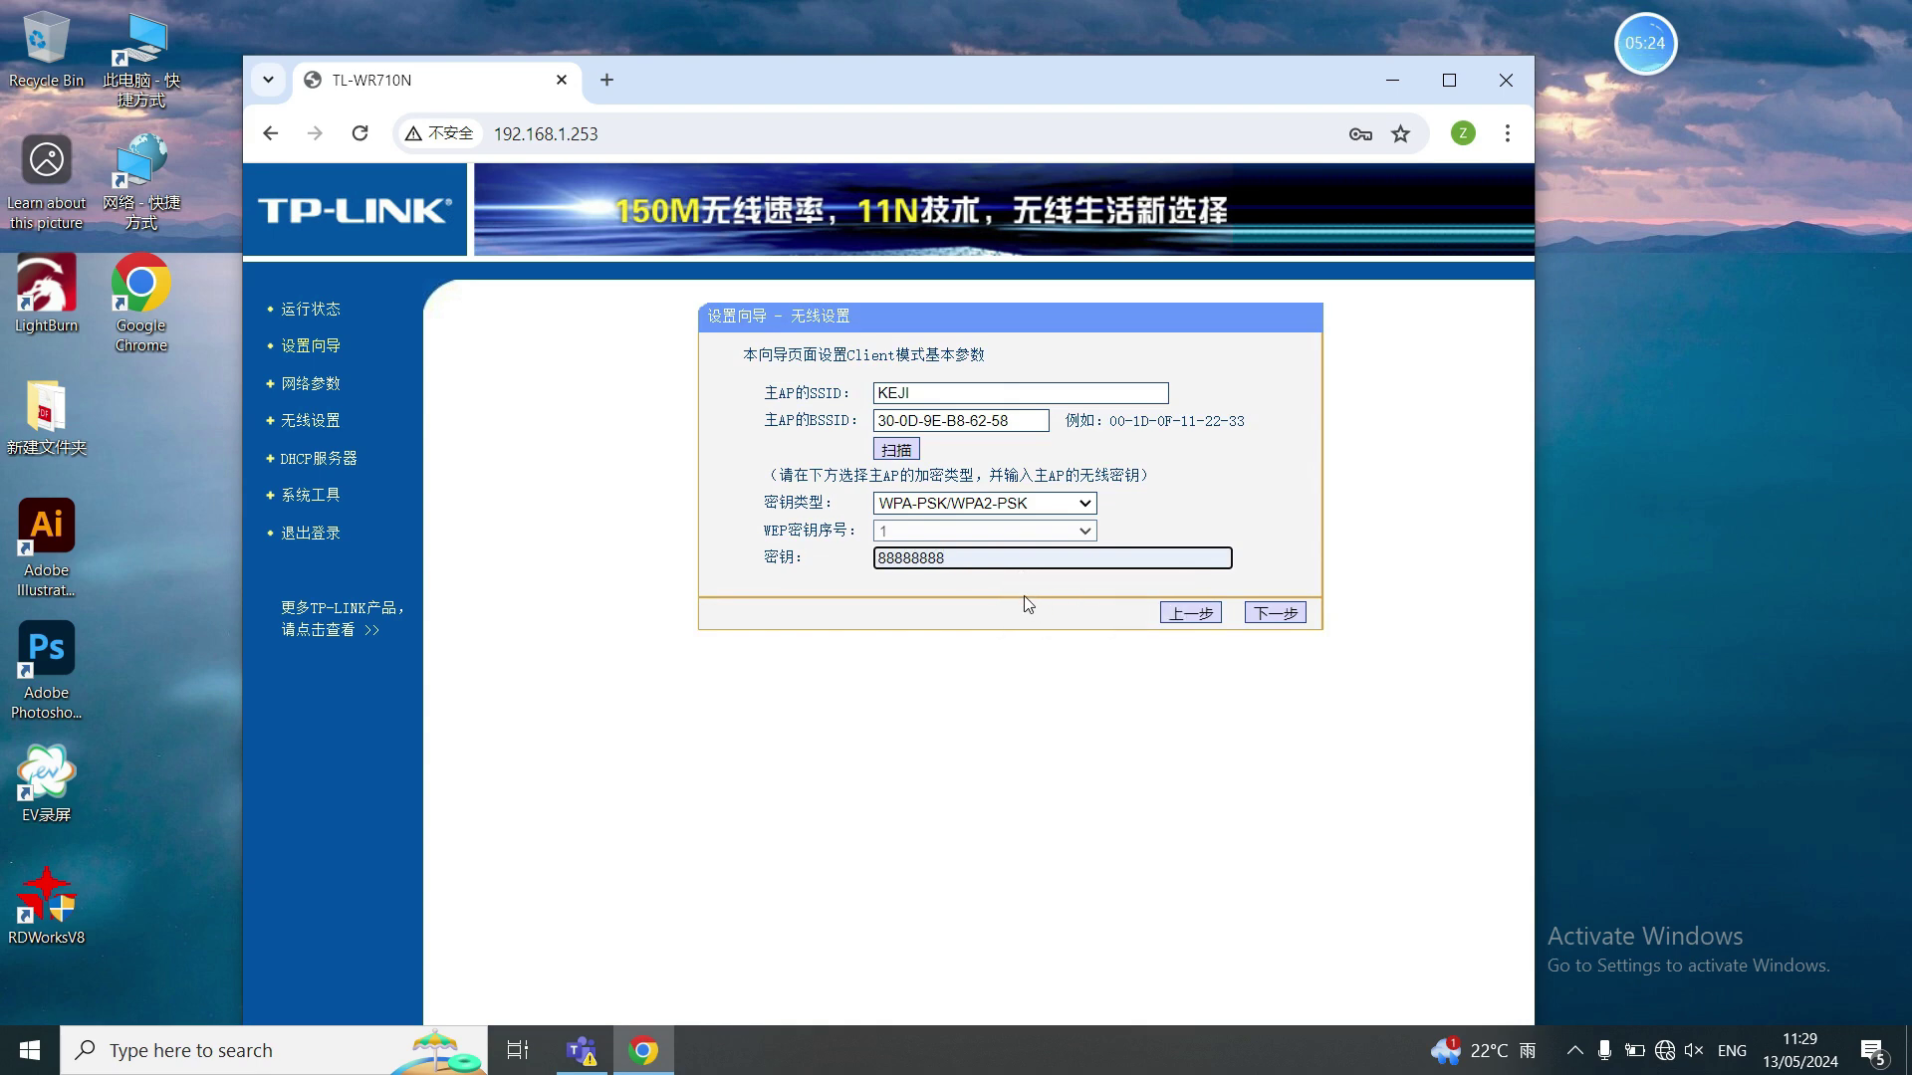
pyautogui.click(1275, 615)
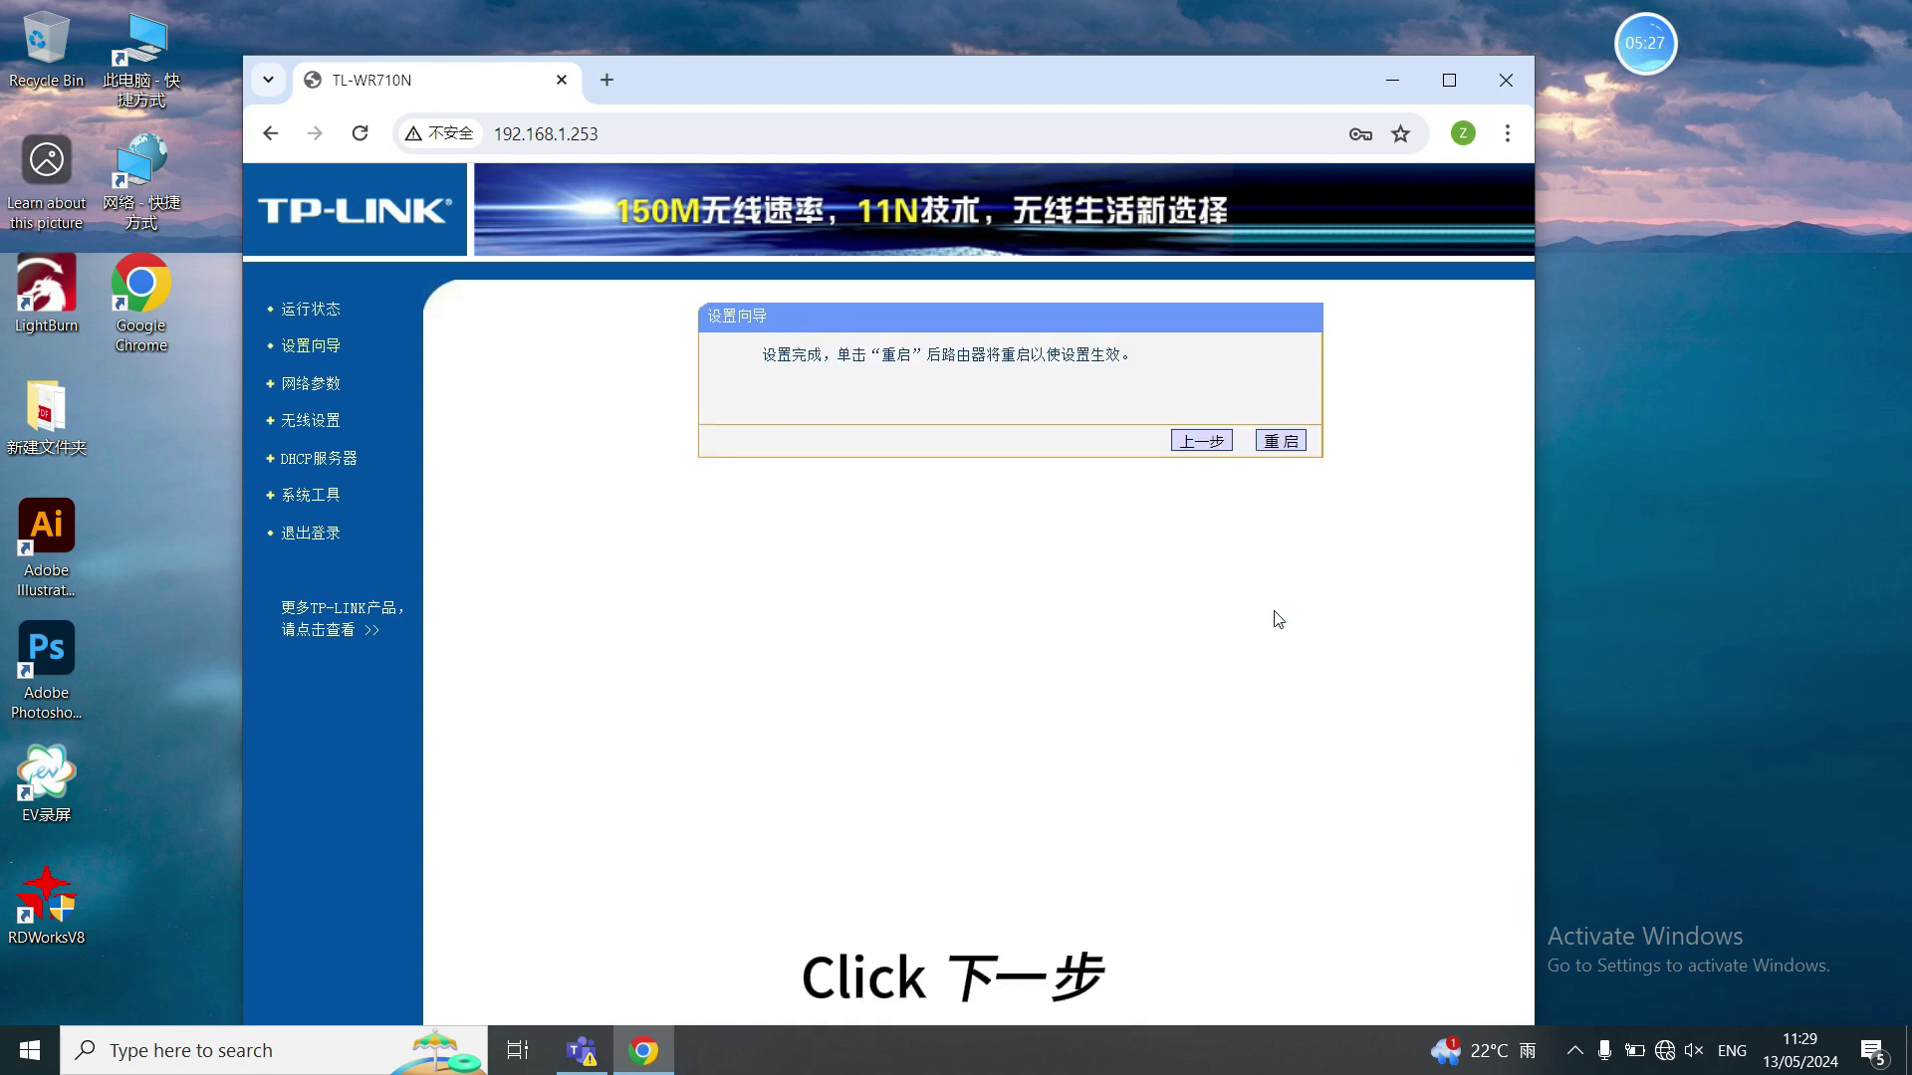
# - Restart the TP-Link router to apply its new settings, then close Chrome
pyautogui.click(1283, 443)
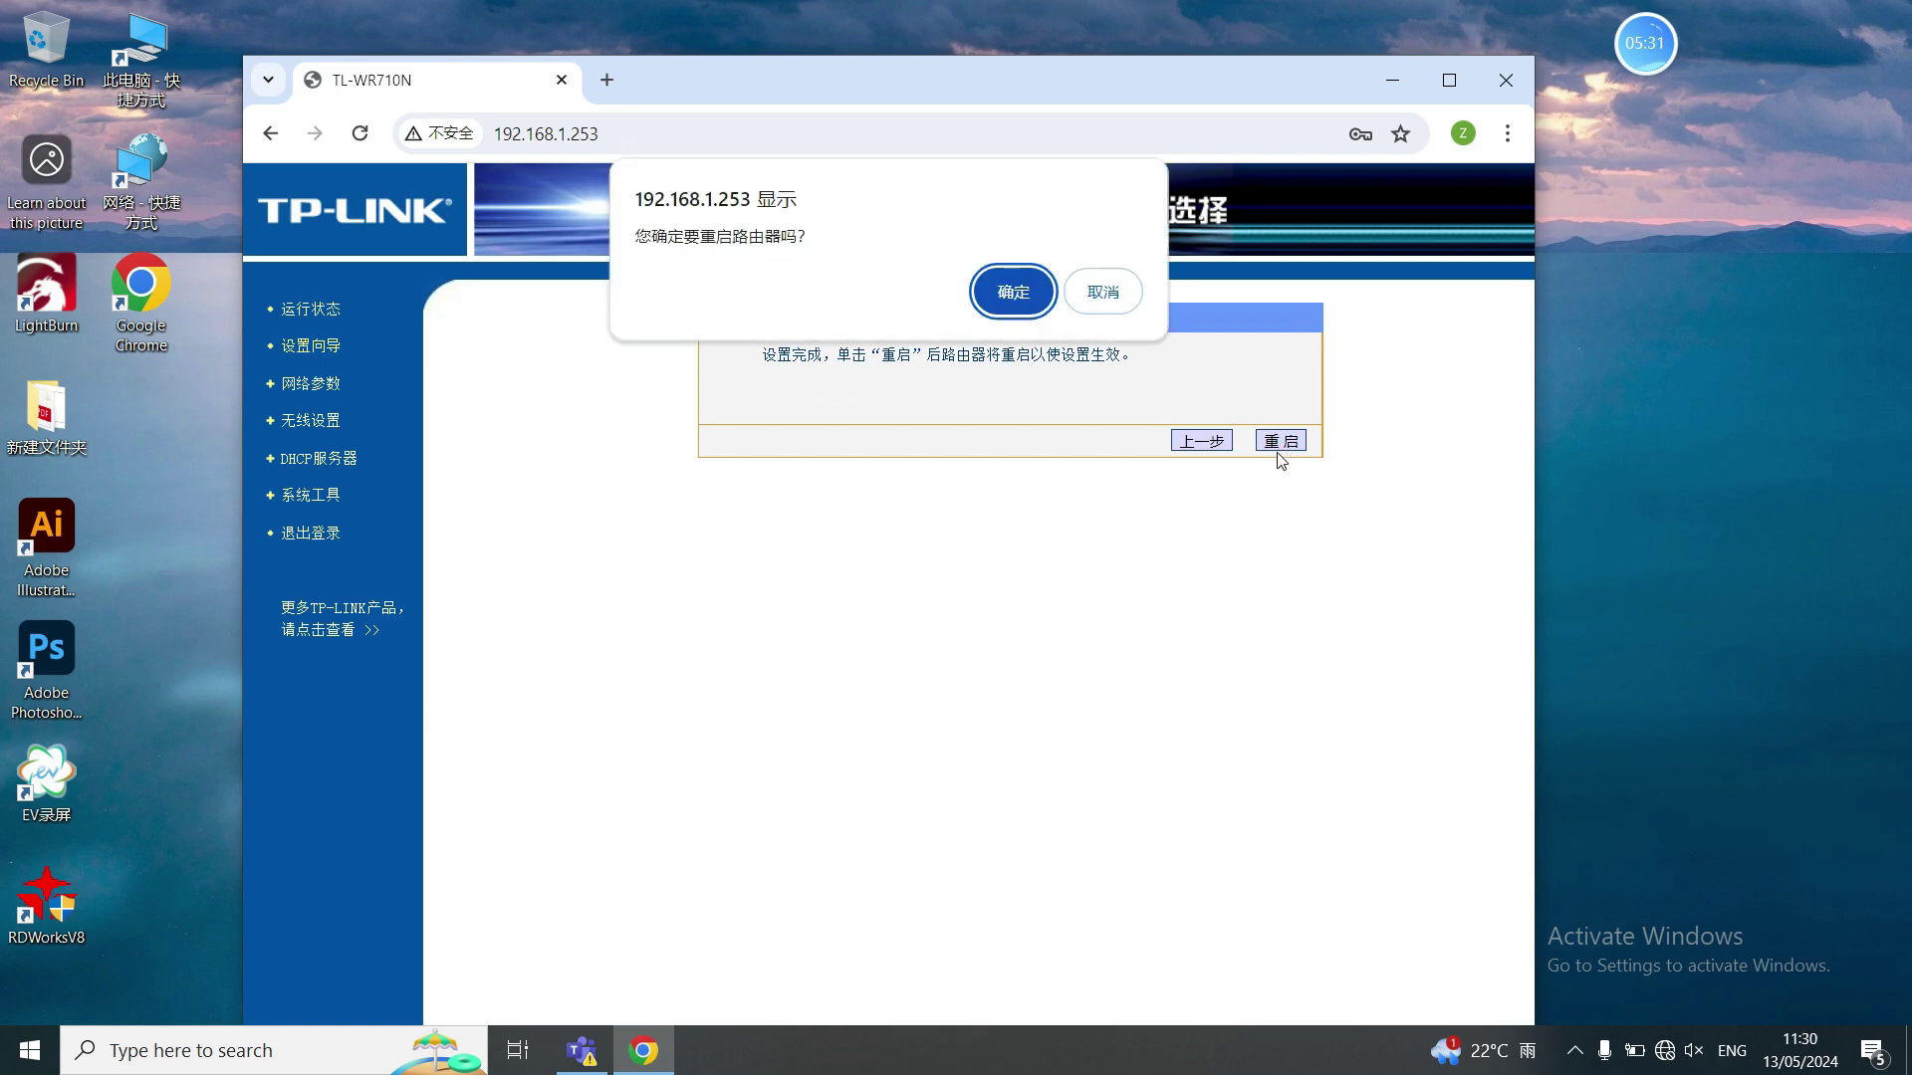
pyautogui.click(1001, 291)
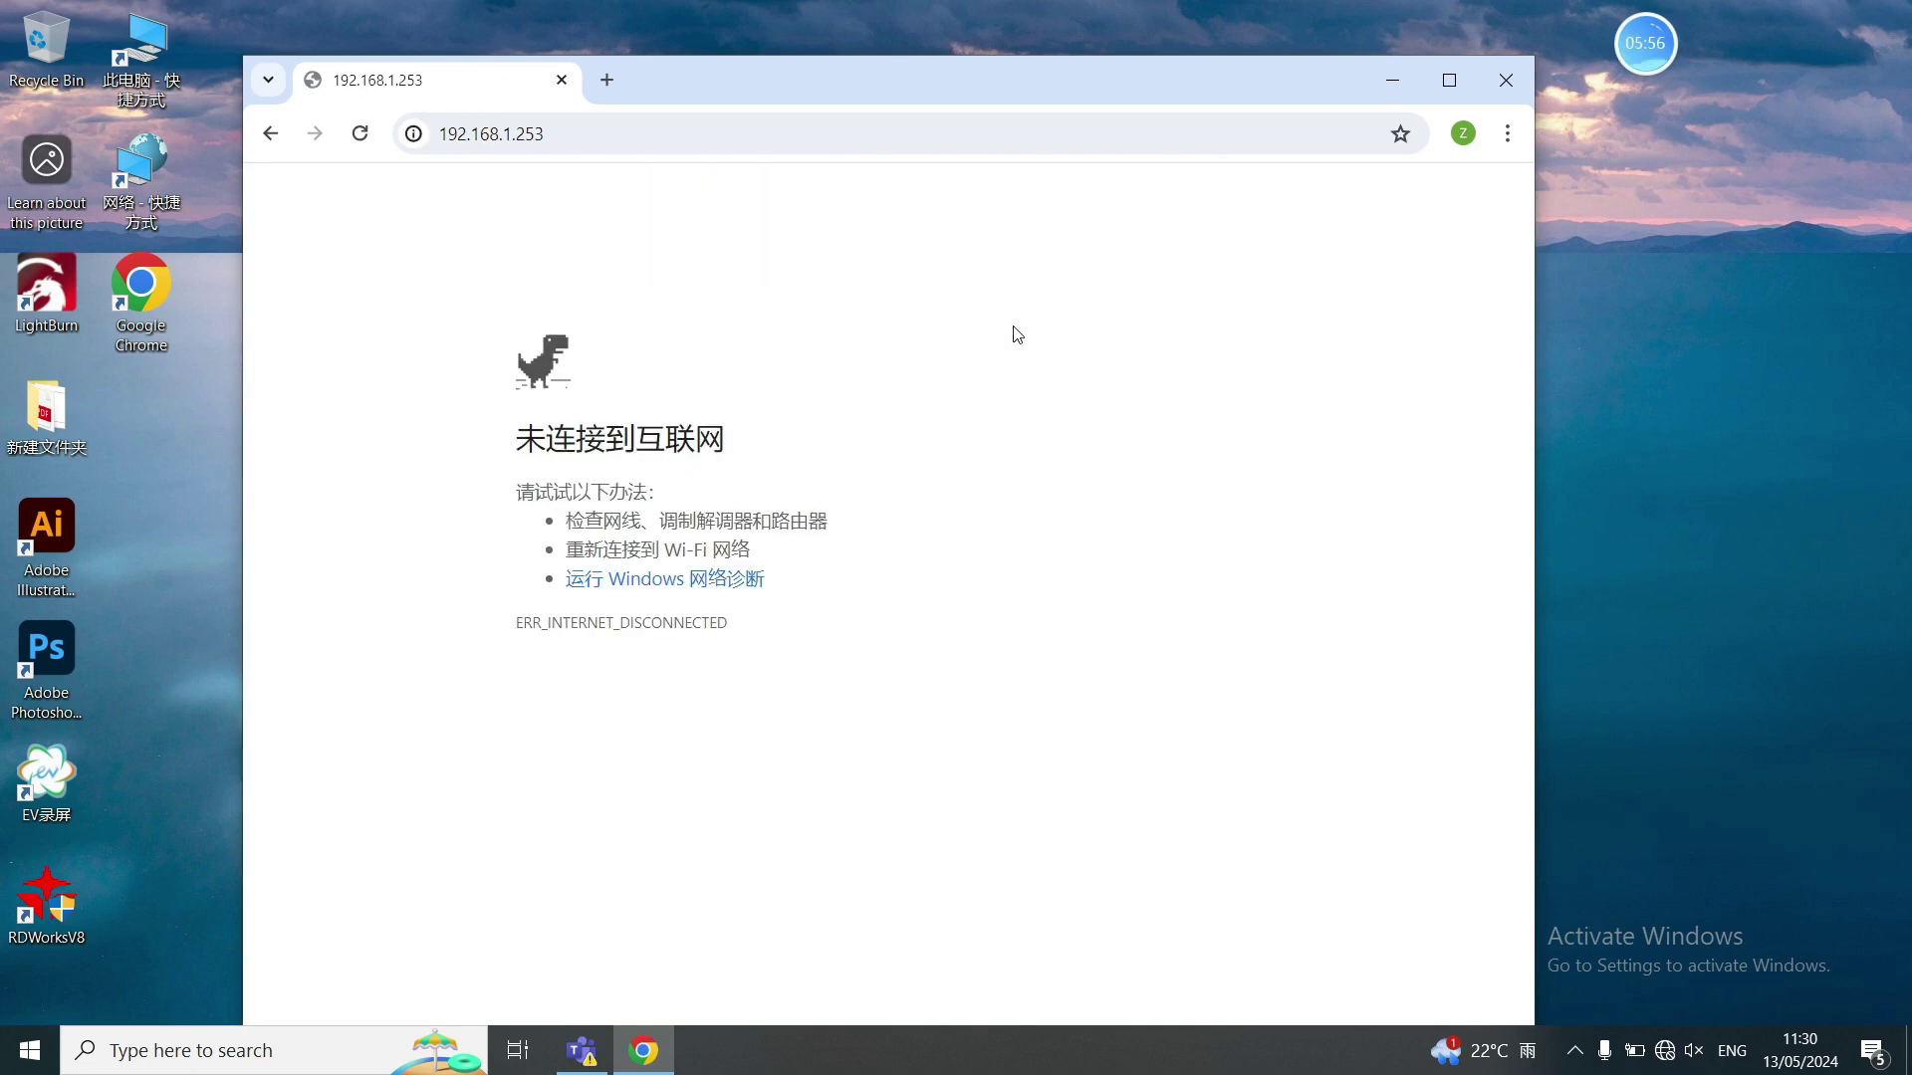
pyautogui.click(1534, 91)
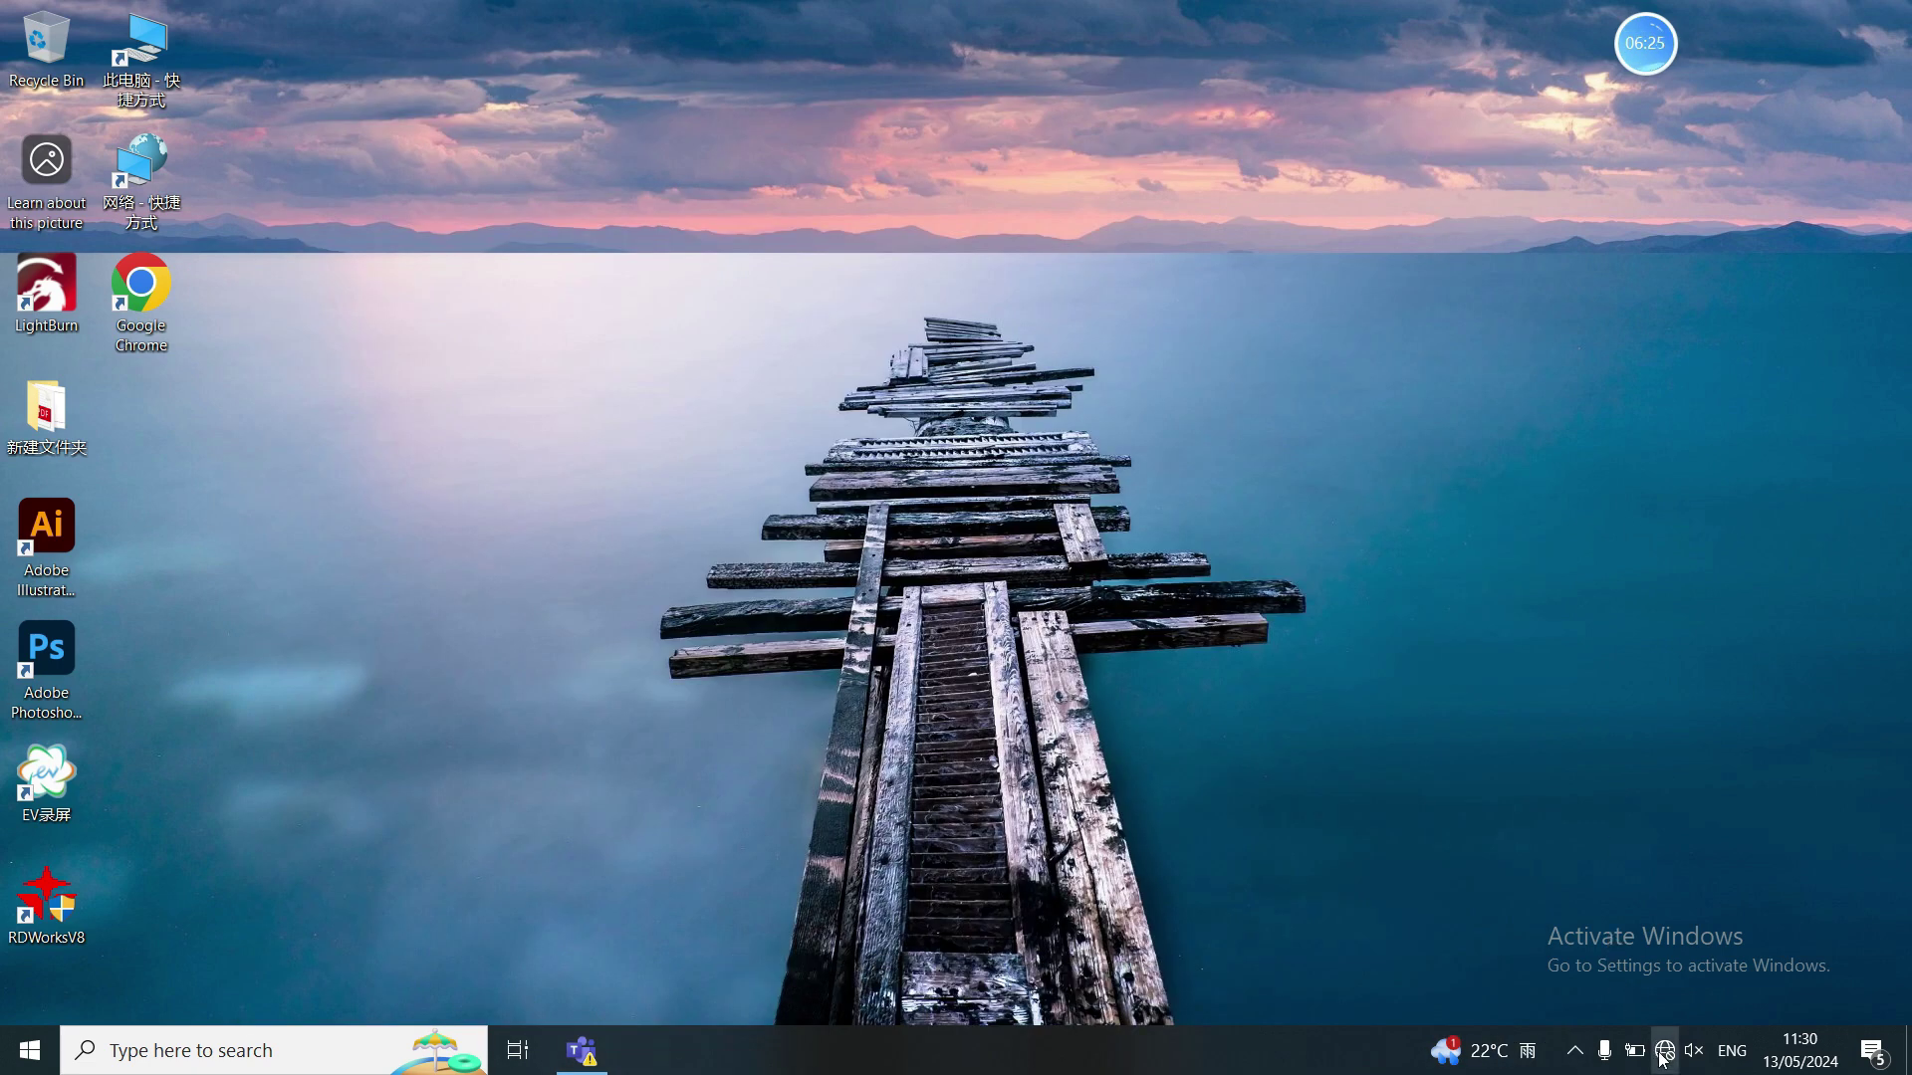
# - Connect the PC to the KEJI Wi-Fi network from the taskbar network list
pyautogui.click(1664, 1053)
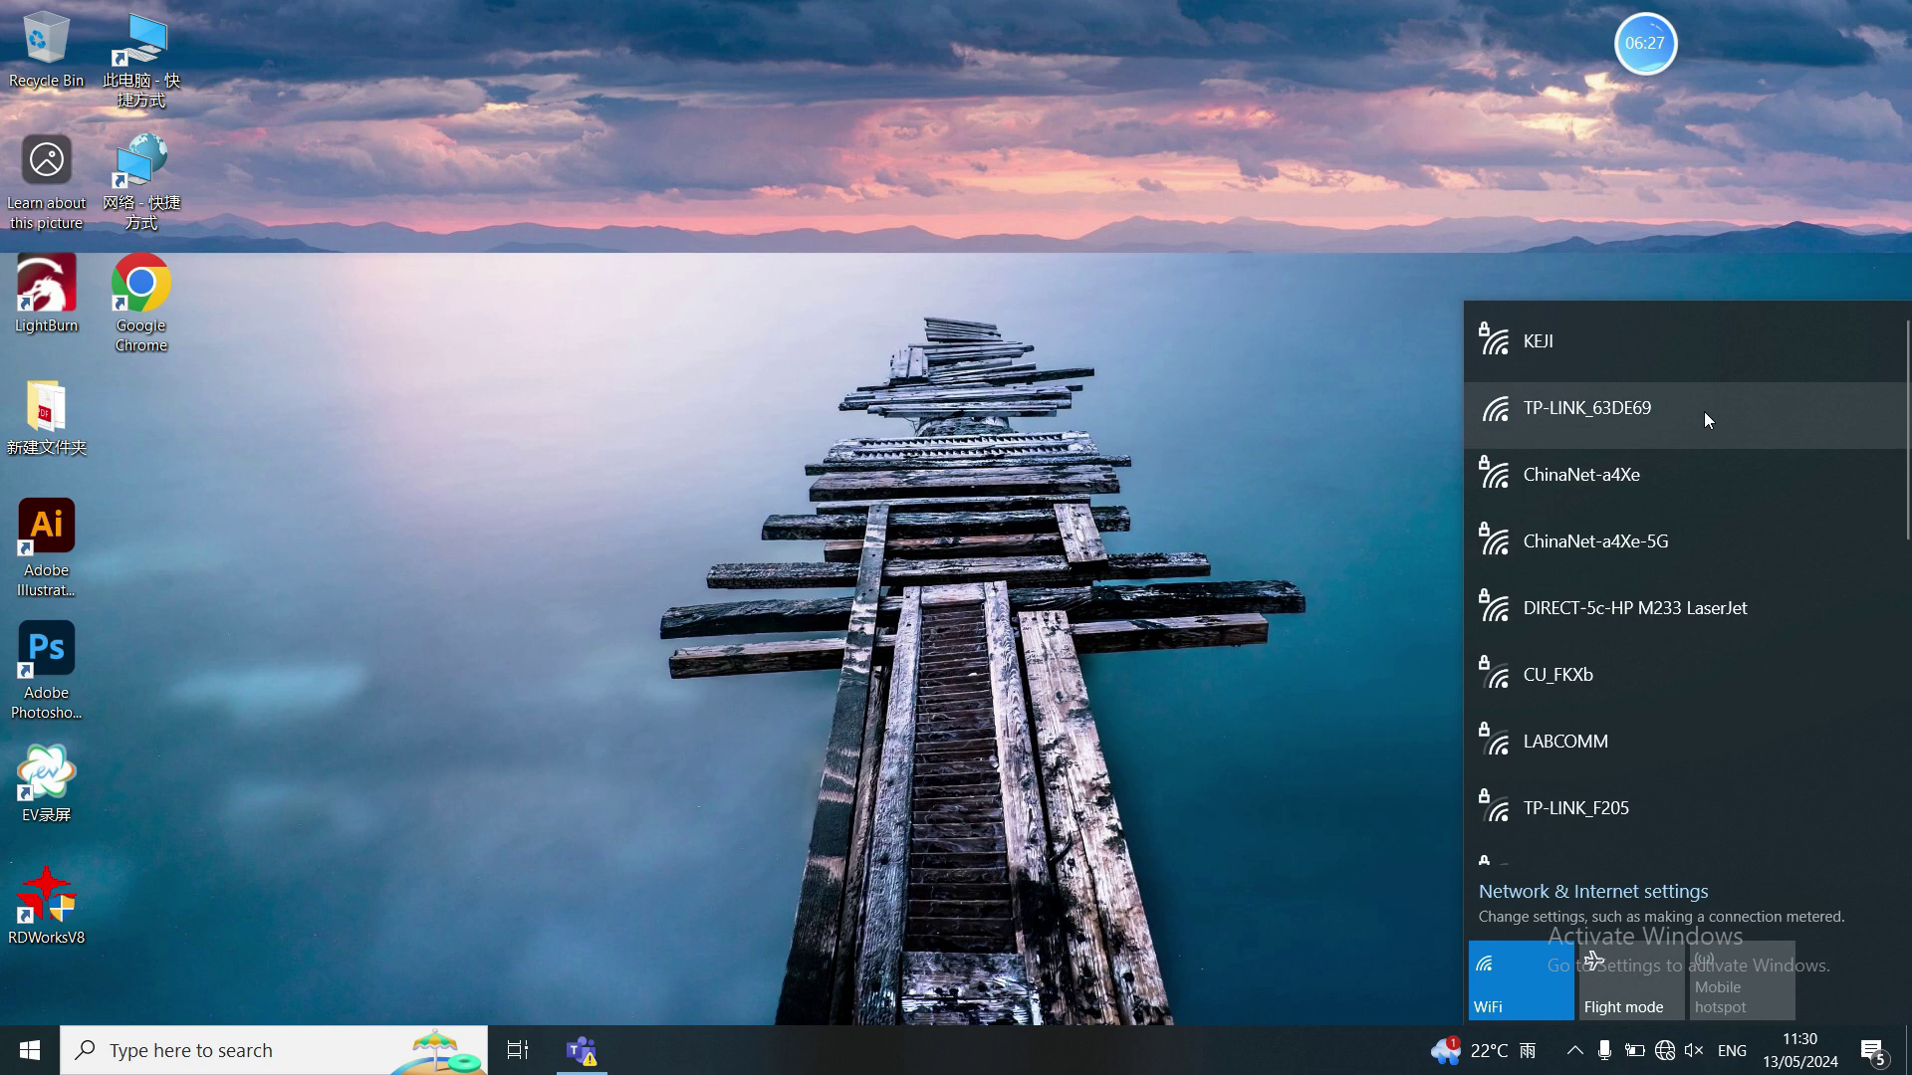
pyautogui.scroll(-5, 1722, 369)
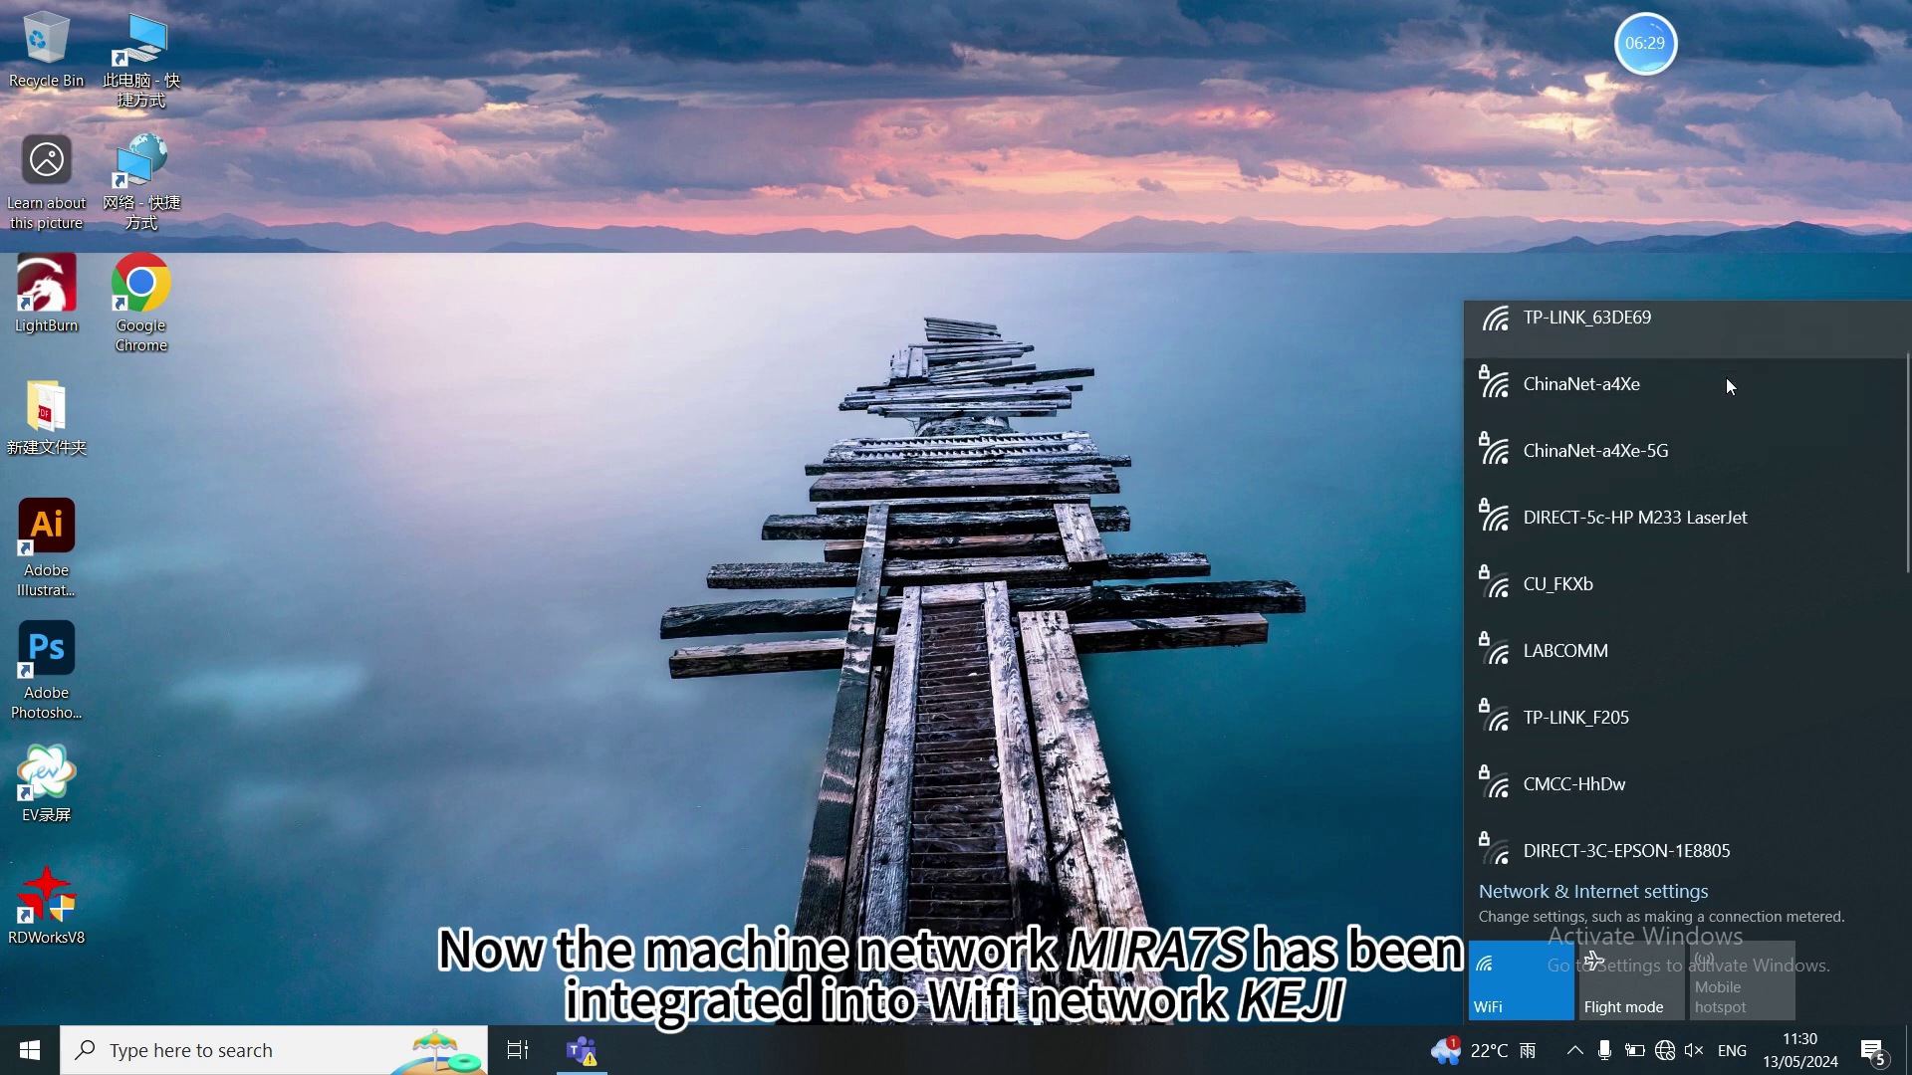
pyautogui.scroll(-3, 1724, 380)
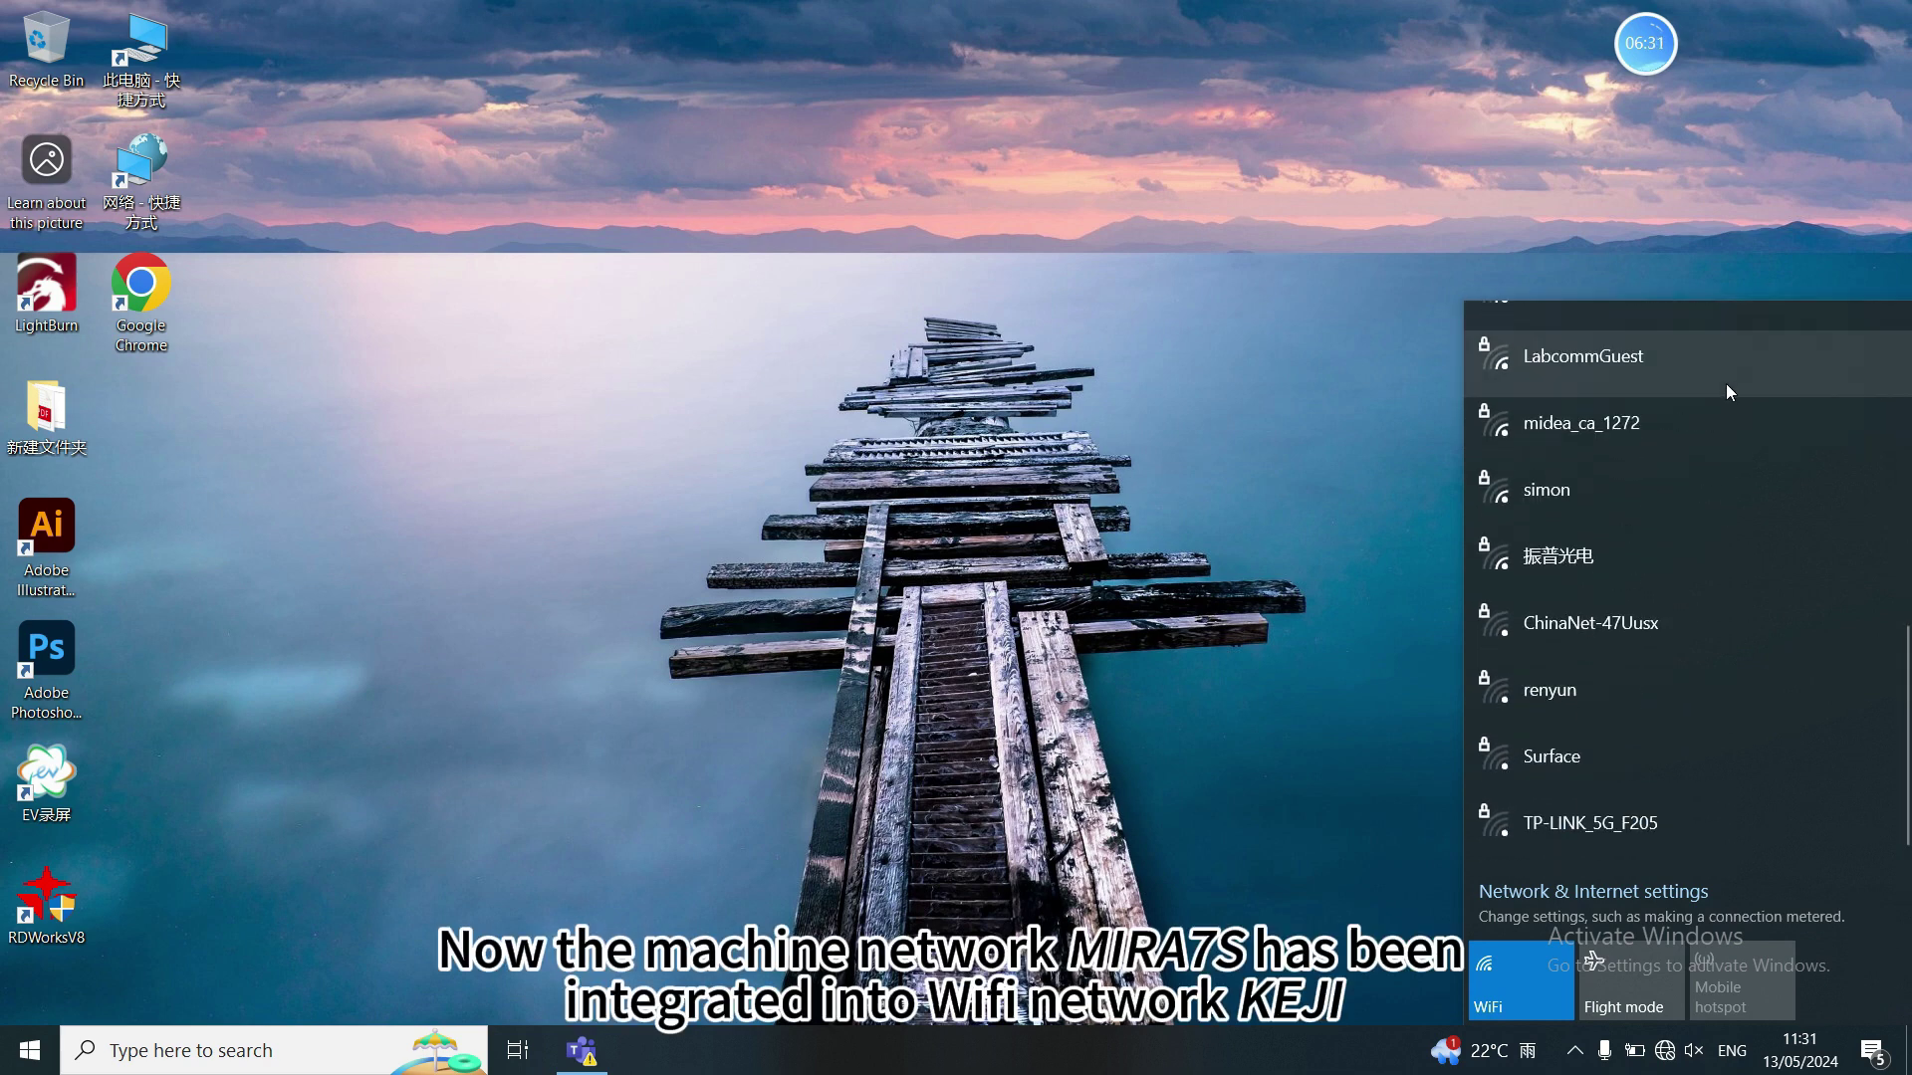
pyautogui.scroll(6, 1727, 391)
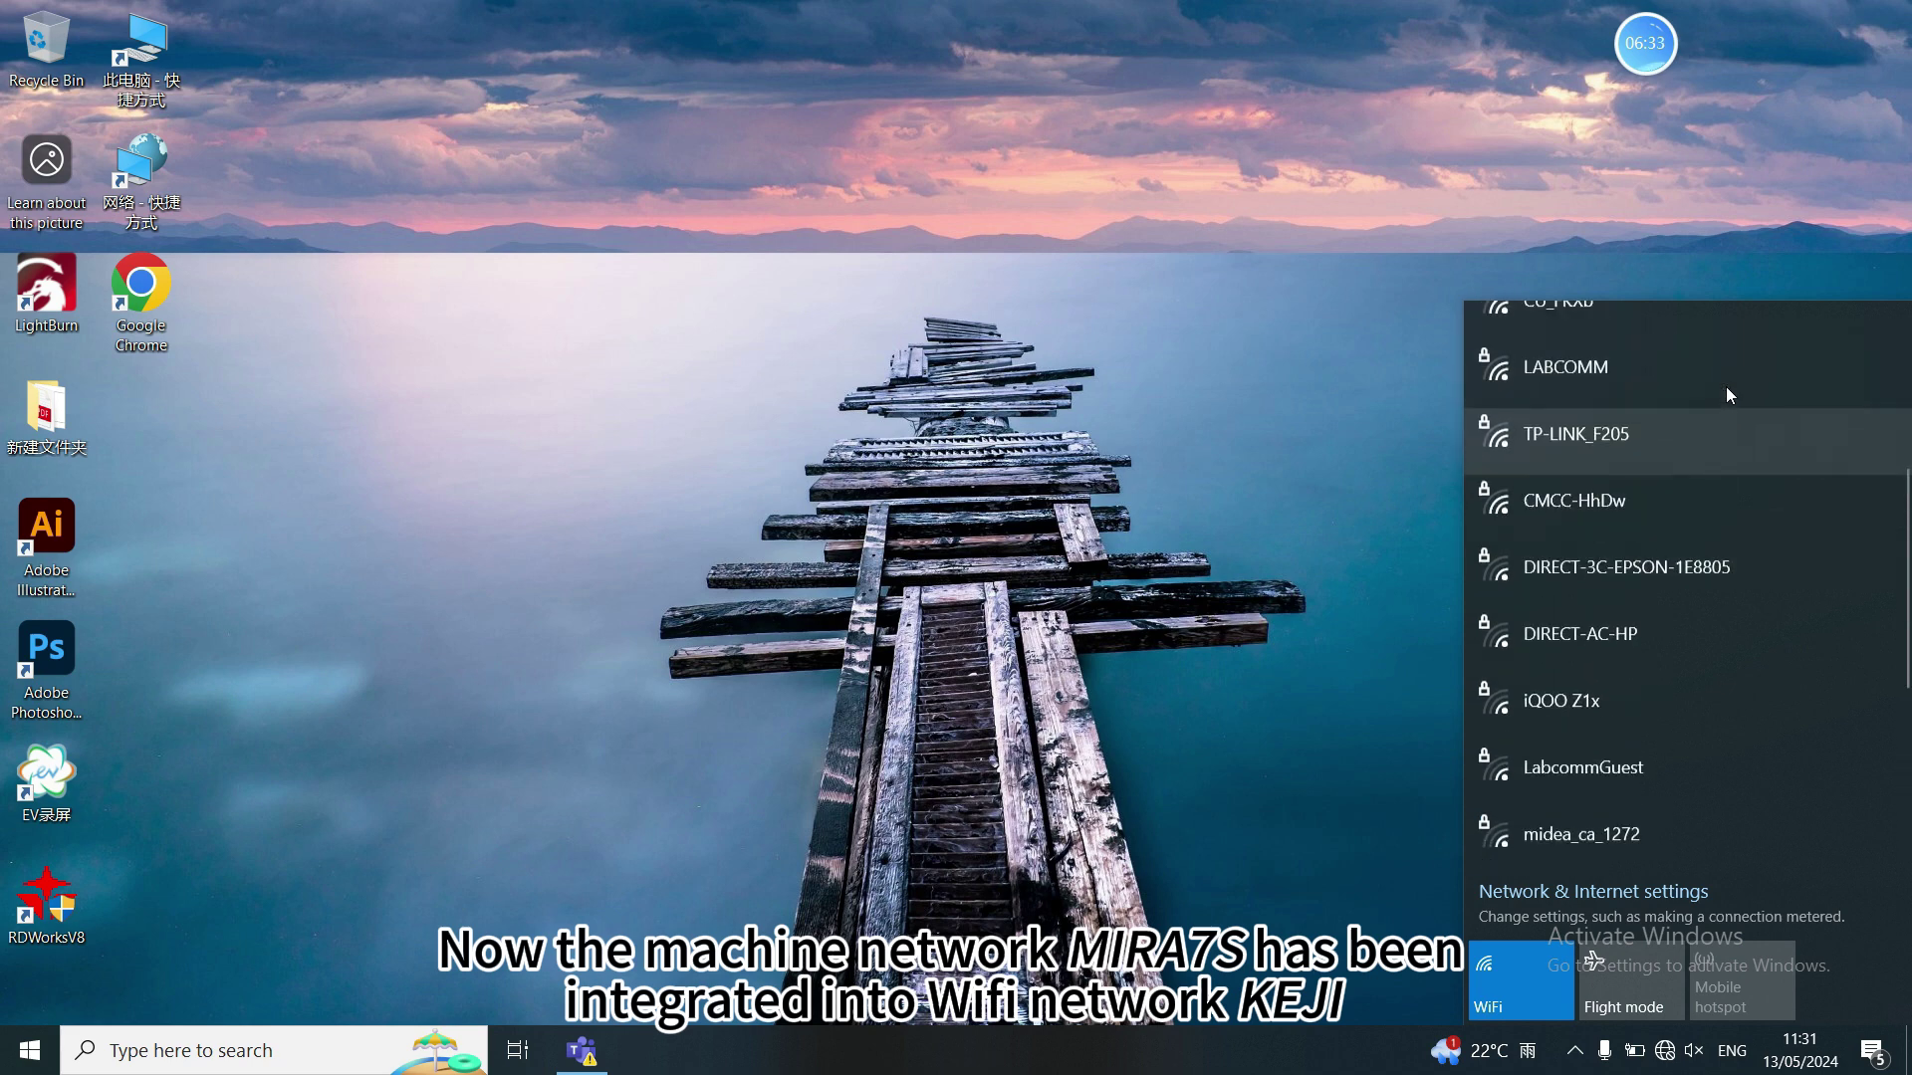
pyautogui.scroll(2, 1731, 396)
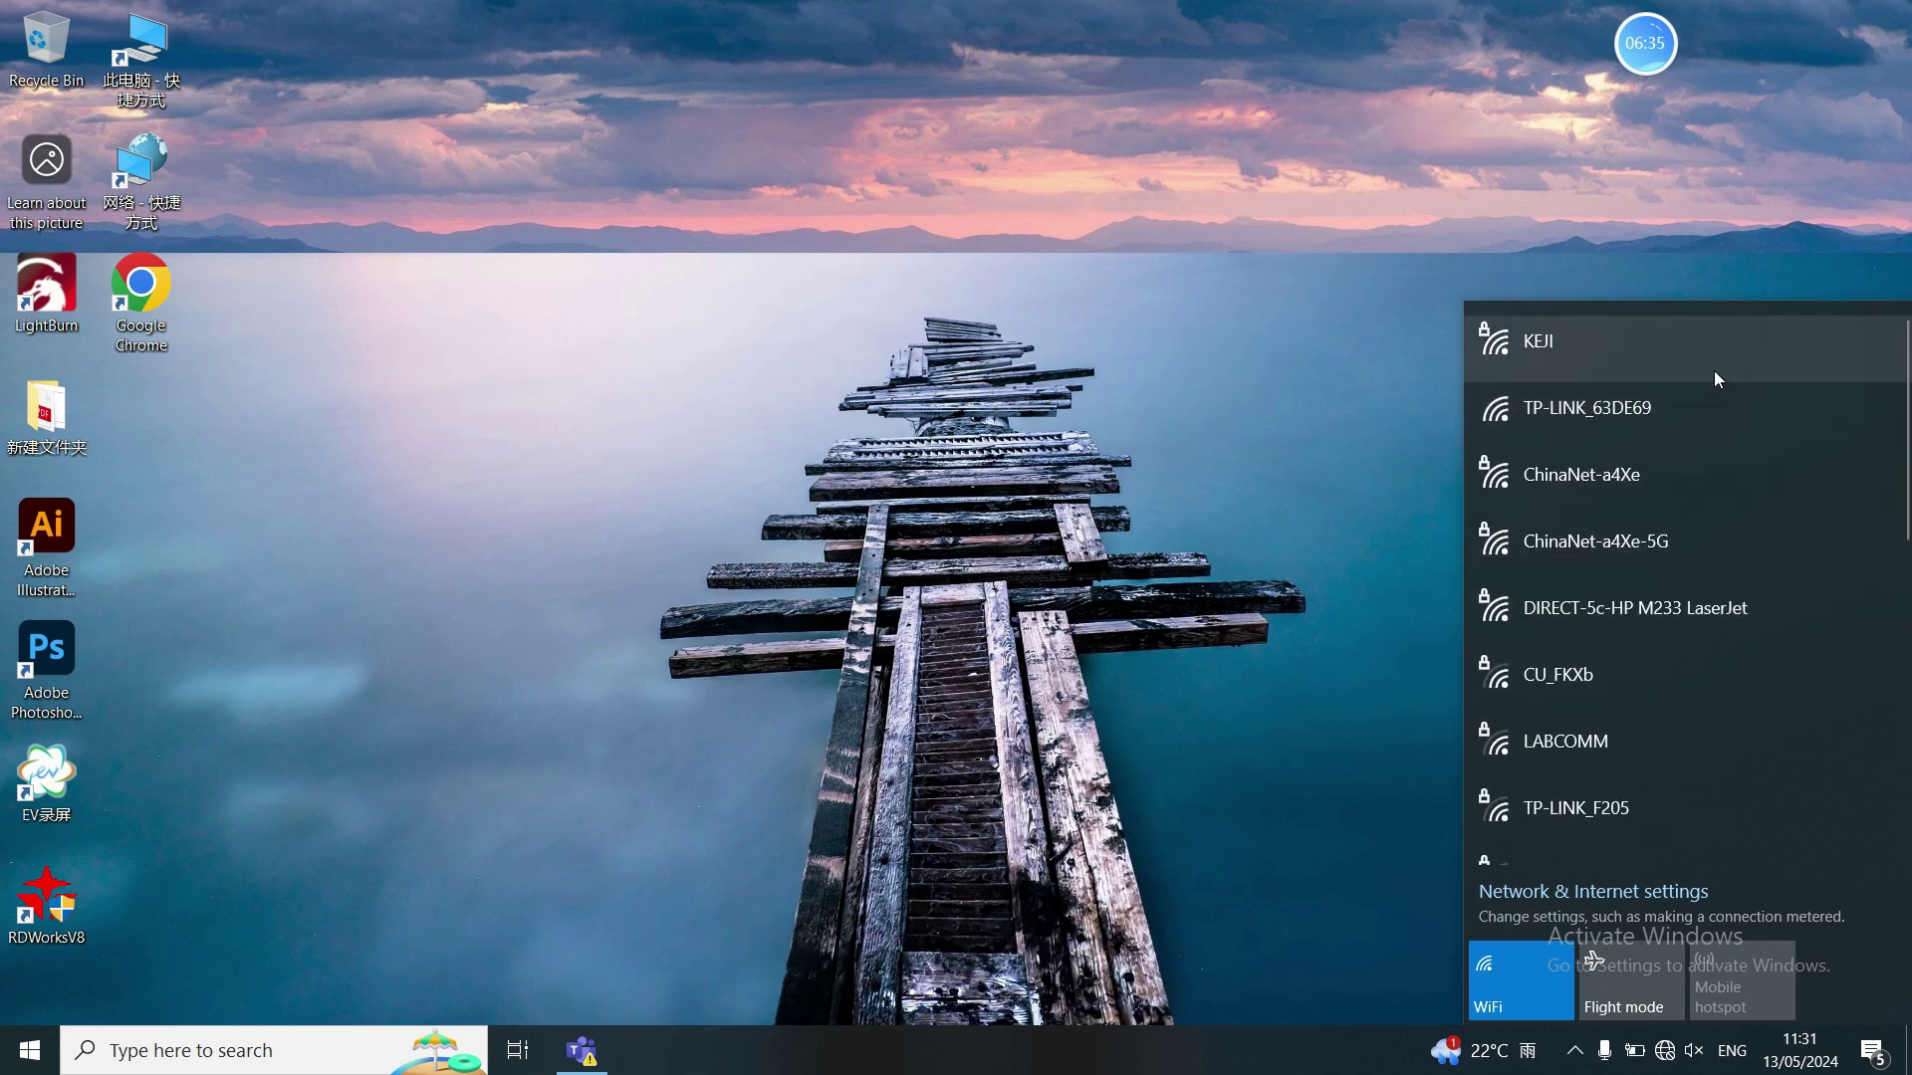
pyautogui.click(1712, 370)
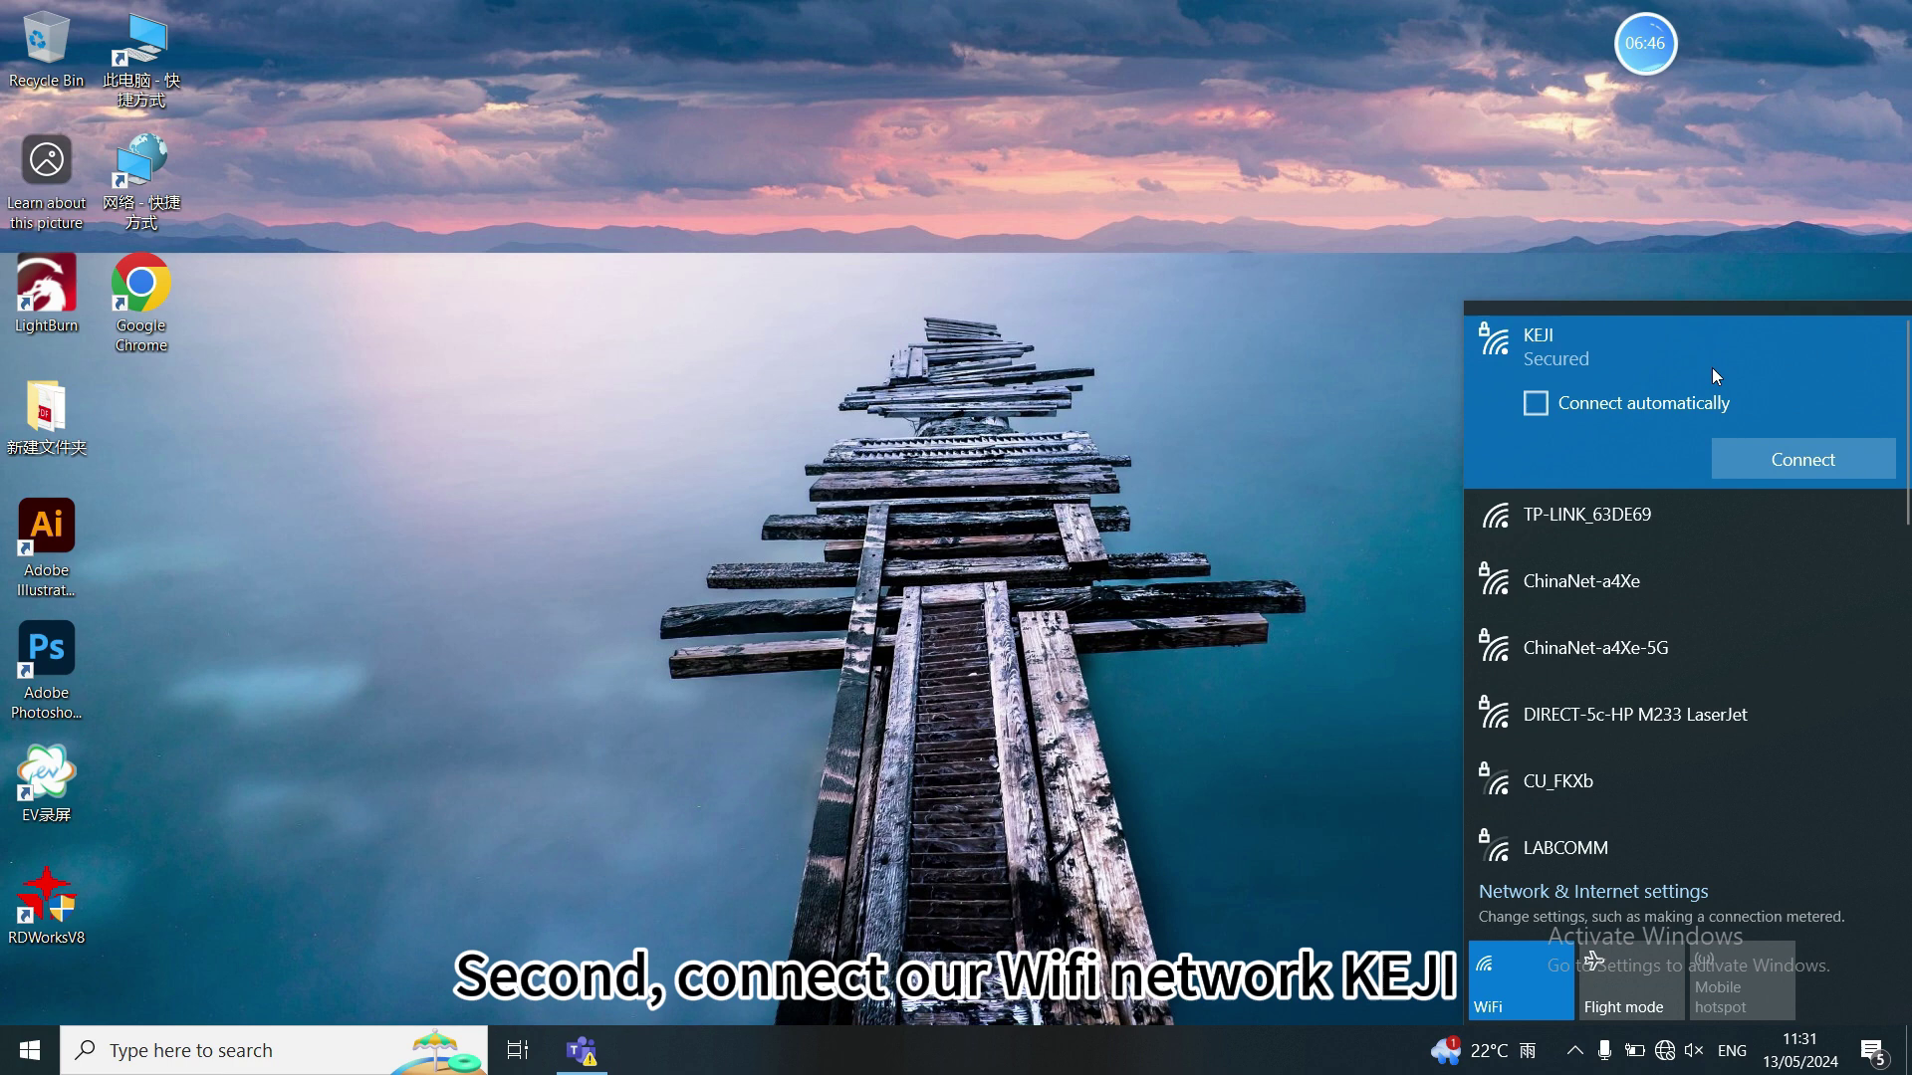
pyautogui.click(1734, 444)
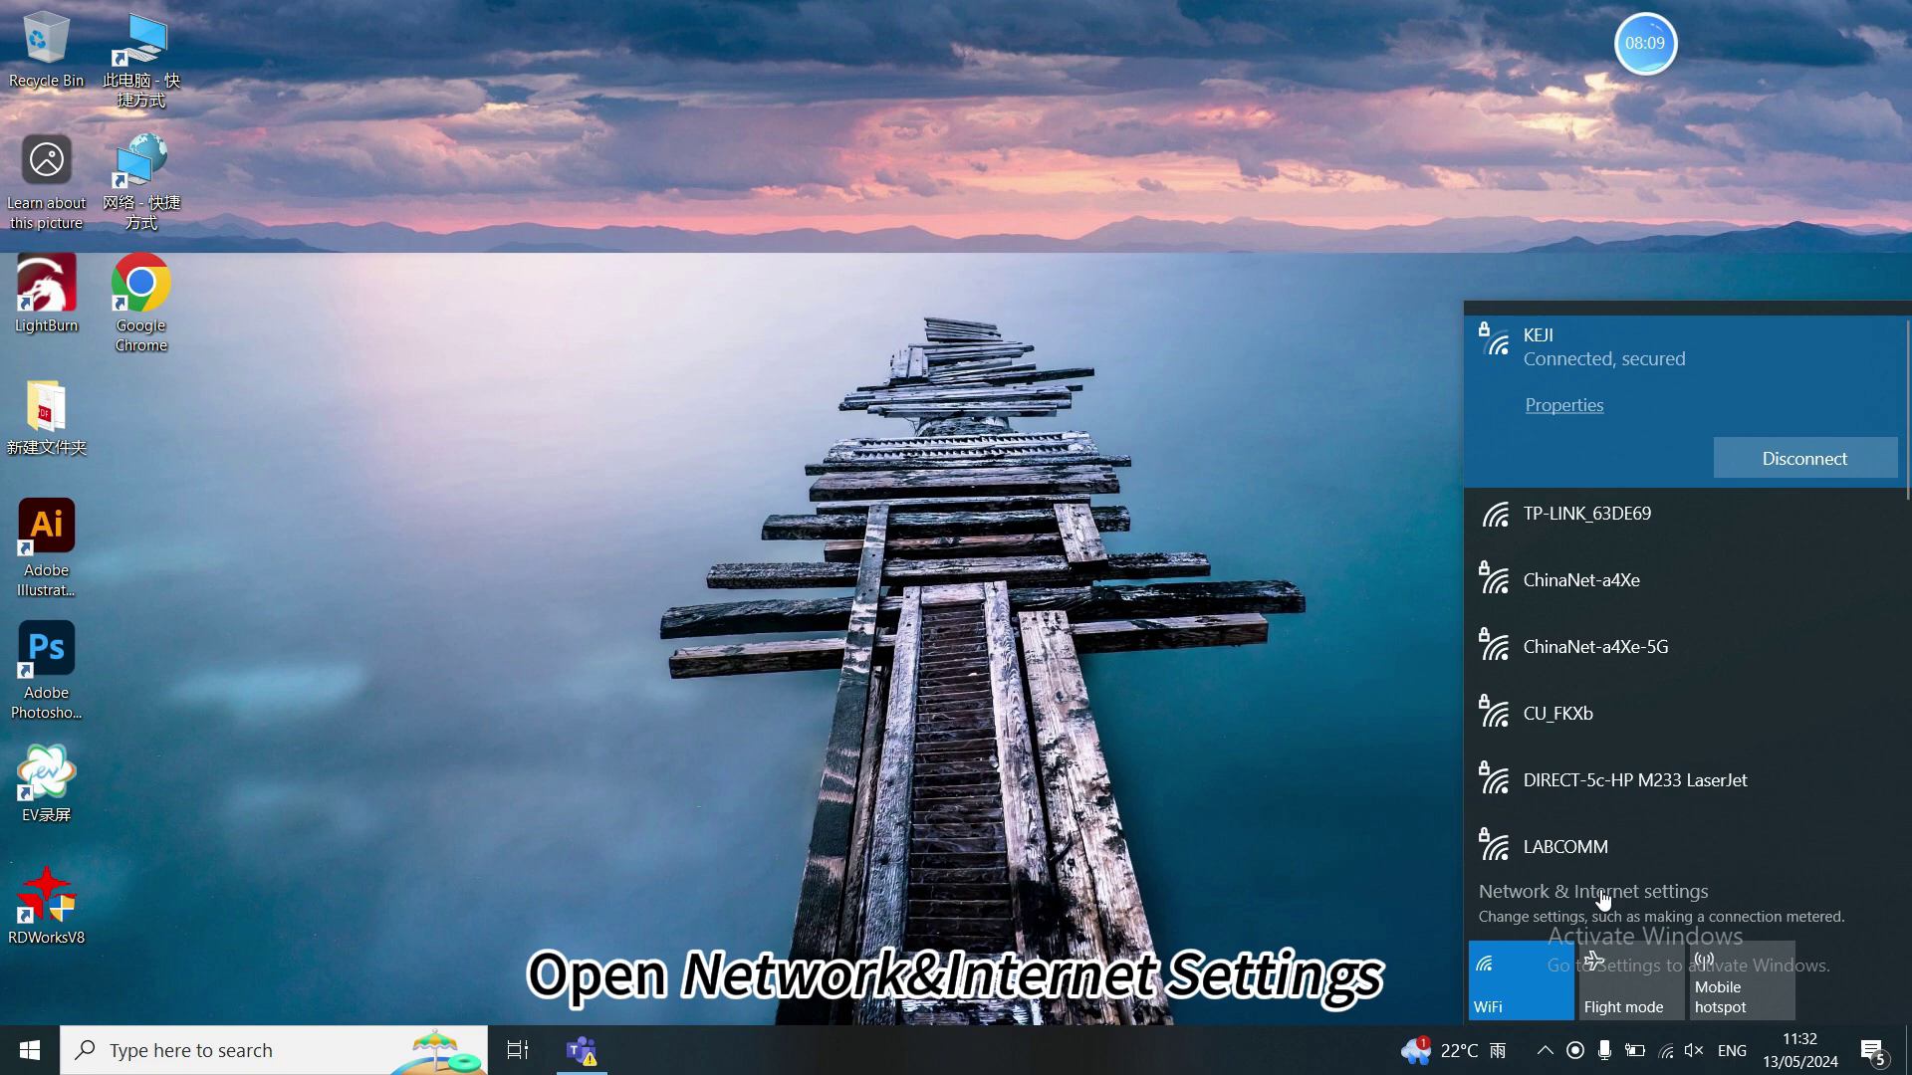
# - Read the PC's IPv4 address 192.168.5.195 from the Wi-Fi hardware properties, then close Settings
pyautogui.click(1603, 896)
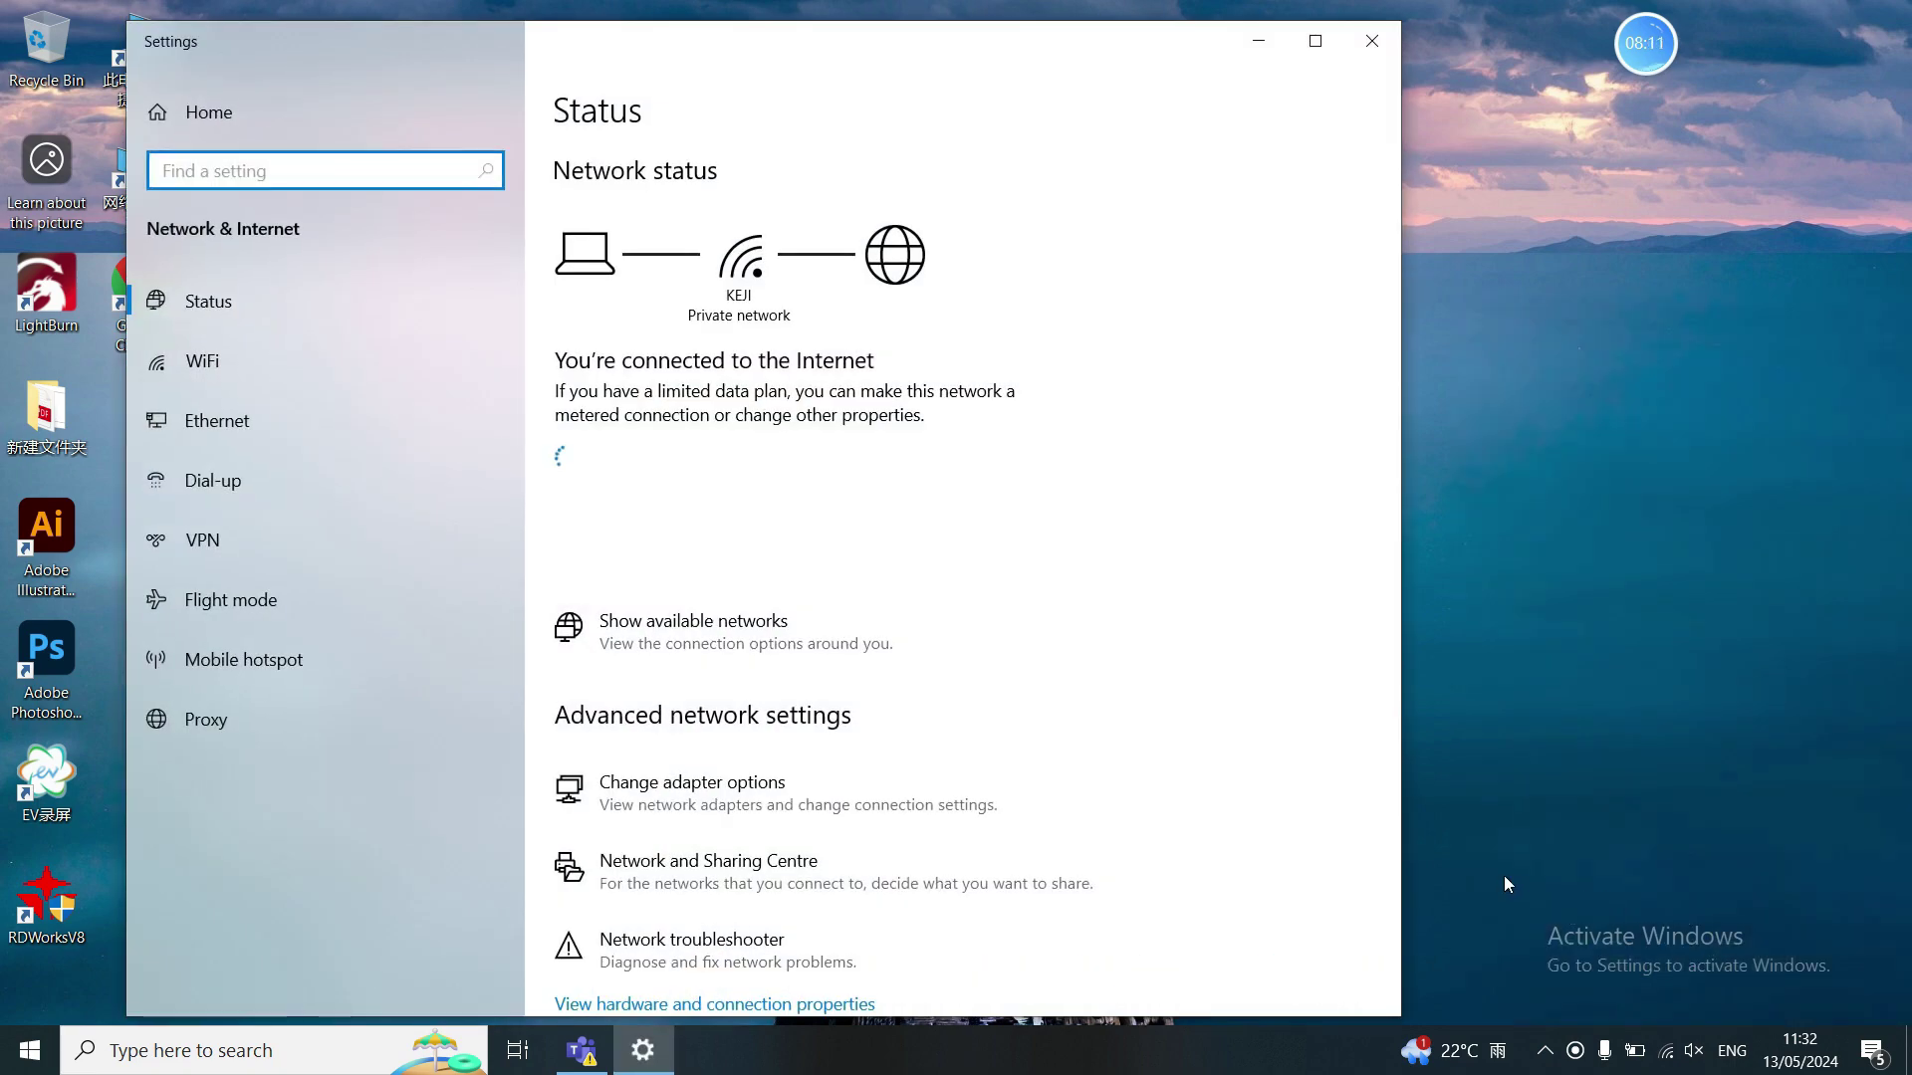
pyautogui.click(404, 384)
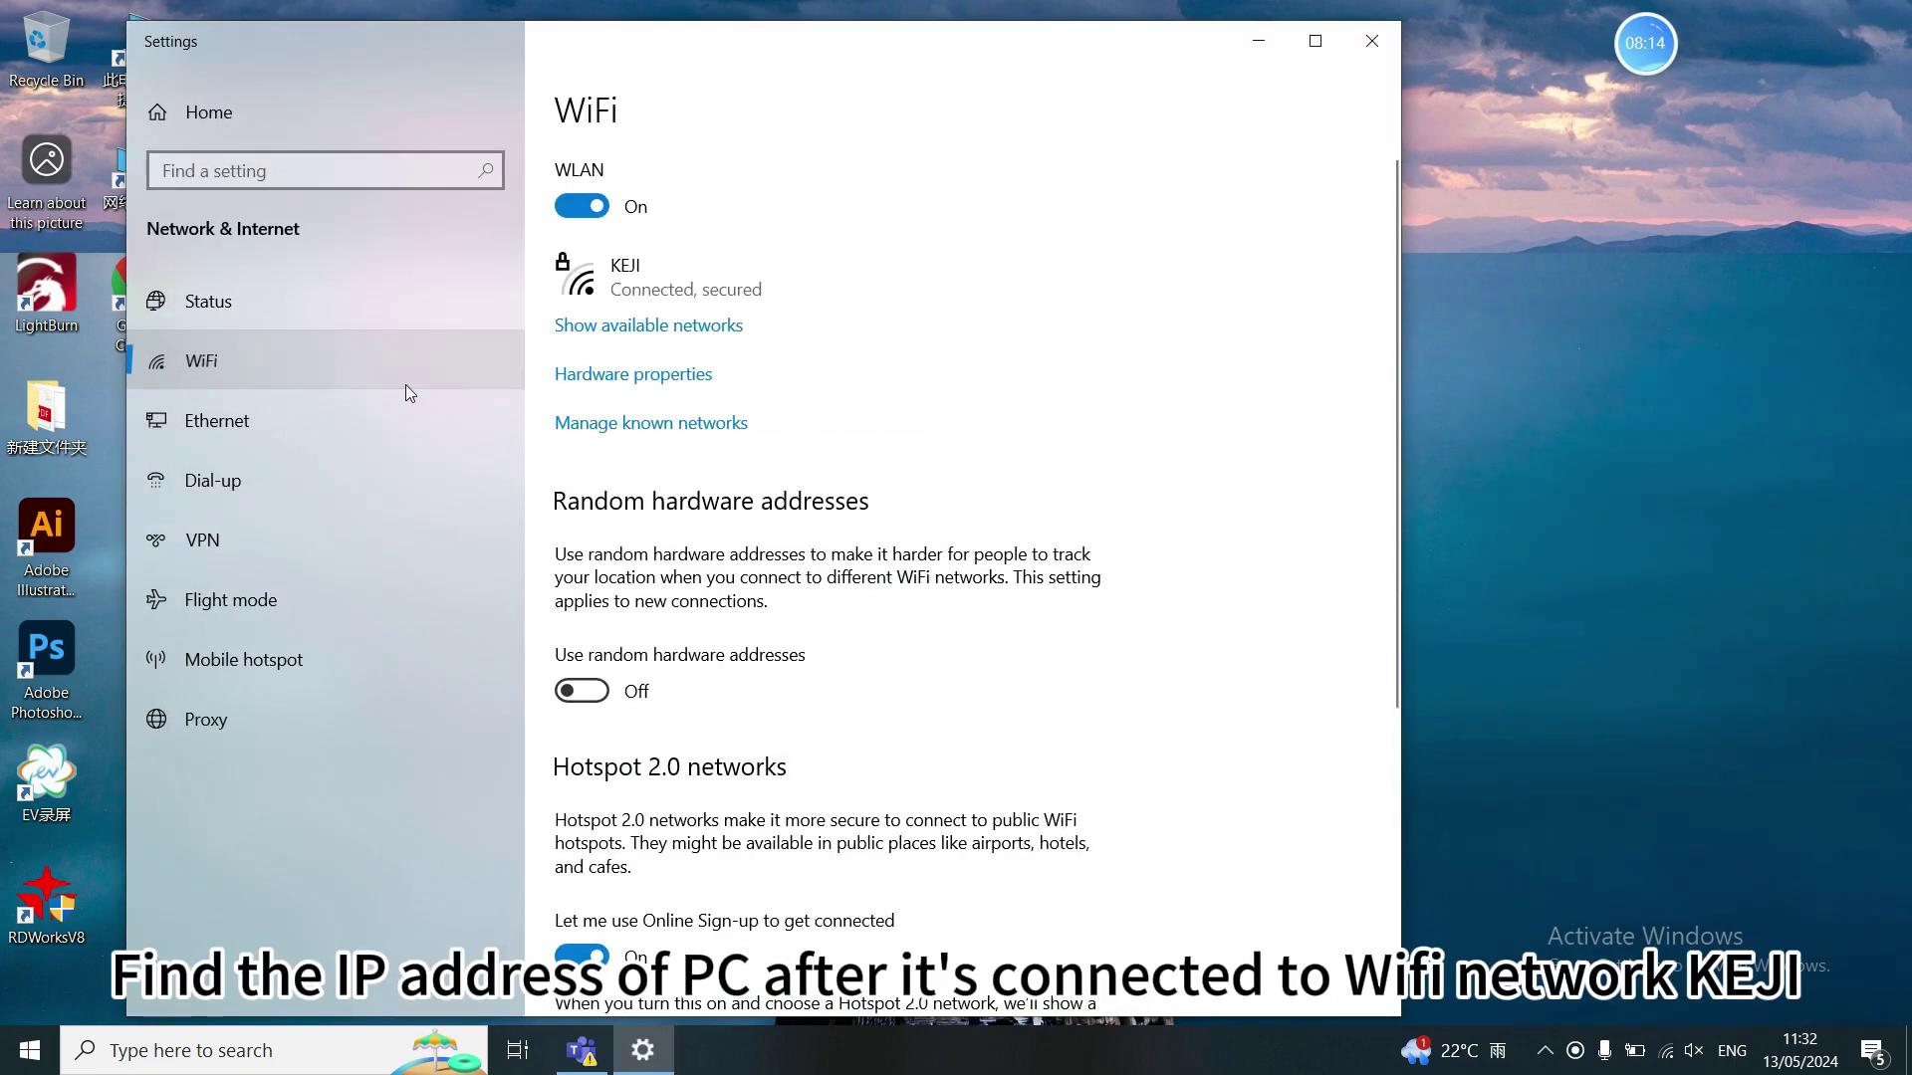
pyautogui.click(607, 375)
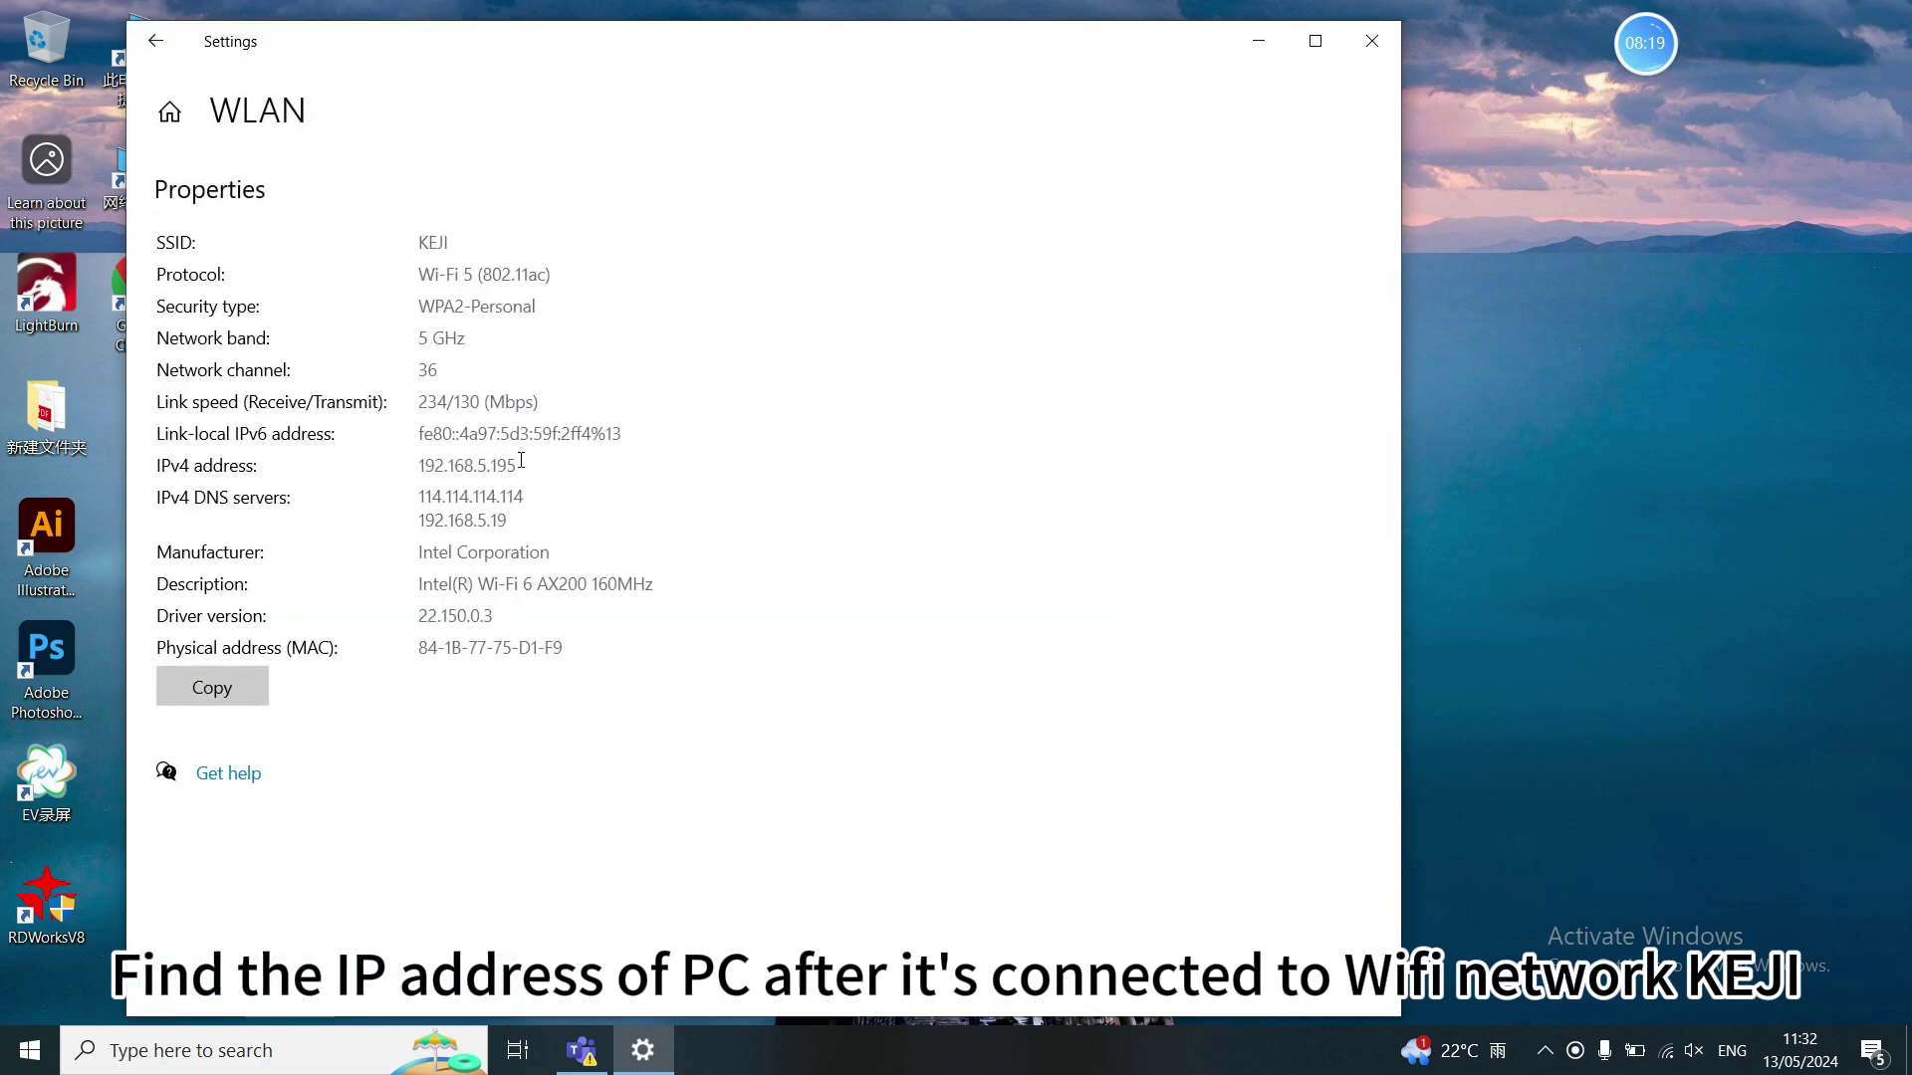
pyautogui.moveTo(418, 465); pyautogui.dragTo(468, 459)
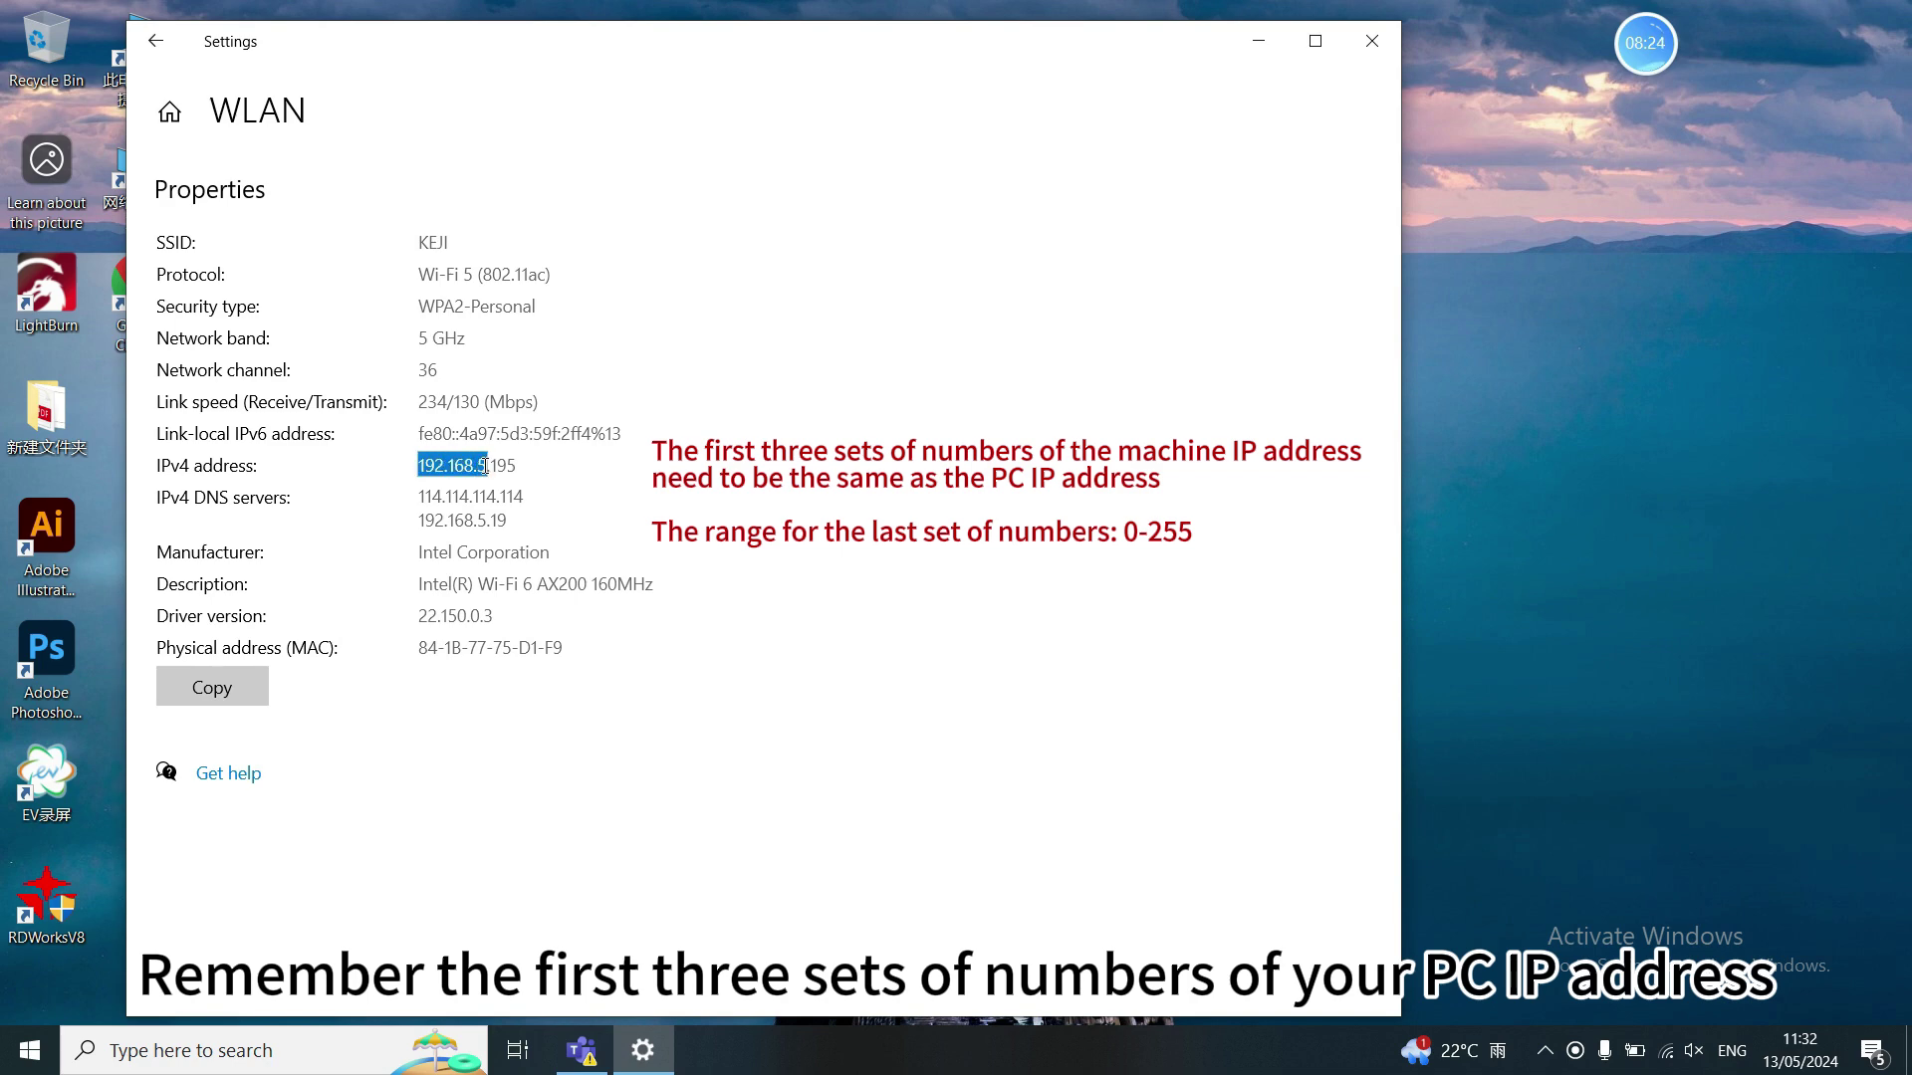
pyautogui.click(1372, 41)
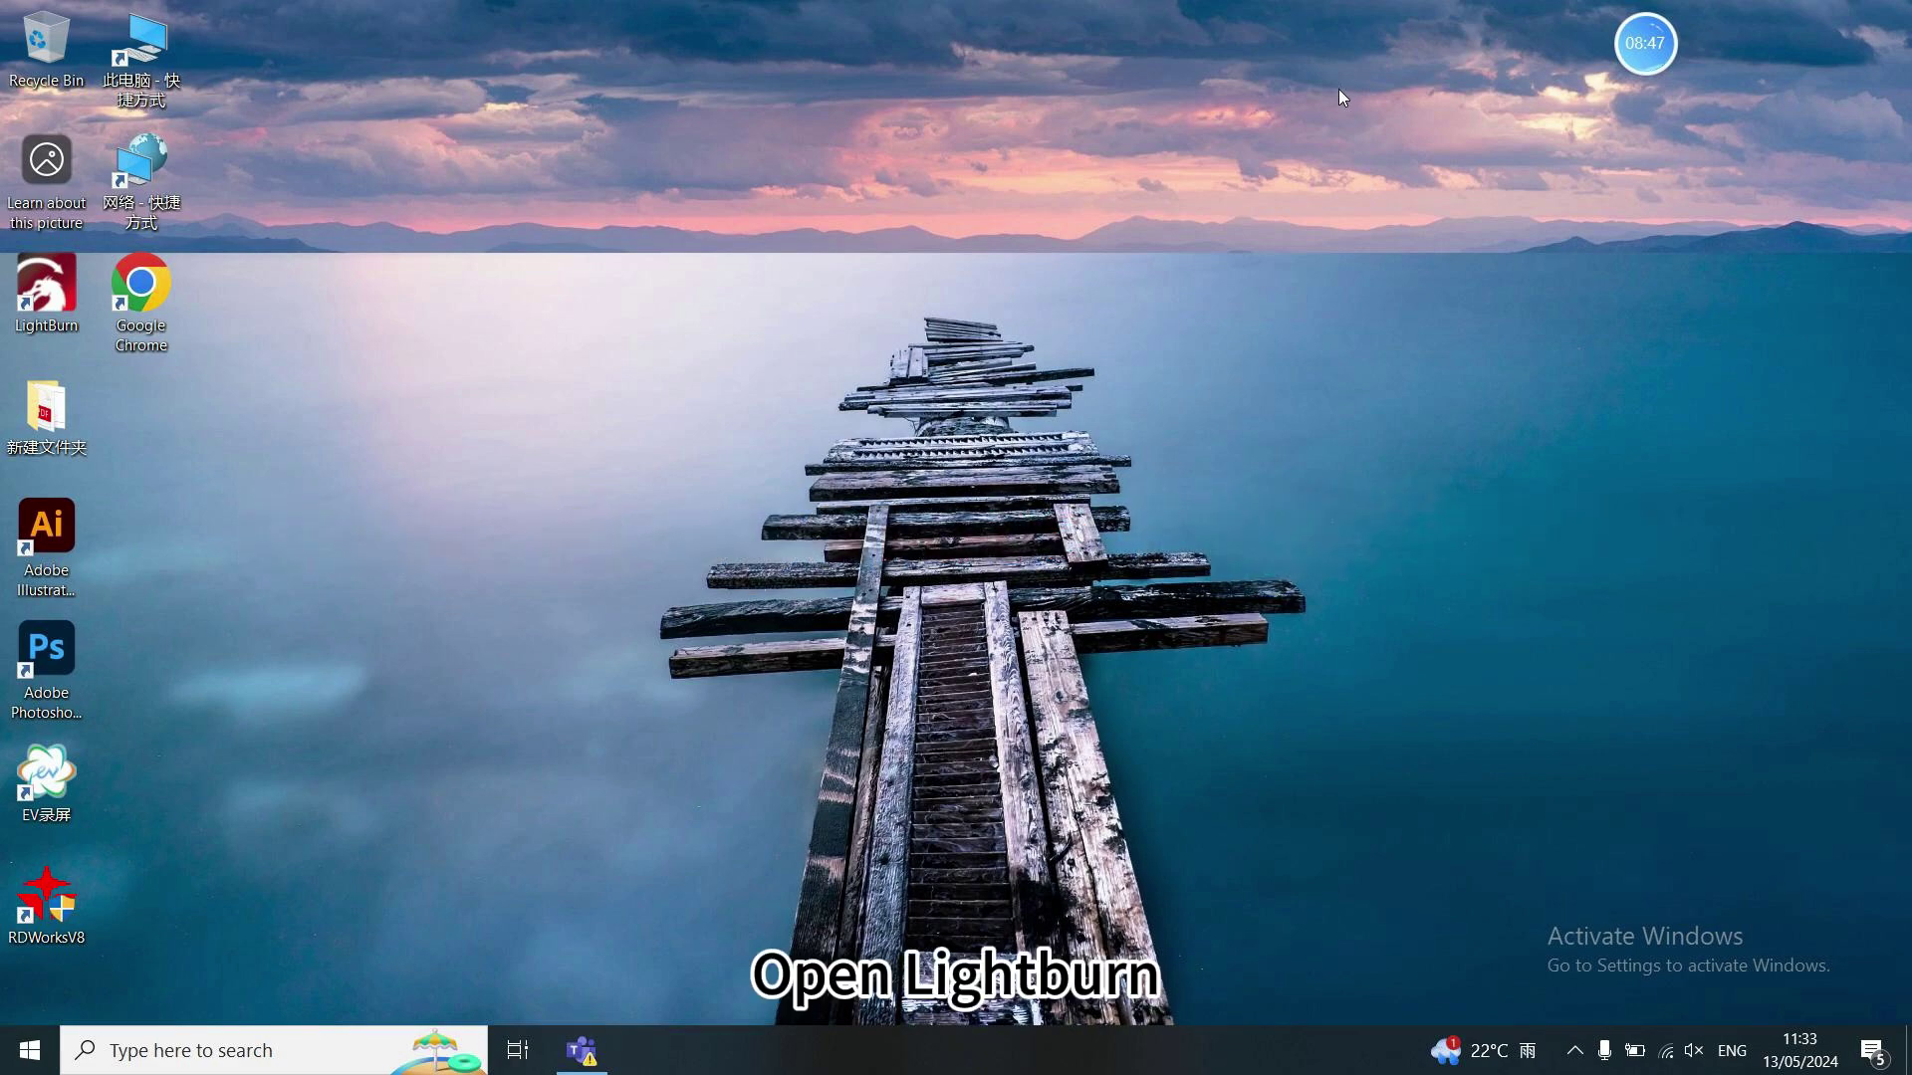
# - Launch LightBurn and start a manual Ruida device setup using Ethernet/UDP
pyautogui.doubleClick(60, 279)
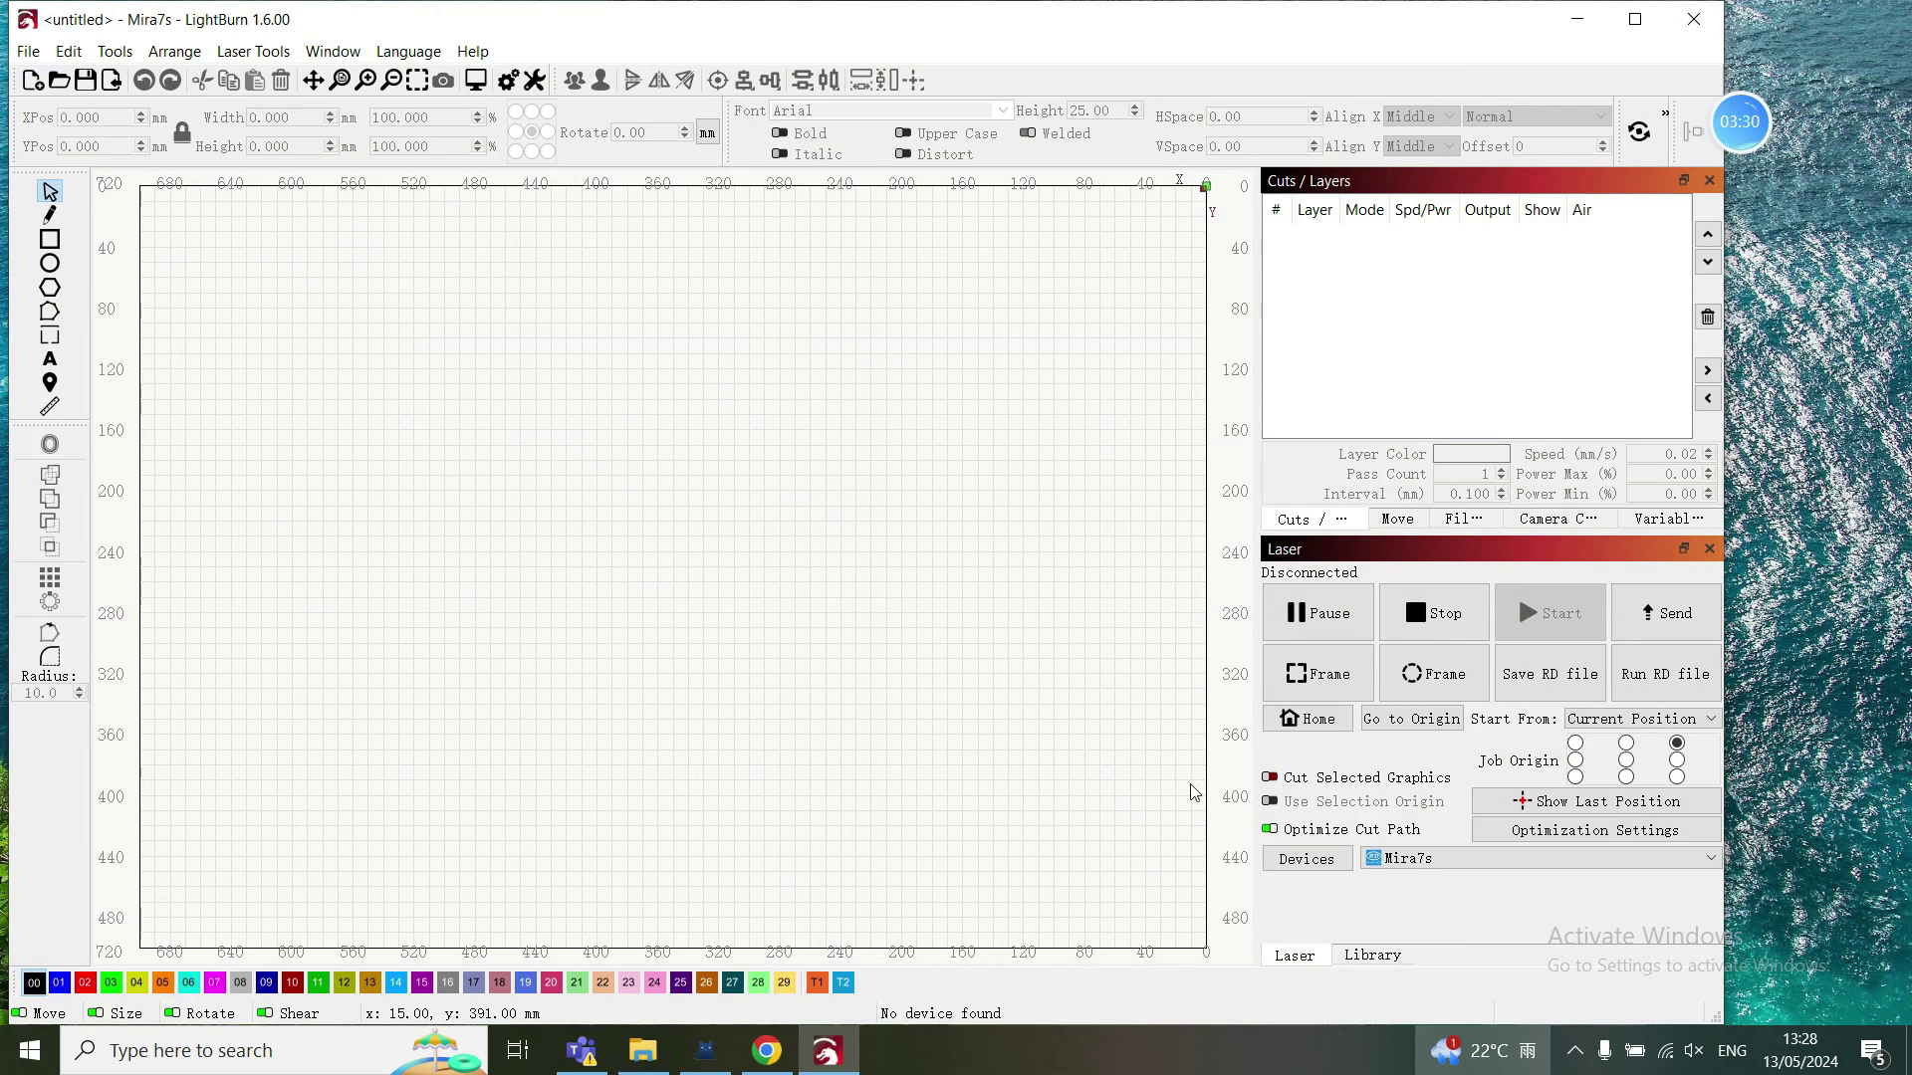
pyautogui.click(1307, 858)
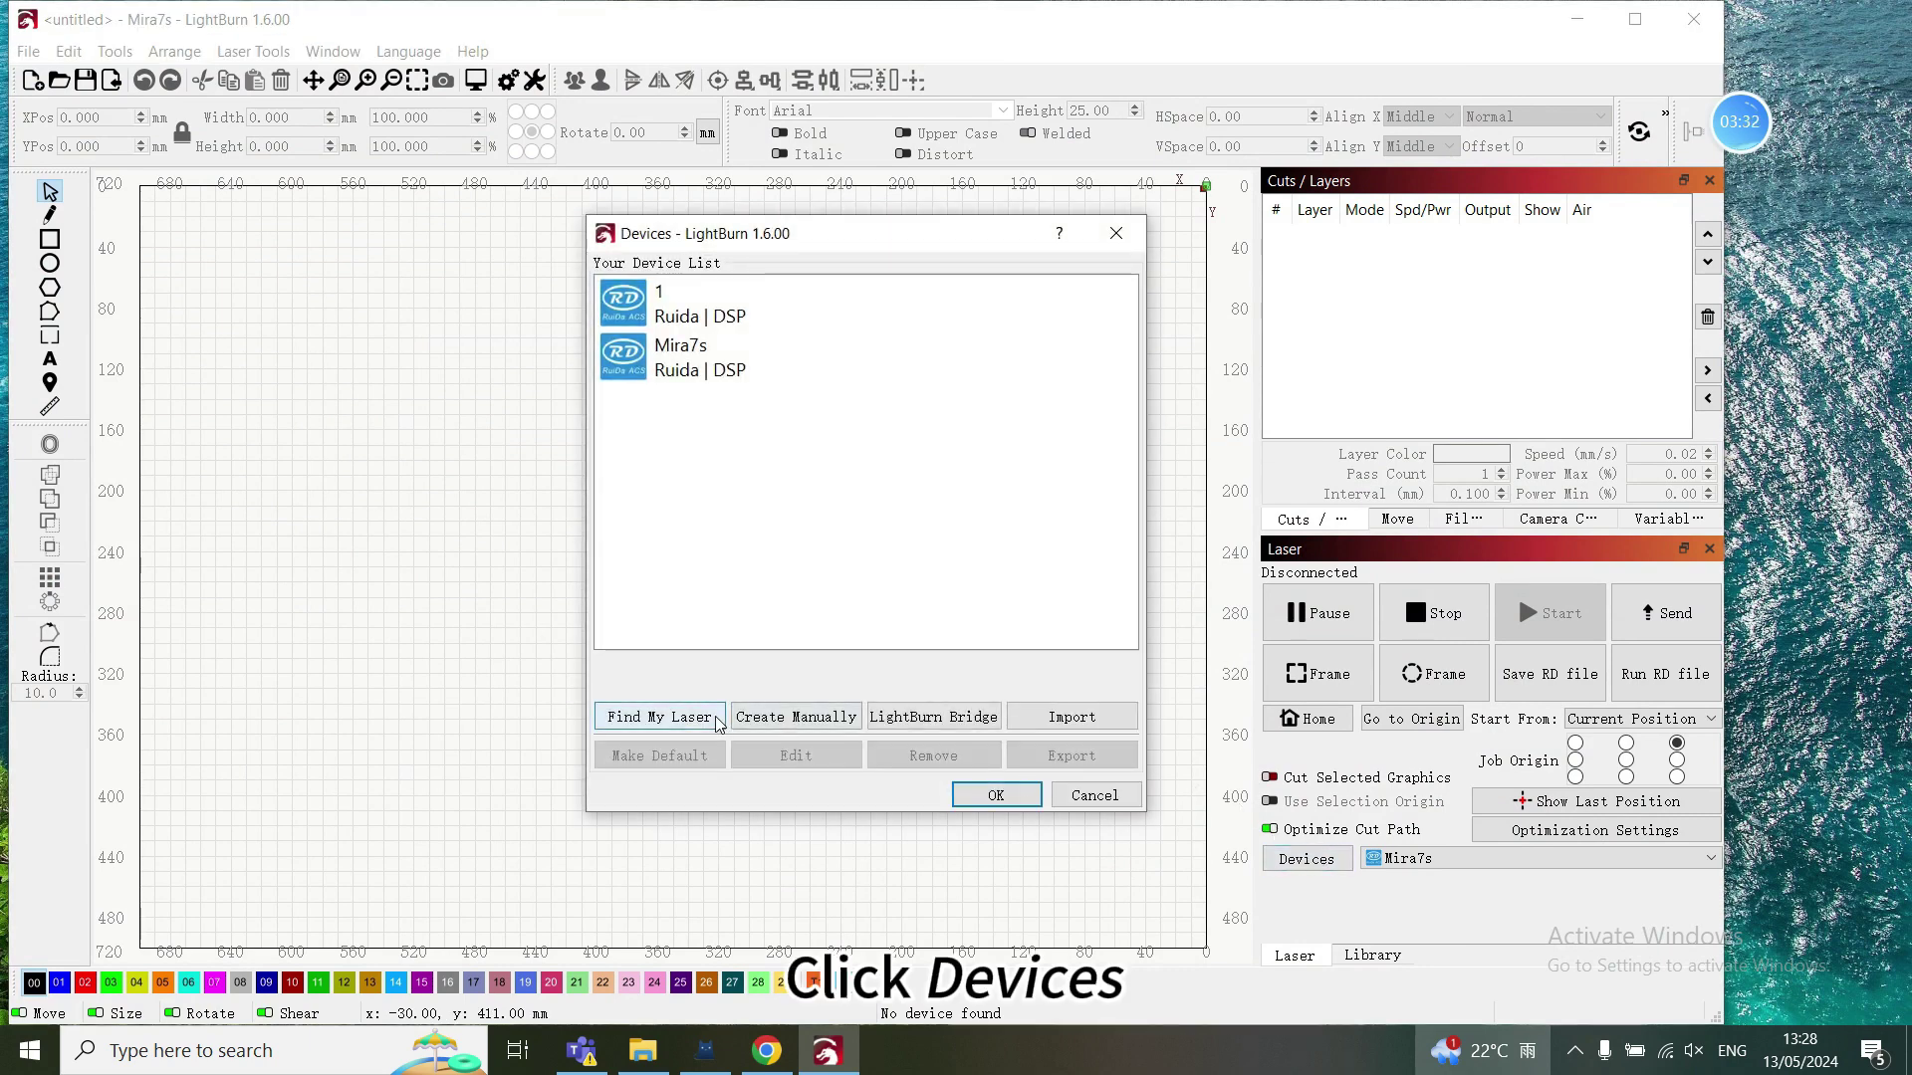
pyautogui.click(781, 718)
pyautogui.scroll(-2, 797, 468)
pyautogui.scroll(-1, 796, 468)
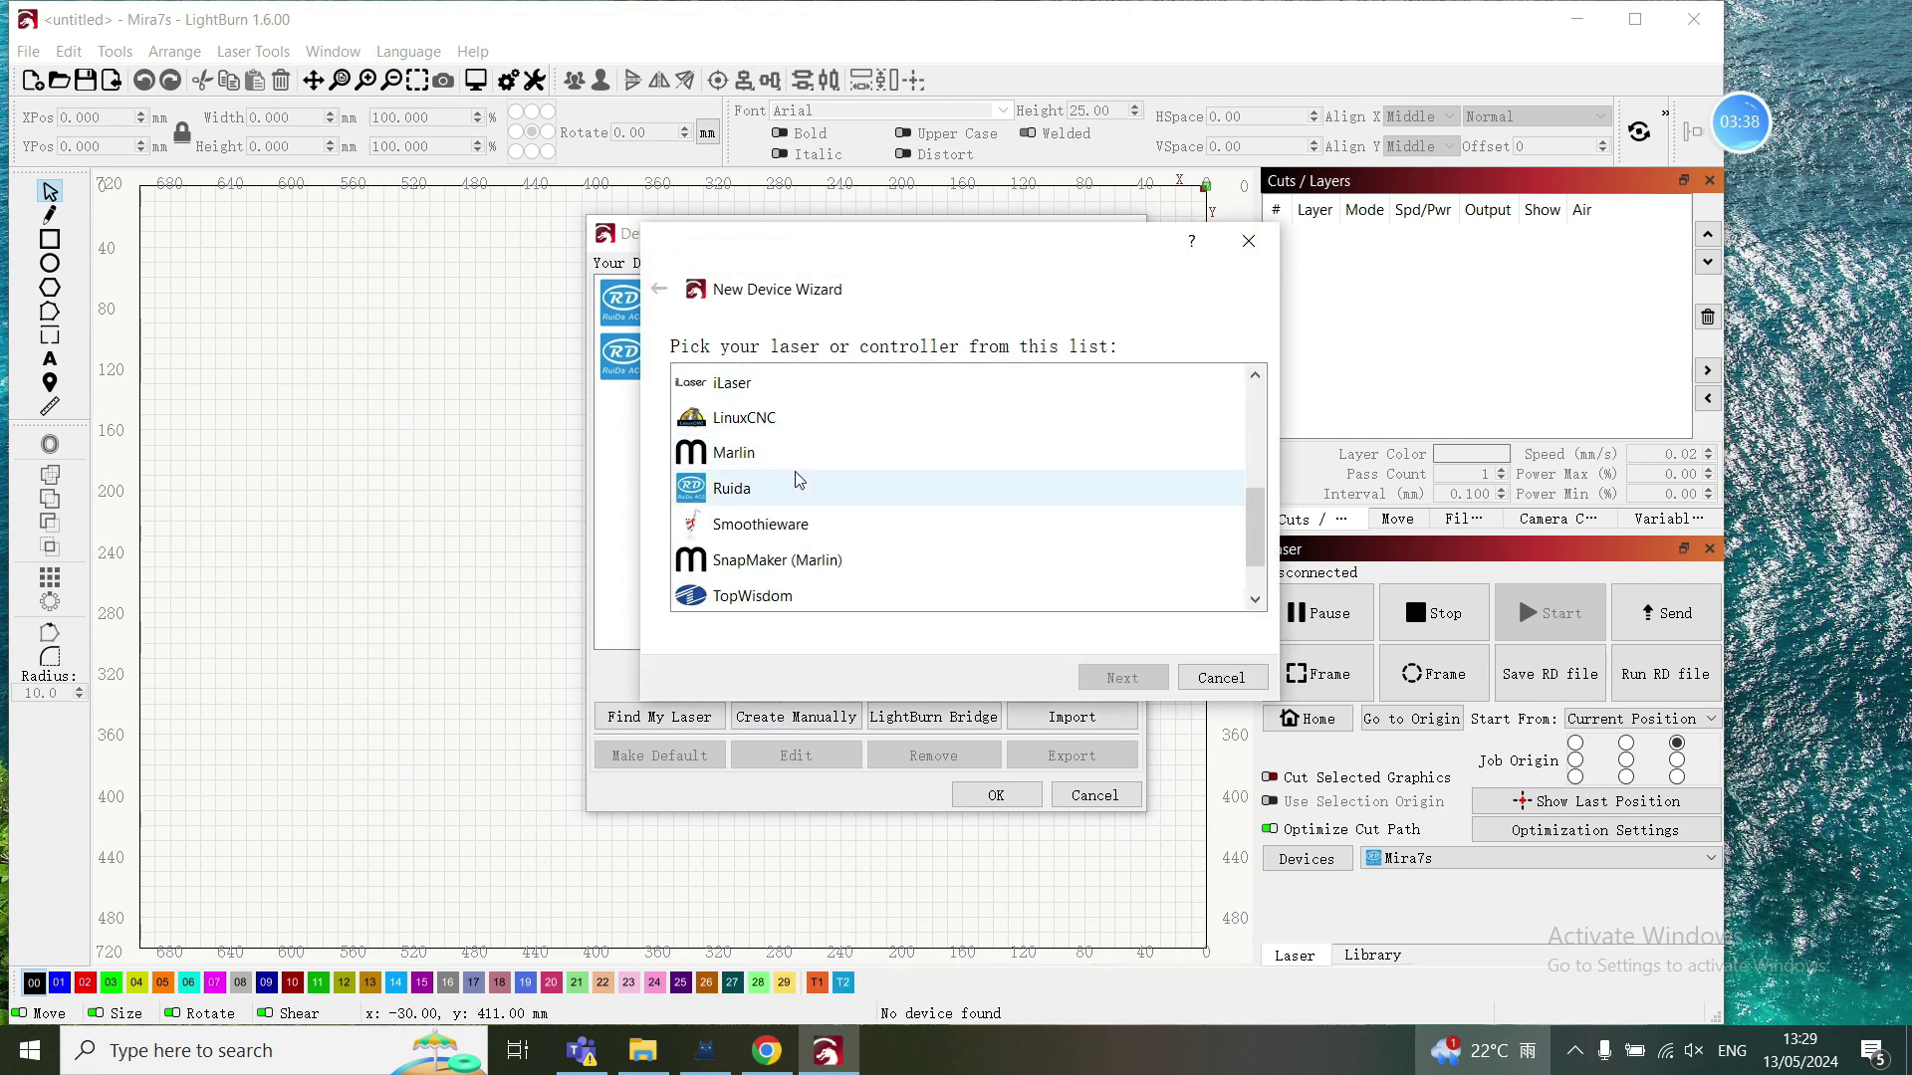
pyautogui.click(794, 486)
pyautogui.click(1117, 679)
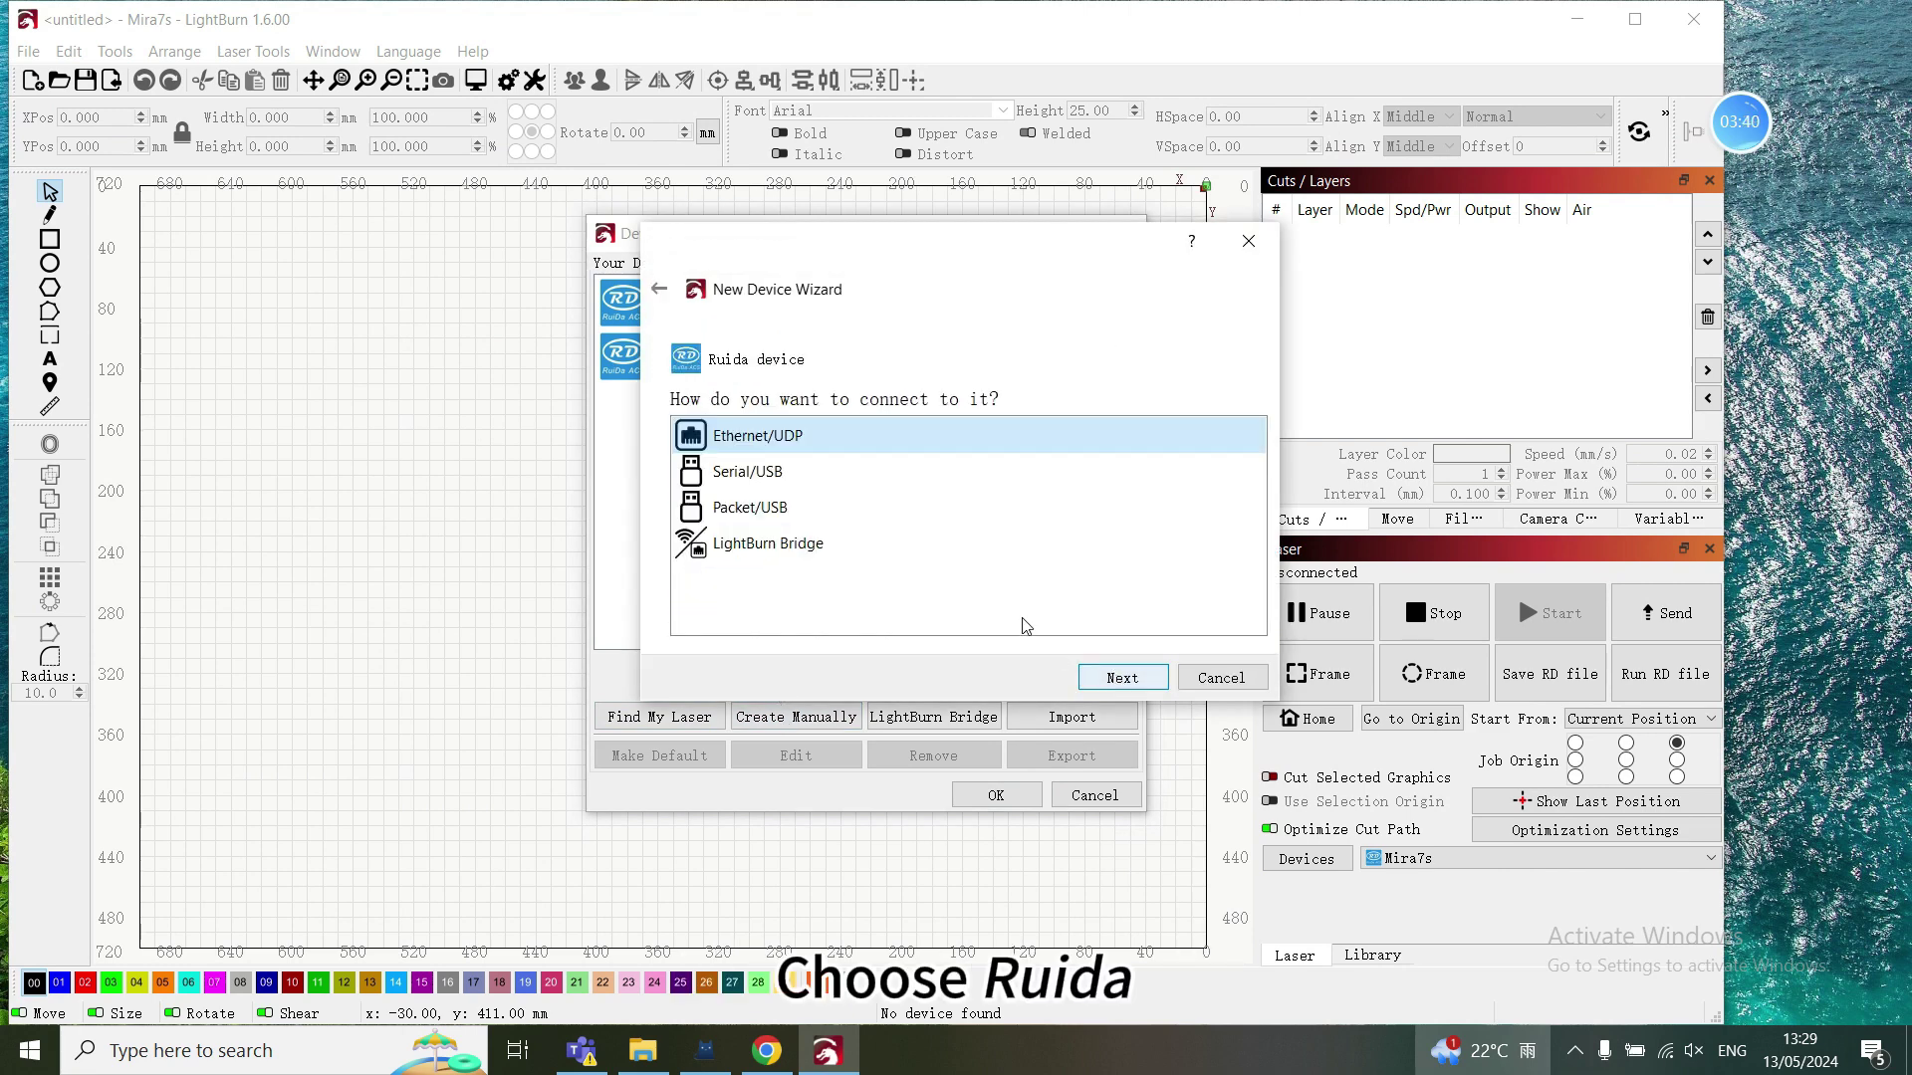
pyautogui.click(1117, 679)
# - Enter 192.168.5.255 as the laser's IP address
pyautogui.click(879, 538)
pyautogui.write('192. 168. __5. 255')
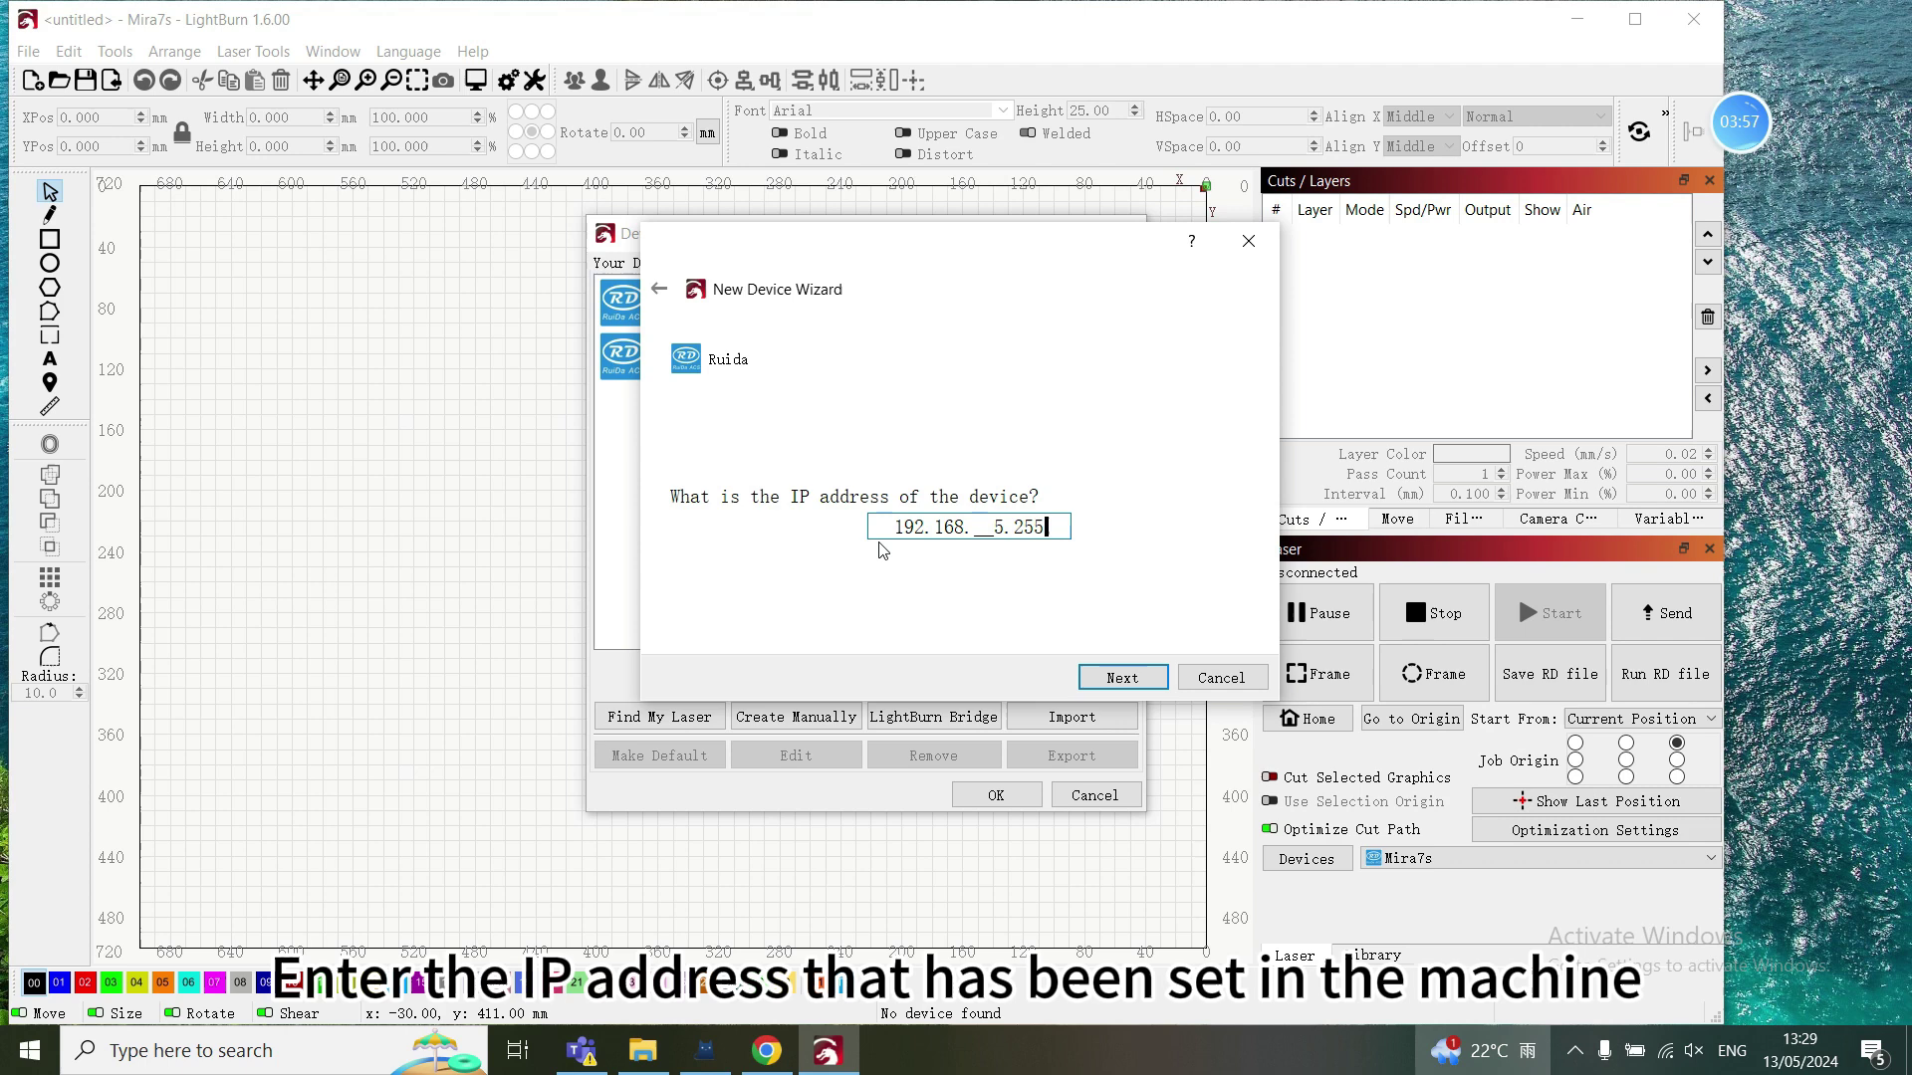
pyautogui.click(1122, 681)
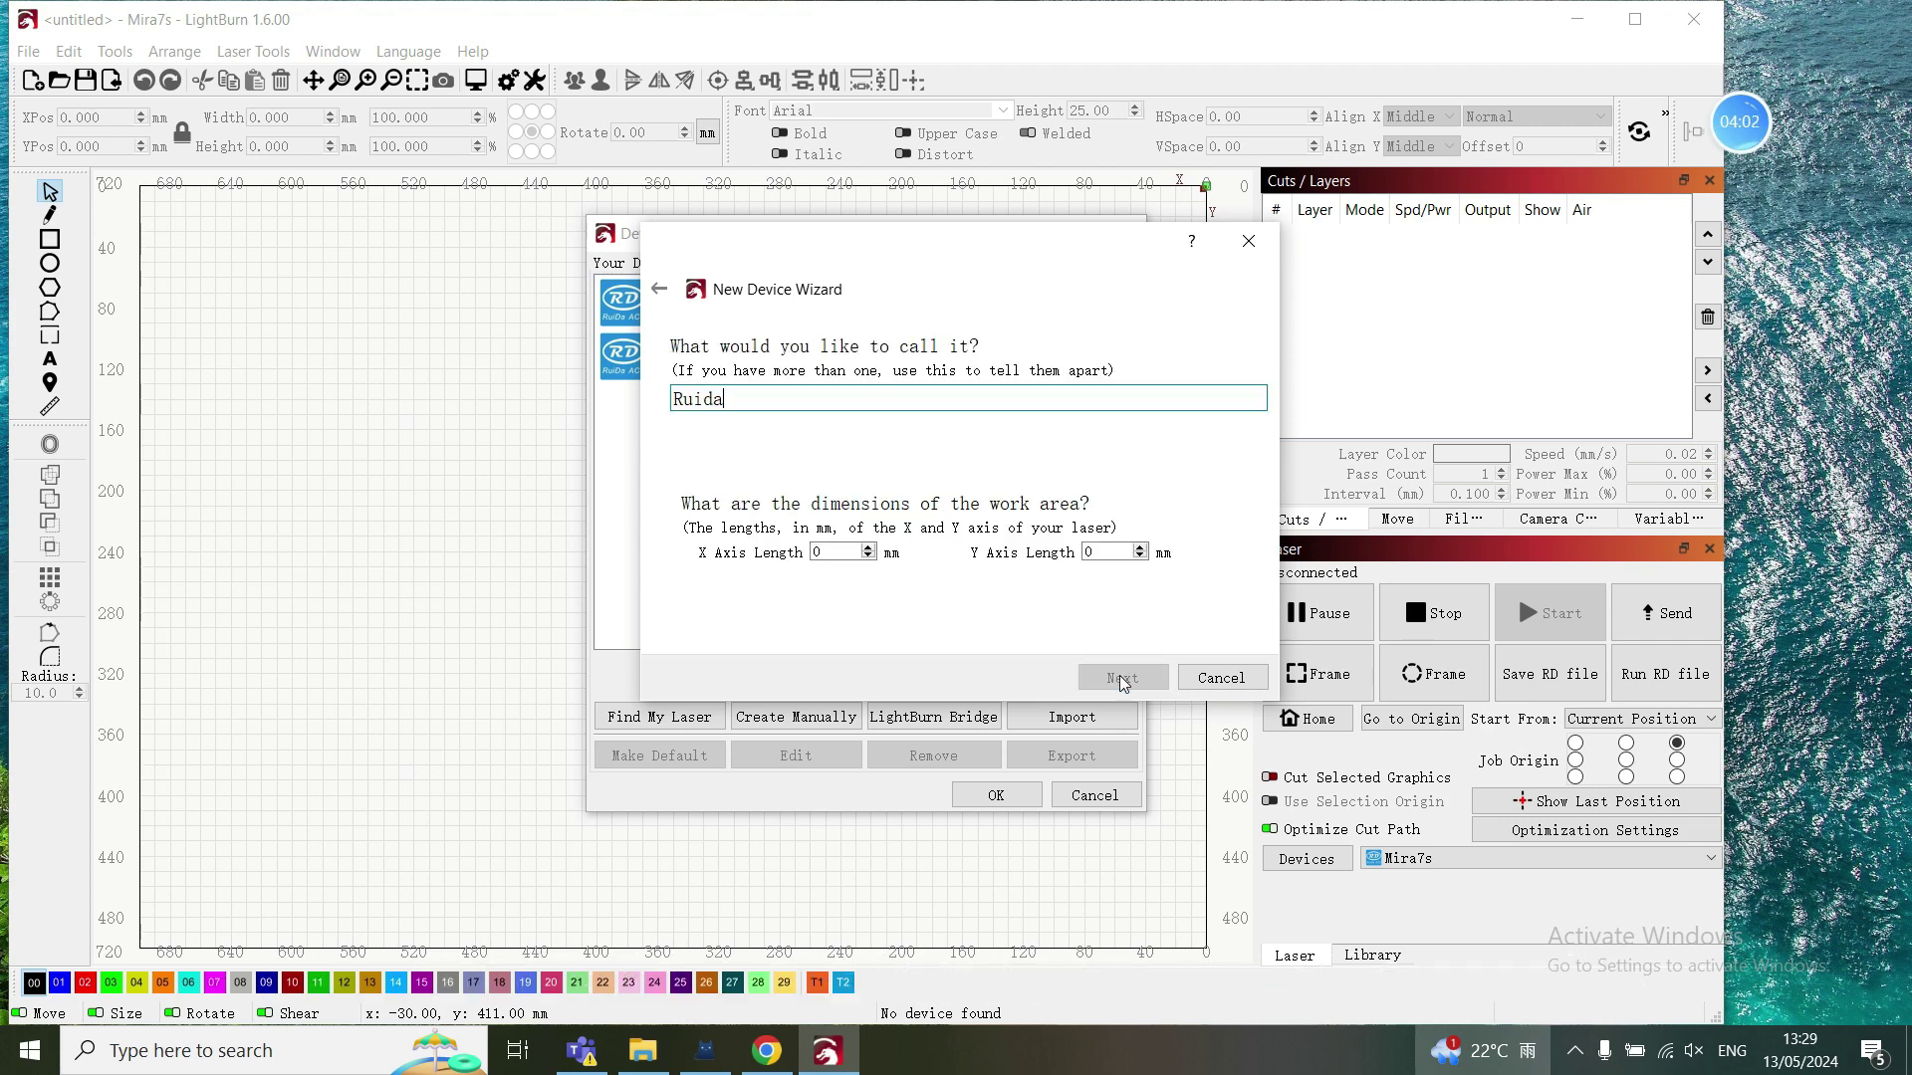
# - Name the device MIRA7(WIFI), set a 700 × 500 mm work area, and finish adding it
pyautogui.doubleClick(742, 407)
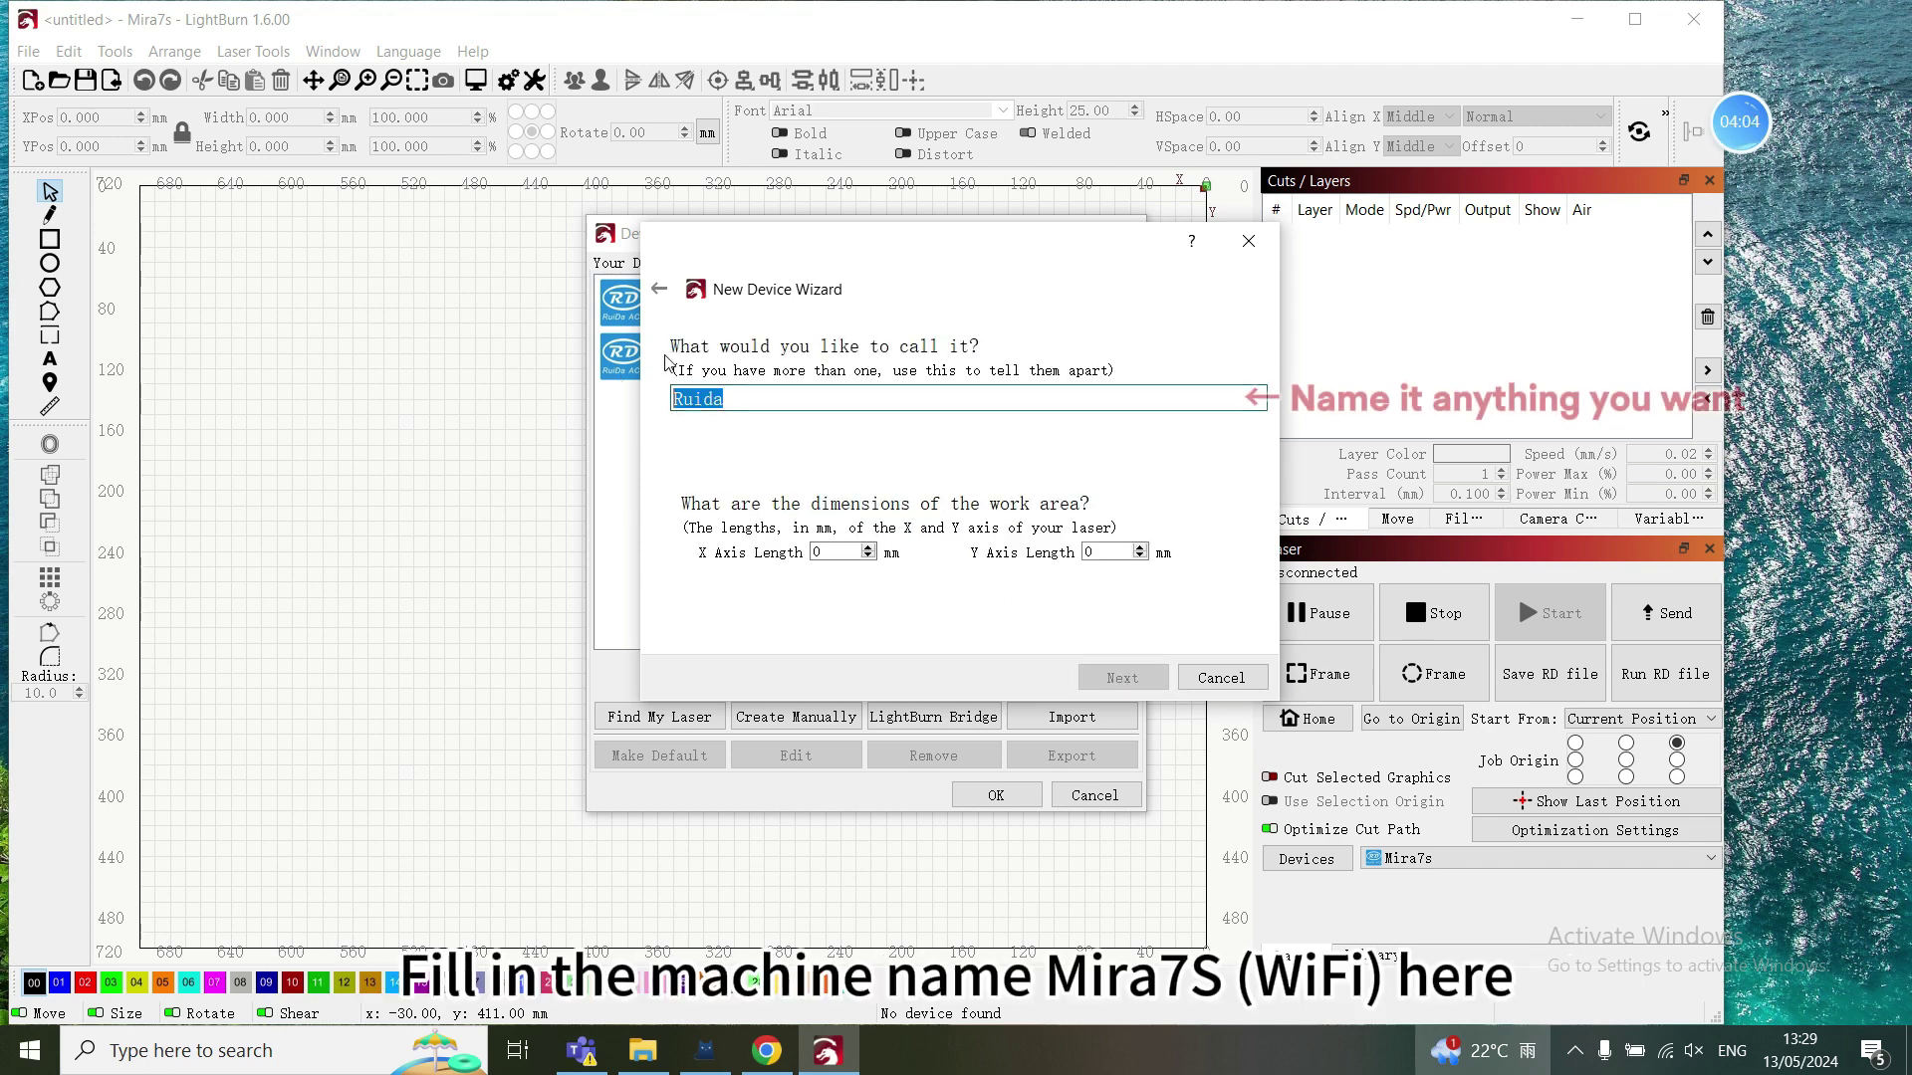
pyautogui.write('MIRA7(WIFI)')
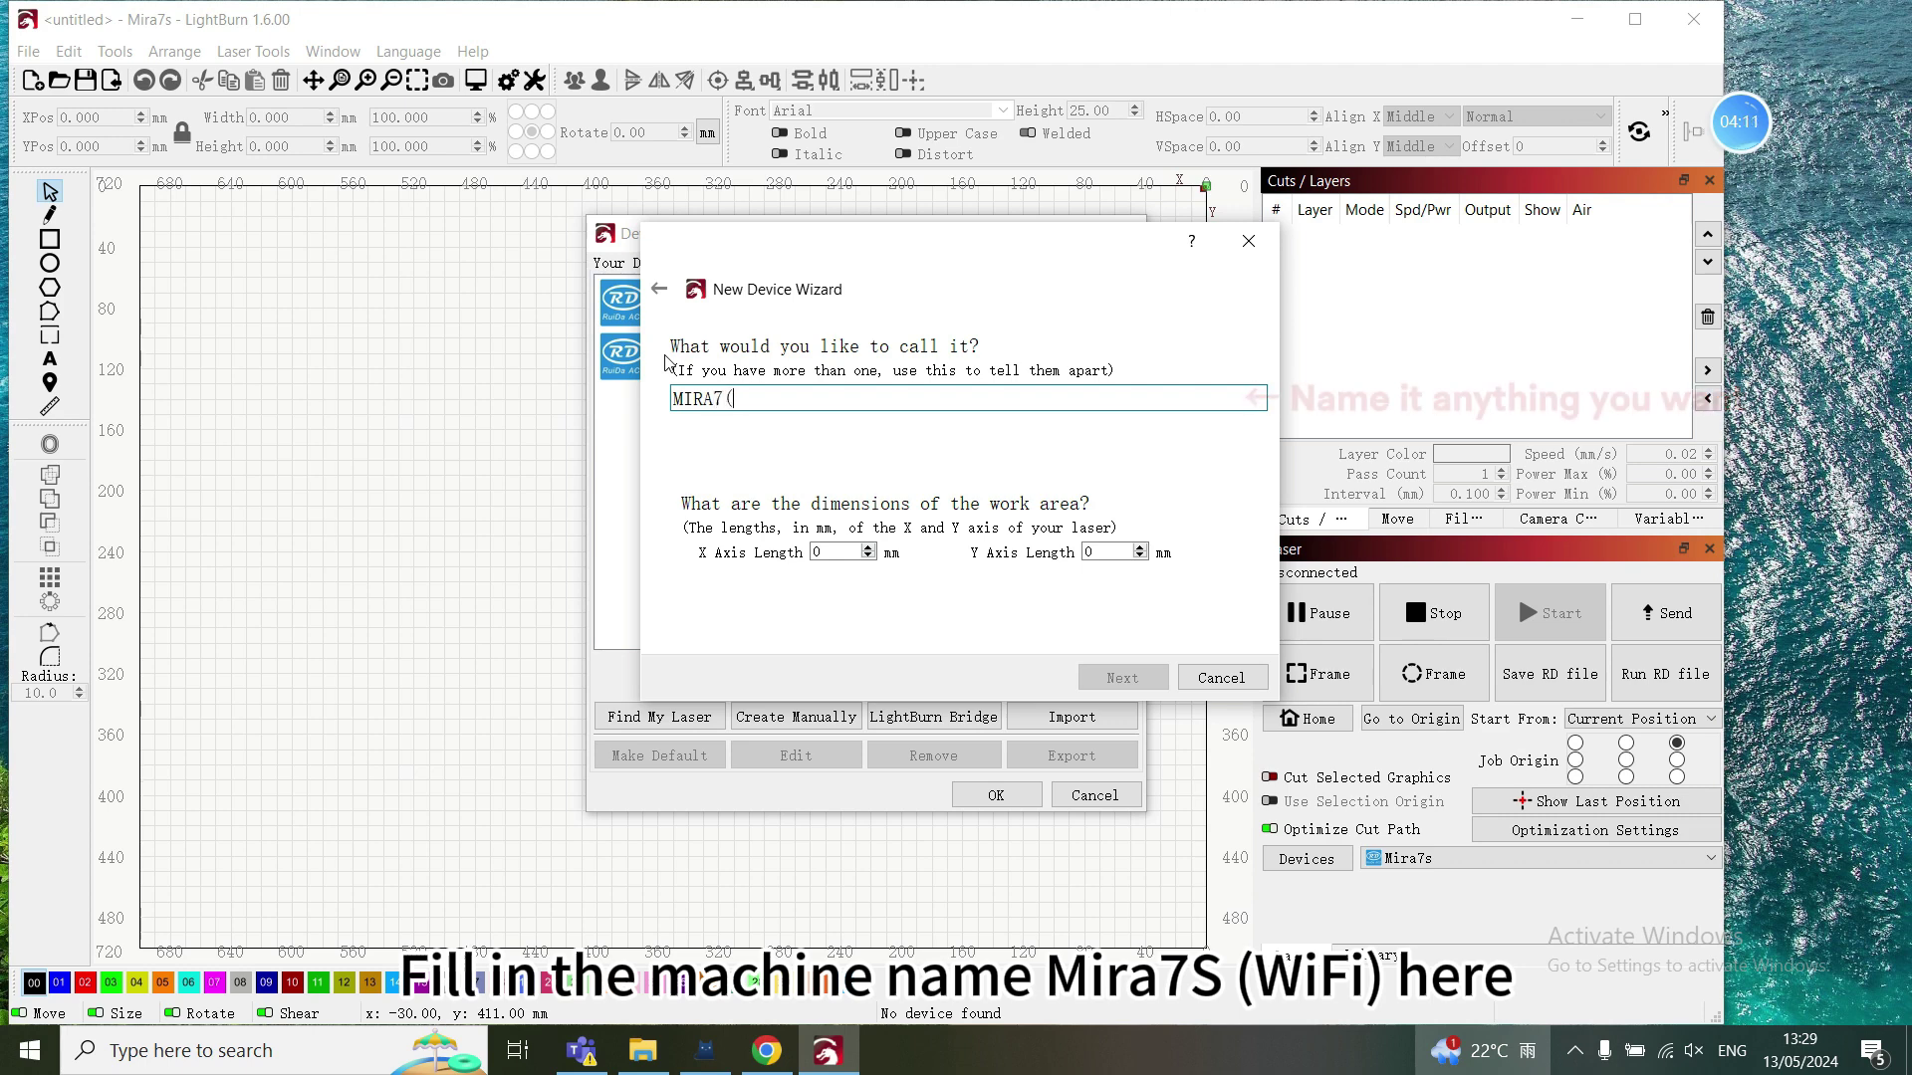
pyautogui.doubleClick(822, 556)
pyautogui.write('700')
pyautogui.doubleClick(1079, 557)
pyautogui.write('500')
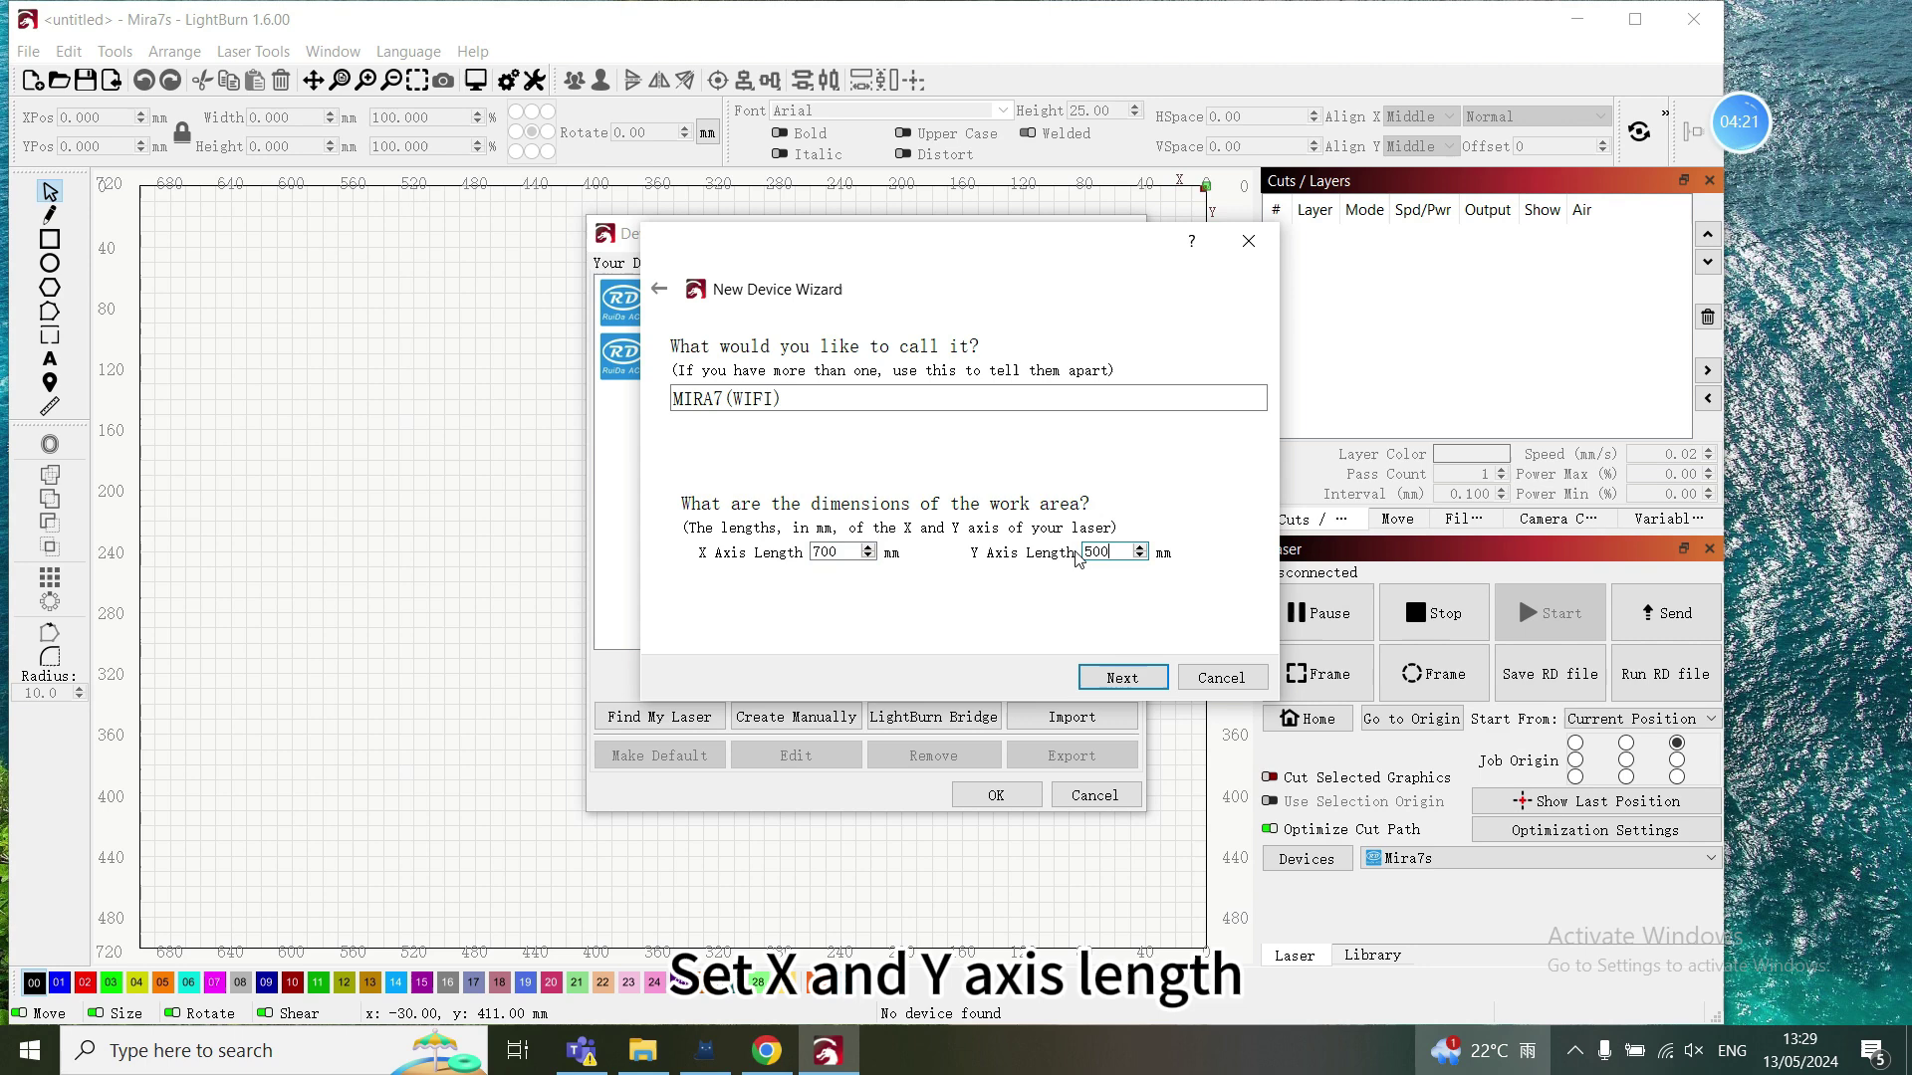
pyautogui.click(1105, 679)
pyautogui.click(1105, 679)
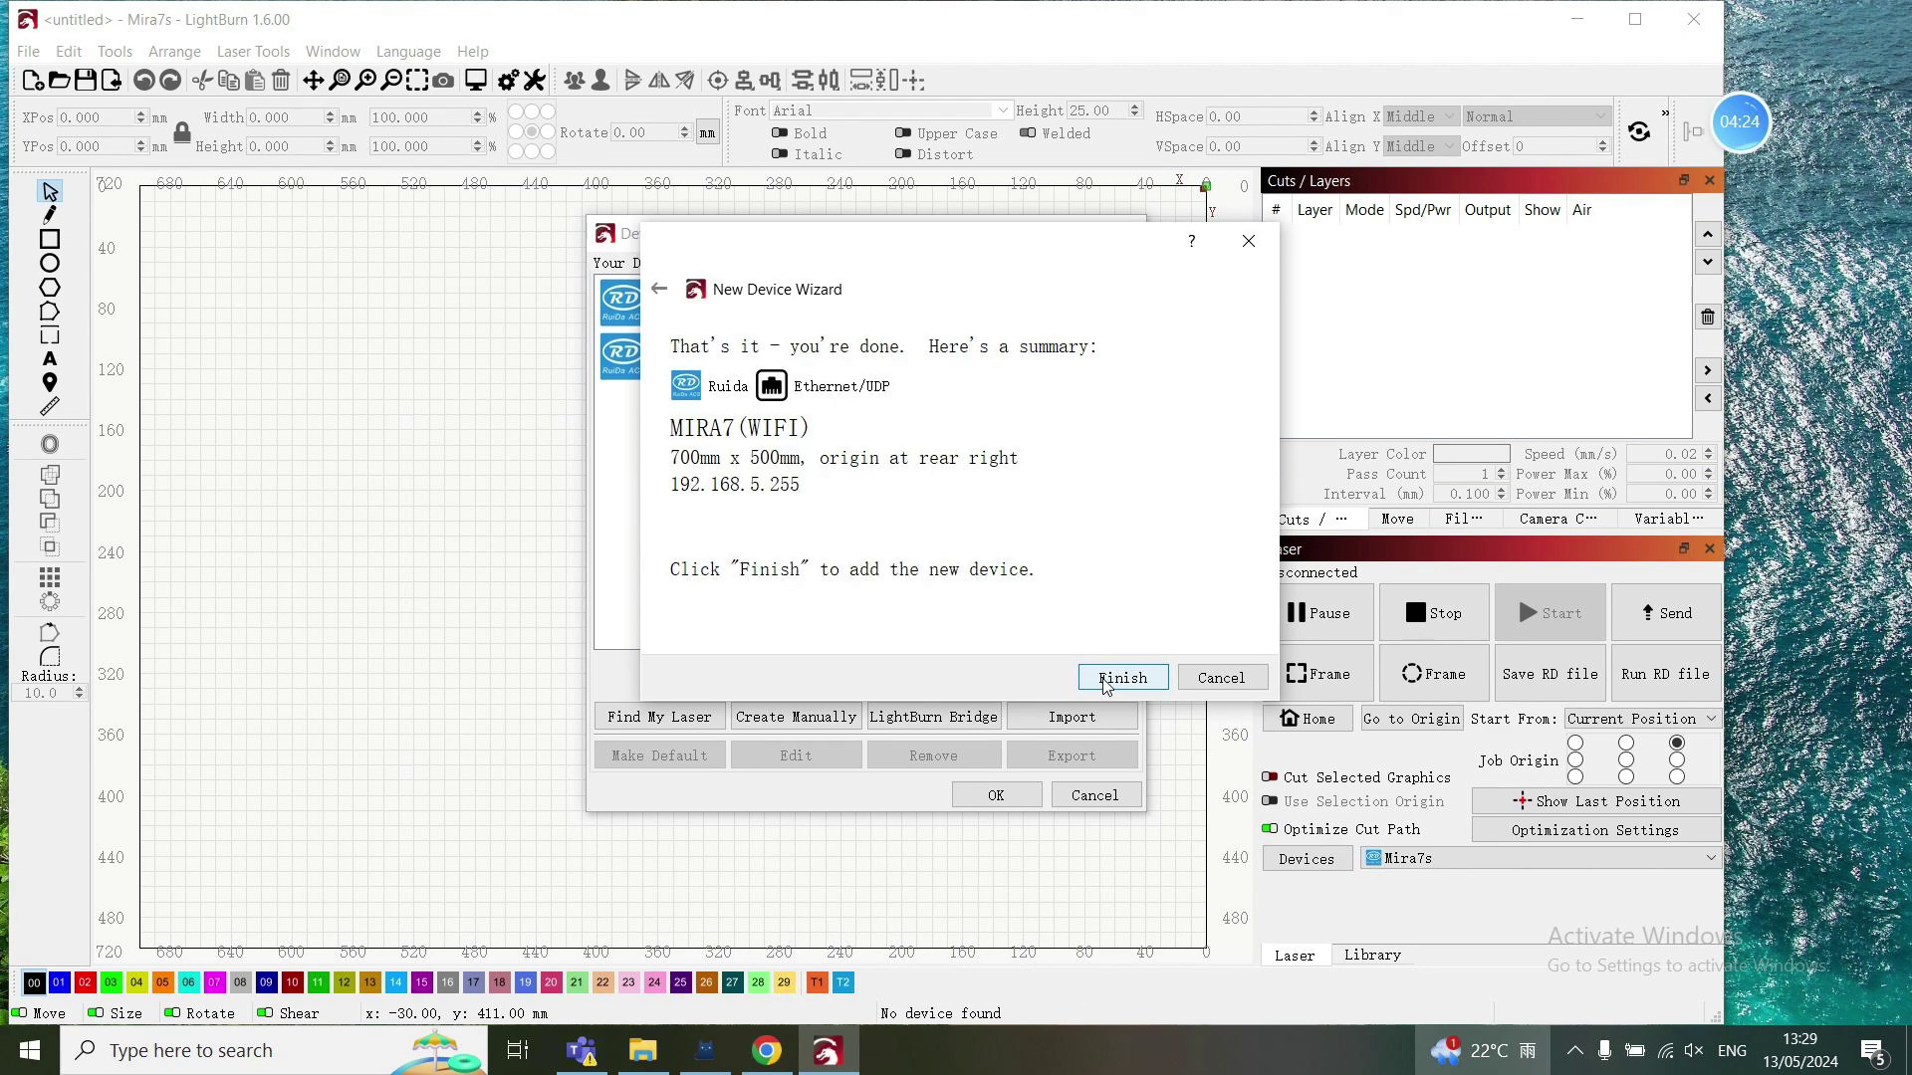
pyautogui.click(1107, 680)
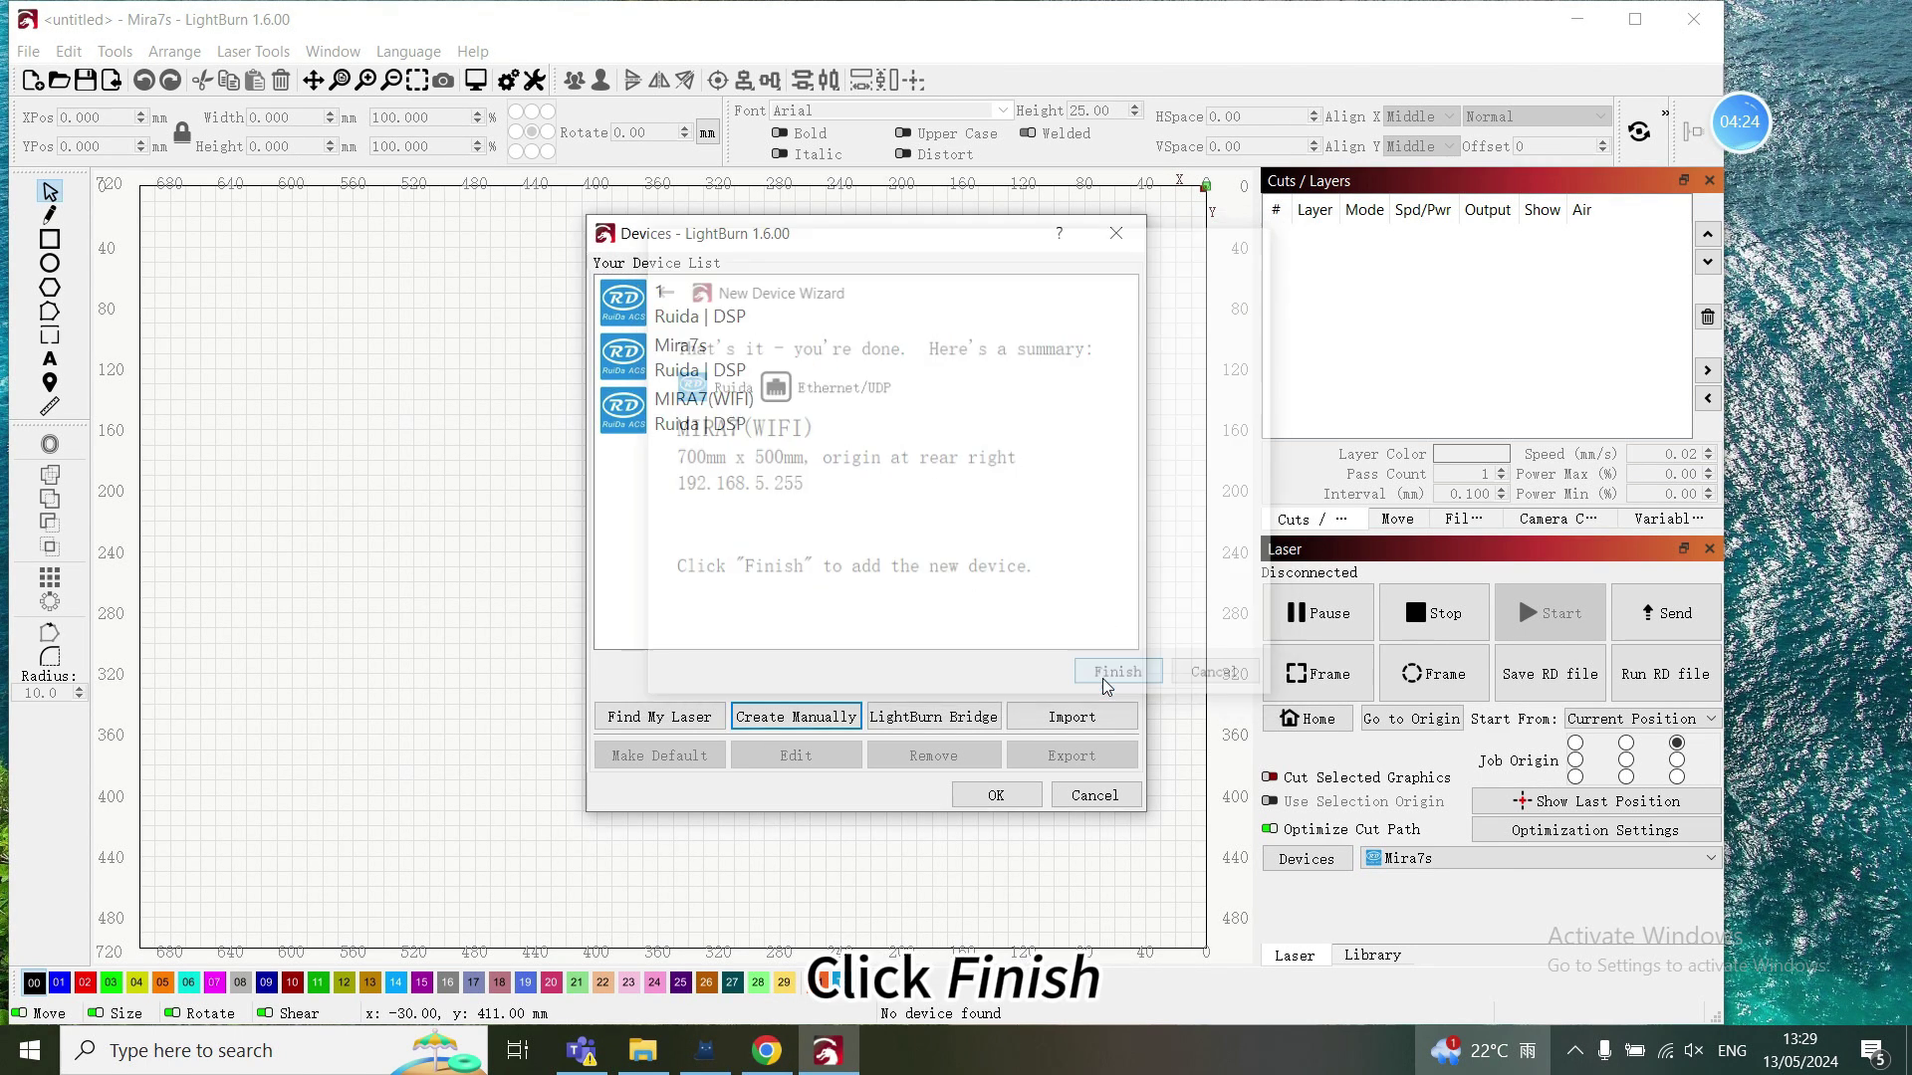
pyautogui.click(995, 795)
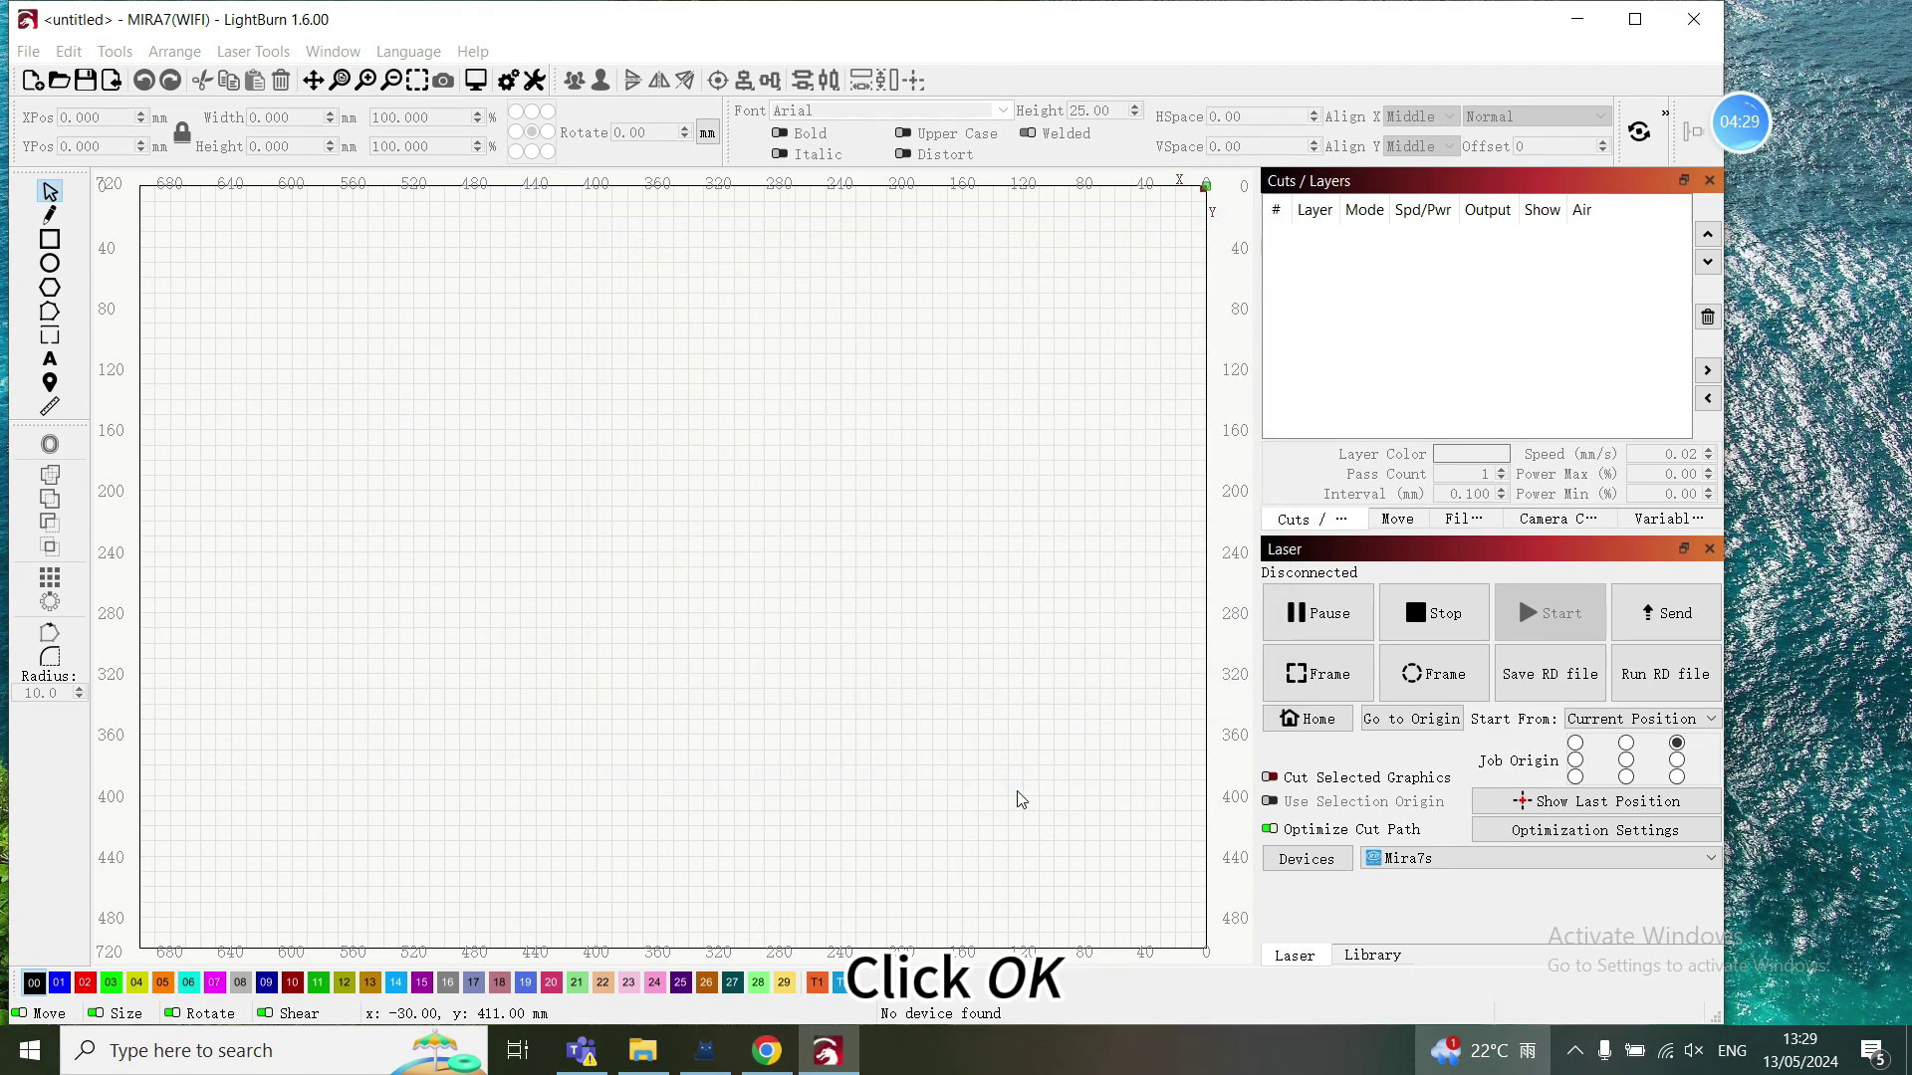
# - Make MIRA7(WIFI) the active laser and draw a 47 × 29 mm test rectangle
pyautogui.click(1479, 868)
pyautogui.click(1484, 912)
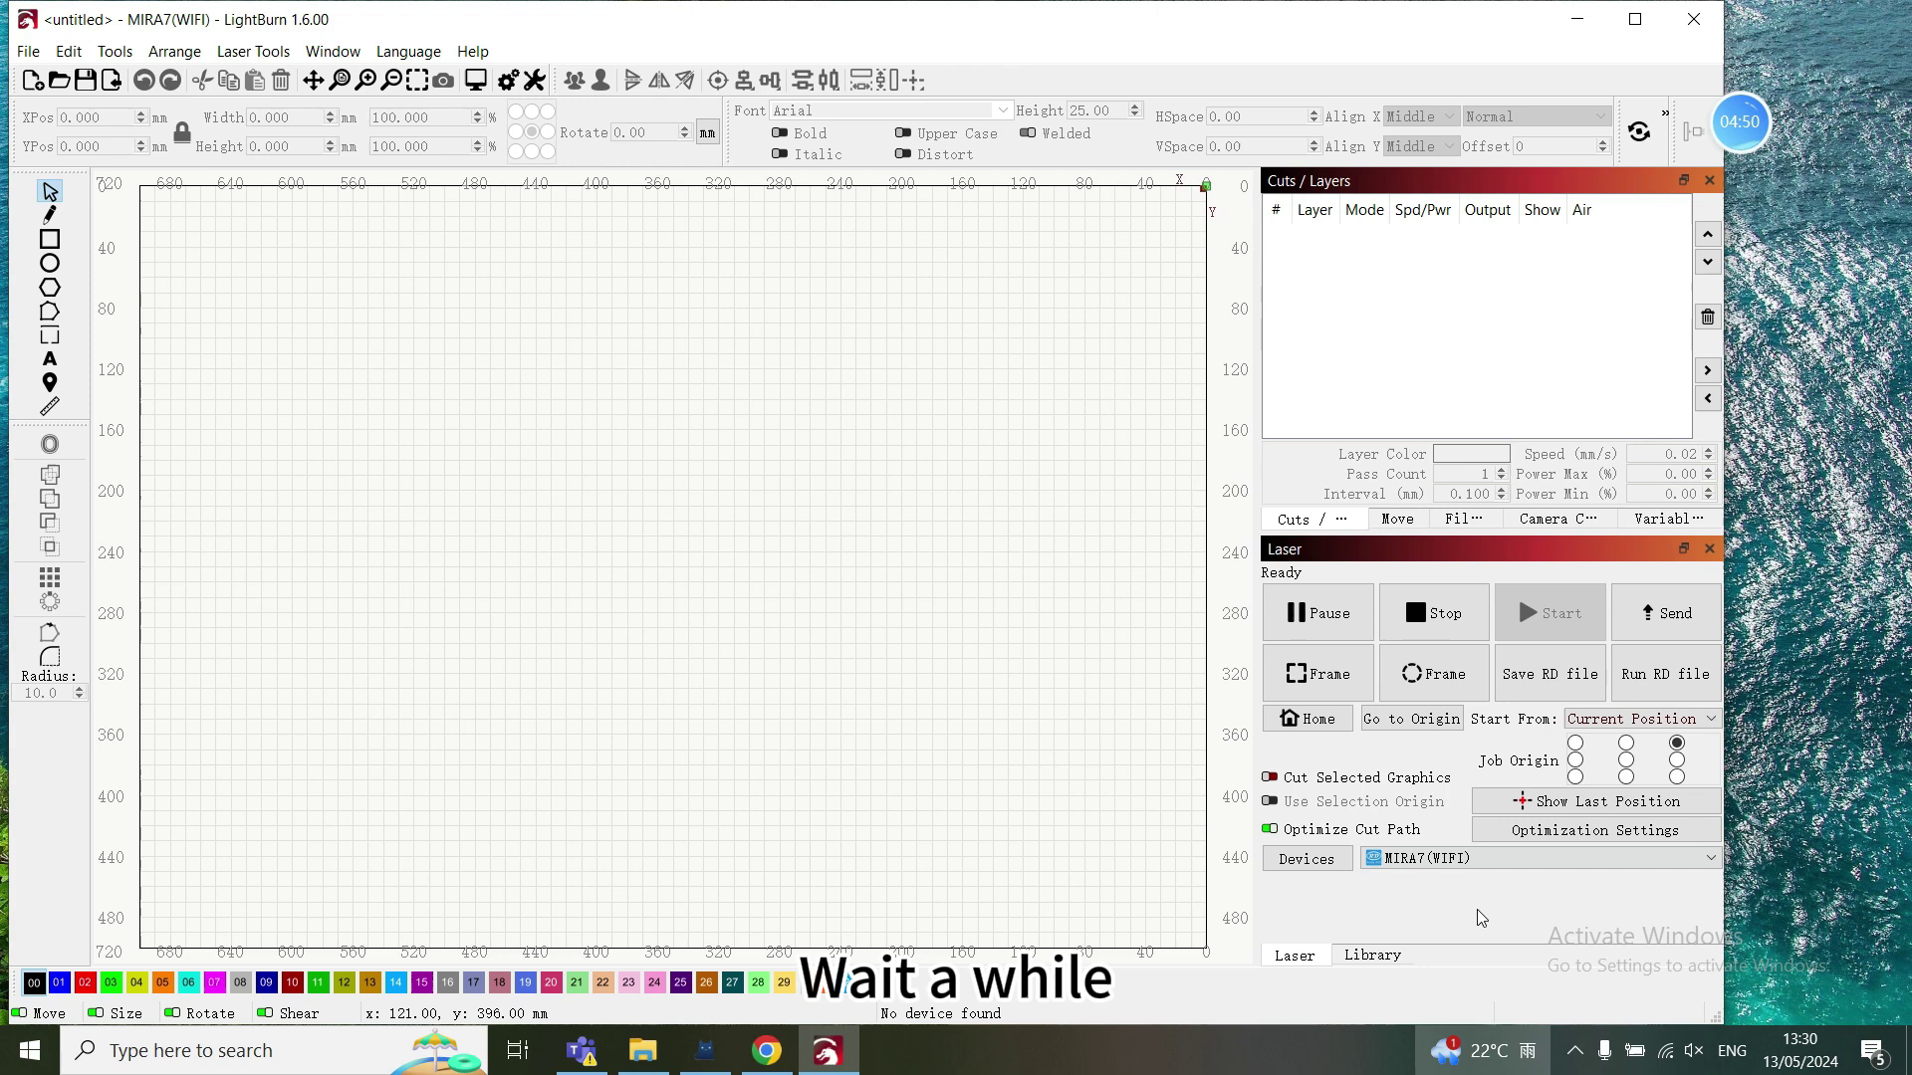
pyautogui.click(50, 239)
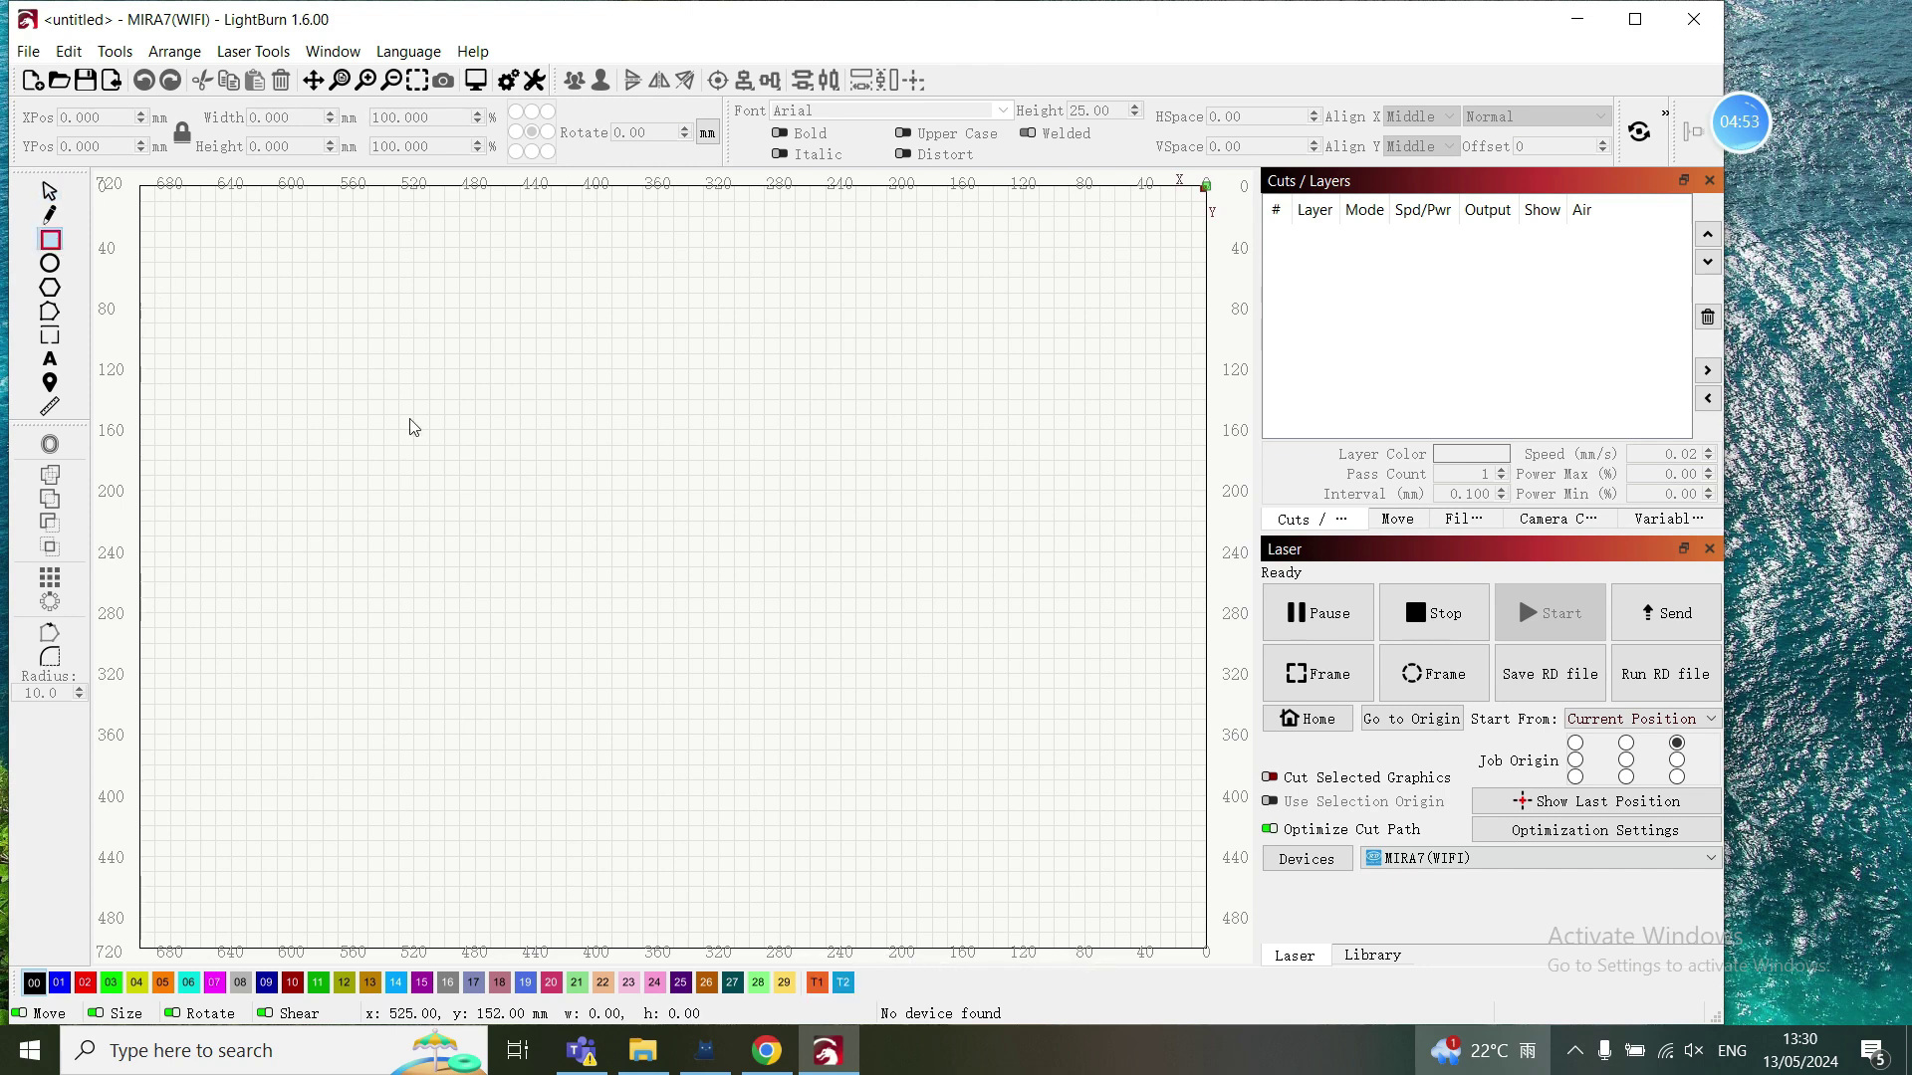
pyautogui.moveTo(697, 490); pyautogui.dragTo(770, 534)
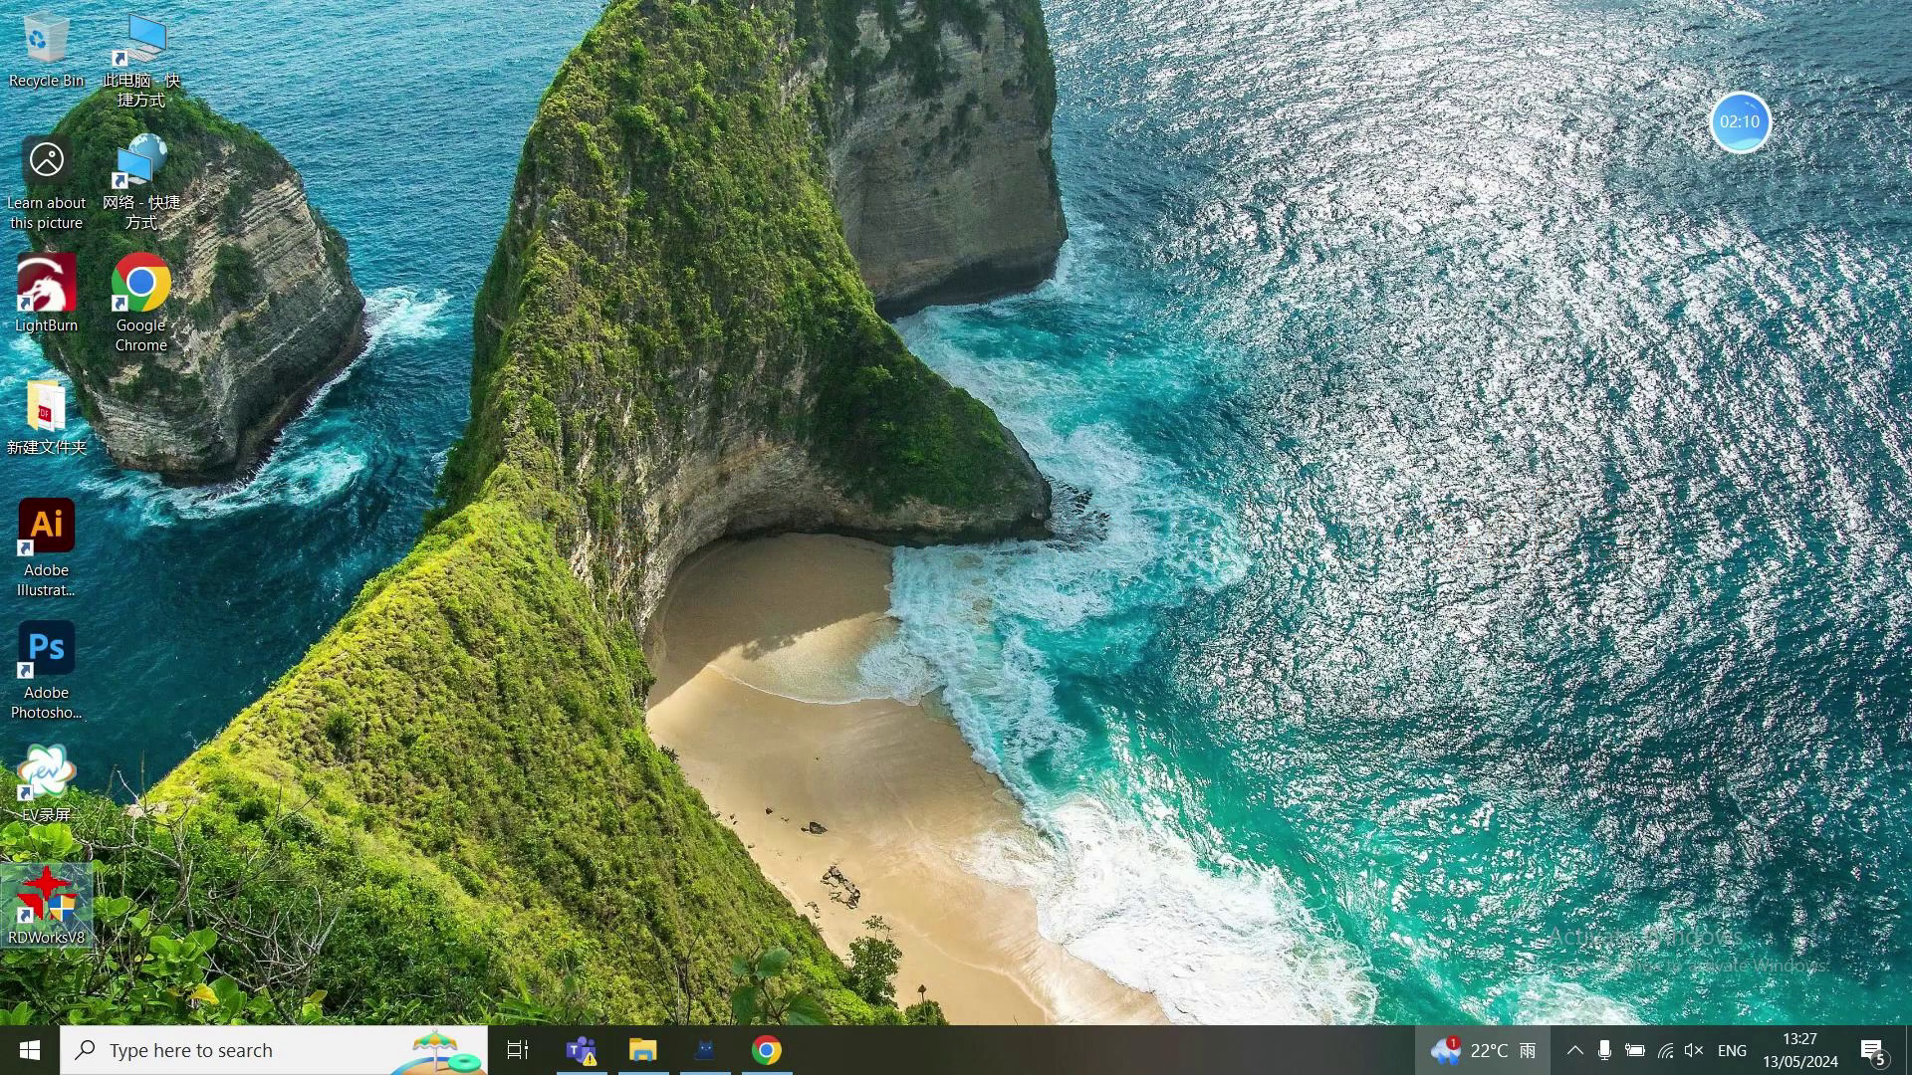
# - Launch RDWorks and add a Web machine named MIRA7(WIFI) at 192.168.5.255
pyautogui.press('Return')
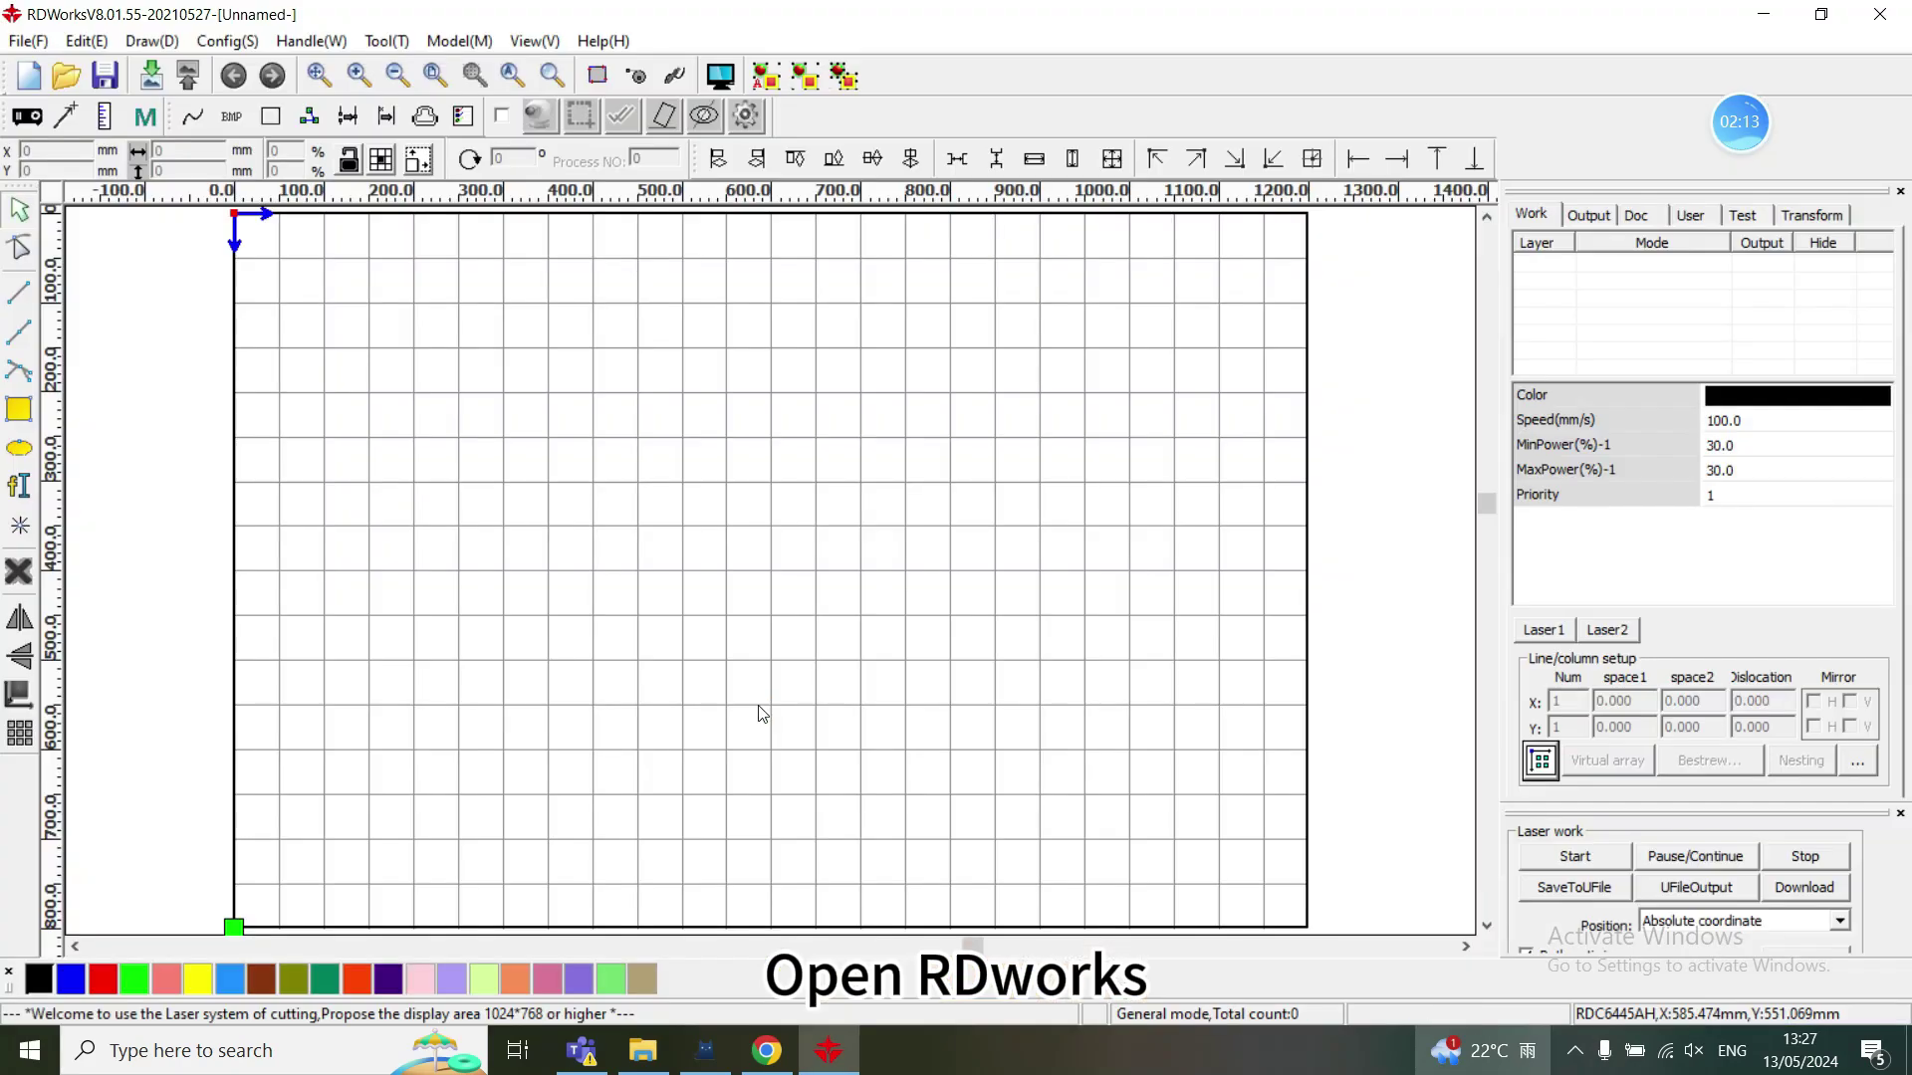
pyautogui.moveTo(1739, 805); pyautogui.dragTo(1734, 549)
pyautogui.click(1591, 806)
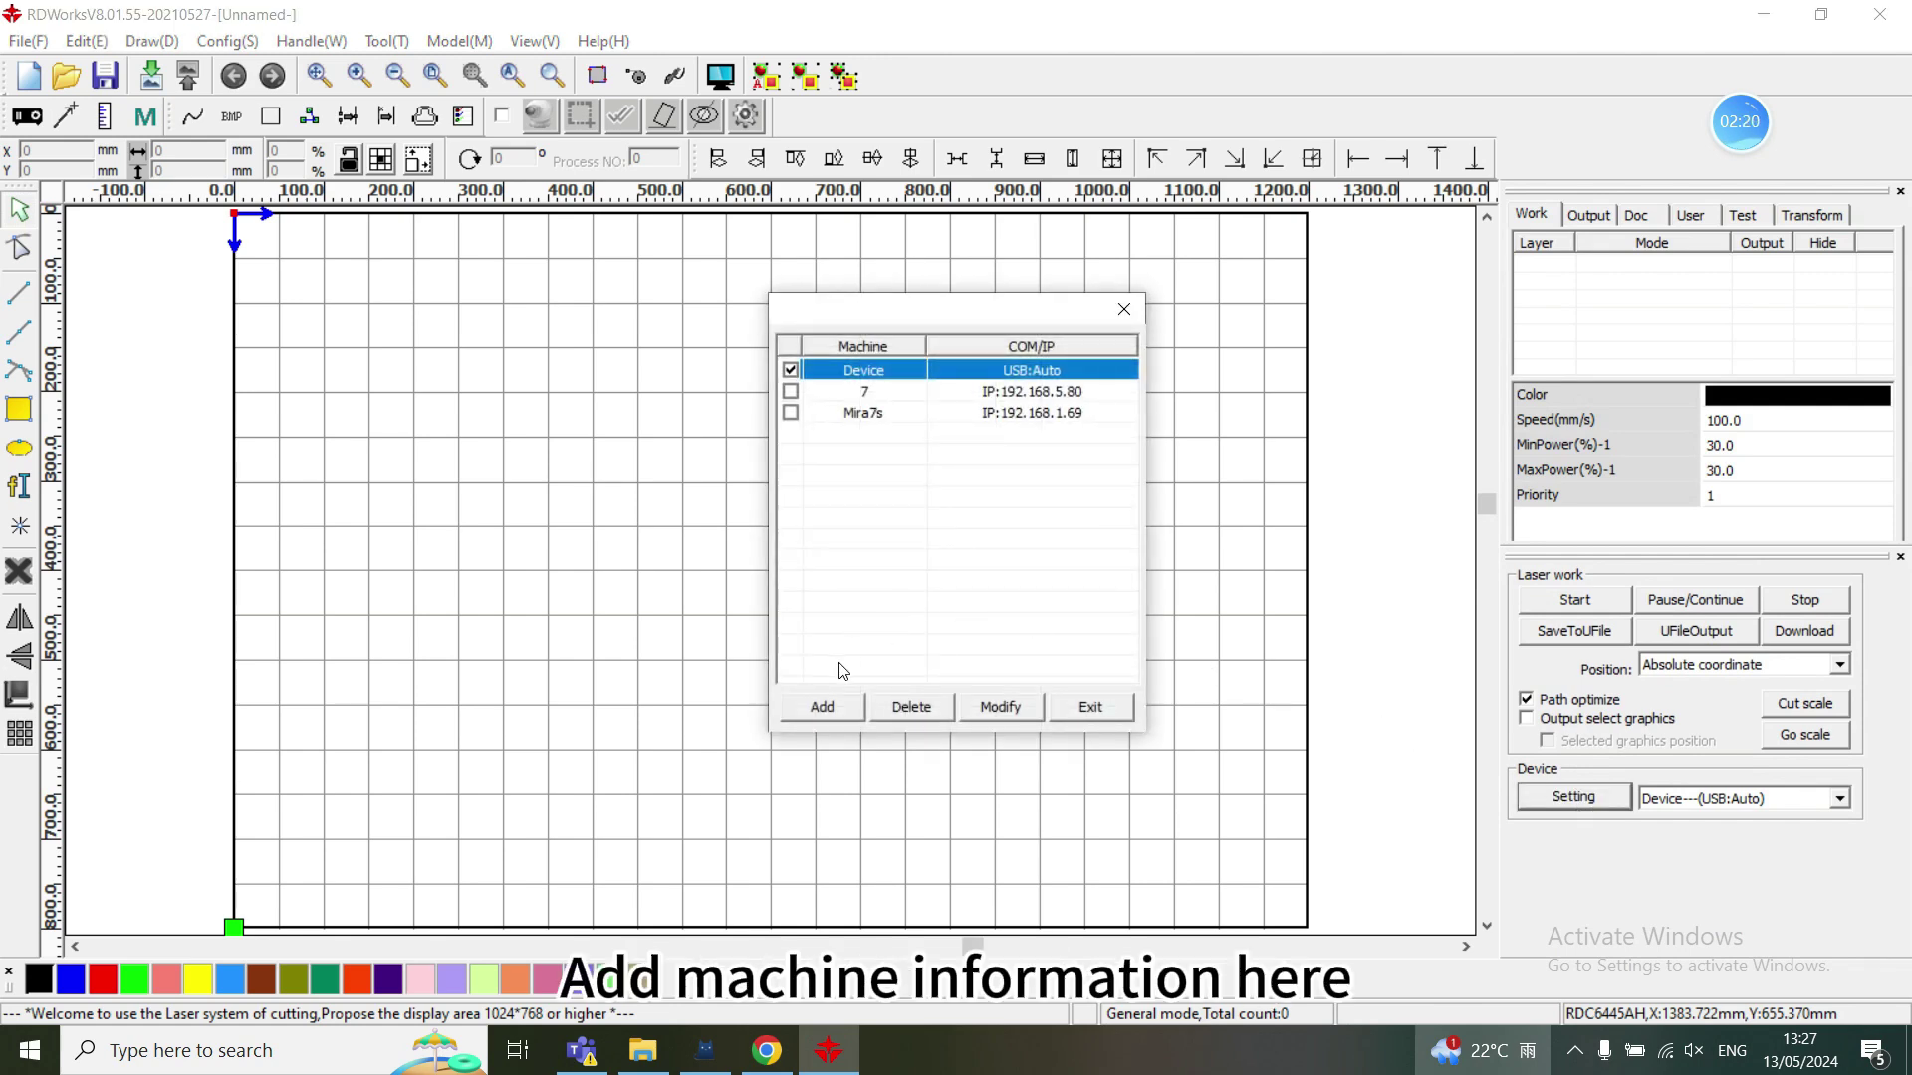
pyautogui.click(824, 707)
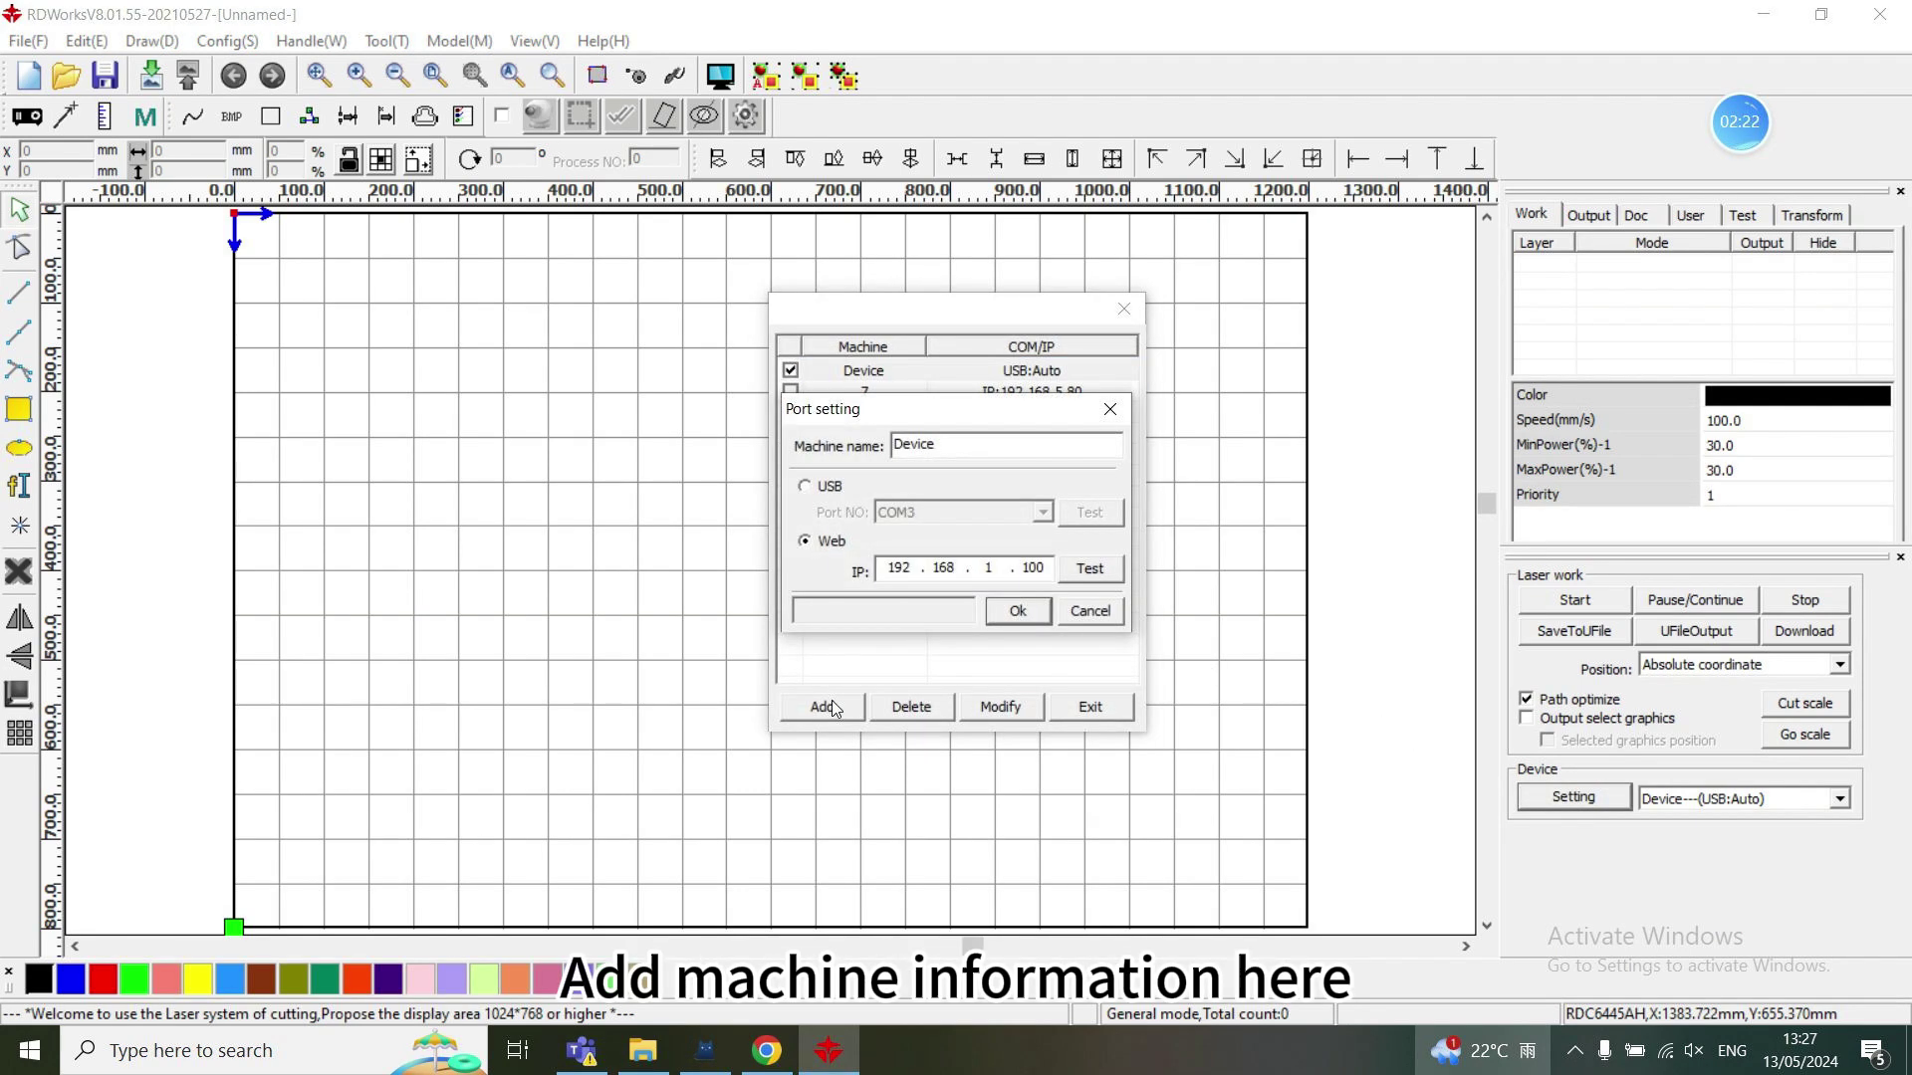
pyautogui.moveTo(946, 445); pyautogui.dragTo(823, 456)
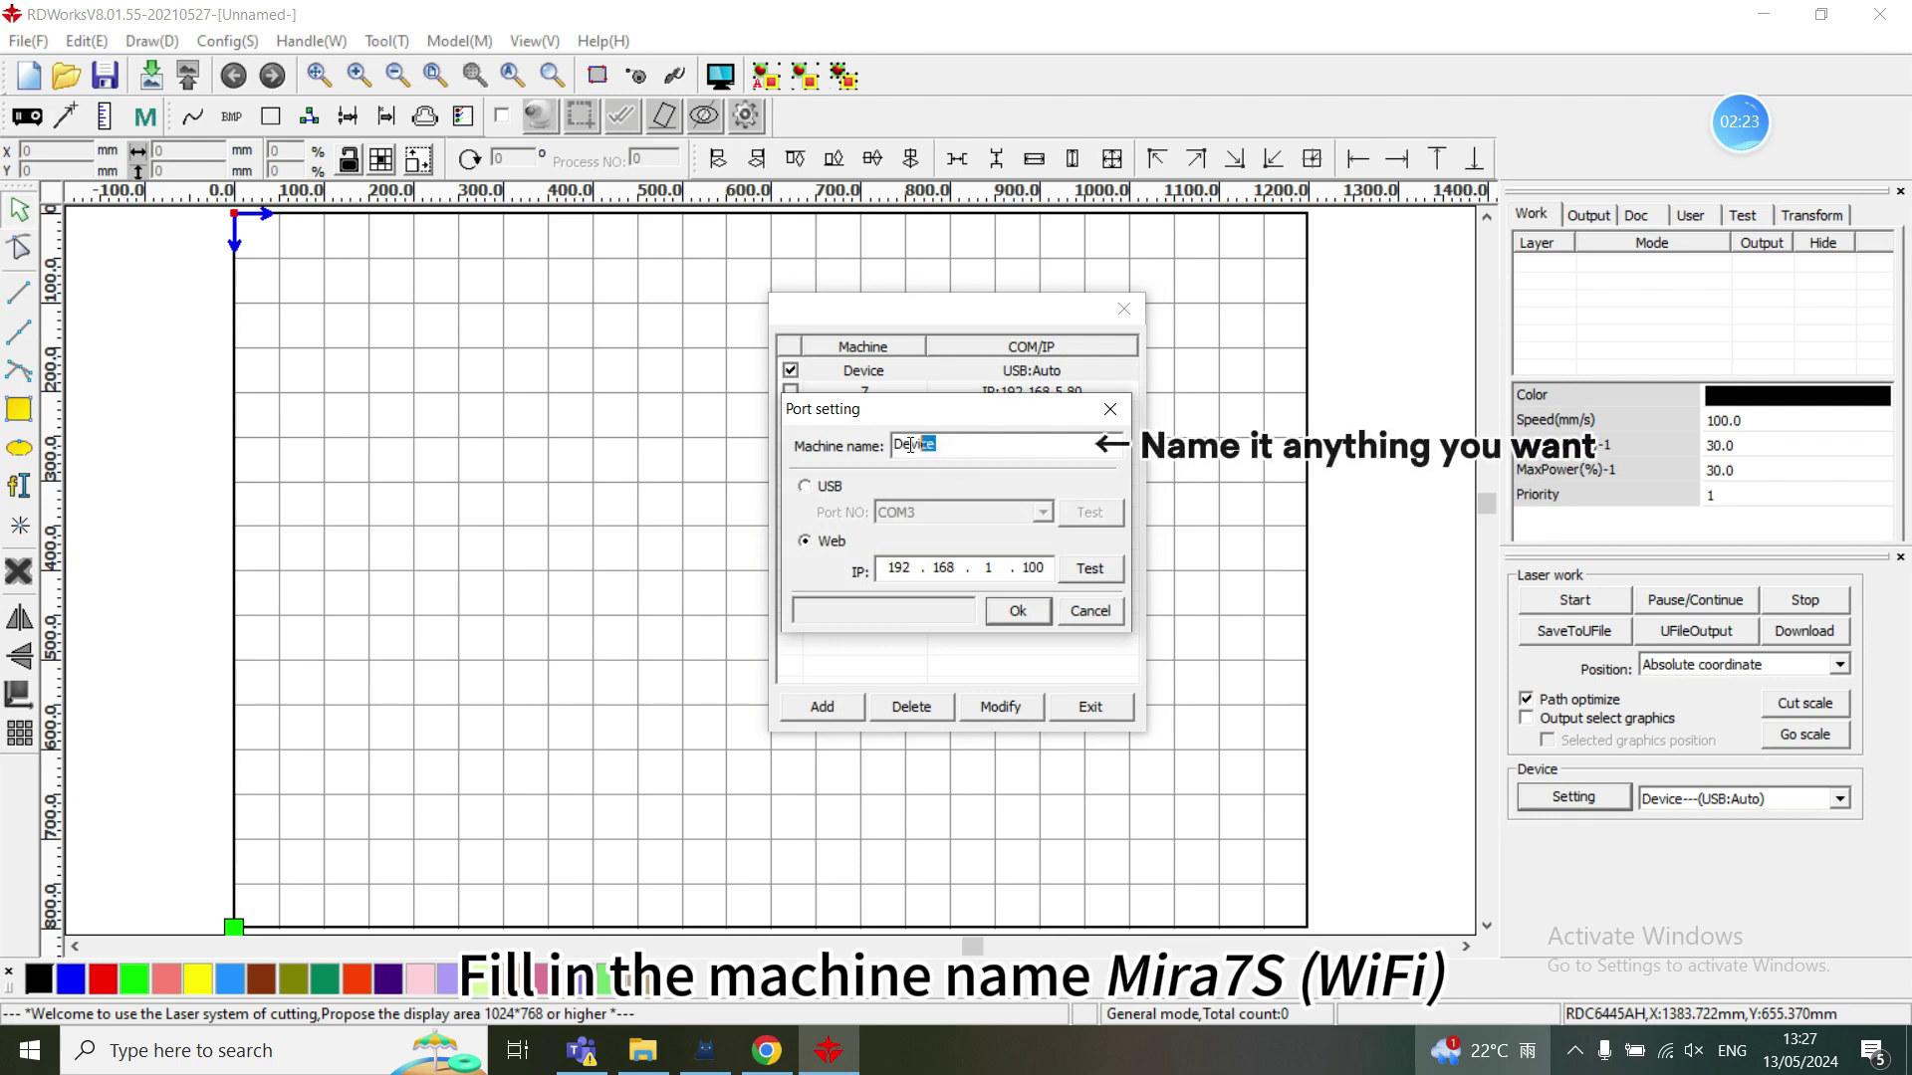
pyautogui.write('MIRA7(WIFI')
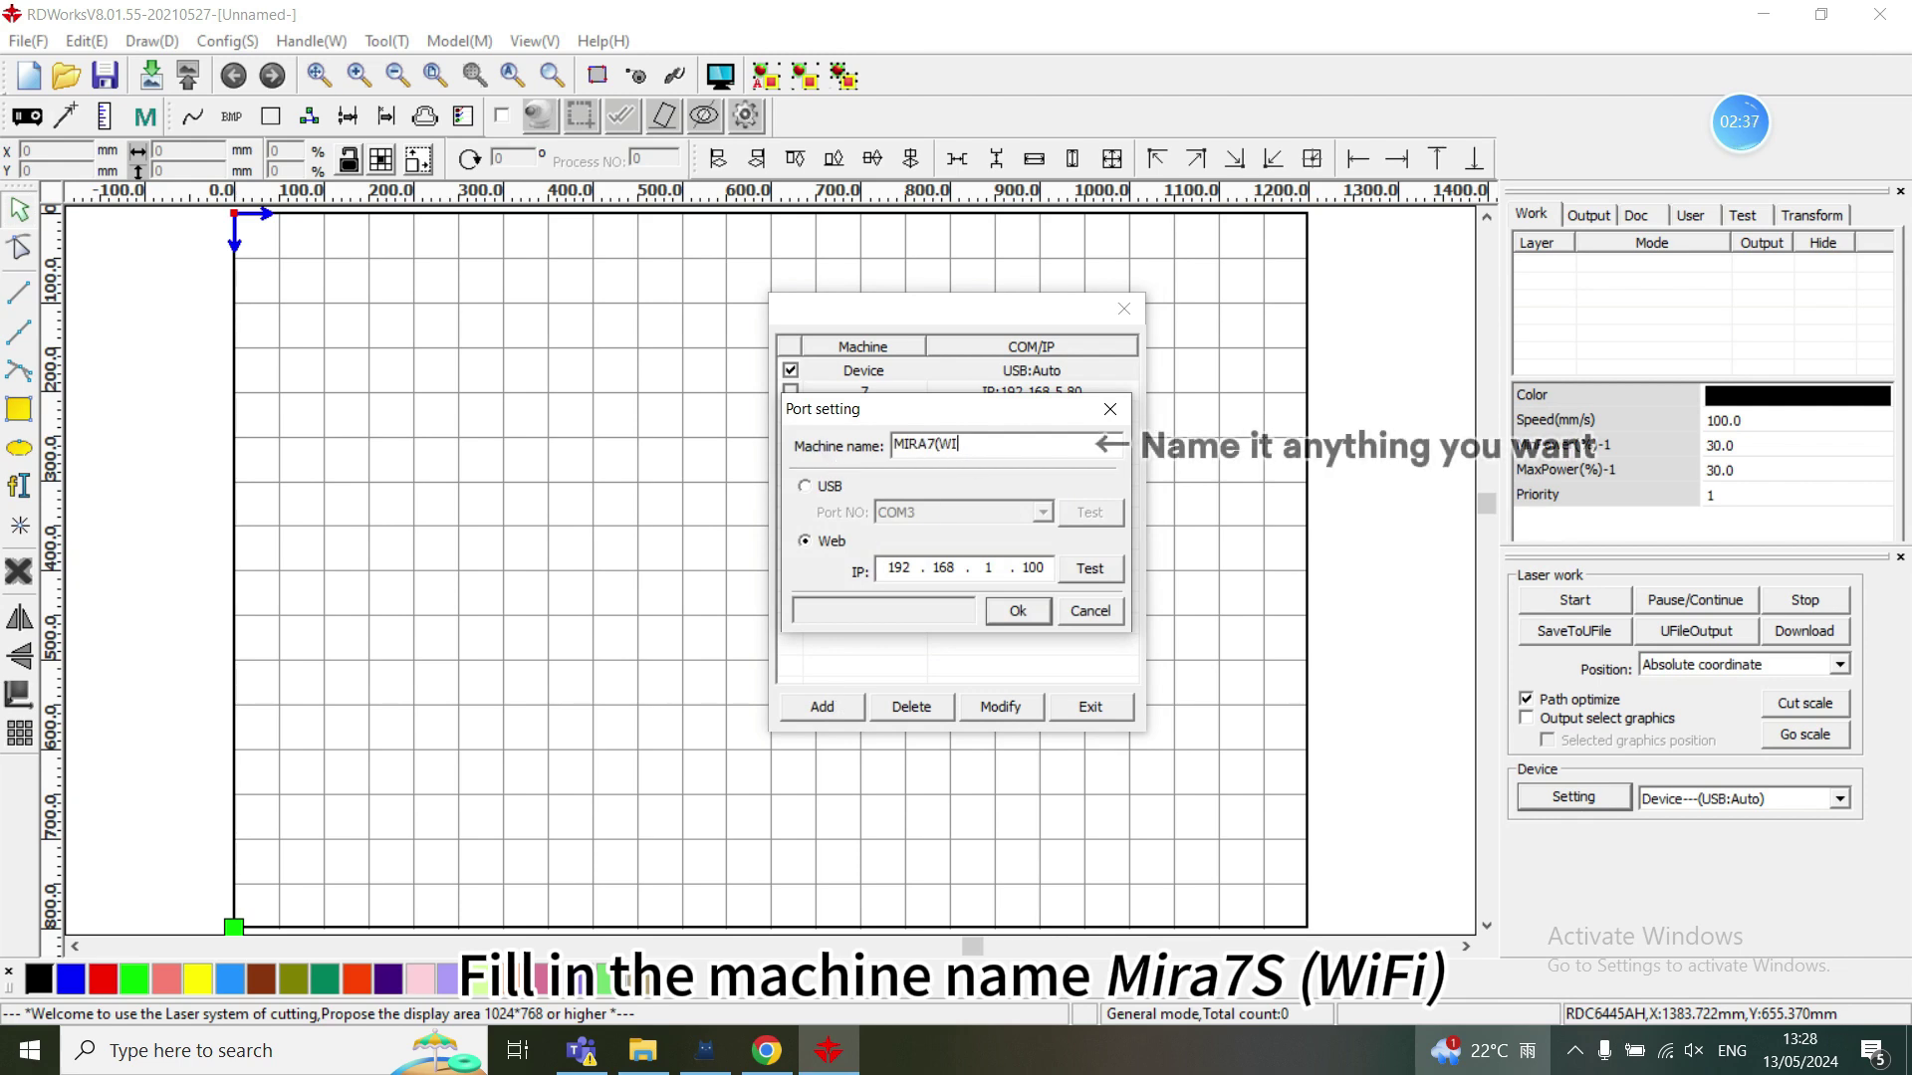
pyautogui.write(')')
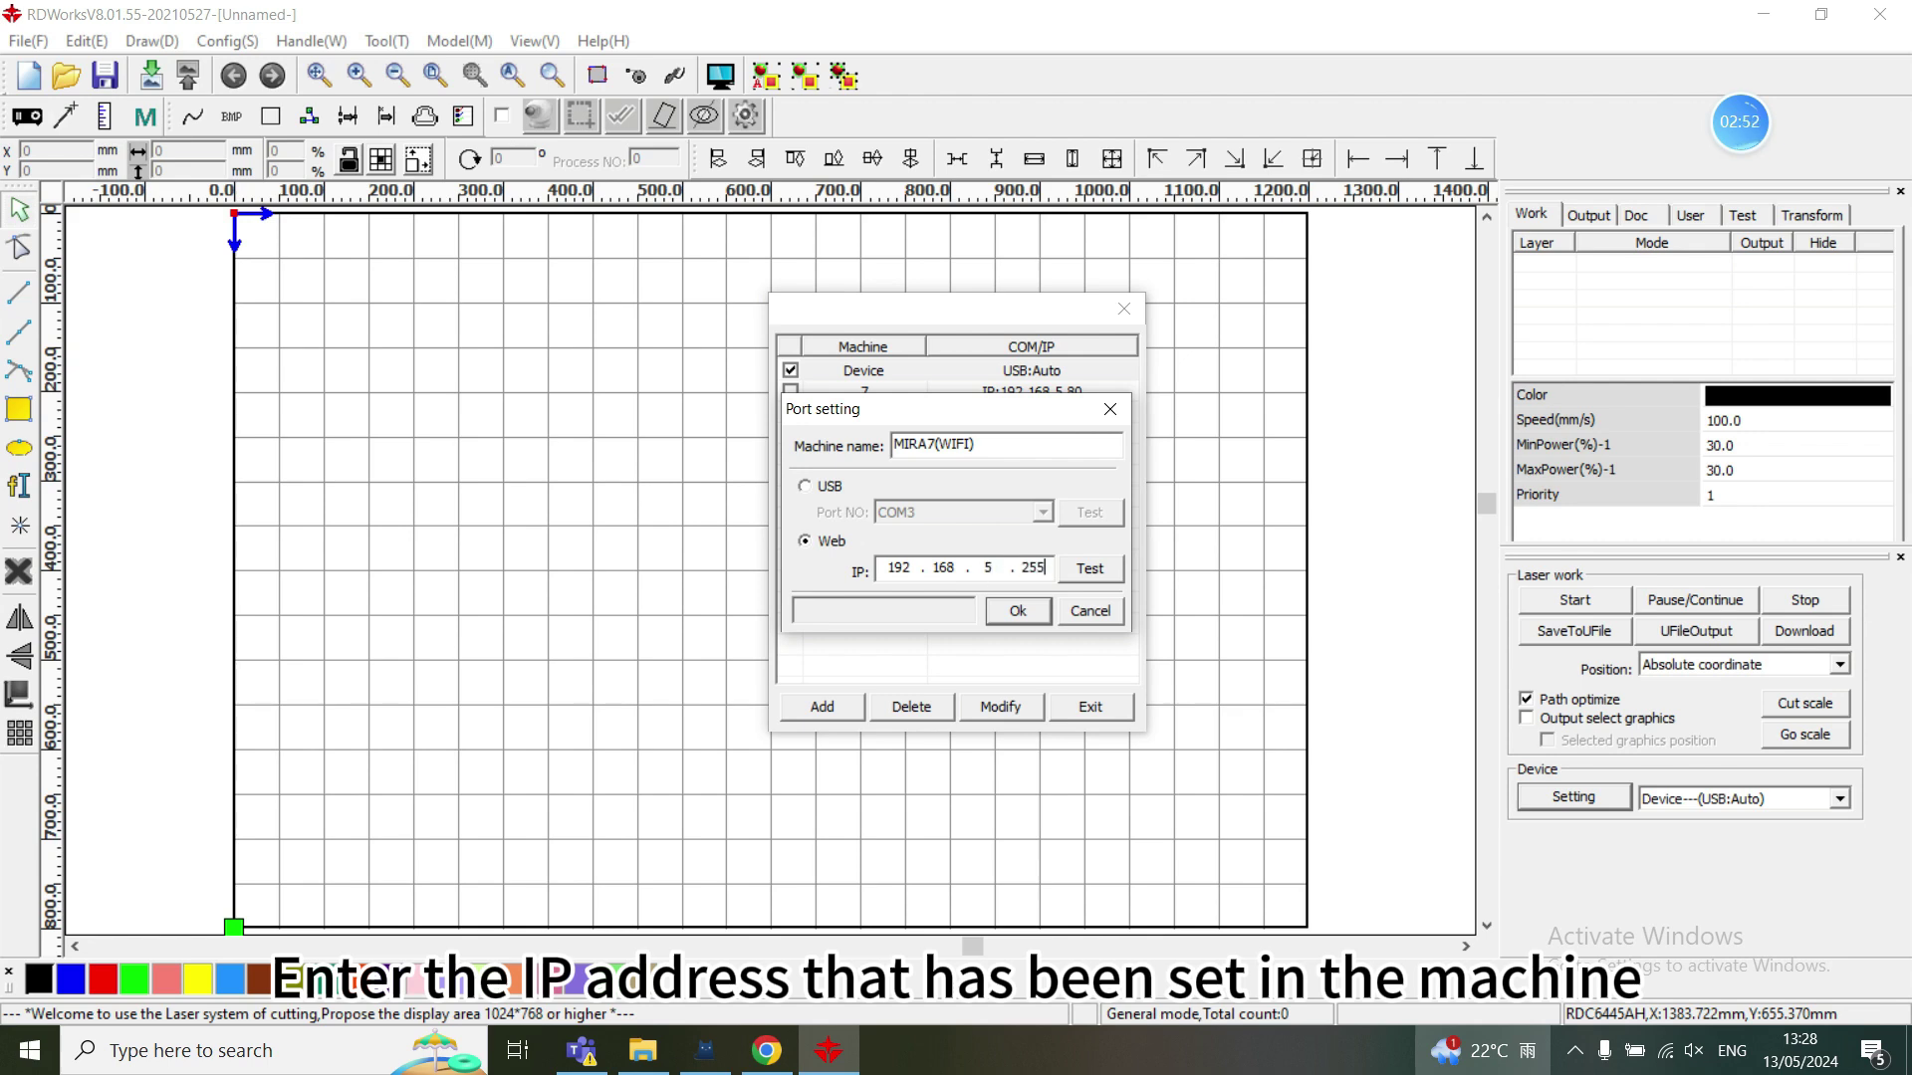
pyautogui.click(1016, 611)
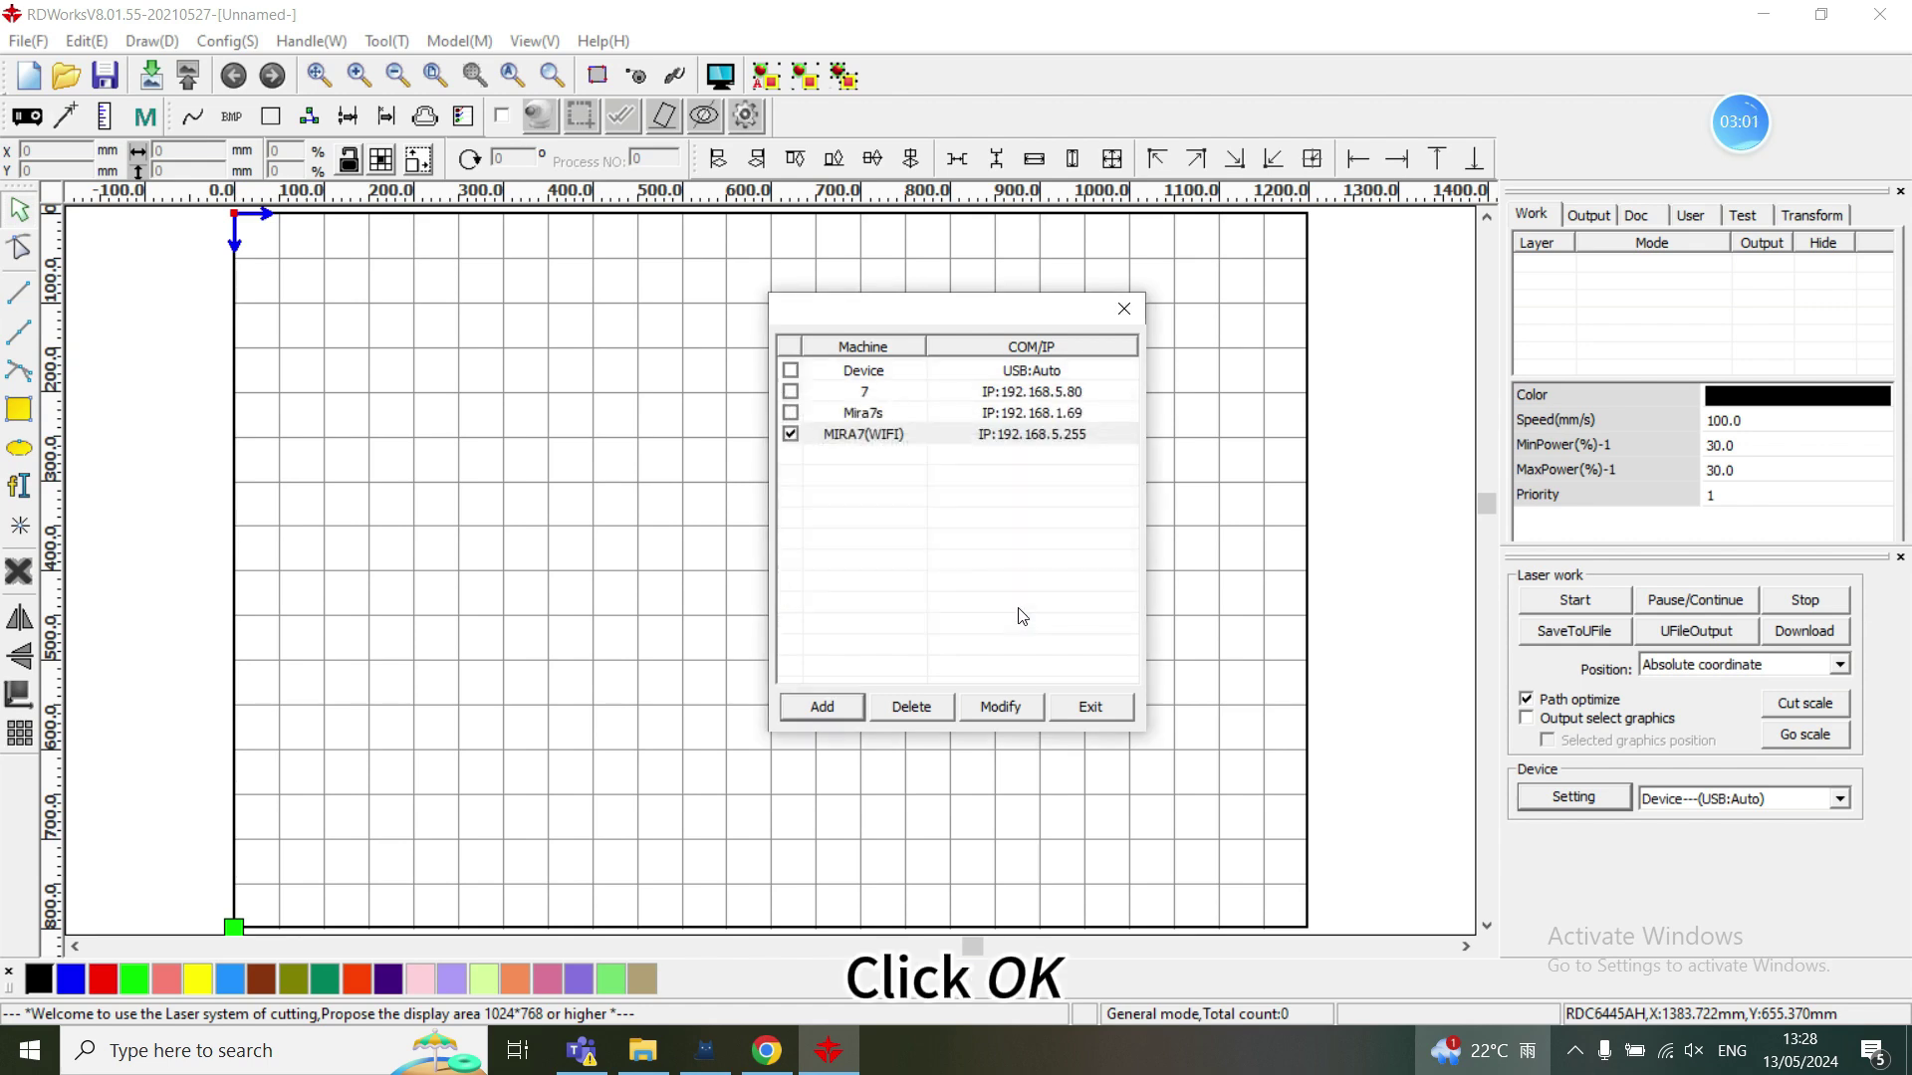
# - Port-test MIRA7(WIFI), acknowledge 'Port test success!', and close the port settings
pyautogui.doubleClick(946, 445)
pyautogui.click(1091, 569)
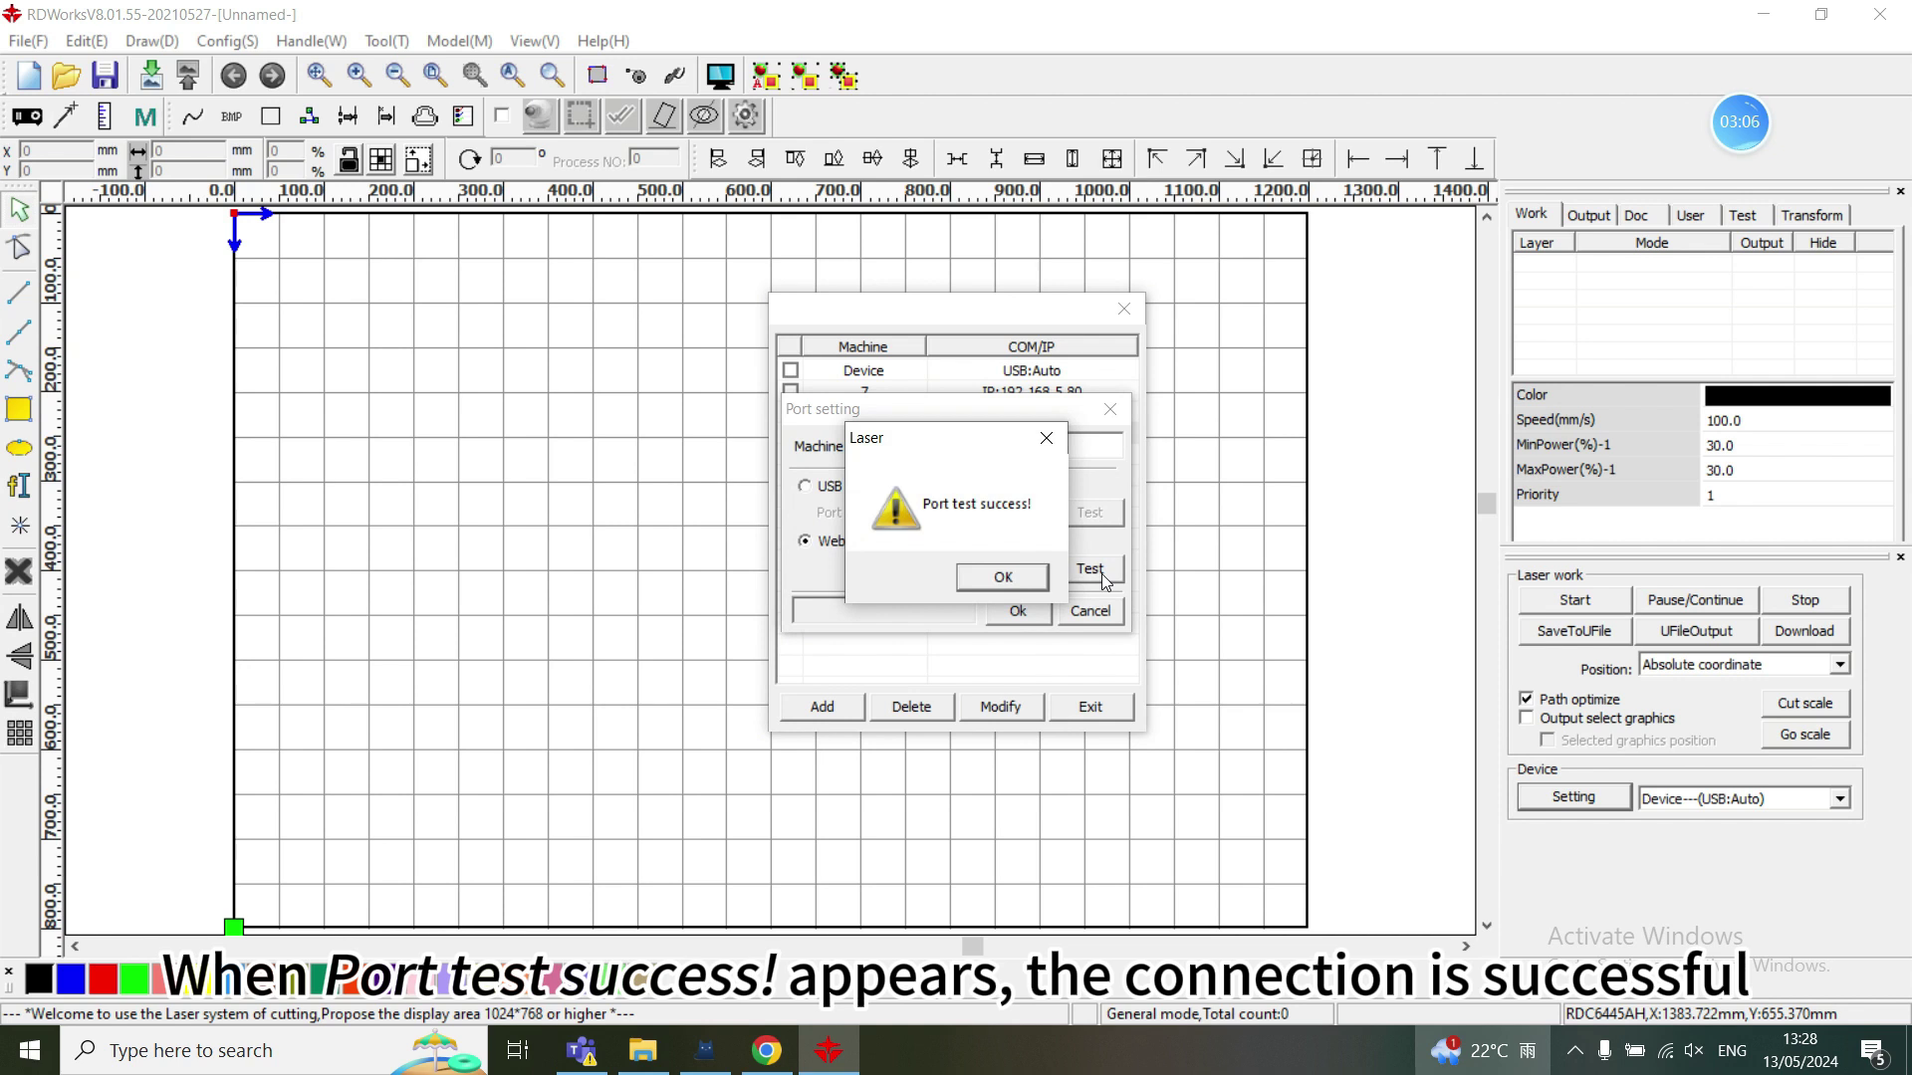
pyautogui.click(1003, 577)
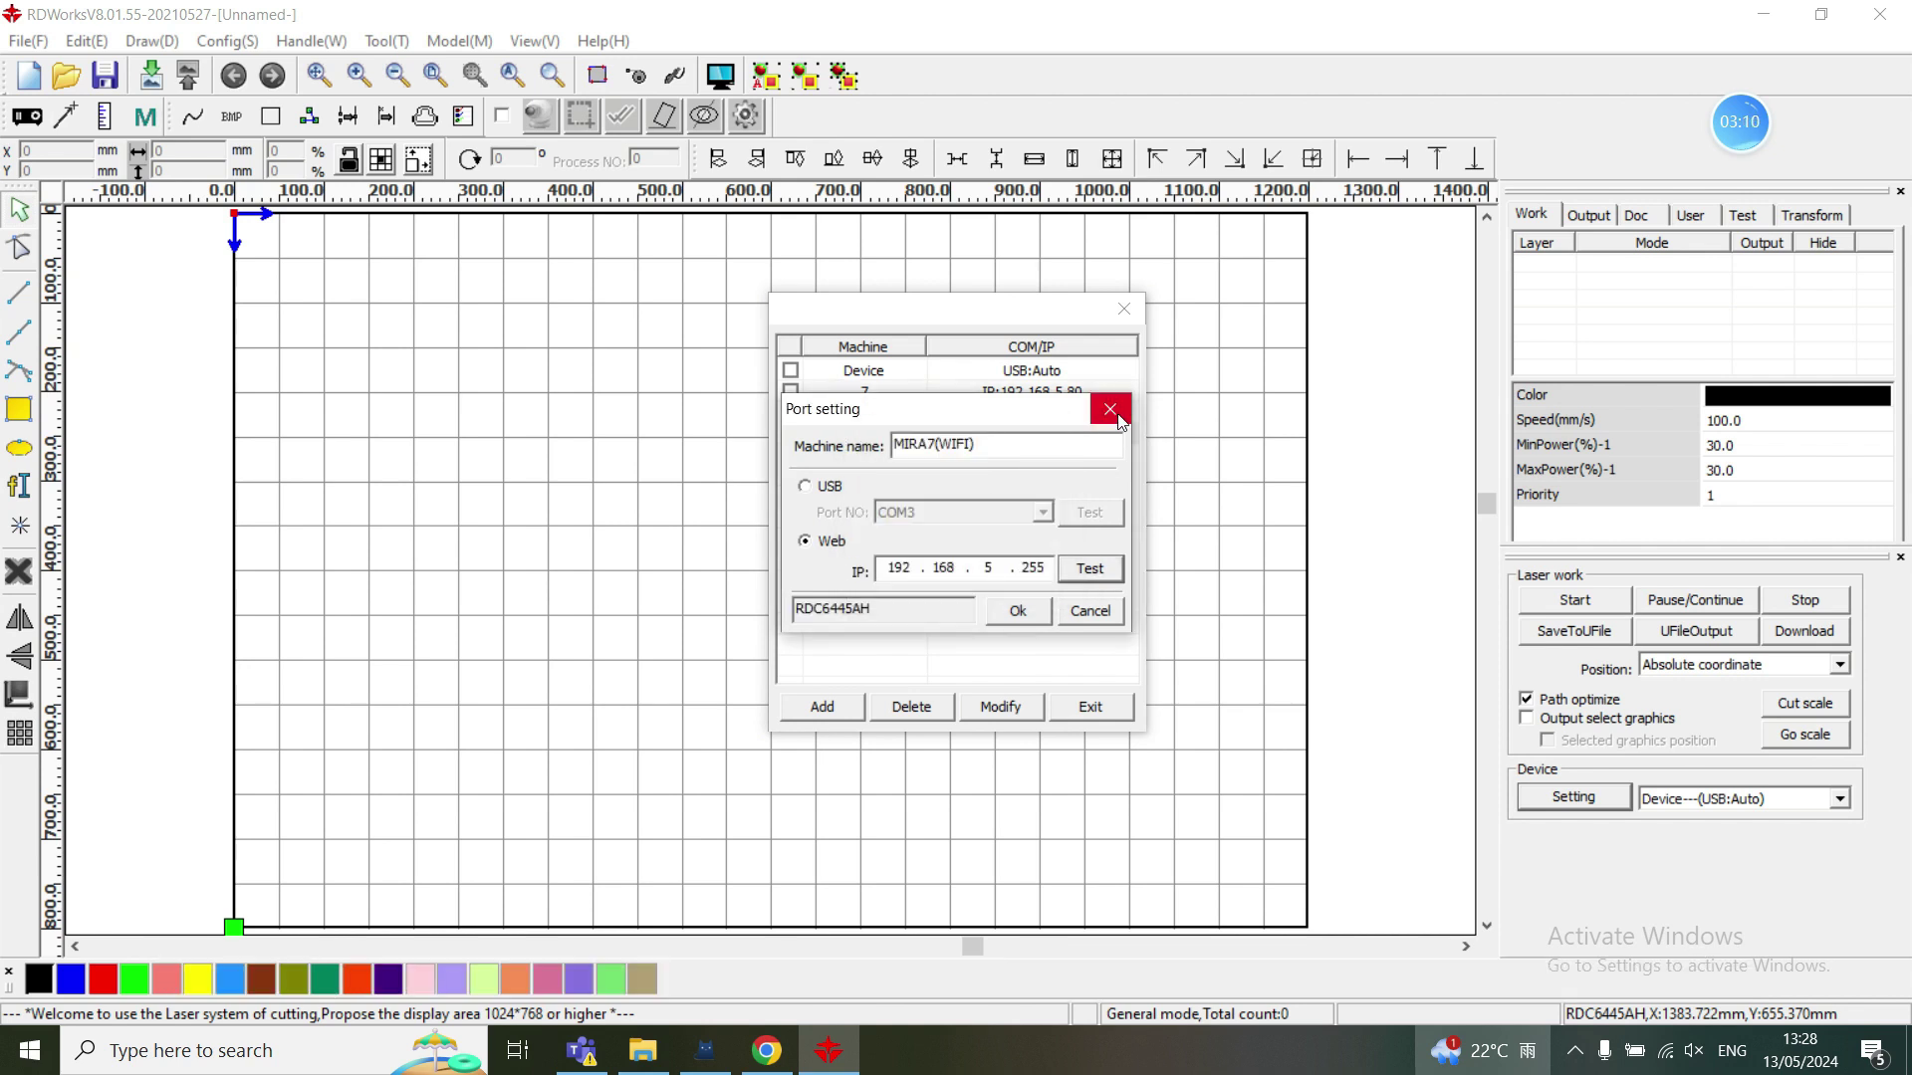
pyautogui.click(1110, 408)
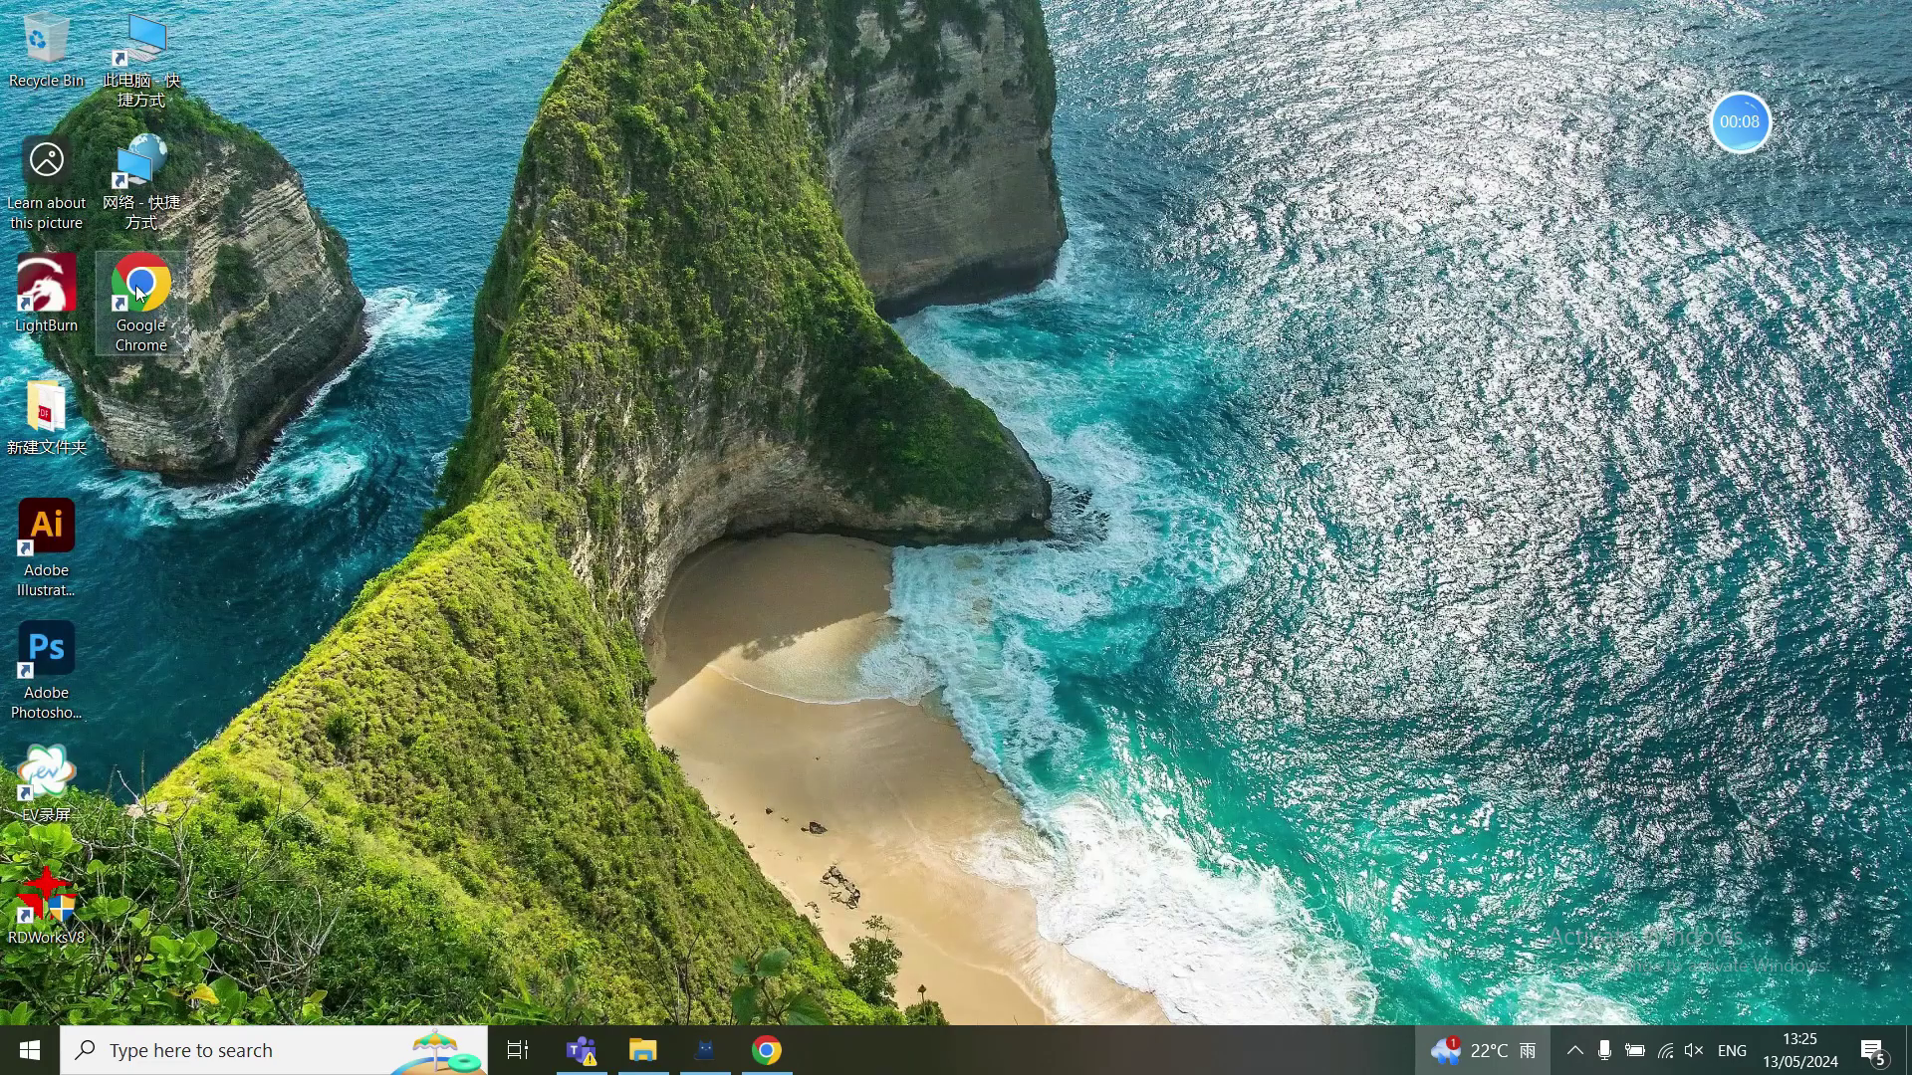
pyautogui.doubleClick(134, 284)
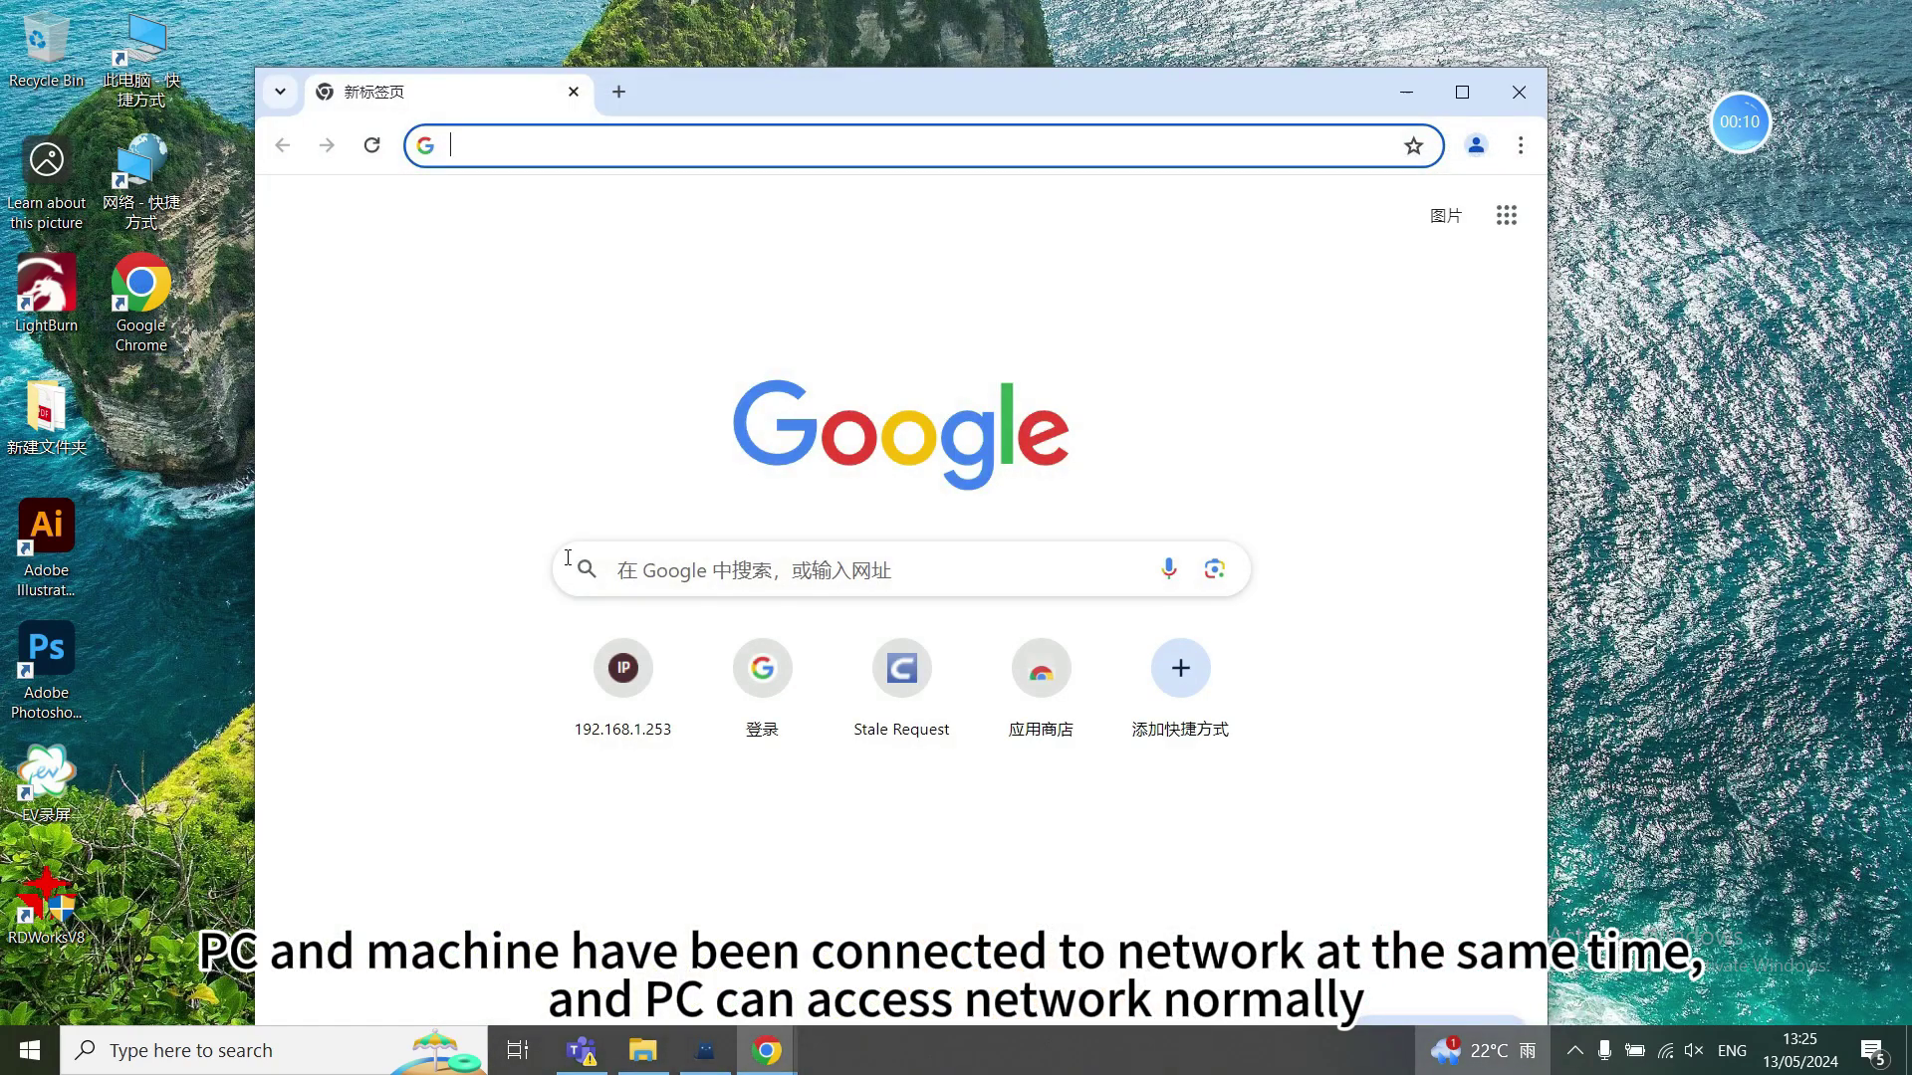
# - Search Google for 'aeonlaser' using the suggested entry
pyautogui.click(695, 567)
pyautogui.click(699, 623)
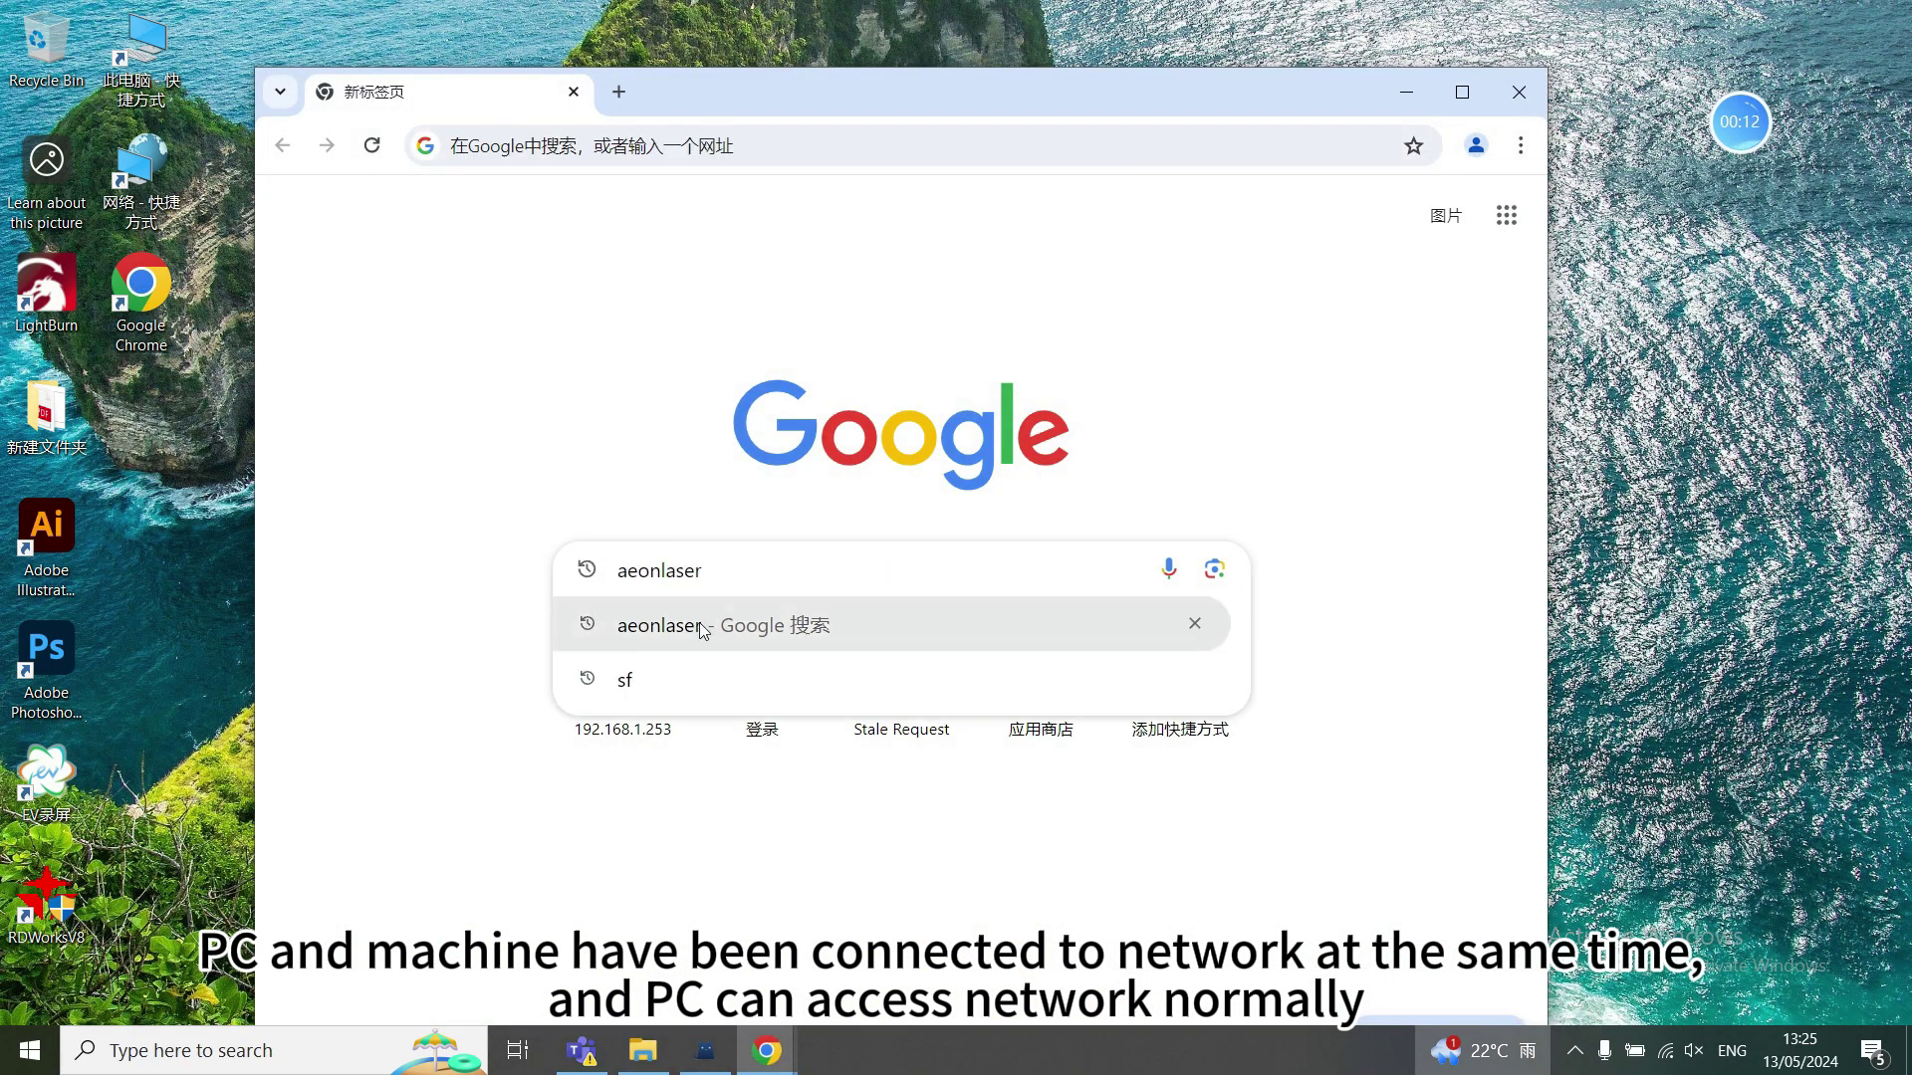